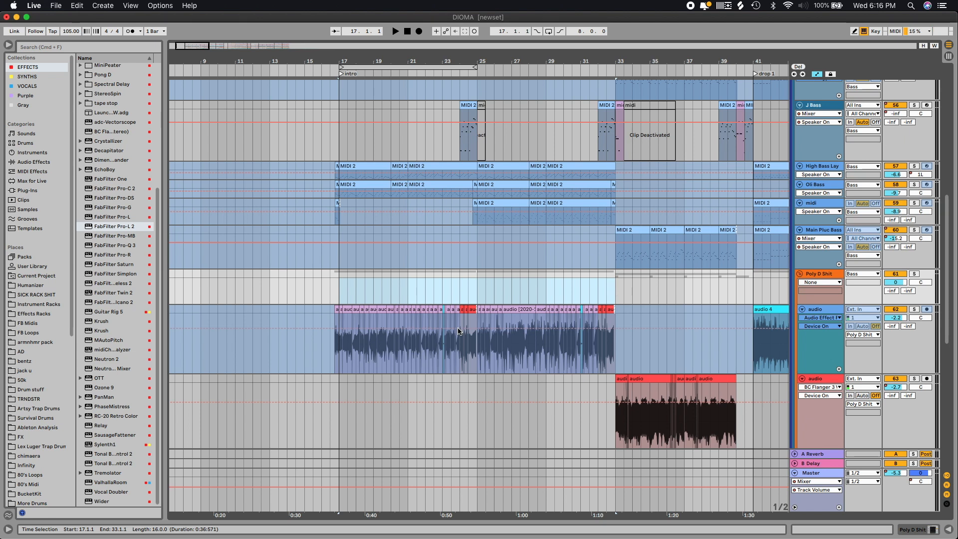
Play the arrangement from the intro marker at bar 17.
{"action": "scroll", "coordinate": [271, 311], "scroll_direction": "up", "scroll_amount": 1}
{"action": "left_click", "coordinate": [340, 286]}
{"action": "key", "text": "space"}
{"action": "scroll", "coordinate": [342, 287], "scroll_direction": "up", "scroll_amount": 5}
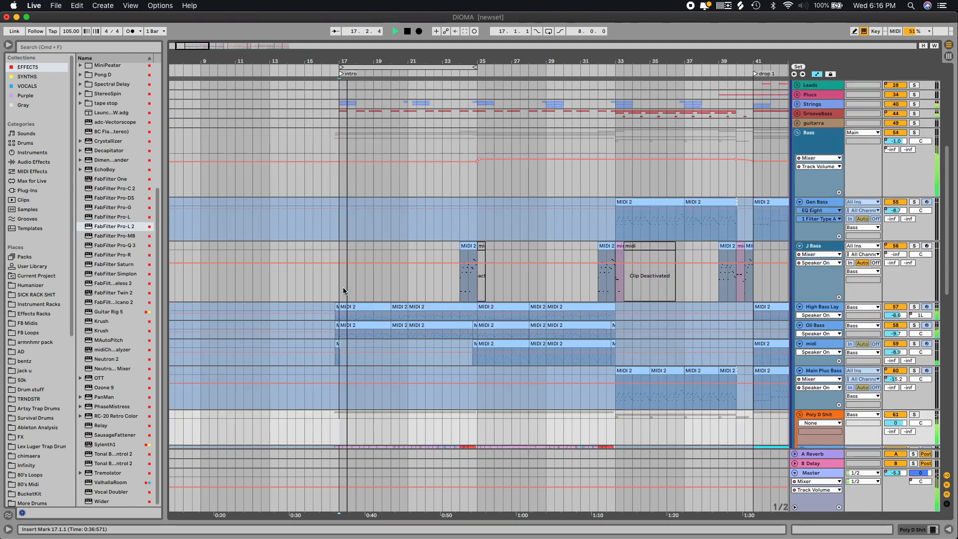
{"action": "scroll", "coordinate": [352, 294], "scroll_direction": "up", "scroll_amount": 3}
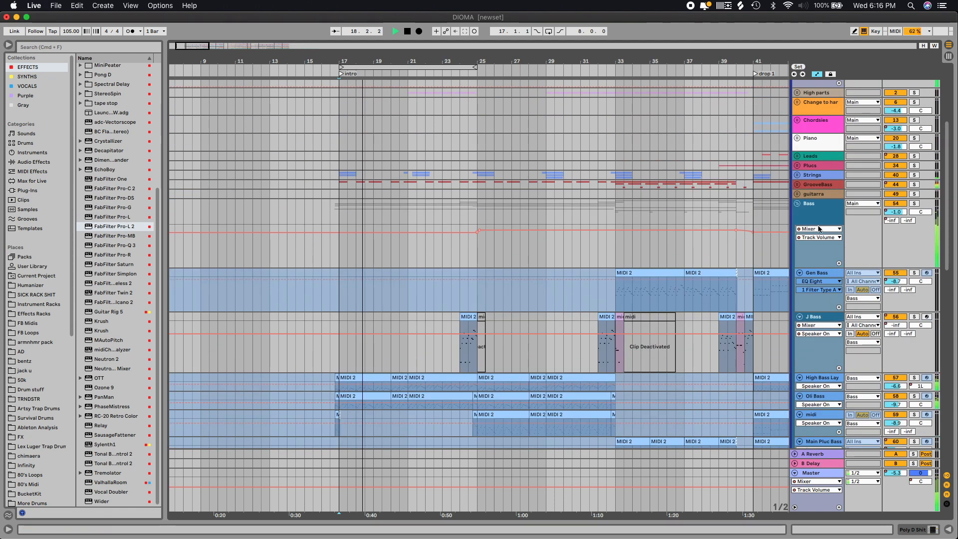
Select the Bass group and look through its tracks alongside the GrooveBass group.
{"action": "left_click", "coordinate": [801, 203]}
{"action": "scroll", "coordinate": [792, 240], "scroll_direction": "up", "scroll_amount": 1}
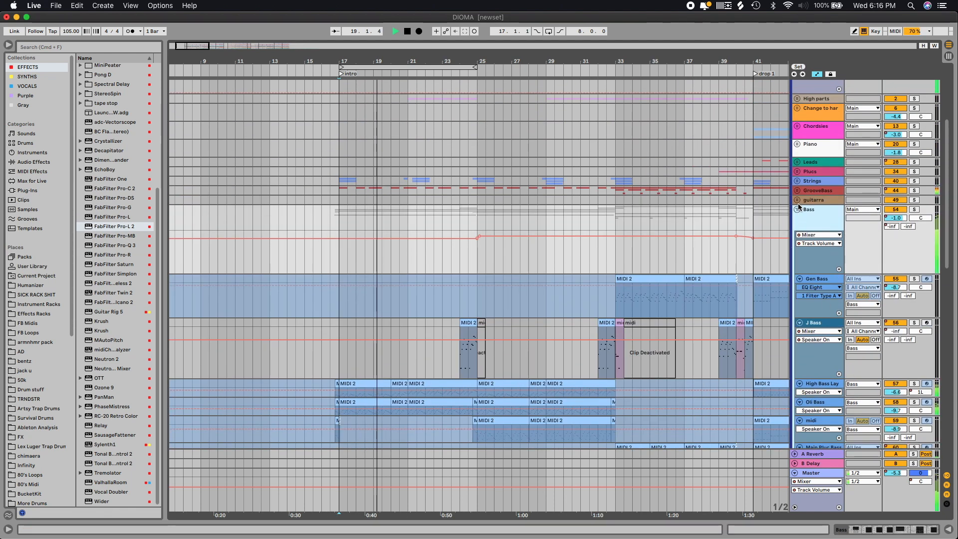
{"action": "left_click", "coordinate": [798, 190]}
{"action": "scroll", "coordinate": [579, 372], "scroll_direction": "down", "scroll_amount": 5}
{"action": "scroll", "coordinate": [574, 378], "scroll_direction": "down", "scroll_amount": 3}
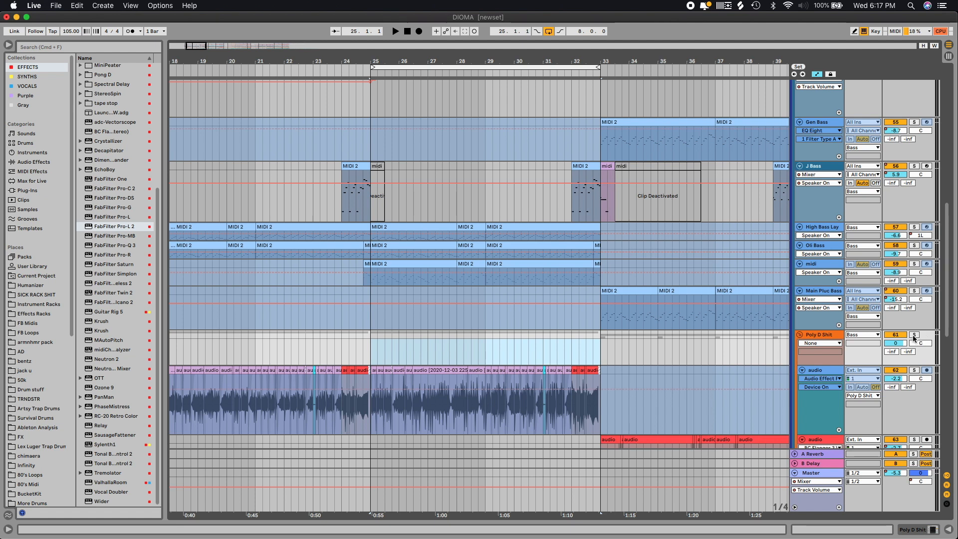
Solo the Poly D Shit group and play it from bar 25.
{"action": "left_click", "coordinate": [914, 335]}
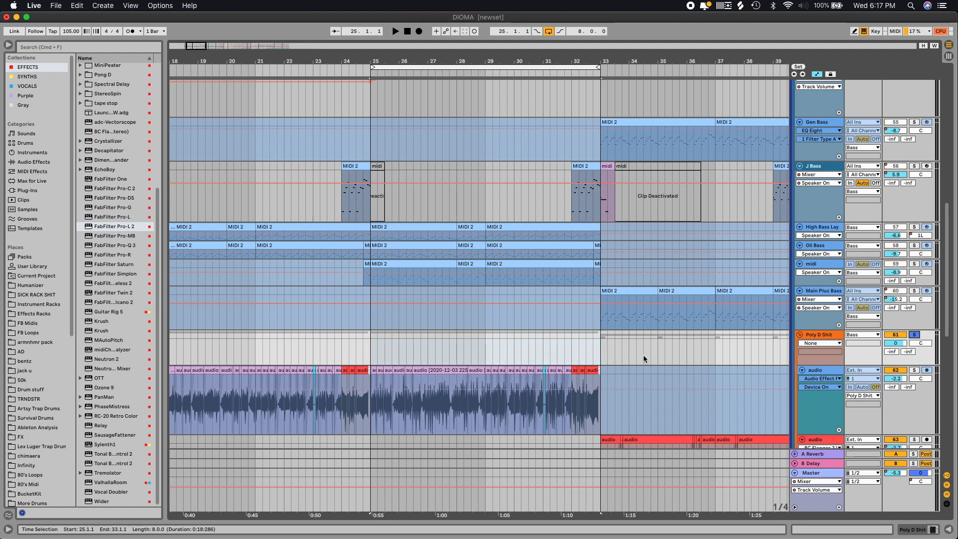
{"action": "left_click", "coordinate": [371, 422]}
{"action": "key", "text": "space"}
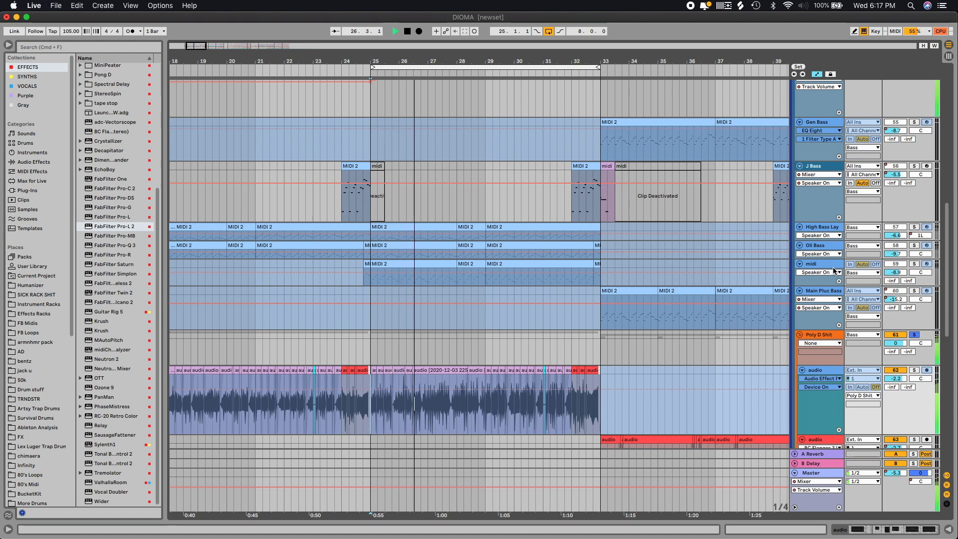
Show the device chain of the midi bass track and examine the effects on the Poly D Shit group's first audio track.
{"action": "left_click", "coordinate": [834, 270]}
{"action": "left_click", "coordinate": [913, 528]}
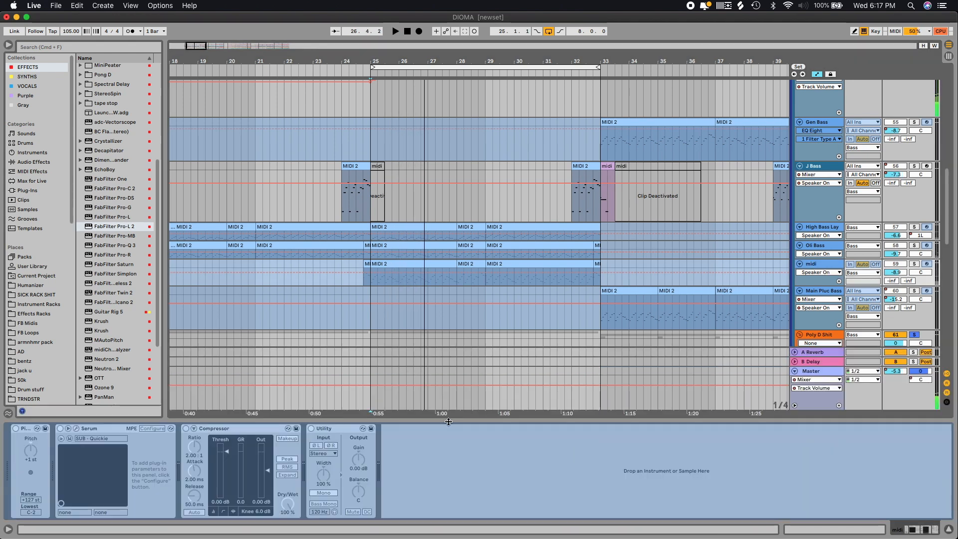
{"action": "scroll", "coordinate": [417, 352], "scroll_direction": "down", "scroll_amount": 2}
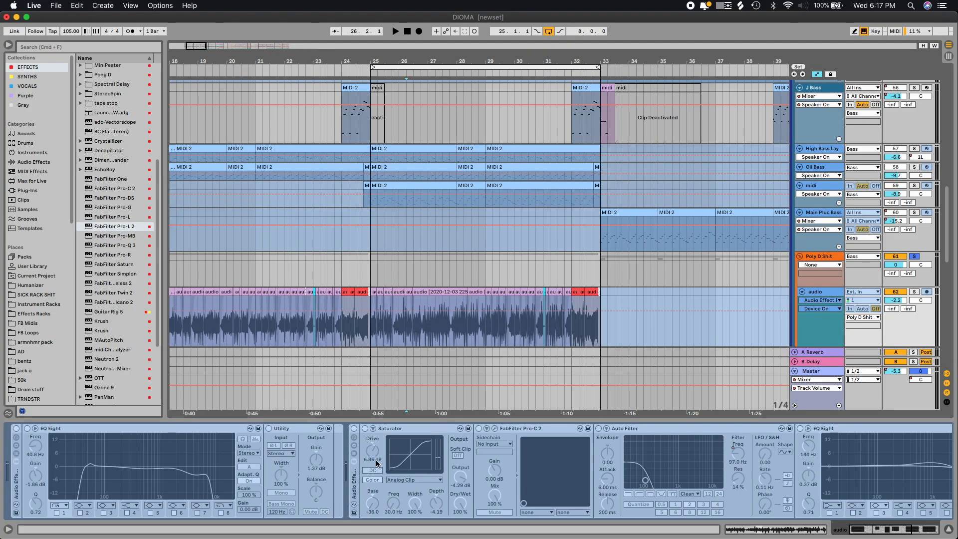
{"action": "scroll", "coordinate": [477, 454], "scroll_direction": "right", "scroll_amount": 6}
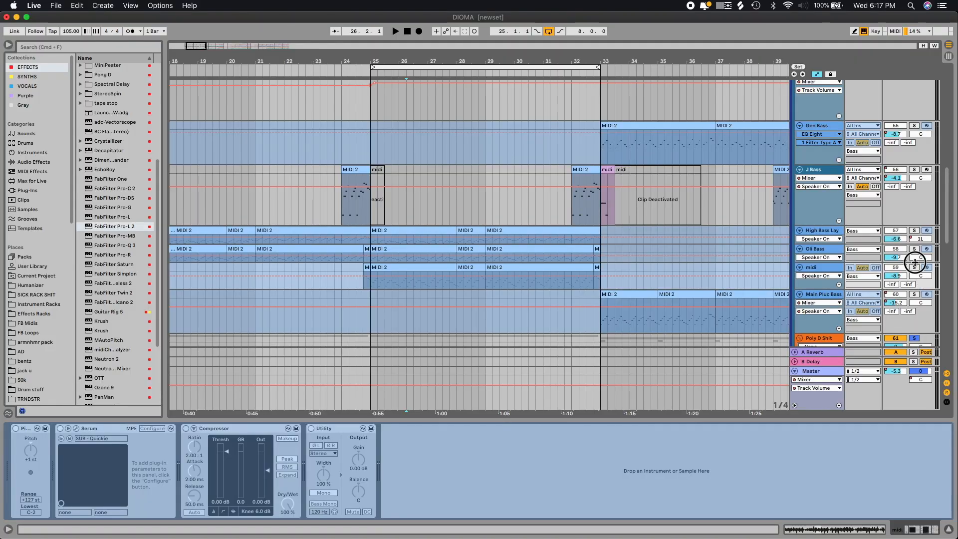
Solo the midi track in the Bass group and play it from bar 25.
{"action": "left_click", "coordinate": [916, 268]}
{"action": "left_click", "coordinate": [372, 282]}
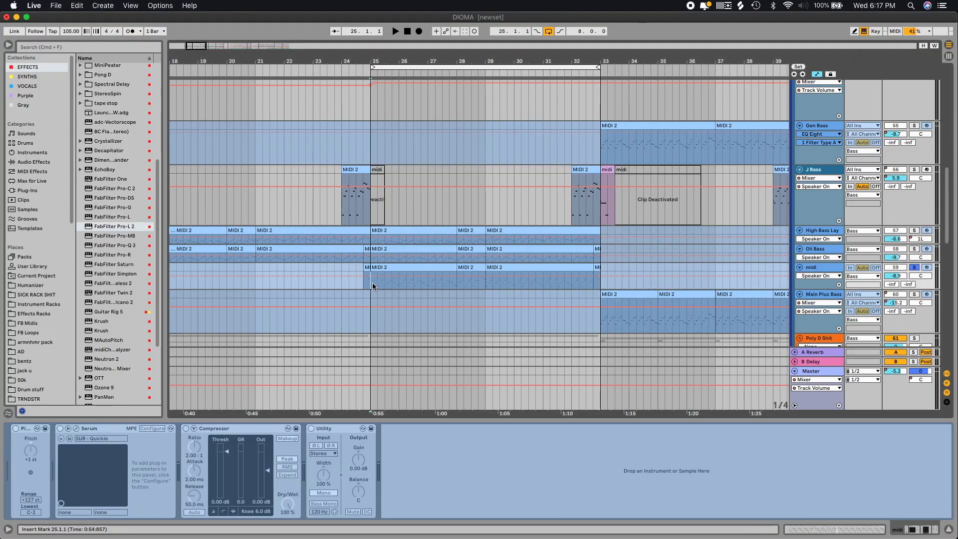
{"action": "key", "text": "space"}
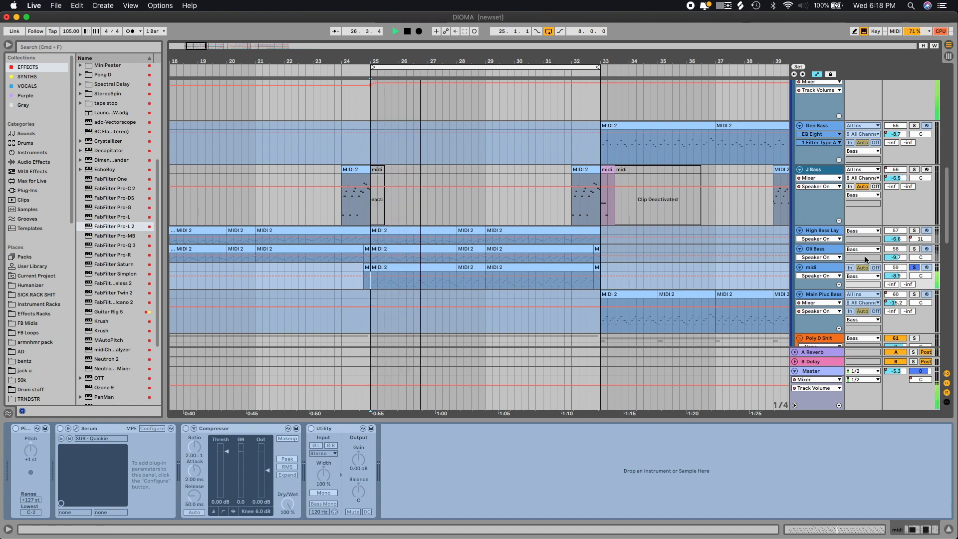
{"action": "key", "text": "space"}
Audition the Oli Bass track on its own from bar 25 with its devices shown.
{"action": "left_click", "coordinate": [847, 253]}
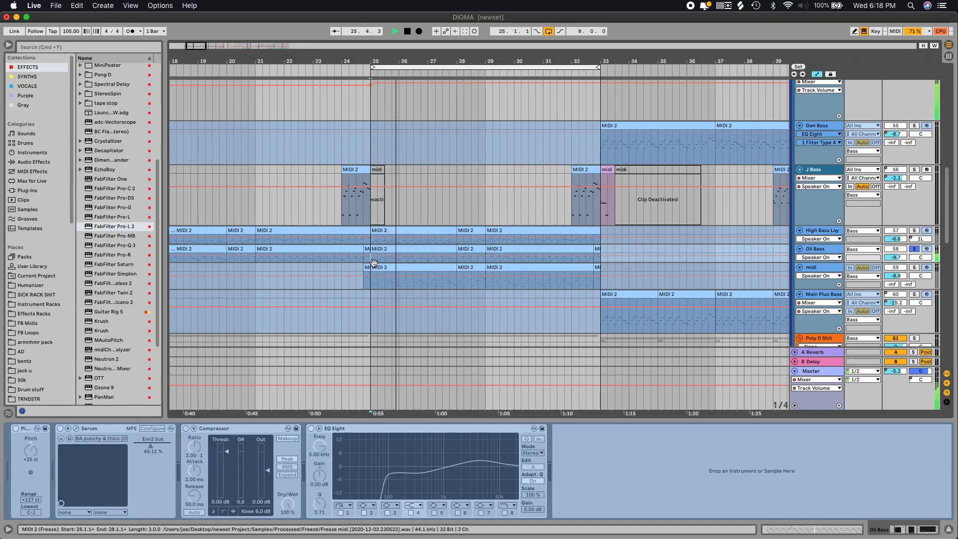
{"action": "scroll", "coordinate": [589, 264], "scroll_direction": "down", "scroll_amount": 3}
{"action": "key", "text": "space"}
Examine the Oli Bass, High Bass Layer and Bass group tracks around bar 25.
{"action": "left_click_drag", "start_coordinate": [602, 190], "coordinate": [368, 186]}
{"action": "left_click", "coordinate": [823, 180]}
{"action": "key", "text": "plus"}
{"action": "key", "text": "plus"}
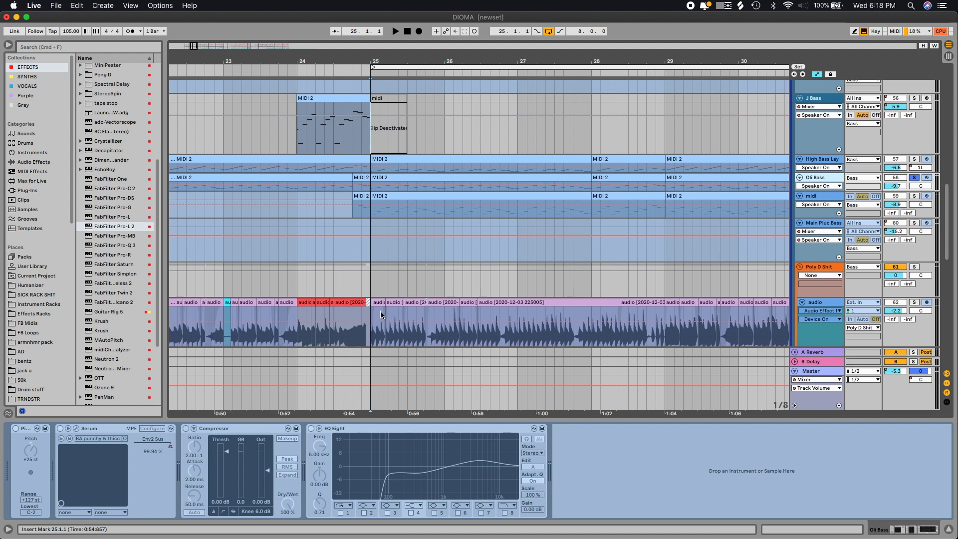
{"action": "scroll", "coordinate": [381, 314], "scroll_direction": "down", "scroll_amount": 1}
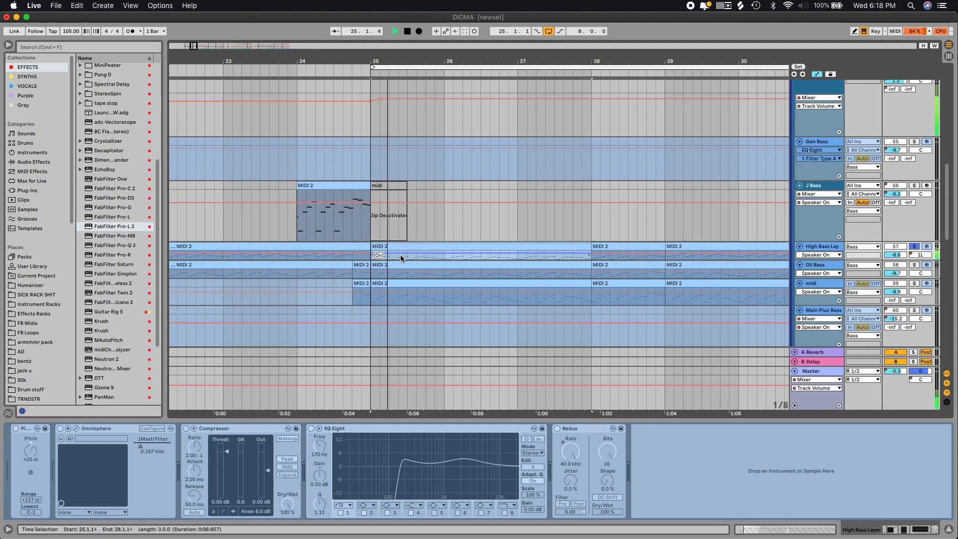
{"action": "scroll", "coordinate": [647, 301], "scroll_direction": "down", "scroll_amount": 1}
{"action": "scroll", "coordinate": [646, 300], "scroll_direction": "down", "scroll_amount": 6}
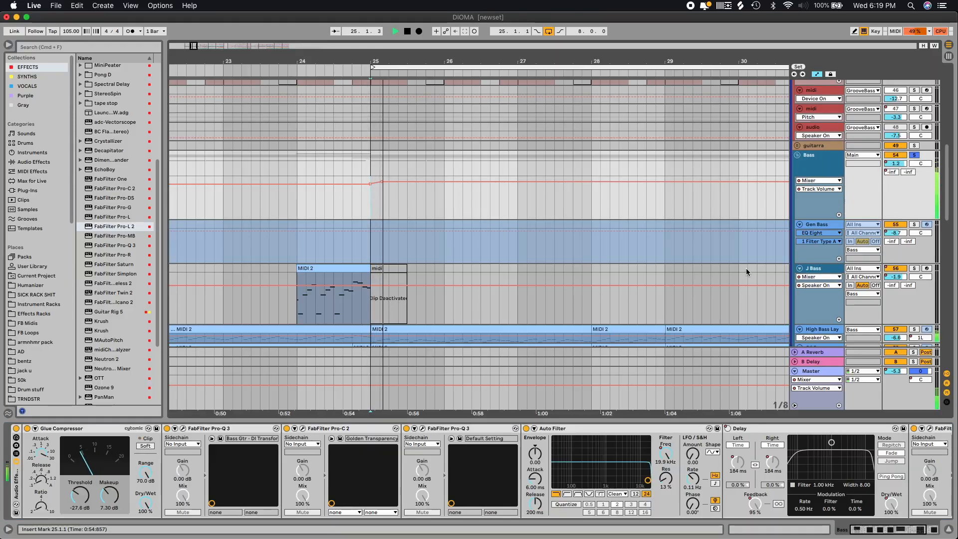
{"action": "scroll", "coordinate": [484, 275], "scroll_direction": "down", "scroll_amount": 1}
{"action": "scroll", "coordinate": [484, 274], "scroll_direction": "down", "scroll_amount": 6}
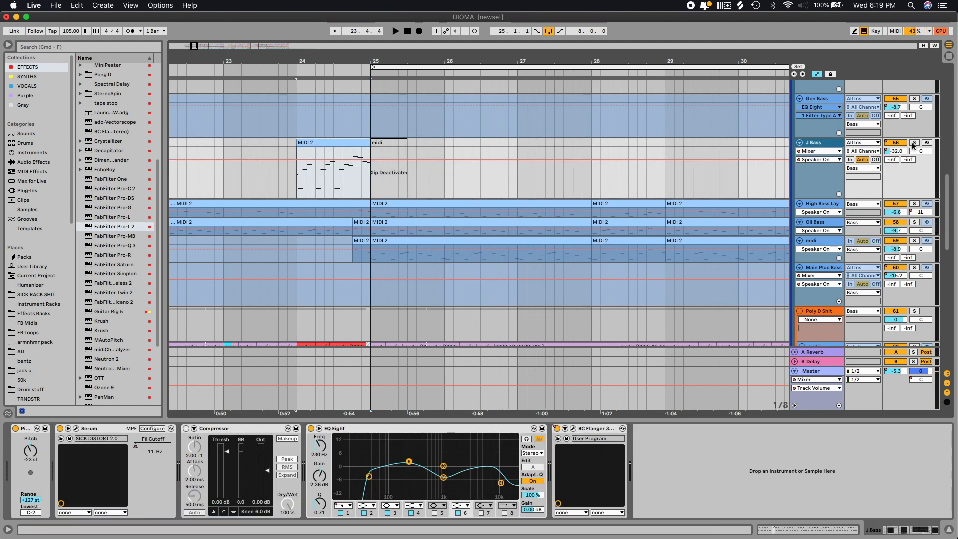
Solo the J Bass track and show the effects page of its Serum instrument.
{"action": "left_click", "coordinate": [913, 143]}
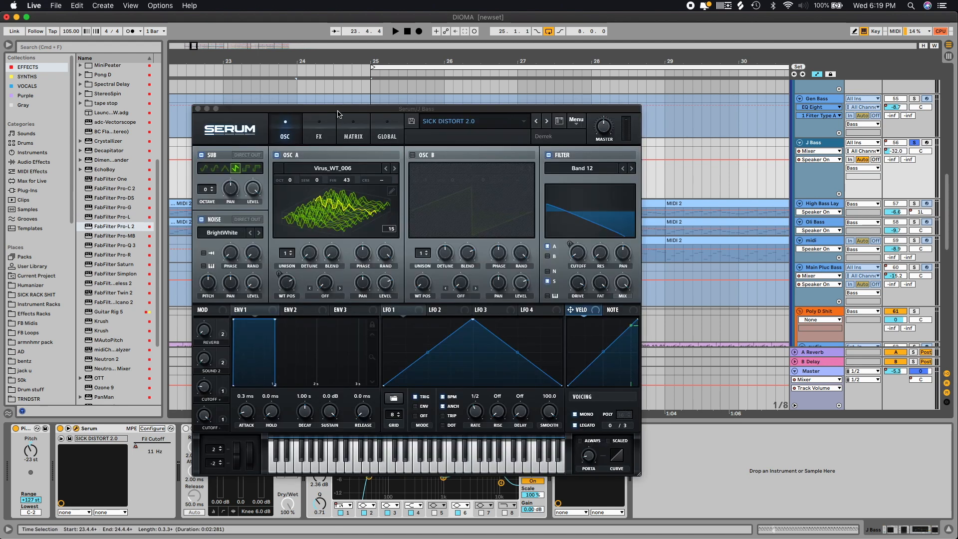
{"action": "left_click_drag", "start_coordinate": [337, 109], "coordinate": [338, 98]}
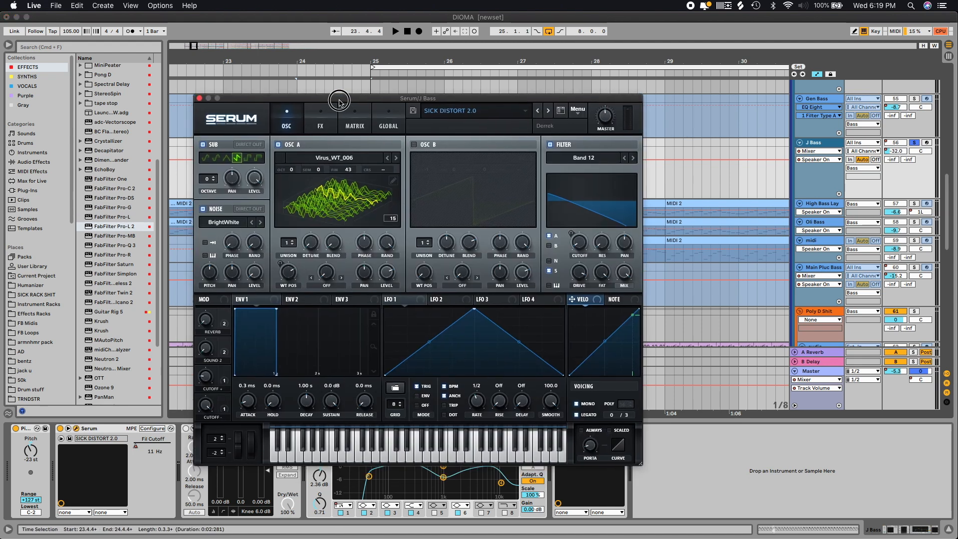
{"action": "left_click", "coordinate": [327, 125]}
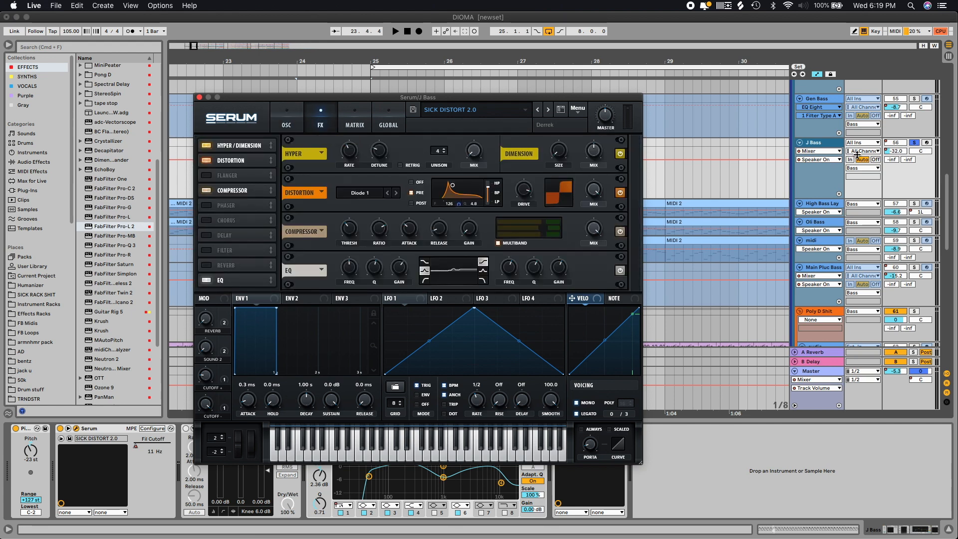
Turn off the Hyper/Dimension, Distortion, Compressor and EQ effects in the J Bass Serum patch to hear the dry sound.
{"action": "left_click", "coordinate": [206, 146]}
{"action": "left_click", "coordinate": [206, 161]}
{"action": "left_click", "coordinate": [208, 191]}
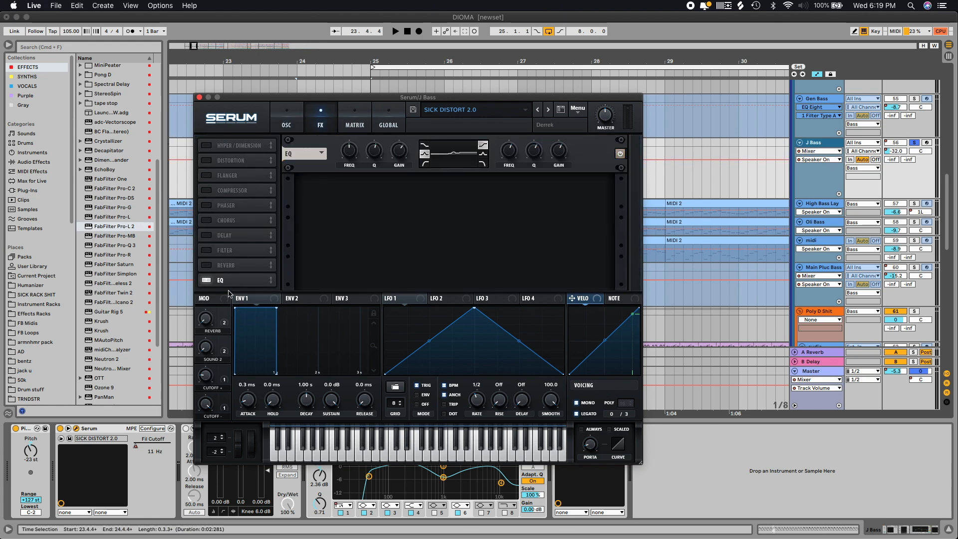
{"action": "left_click", "coordinate": [211, 281]}
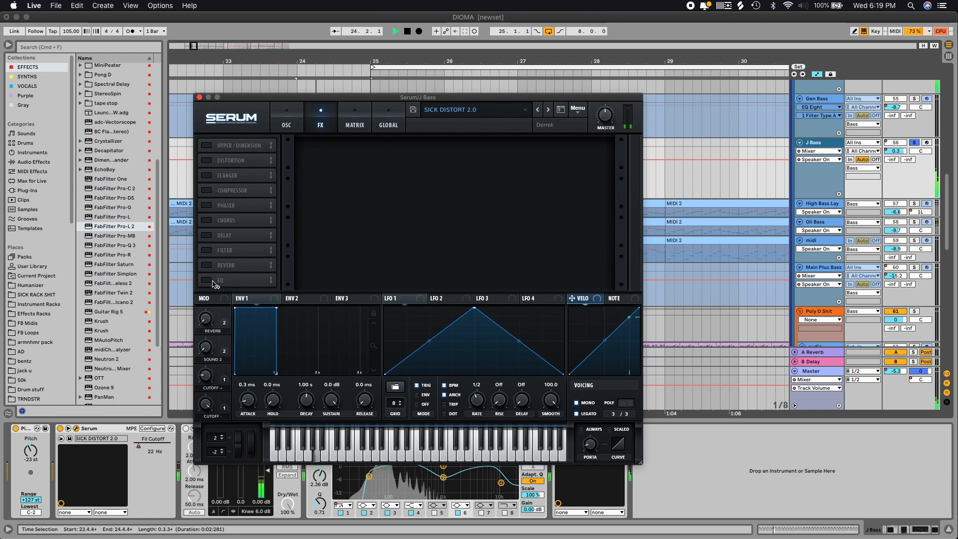
Re-enable the EQ, Compressor, Distortion and Hyper/Dimension effects in the J Bass Serum patch.
{"action": "left_click", "coordinate": [212, 282]}
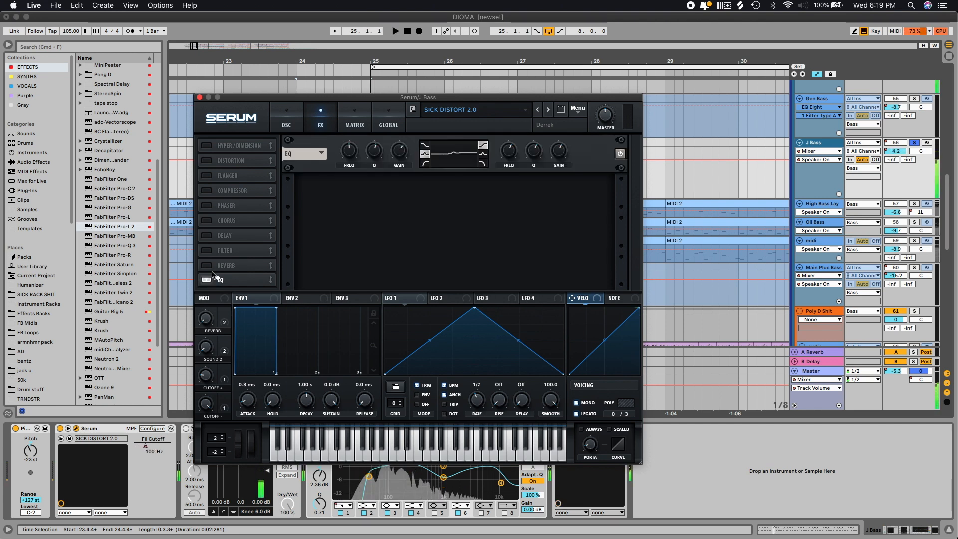
{"action": "left_click", "coordinate": [208, 190]}
{"action": "left_click", "coordinate": [207, 160]}
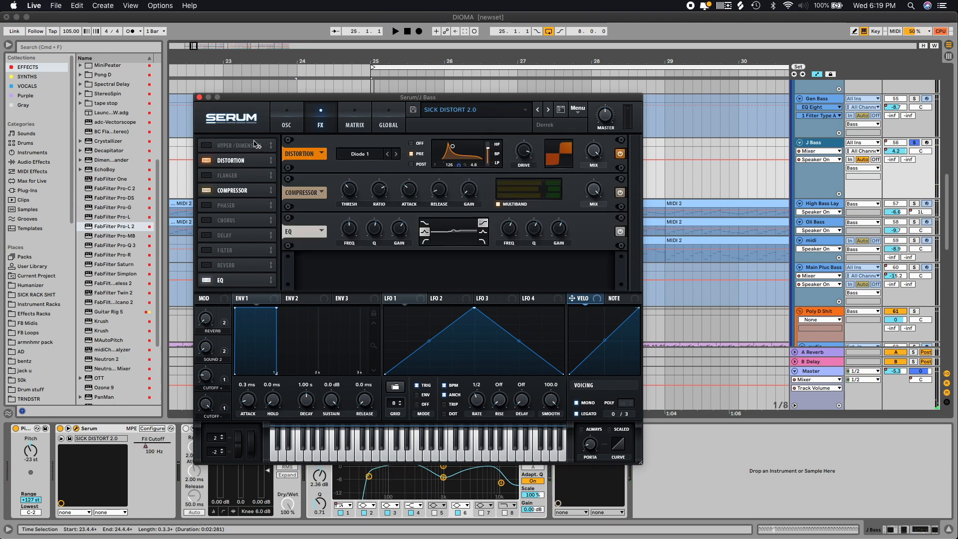
{"action": "left_click", "coordinate": [206, 146]}
Play the J Bass phrase at bar 24 with Serum's oscillator page shown and its window moved clear of the clip.
{"action": "left_click", "coordinate": [301, 118]}
{"action": "key", "text": "space"}
{"action": "left_click_drag", "start_coordinate": [260, 101], "coordinate": [305, 229]}
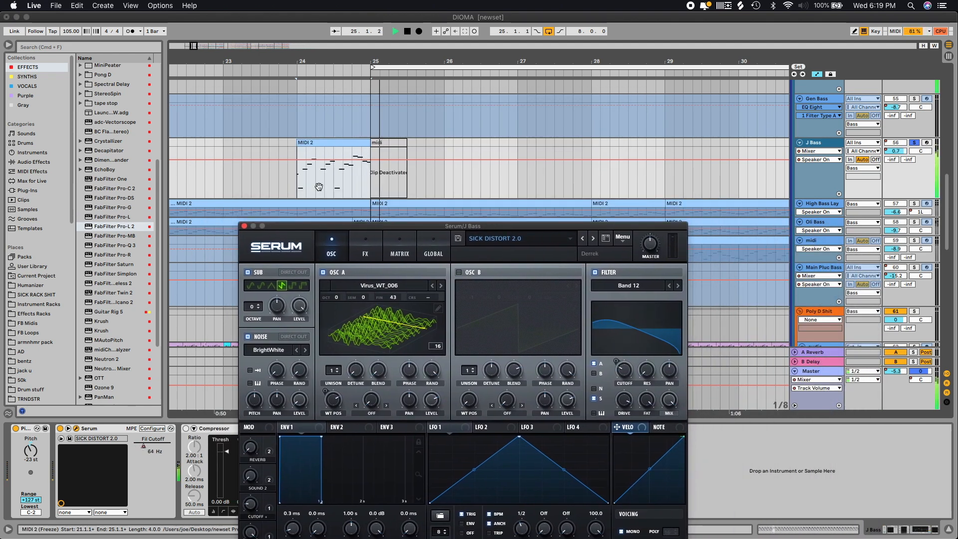
{"action": "left_click", "coordinate": [275, 180]}
{"action": "key", "text": "minus"}
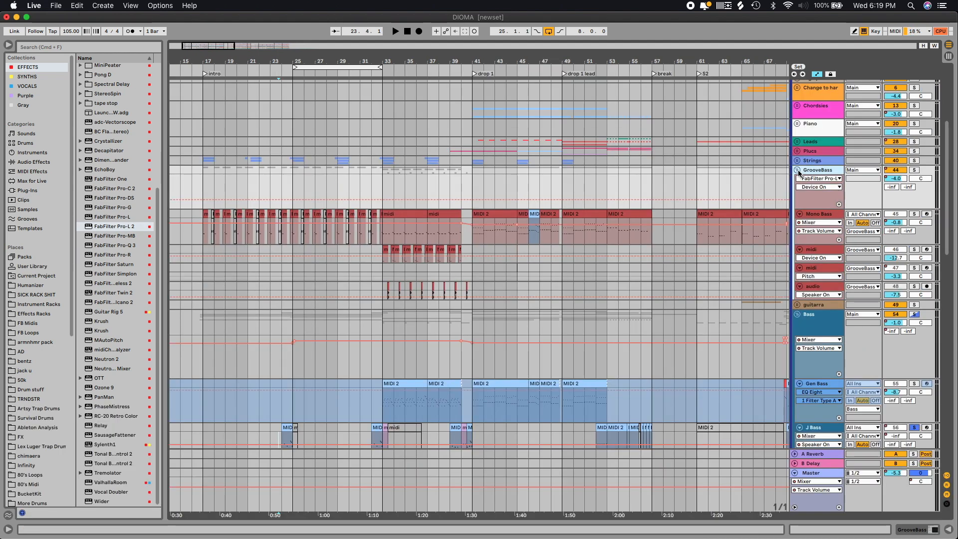
Collapse the GrooveBass group, then expand and solo the Strings group.
{"action": "left_click", "coordinate": [798, 171]}
{"action": "left_click", "coordinate": [797, 160]}
{"action": "left_click", "coordinate": [817, 160]}
{"action": "left_click", "coordinate": [913, 161]}
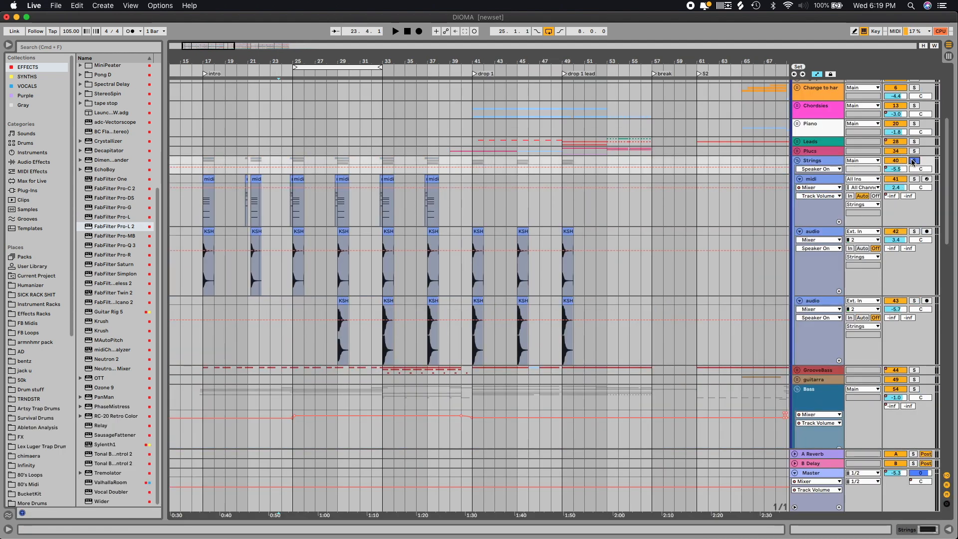
Inspect the Session Strings 2 Kontakt instrument on the Strings group's midi track and close its window.
{"action": "key", "text": "plus"}
{"action": "key", "text": "plus"}
{"action": "key", "text": "plus"}
{"action": "key", "text": "plus"}
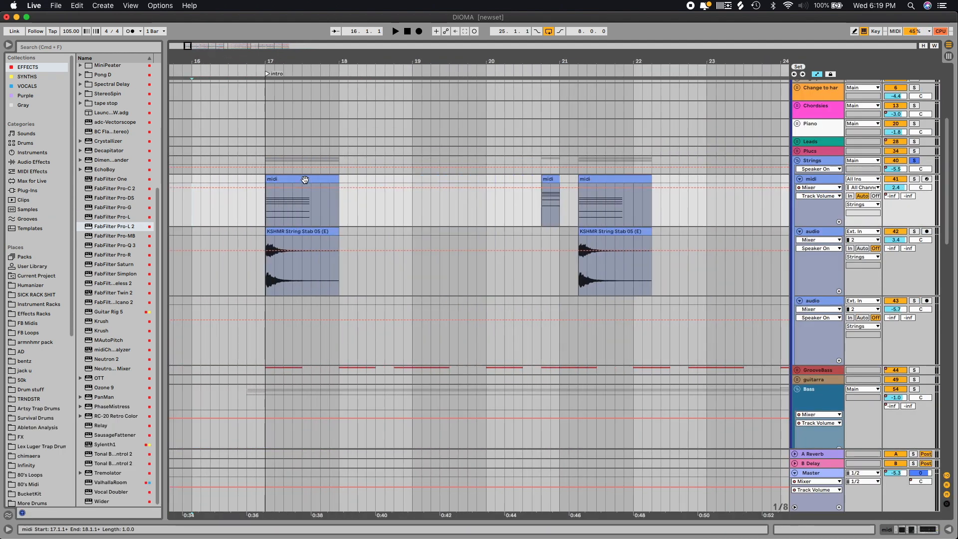
{"action": "left_click", "coordinate": [305, 180]}
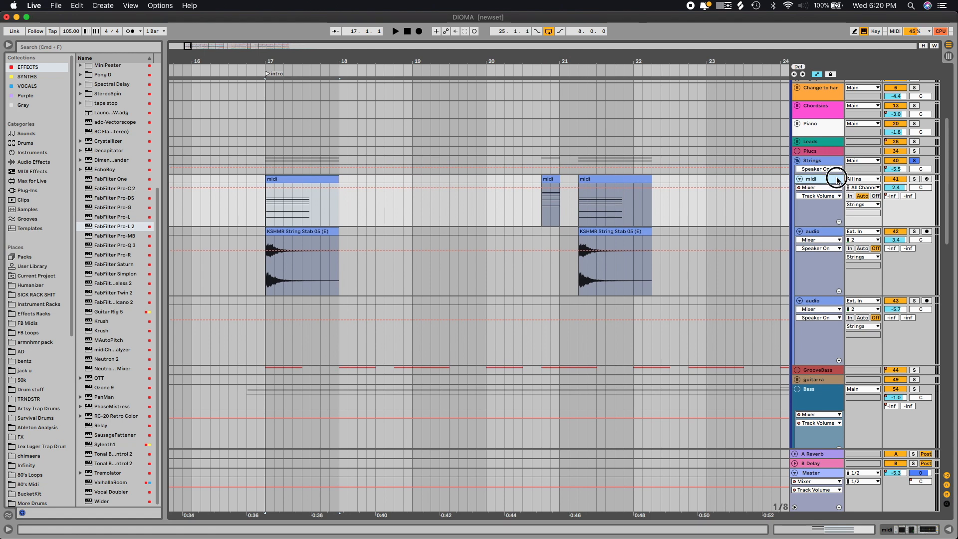
{"action": "double_click", "coordinate": [834, 179]}
{"action": "left_click", "coordinate": [76, 429]}
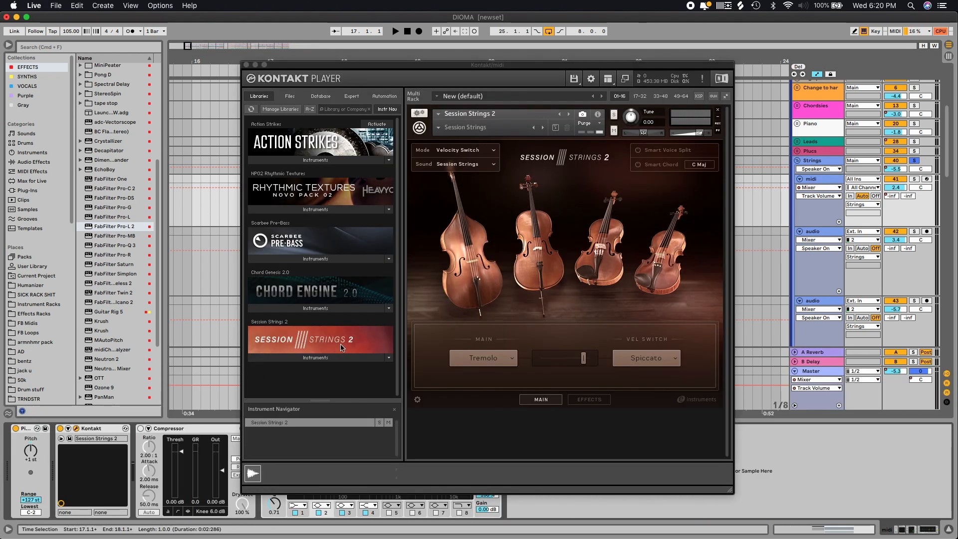
{"action": "left_click_drag", "start_coordinate": [345, 70], "coordinate": [281, 72]}
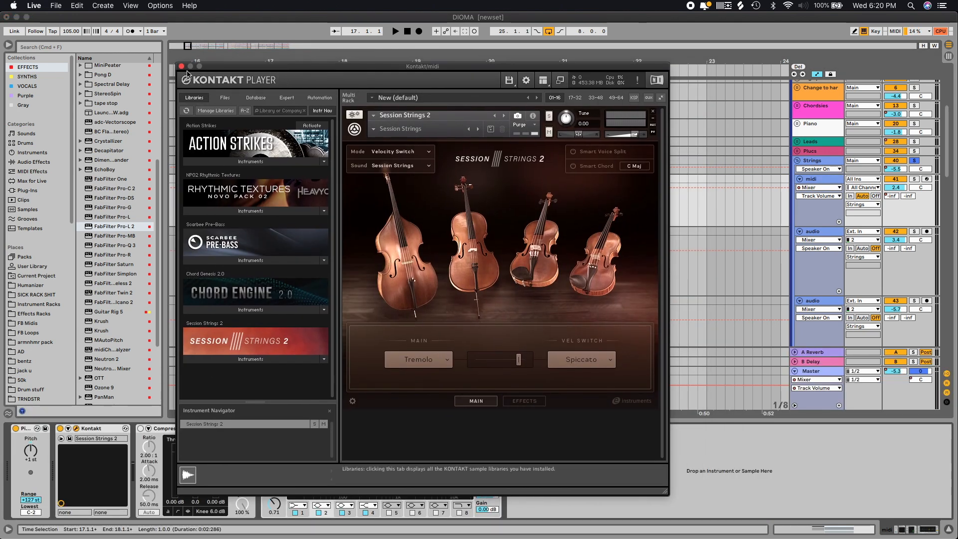
{"action": "left_click", "coordinate": [182, 67]}
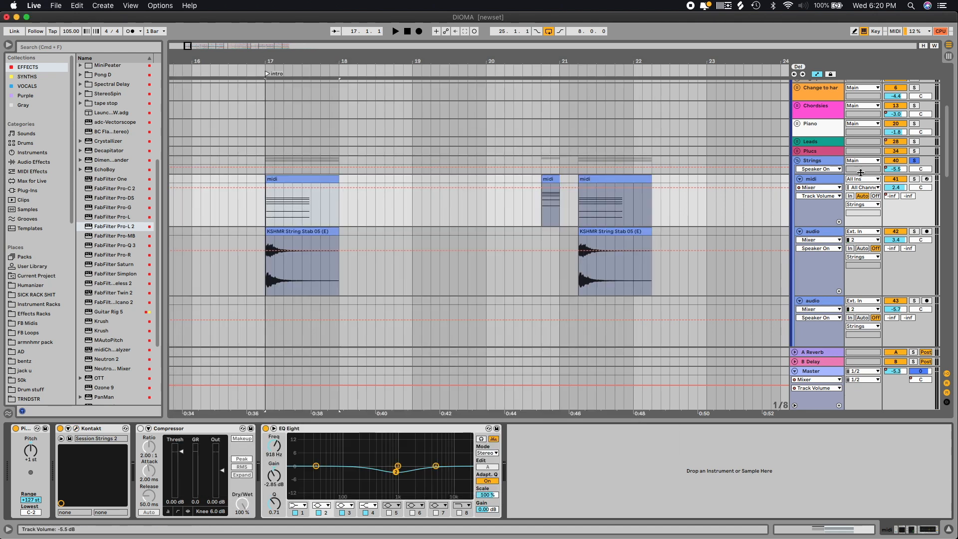
Solo the midi track in the Strings group and audition its clips leading into bar 25.
{"action": "left_click", "coordinate": [915, 179]}
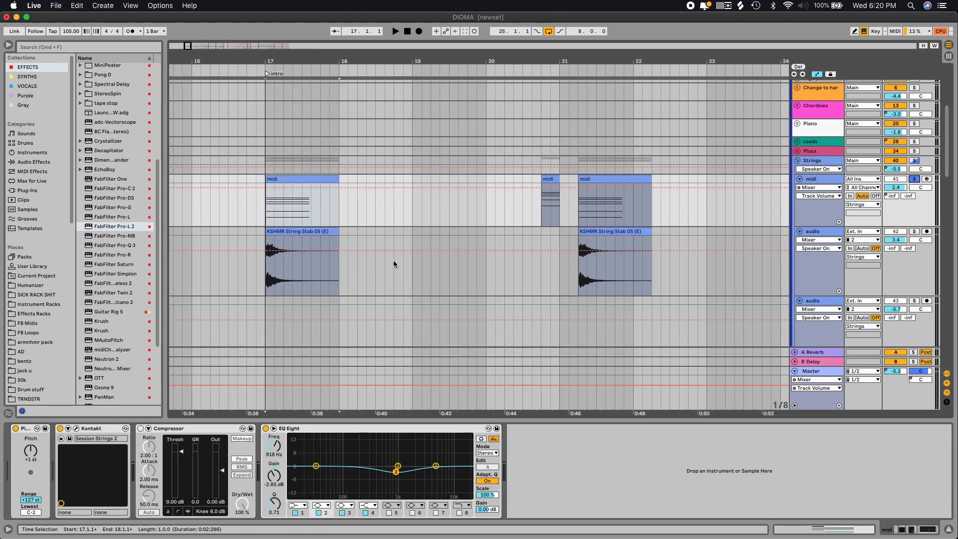
{"action": "left_click", "coordinate": [487, 214]}
{"action": "key", "text": "minus"}
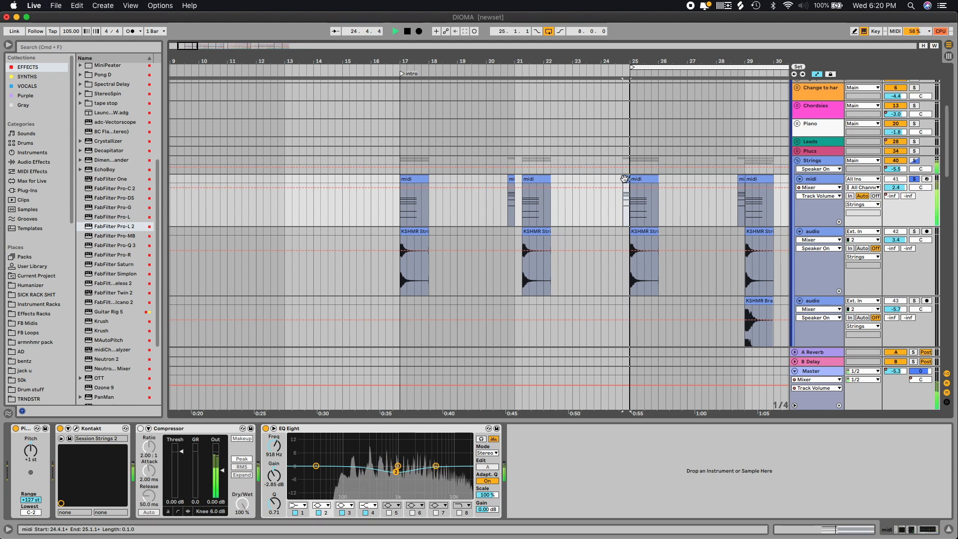
{"action": "key", "text": "space"}
{"action": "left_click_drag", "start_coordinate": [486, 61], "coordinate": [453, 61]}
{"action": "scroll", "coordinate": [480, 225], "scroll_direction": "right", "scroll_amount": 5}
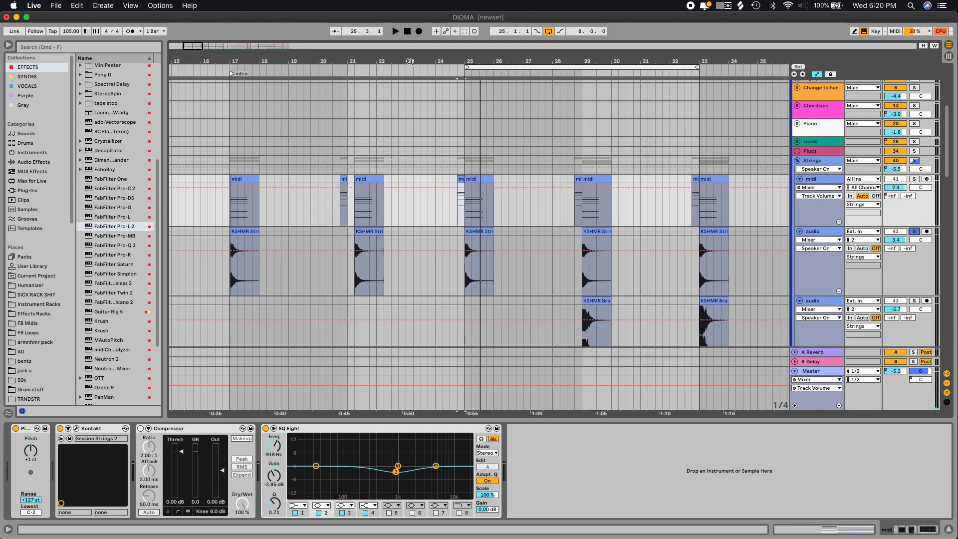
Play the KSHMR string audio clip at bar 25 in the Strings group.
{"action": "left_click", "coordinate": [484, 229]}
{"action": "key", "text": "space"}
{"action": "left_click", "coordinate": [483, 229]}
{"action": "key", "text": "space"}
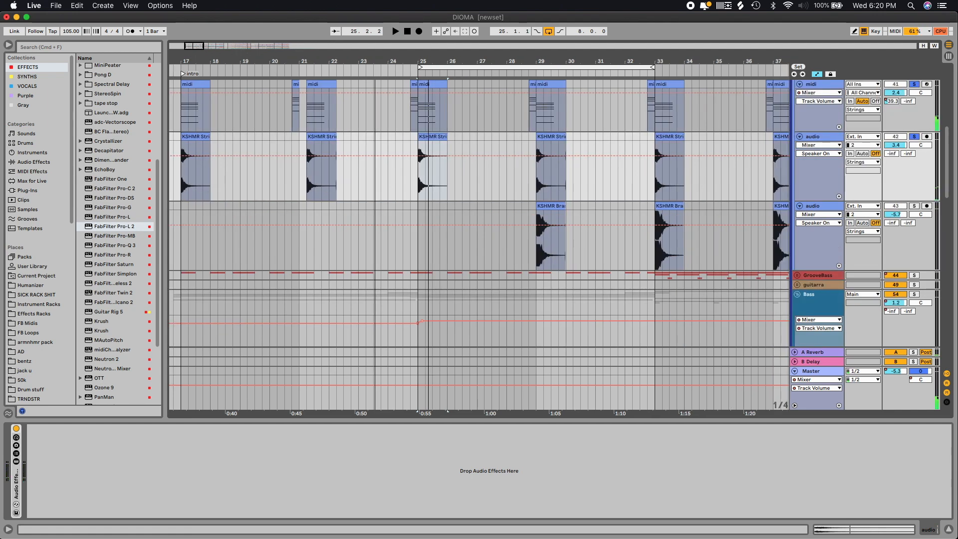
Solo the KSHMR brass audio track in the Strings group and play its clip at bar 29.
{"action": "left_click_drag", "start_coordinate": [203, 49], "coordinate": [208, 52]}
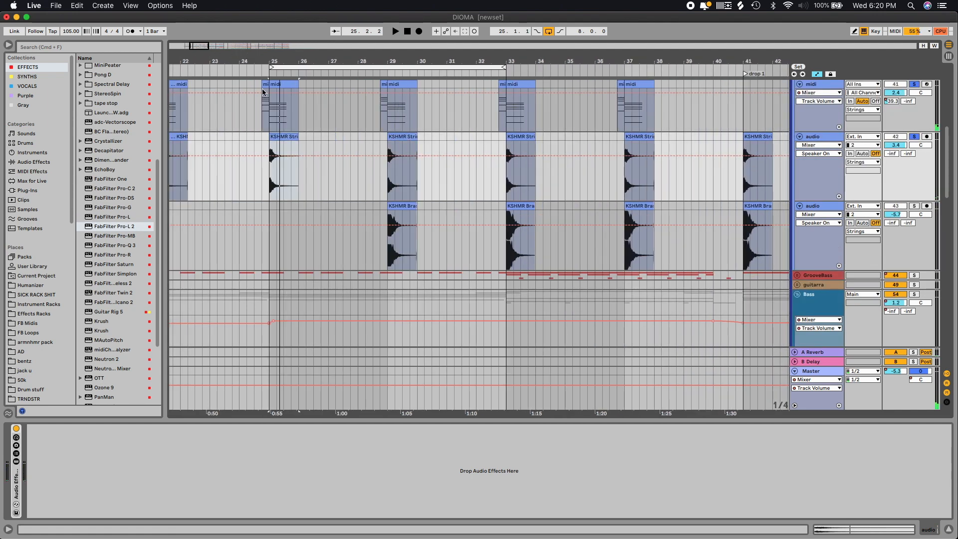
{"action": "left_click", "coordinate": [402, 235]}
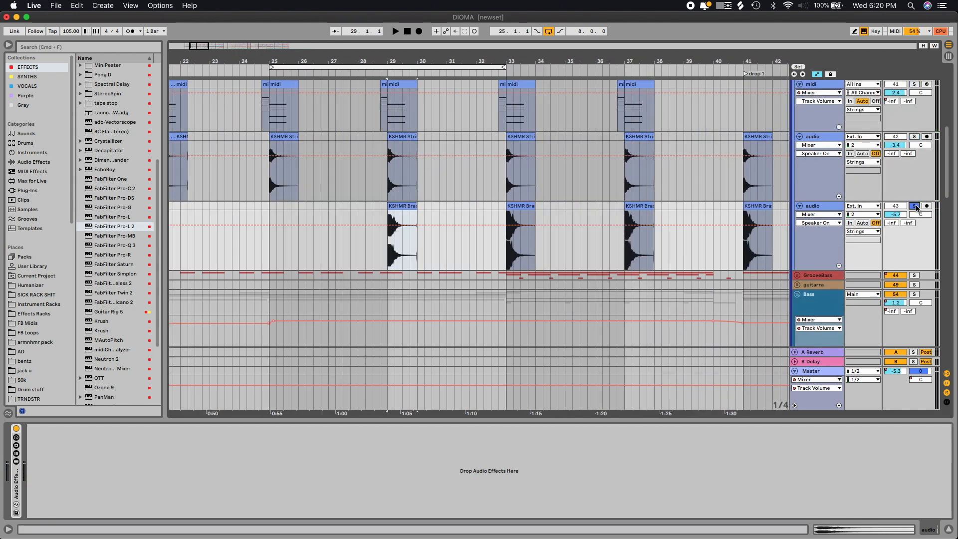
{"action": "key", "text": "space"}
{"action": "key", "text": "space"}
Solo the whole Strings group and audition its layers together from just before bar 29.
{"action": "scroll", "coordinate": [924, 156], "scroll_direction": "up", "scroll_amount": 5}
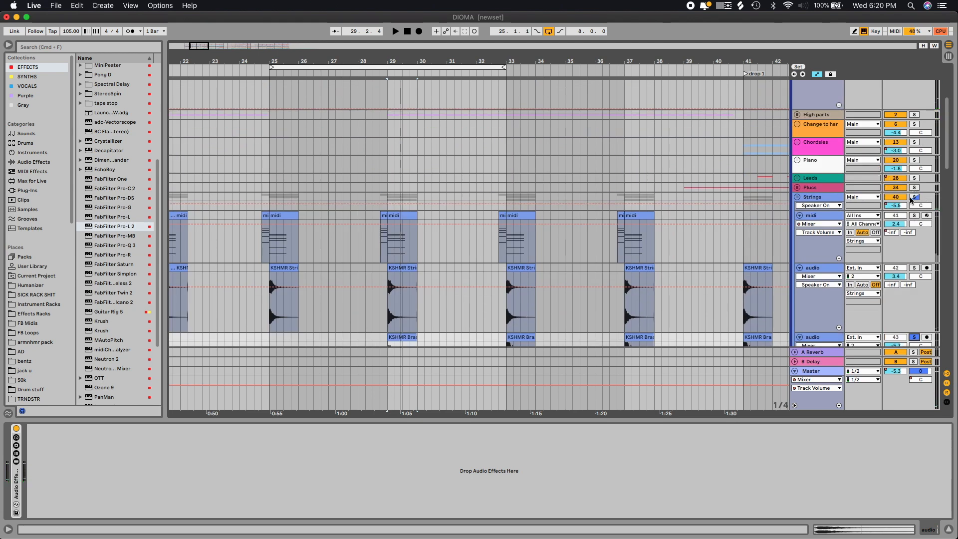
{"action": "left_click", "coordinate": [383, 214]}
{"action": "key", "text": "space"}
Solo the OLIVER modern drum loop track in the main drums group and audition it from bar 25.
{"action": "scroll", "coordinate": [383, 213], "scroll_direction": "down", "scroll_amount": 10}
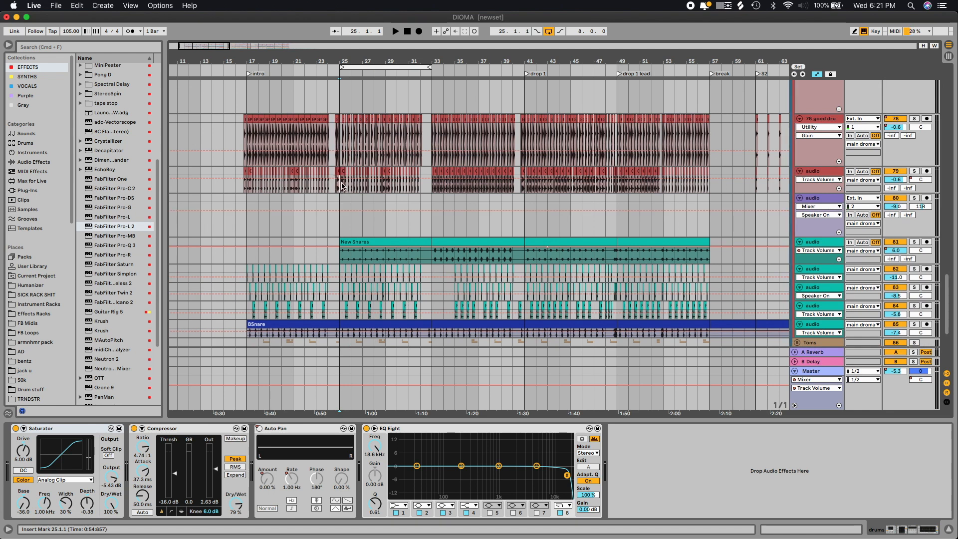
{"action": "left_click", "coordinate": [342, 186]}
{"action": "key", "text": "plus"}
{"action": "key", "text": "plus"}
{"action": "key", "text": "plus"}
{"action": "key", "text": "plus"}
{"action": "key", "text": "plus"}
{"action": "key", "text": "plus"}
{"action": "key", "text": "plus"}
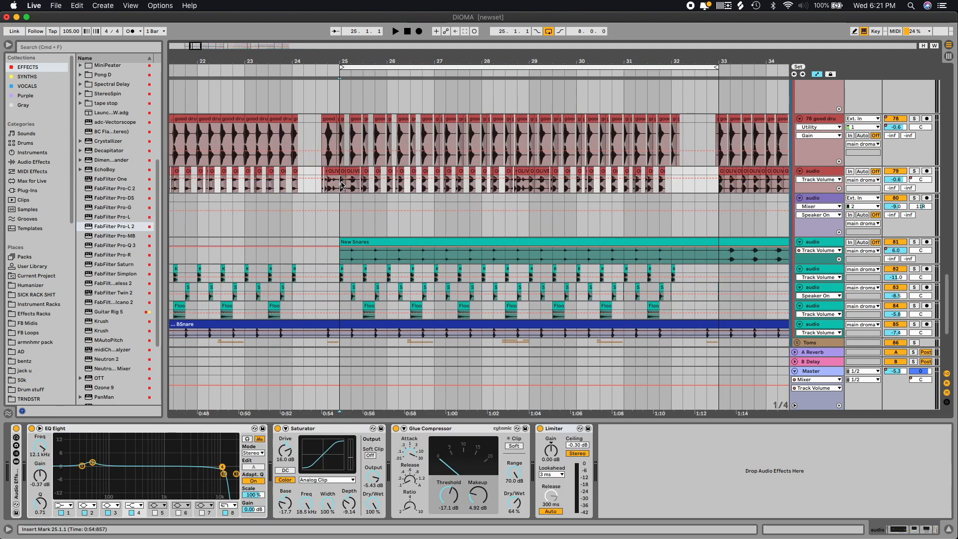
{"action": "left_click", "coordinate": [914, 171]}
{"action": "key", "text": "space"}
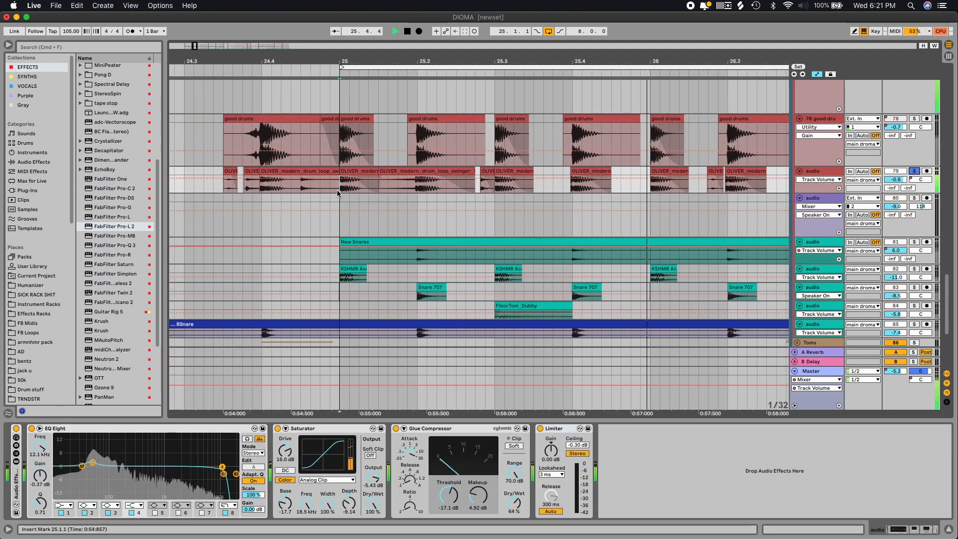
{"action": "key", "text": "minus"}
{"action": "key", "text": "minus"}
{"action": "key", "text": "minus"}
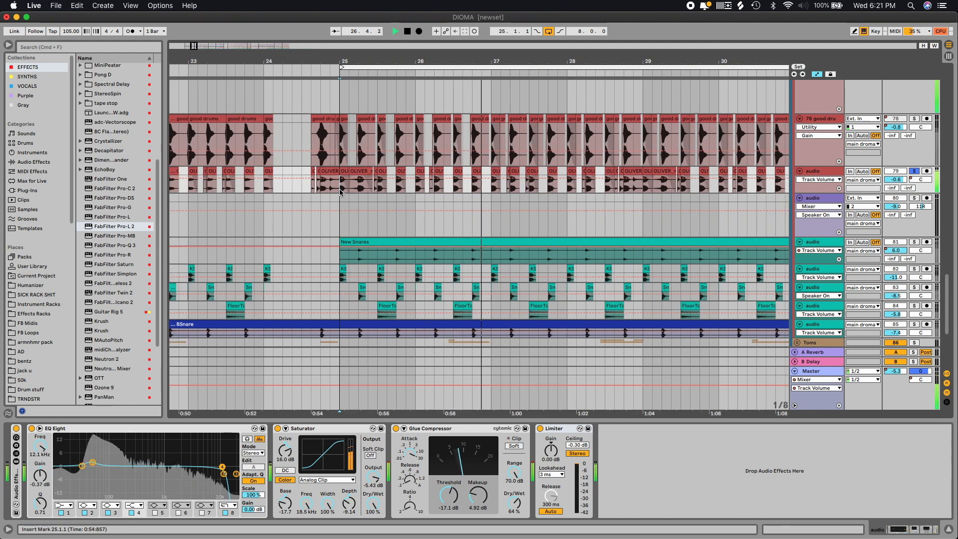
{"action": "key", "text": "space"}
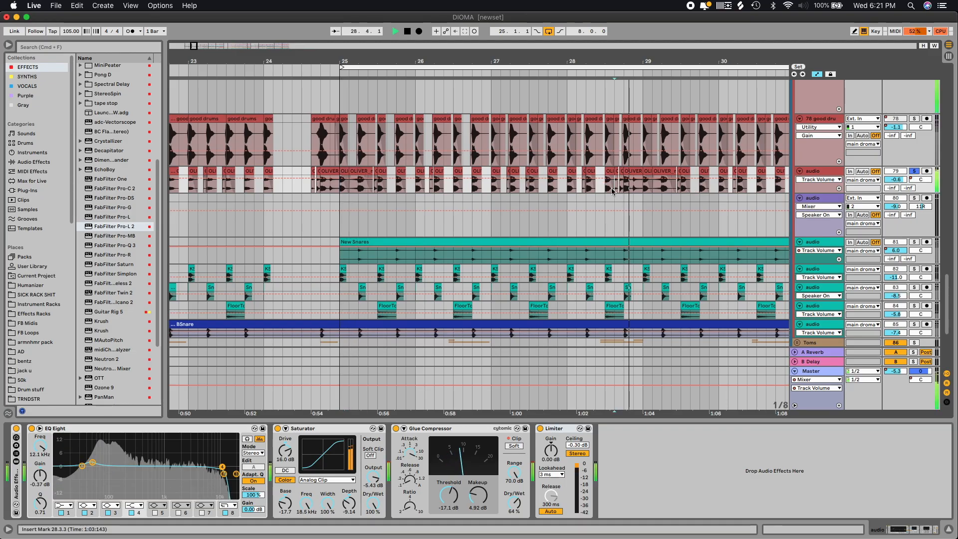
{"action": "key", "text": "space"}
Solo the good drums track and play it from bar 25, both alone and together with the OLIVER drum loop.
{"action": "left_click", "coordinate": [341, 138]}
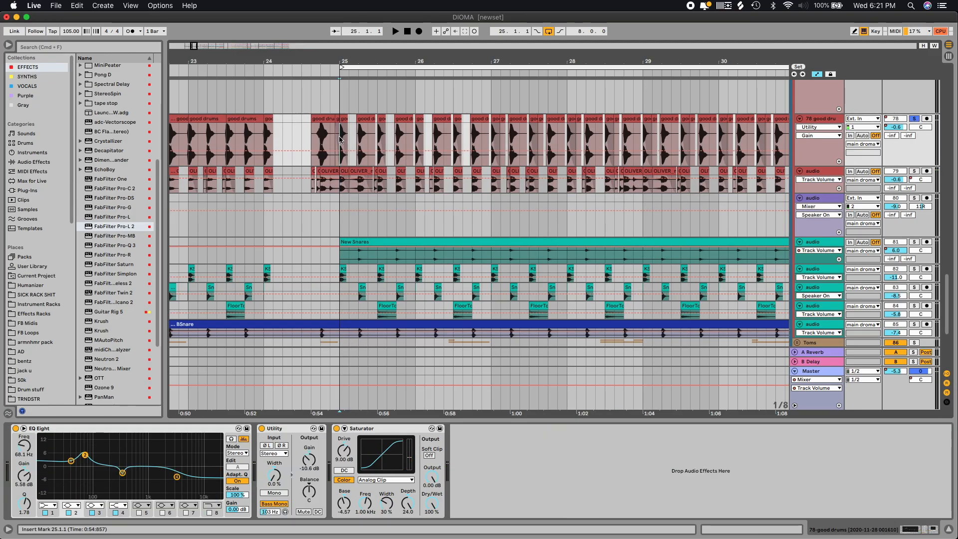
{"action": "scroll", "coordinate": [338, 148], "scroll_direction": "up", "scroll_amount": 2}
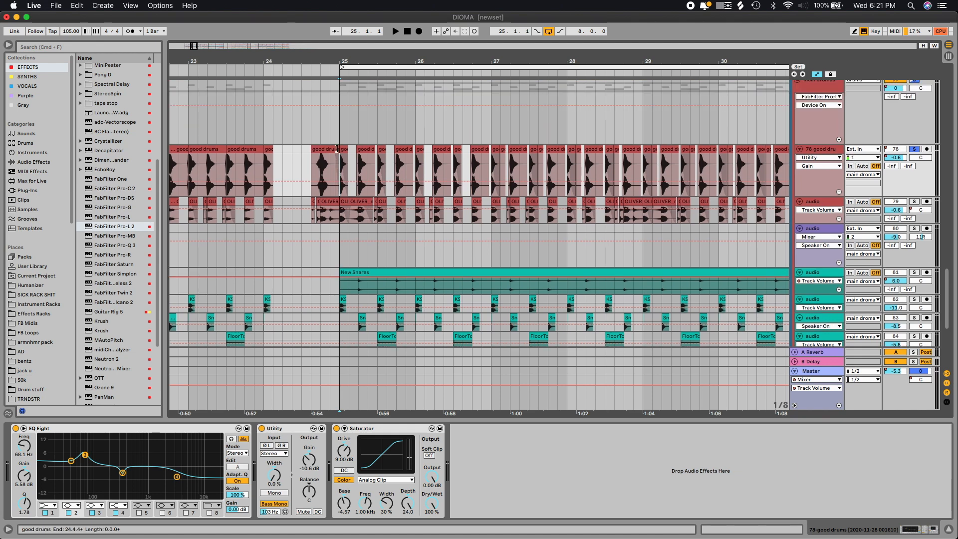
{"action": "key", "text": "space"}
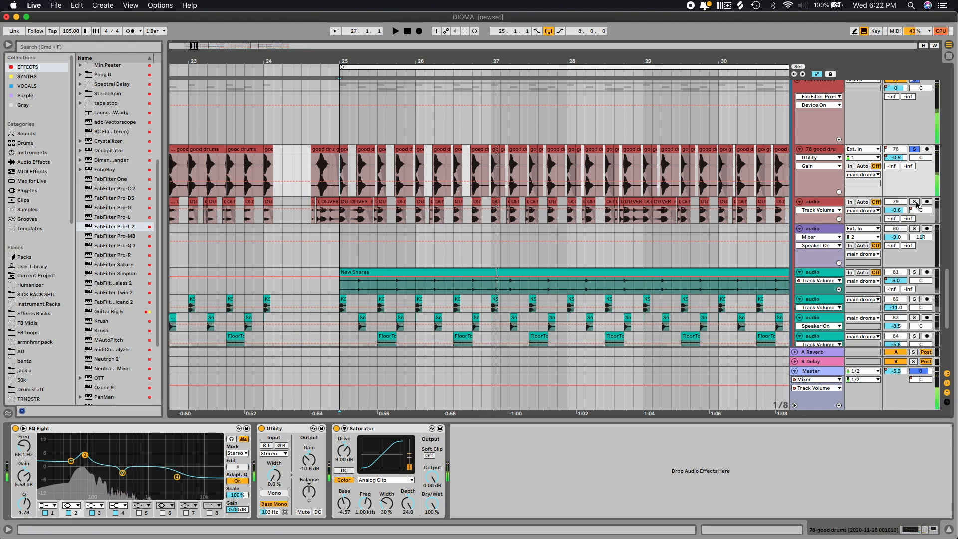
{"action": "key", "text": "space"}
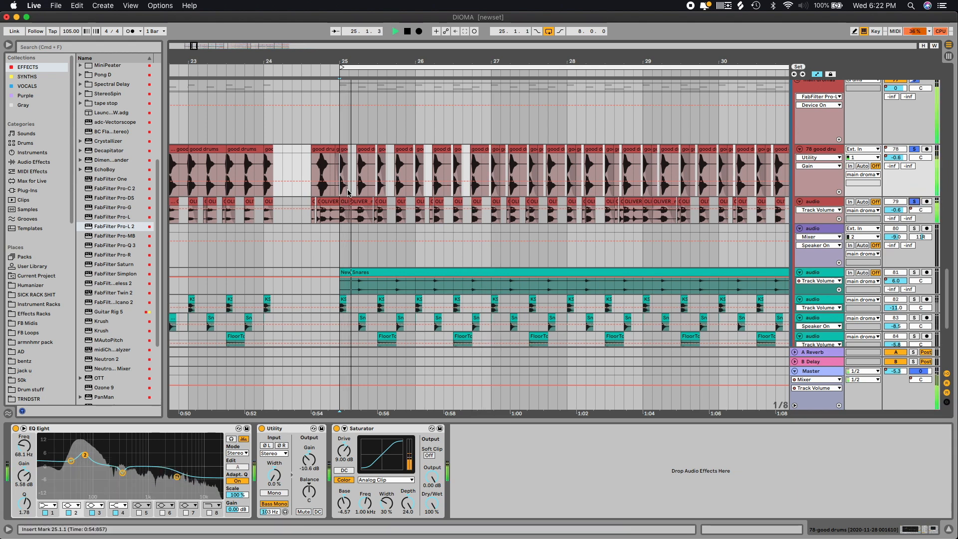
{"action": "scroll", "coordinate": [633, 240], "scroll_direction": "down", "scroll_amount": 3}
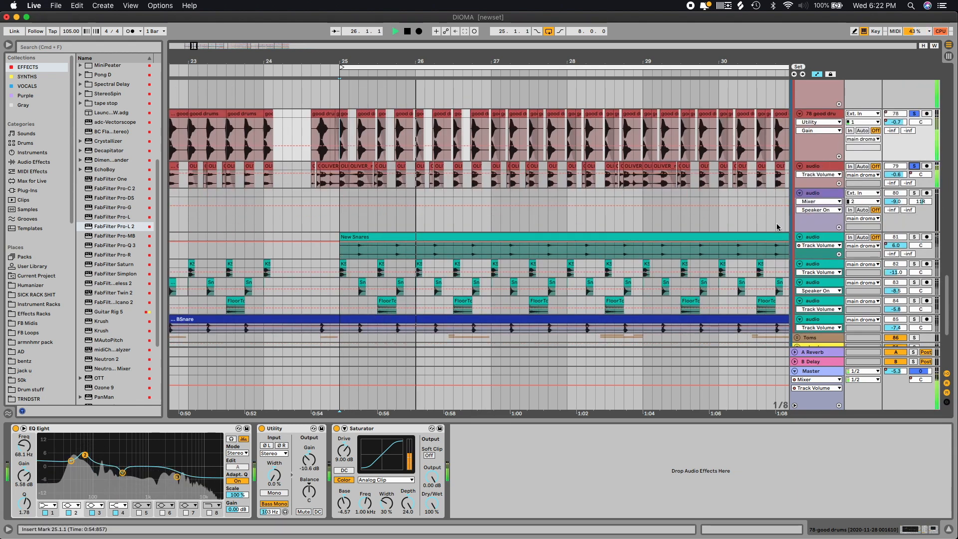
{"action": "scroll", "coordinate": [804, 222], "scroll_direction": "down", "scroll_amount": 5}
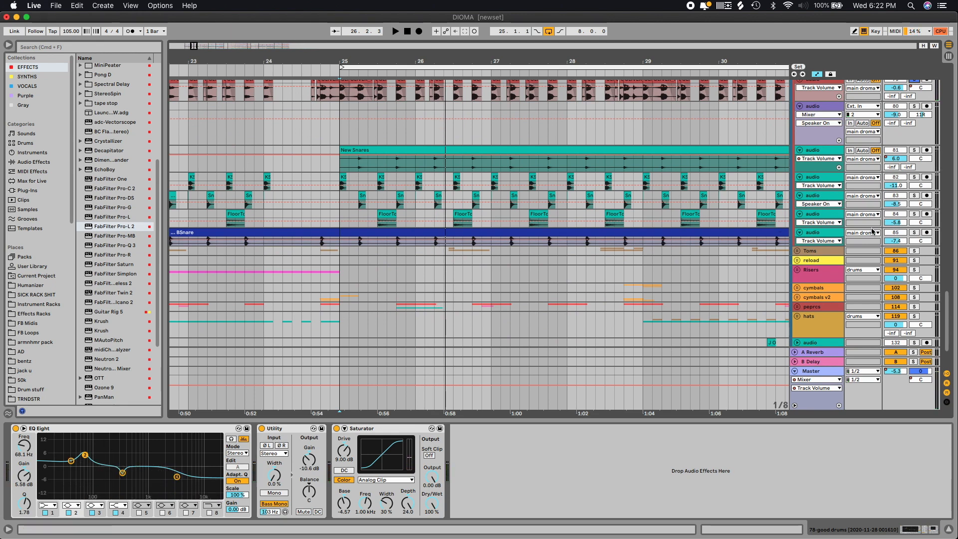
Solo the main drums group and audition it from bar 25 while reviewing its snare, tom and hat layers.
{"action": "scroll", "coordinate": [875, 231], "scroll_direction": "up", "scroll_amount": 10}
{"action": "left_click", "coordinate": [914, 274]}
{"action": "key", "text": "space"}
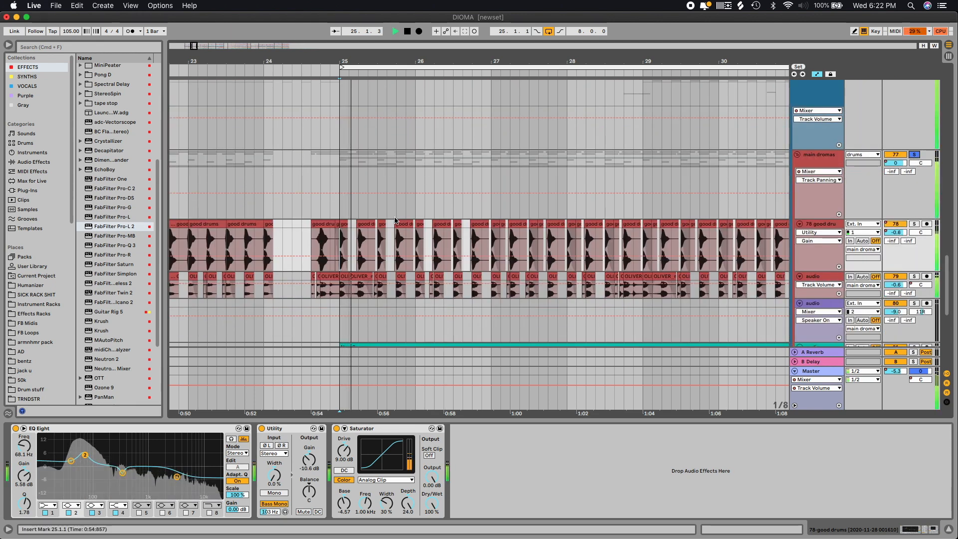
{"action": "scroll", "coordinate": [463, 227], "scroll_direction": "down", "scroll_amount": 6}
{"action": "scroll", "coordinate": [630, 214], "scroll_direction": "down", "scroll_amount": 8}
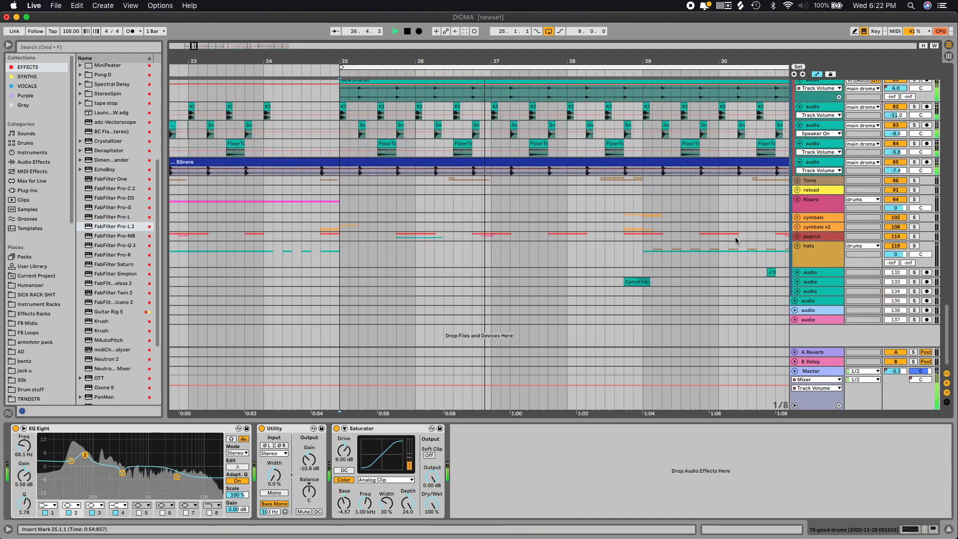
{"action": "left_click", "coordinate": [473, 259]}
{"action": "key", "text": "minus"}
{"action": "key", "text": "minus"}
{"action": "key", "text": "space"}
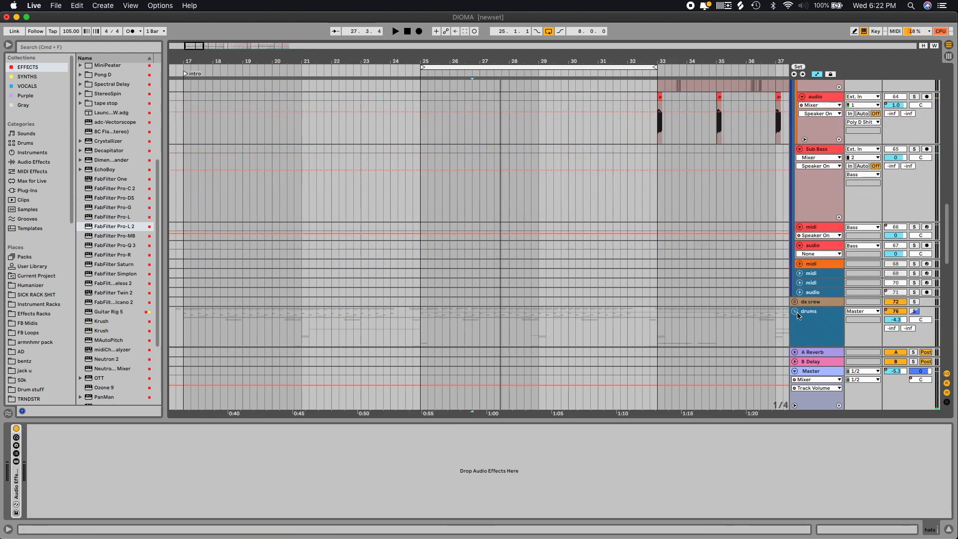
Collapse the drums and Main groups and play the full arrangement from around bar 25 without solos.
{"action": "double_click", "coordinate": [792, 282]}
{"action": "scroll", "coordinate": [801, 280], "scroll_direction": "up", "scroll_amount": 10}
{"action": "scroll", "coordinate": [803, 284], "scroll_direction": "up", "scroll_amount": 10}
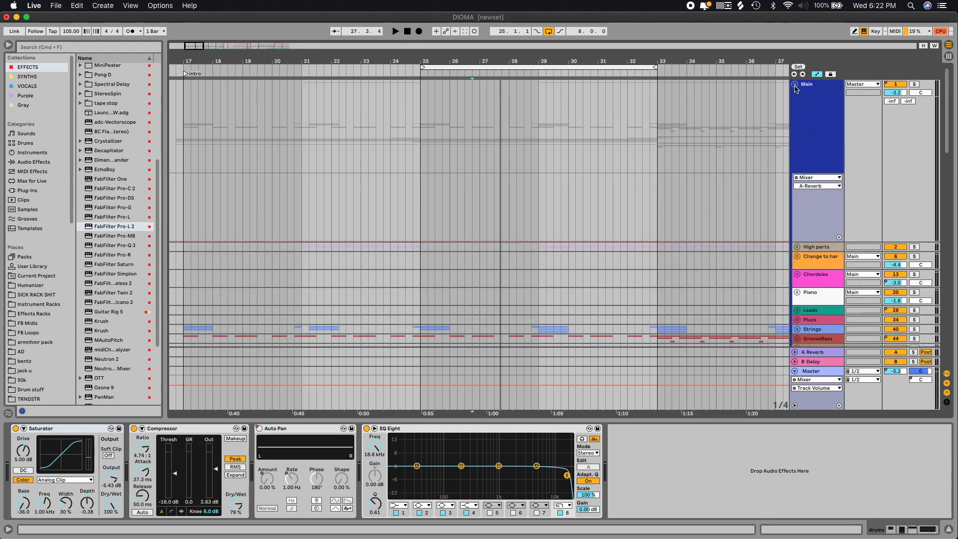
{"action": "left_click", "coordinate": [795, 86]}
{"action": "left_click", "coordinate": [420, 128]}
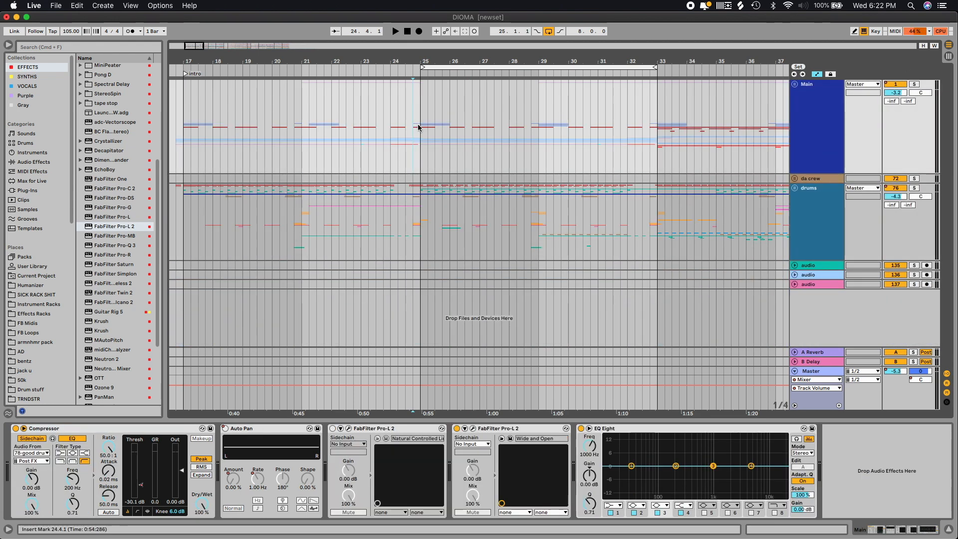
{"action": "key", "text": "space"}
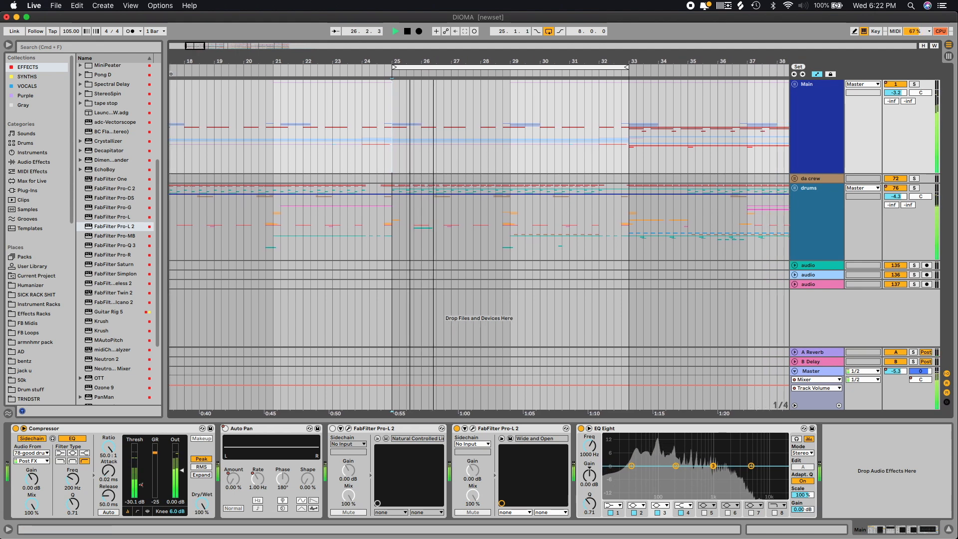
Expand the Main group, turn off looping and examine the Bass group's tracks while playback runs on toward bar 33.
{"action": "left_click", "coordinate": [795, 84]}
{"action": "scroll", "coordinate": [689, 277], "scroll_direction": "down", "scroll_amount": 10}
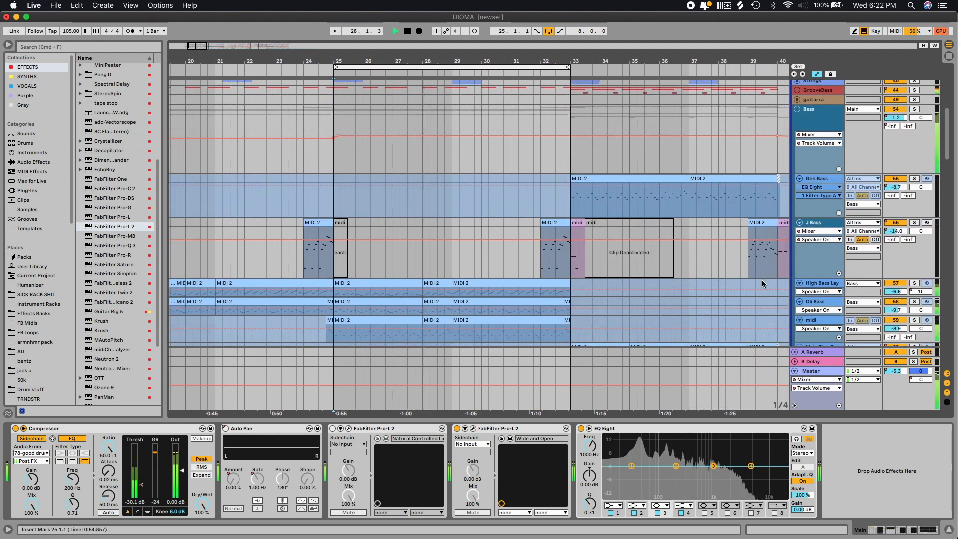
{"action": "scroll", "coordinate": [650, 282], "scroll_direction": "down", "scroll_amount": 5}
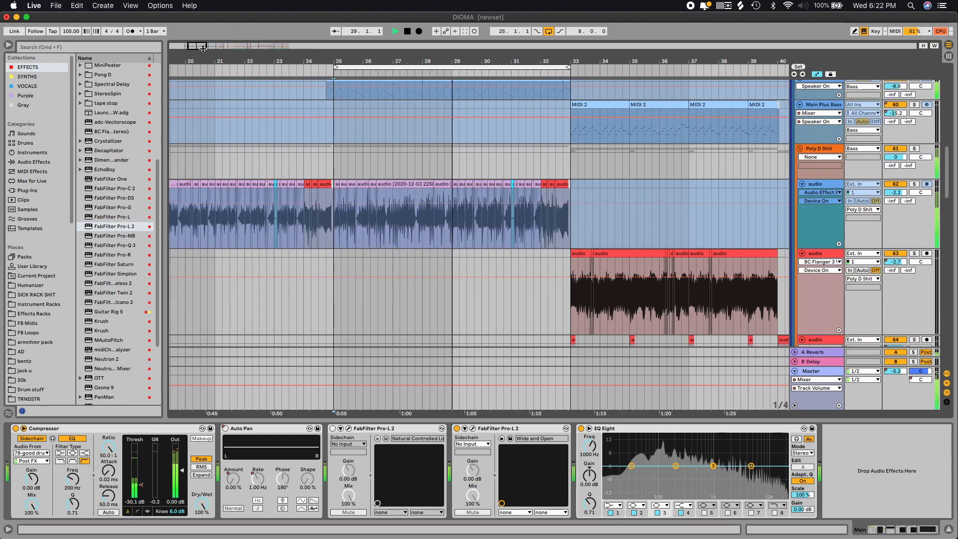
{"action": "left_click", "coordinate": [549, 31]}
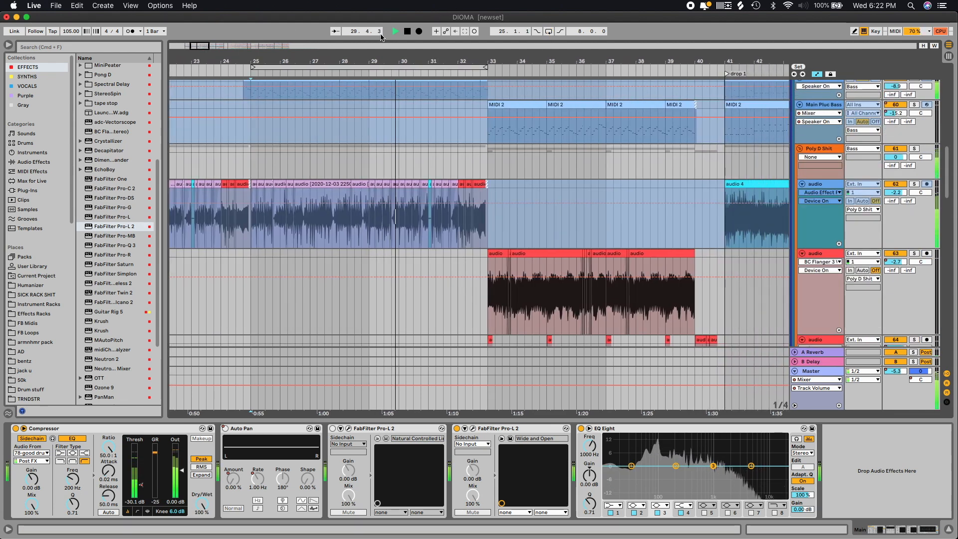
{"action": "scroll", "coordinate": [349, 217], "scroll_direction": "down", "scroll_amount": 8}
{"action": "scroll", "coordinate": [439, 225], "scroll_direction": "up", "scroll_amount": 10}
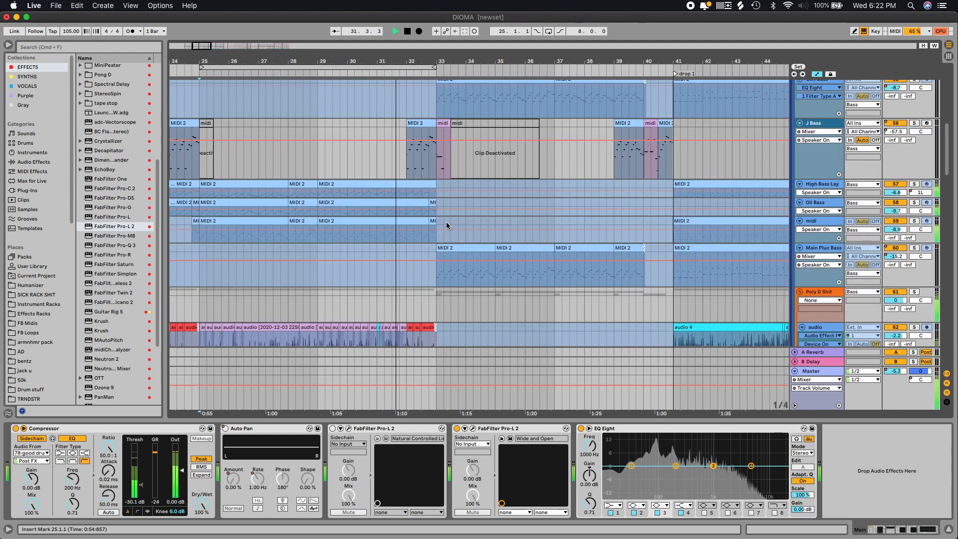
{"action": "scroll", "coordinate": [629, 245], "scroll_direction": "down", "scroll_amount": 3}
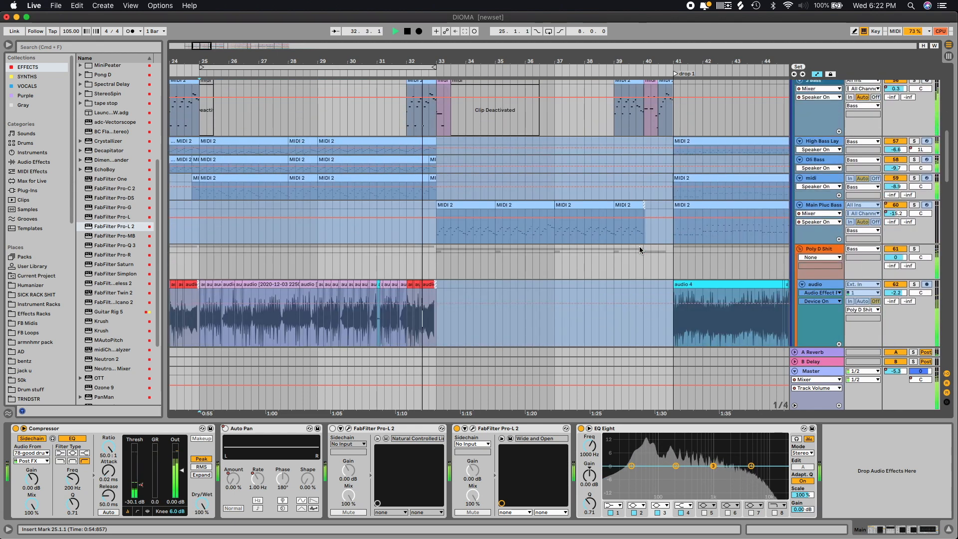
{"action": "scroll", "coordinate": [519, 239], "scroll_direction": "up", "scroll_amount": 2}
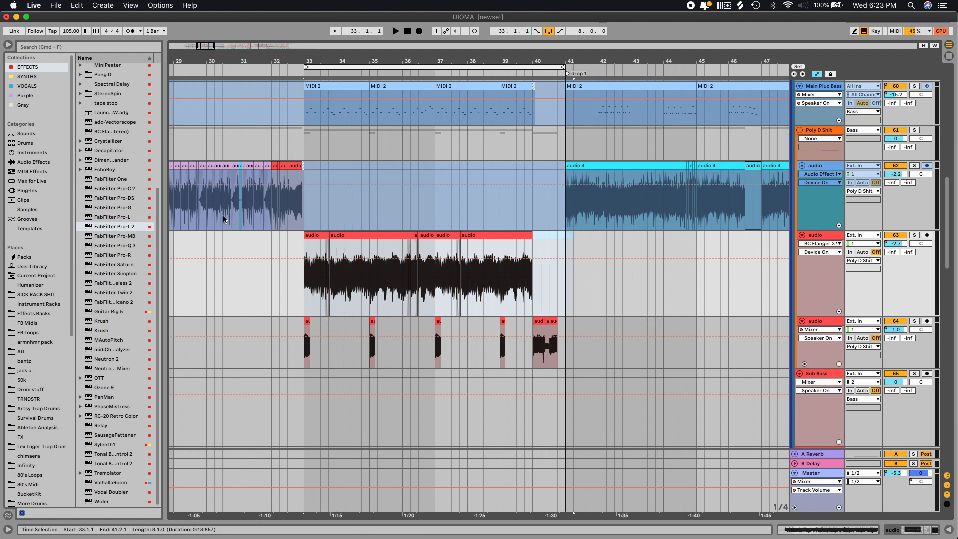
Solo the first two audio tracks in the Poly D Shit group, auditioning the lower one from bar 33 and both from bar 31.
{"action": "left_click", "coordinate": [914, 234]}
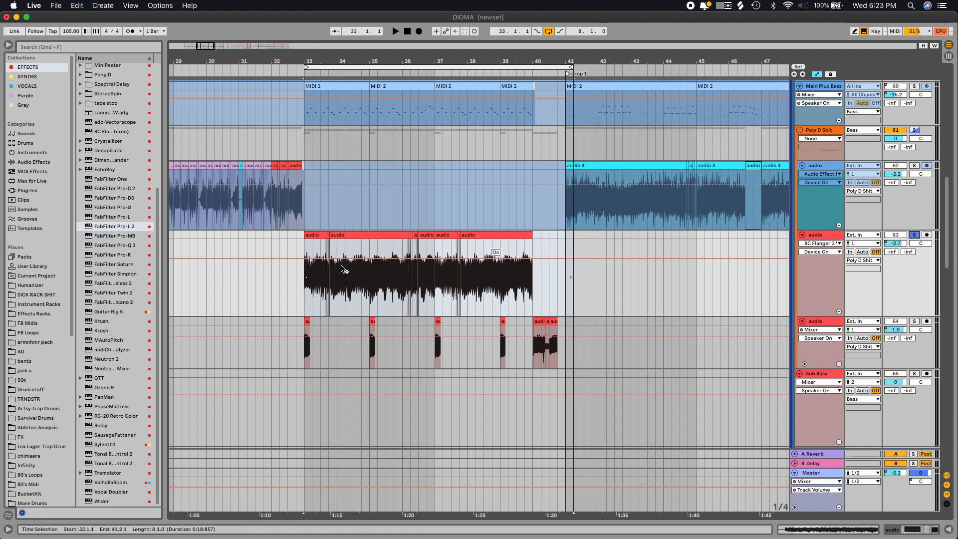
{"action": "left_click", "coordinate": [304, 288]}
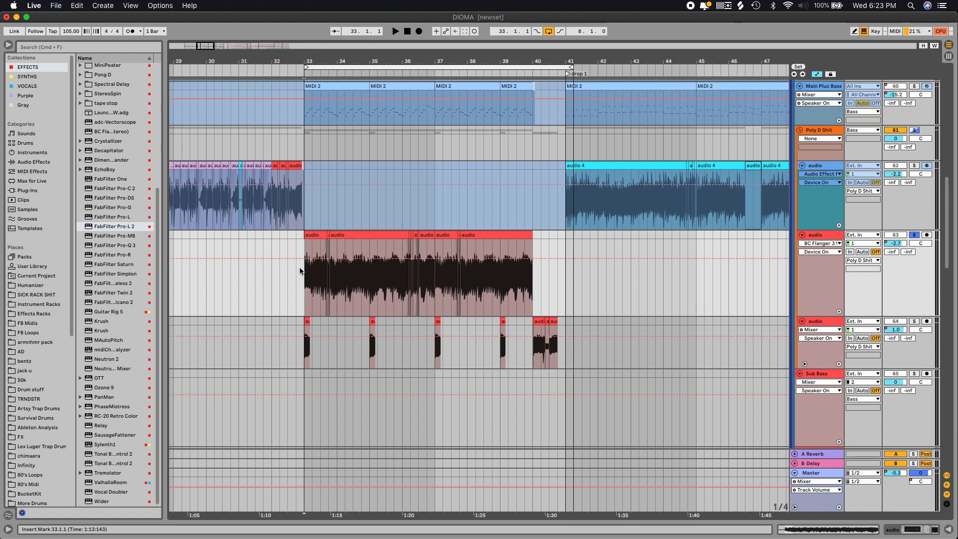
{"action": "key", "text": "space"}
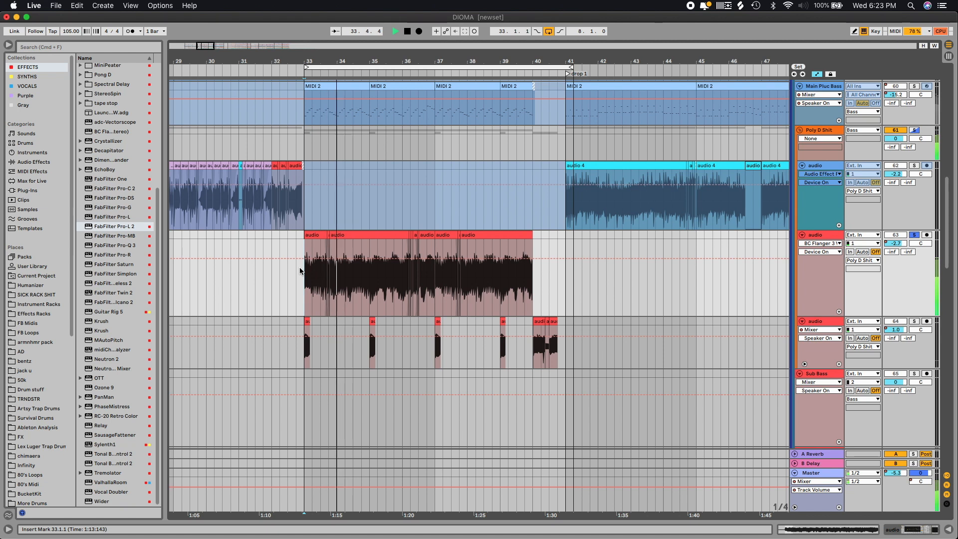
{"action": "key", "text": "space"}
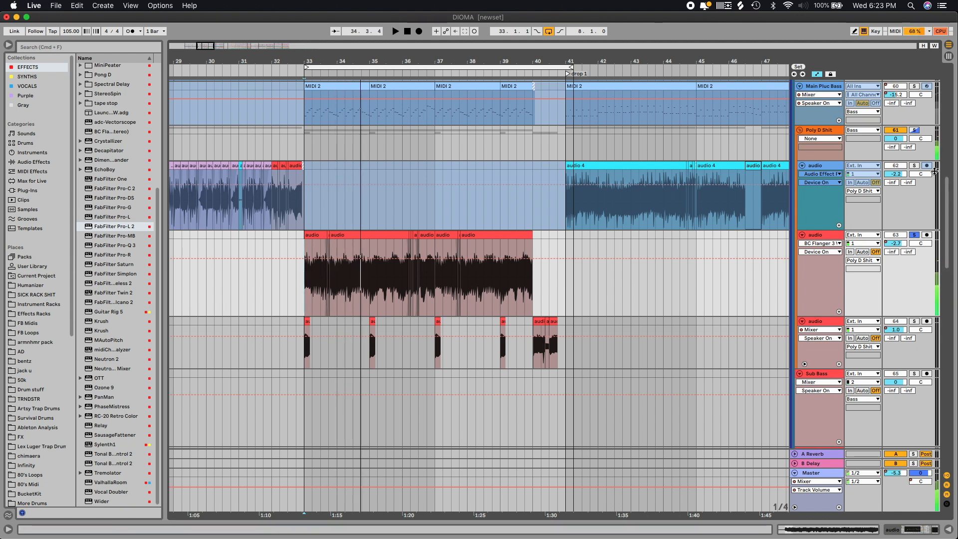
{"action": "left_click", "coordinate": [245, 210]}
{"action": "key", "text": "space"}
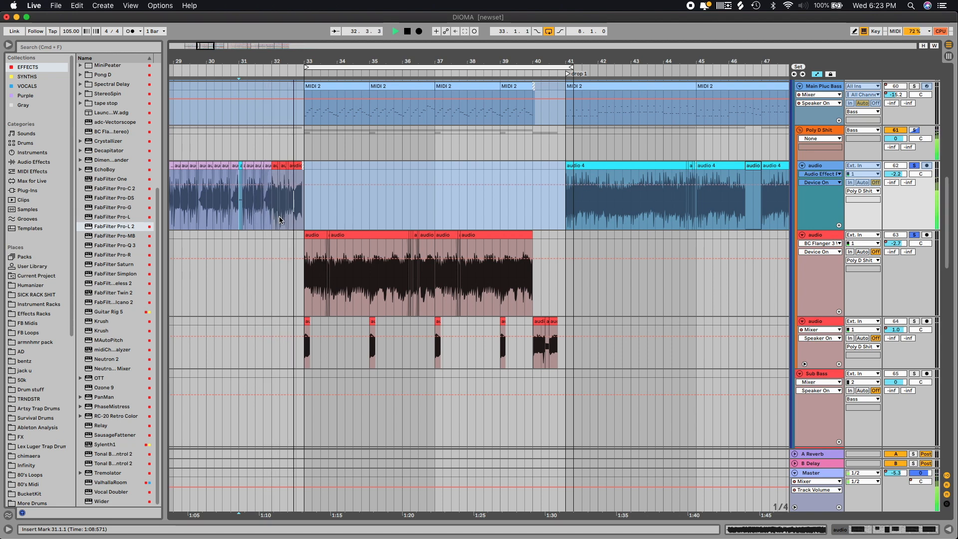
Solo the Main Pluc Bass track and audition its MIDI clip from bar 33 to bar 35.
{"action": "scroll", "coordinate": [656, 279], "scroll_direction": "up", "scroll_amount": 3}
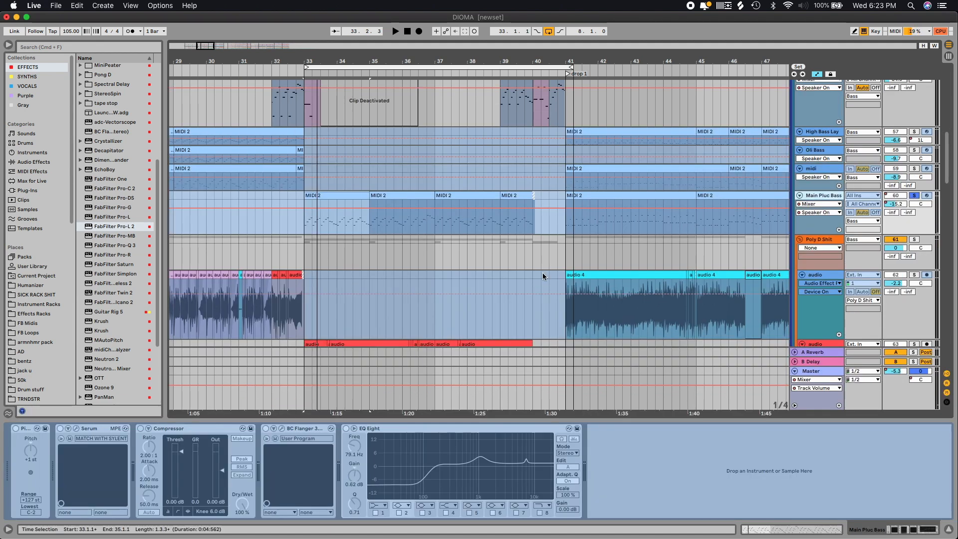
{"action": "scroll", "coordinate": [812, 242], "scroll_direction": "down", "scroll_amount": 3}
{"action": "scroll", "coordinate": [813, 239], "scroll_direction": "up", "scroll_amount": 4}
{"action": "key", "text": "space"}
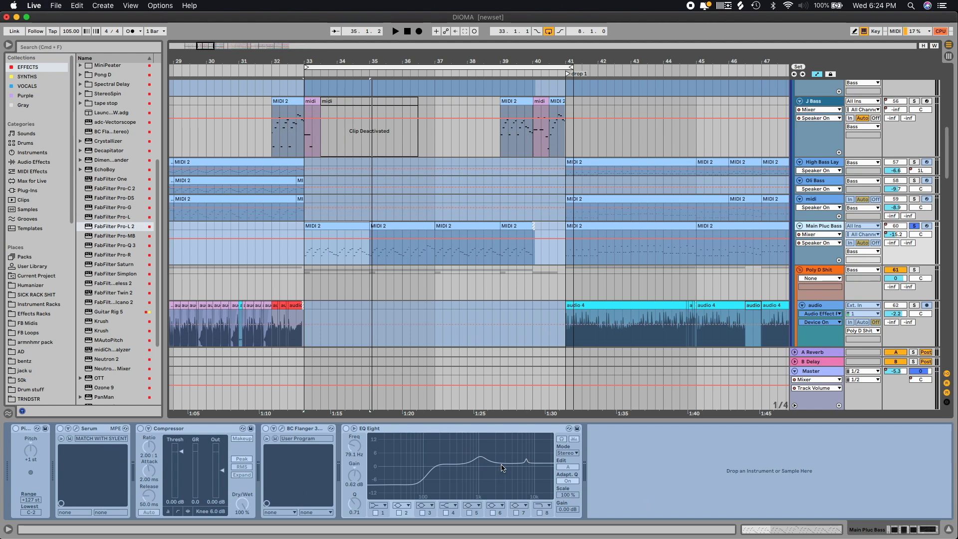
Audition the soloed Gen Bass track from bar 33, and solo the whole Bass group.
{"action": "key", "text": "space"}
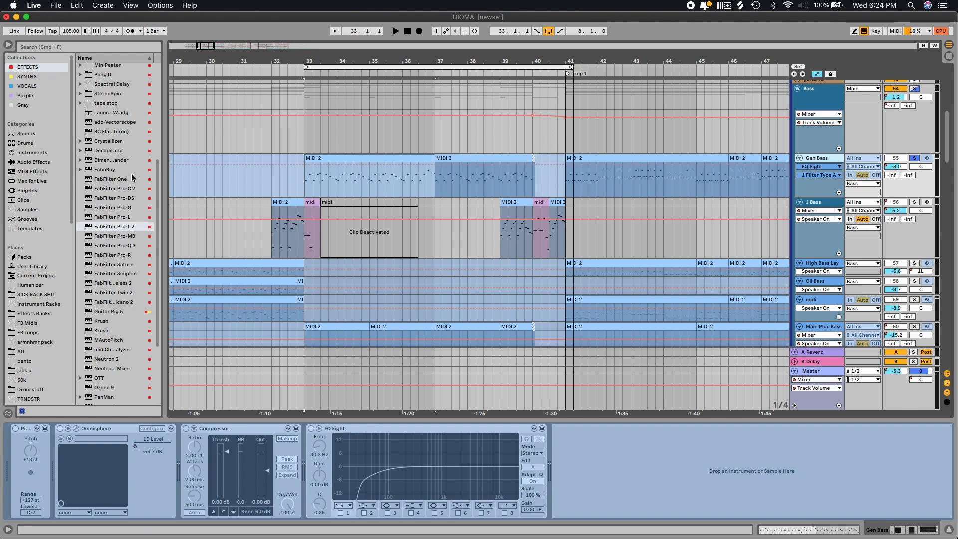
{"action": "left_click", "coordinate": [304, 184]}
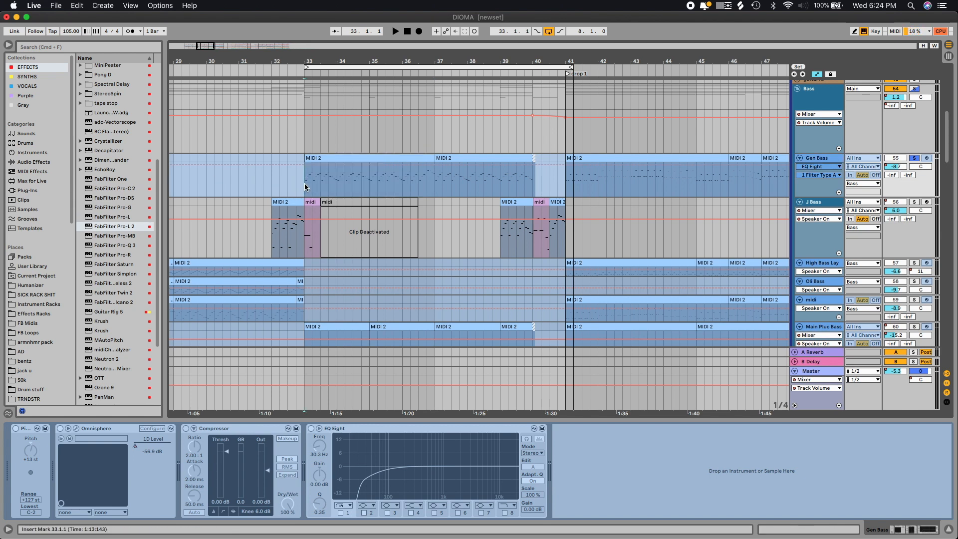
{"action": "key", "text": "space"}
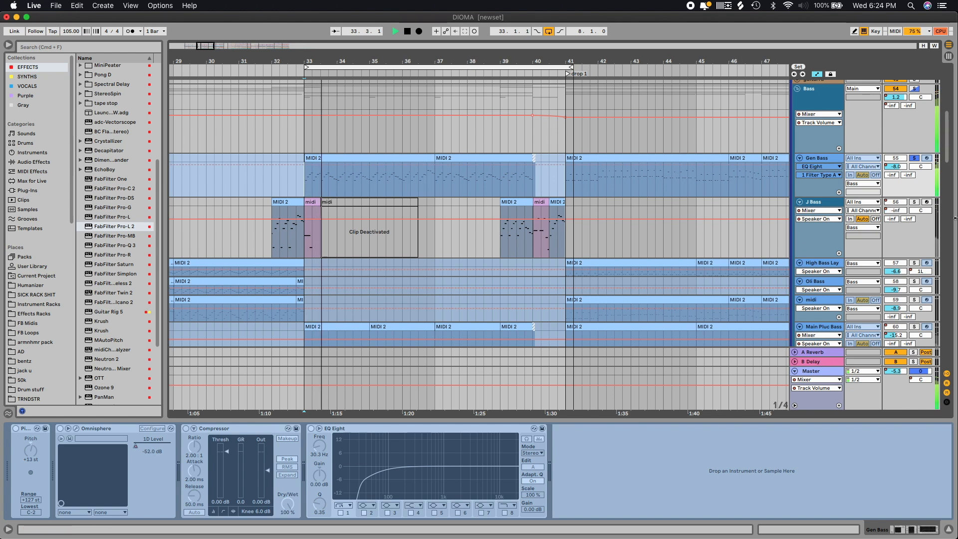
{"action": "left_click", "coordinate": [833, 159]}
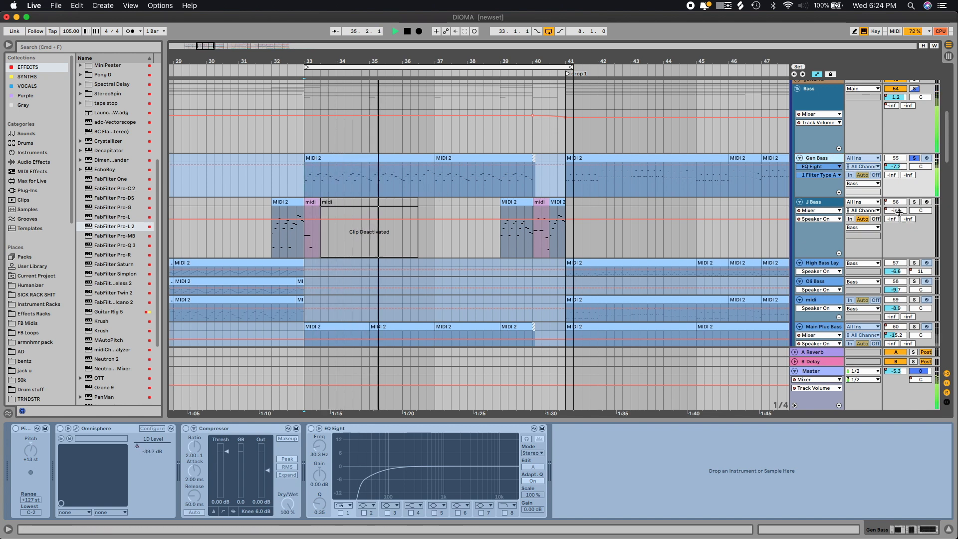
{"action": "left_click", "coordinate": [915, 88]}
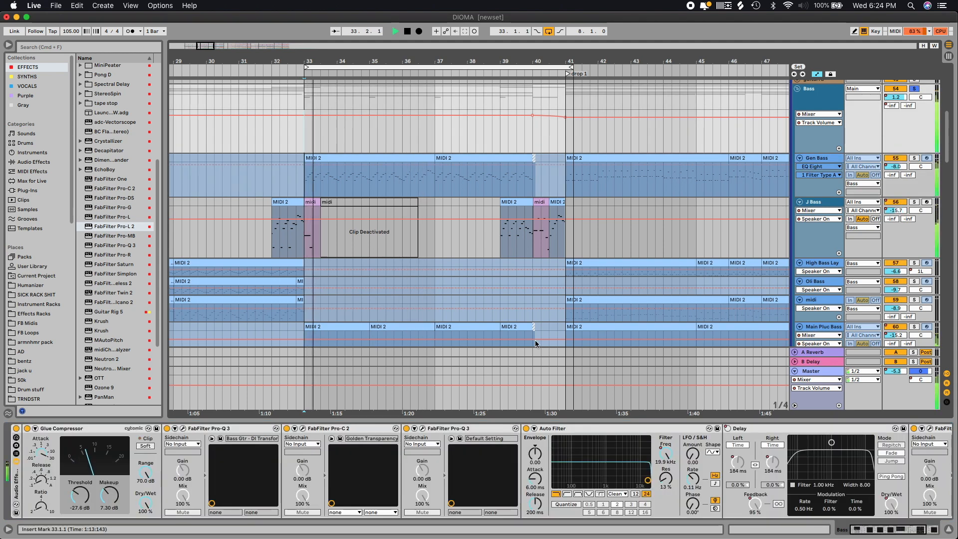
Solo the lowest audio track in the Poly D Shit group and audition its short clips from bar 33.
{"action": "scroll", "coordinate": [505, 294], "scroll_direction": "down", "scroll_amount": 10}
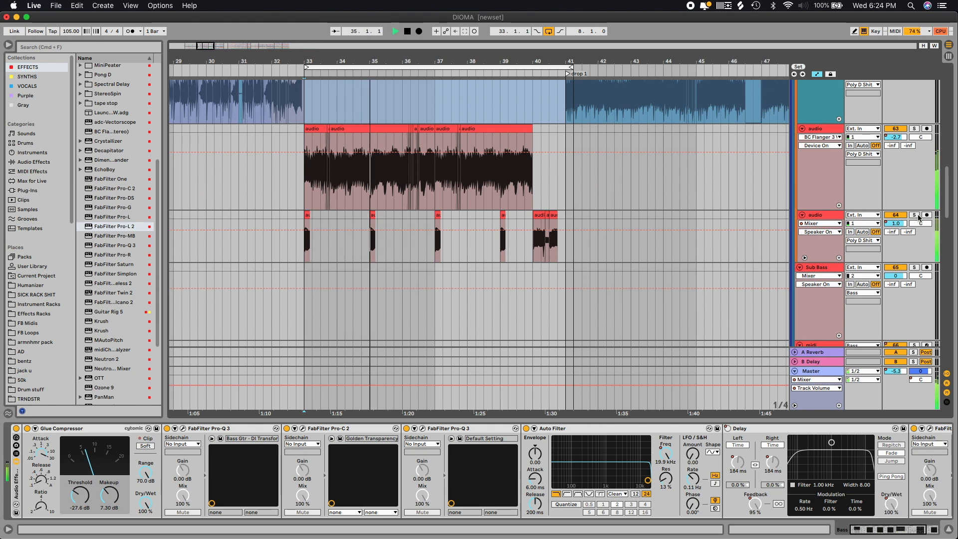
{"action": "left_click", "coordinate": [307, 215]}
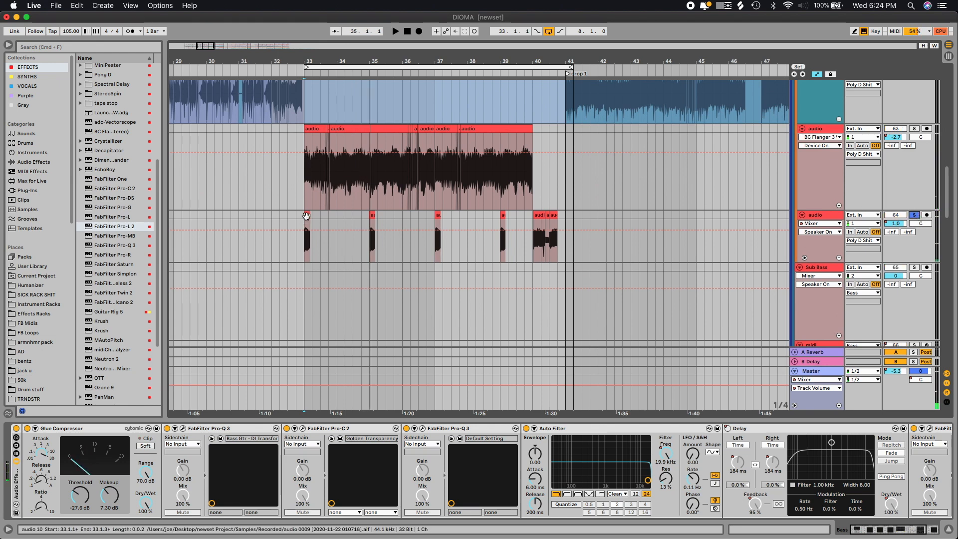
{"action": "scroll", "coordinate": [304, 215], "scroll_direction": "up", "scroll_amount": 3}
{"action": "left_click", "coordinate": [299, 215]}
{"action": "key", "text": "space"}
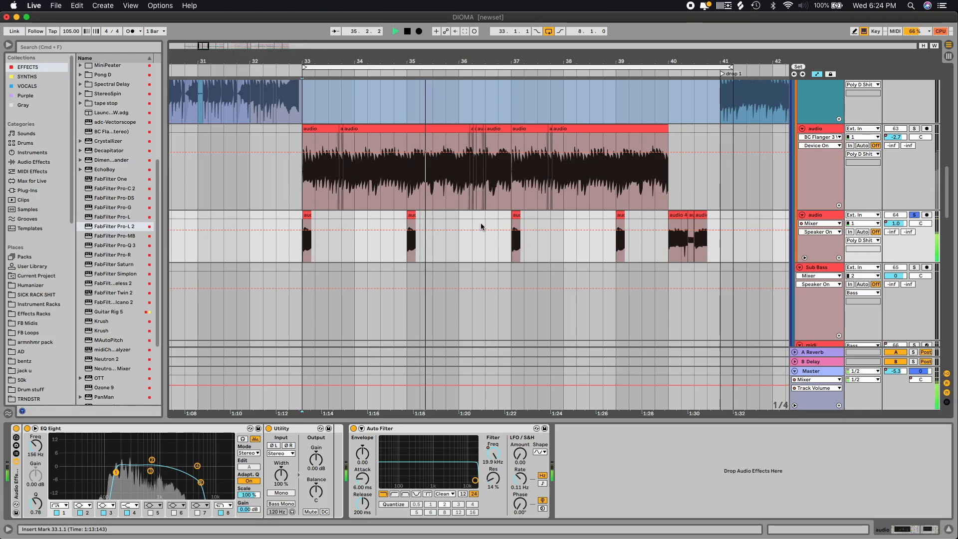
{"action": "key", "text": "space"}
Collapse the Bass group and expand the GrooveBass group to show its tracks.
{"action": "scroll", "coordinate": [780, 284], "scroll_direction": "up", "scroll_amount": 10}
{"action": "left_click", "coordinate": [798, 289]}
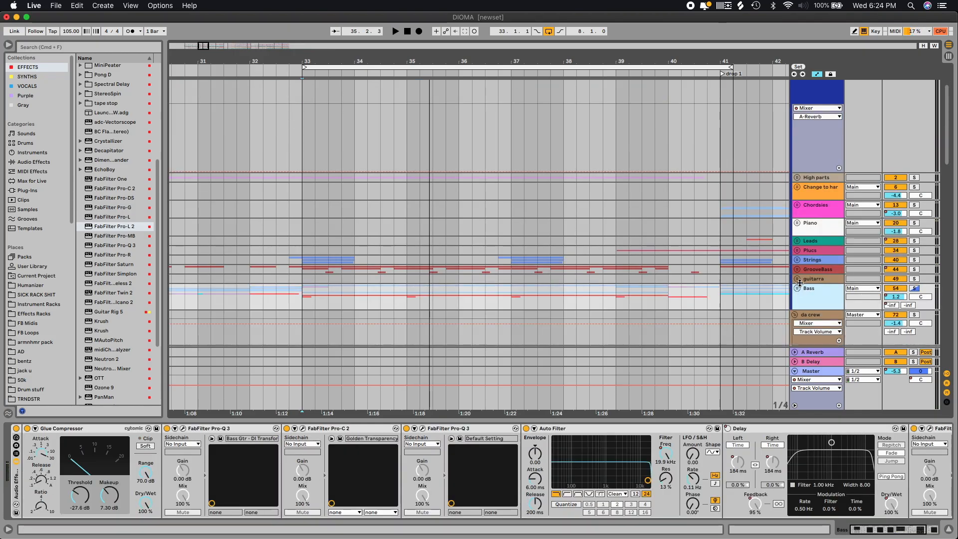
{"action": "left_click", "coordinate": [797, 269]}
{"action": "scroll", "coordinate": [560, 233], "scroll_direction": "down", "scroll_amount": 5}
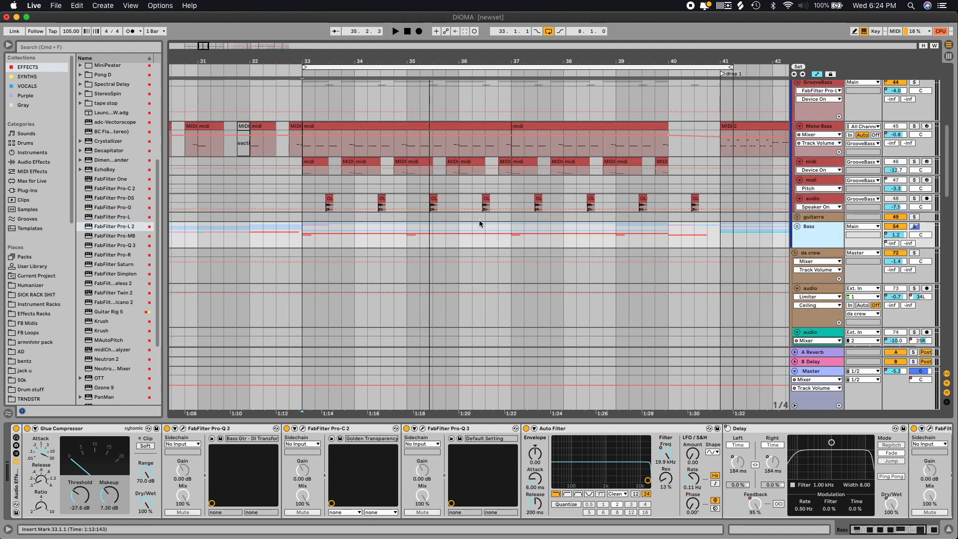
{"action": "scroll", "coordinate": [479, 223], "scroll_direction": "up", "scroll_amount": 1}
Start playback of the GrooveBass section from bar 33, solo the Mono Bass track and audition it from the same bar.
{"action": "left_click_drag", "start_coordinate": [299, 179], "coordinate": [725, 143]}
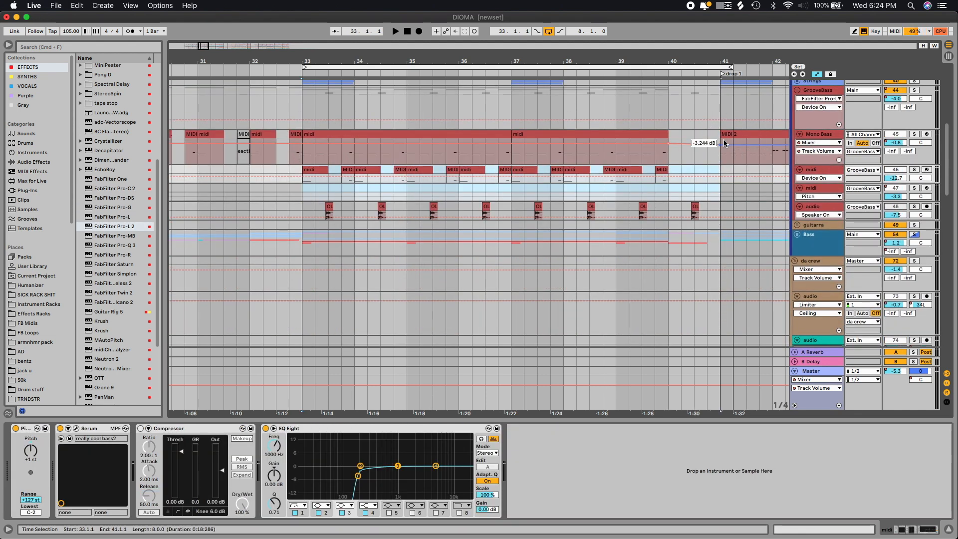
{"action": "key", "text": "space"}
{"action": "left_click", "coordinate": [915, 135]}
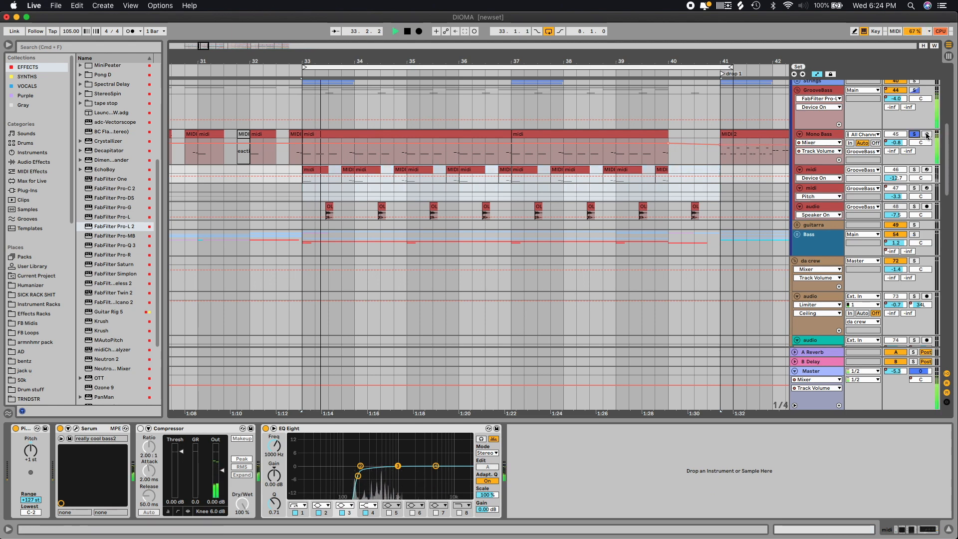
{"action": "scroll", "coordinate": [349, 240], "scroll_direction": "up", "scroll_amount": 3}
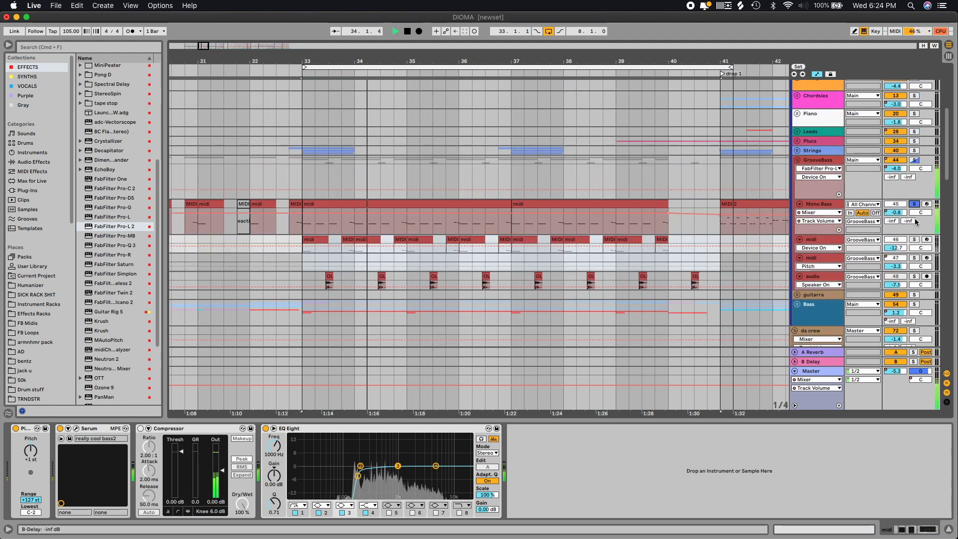
{"action": "left_click", "coordinate": [298, 226]}
{"action": "key", "text": "space"}
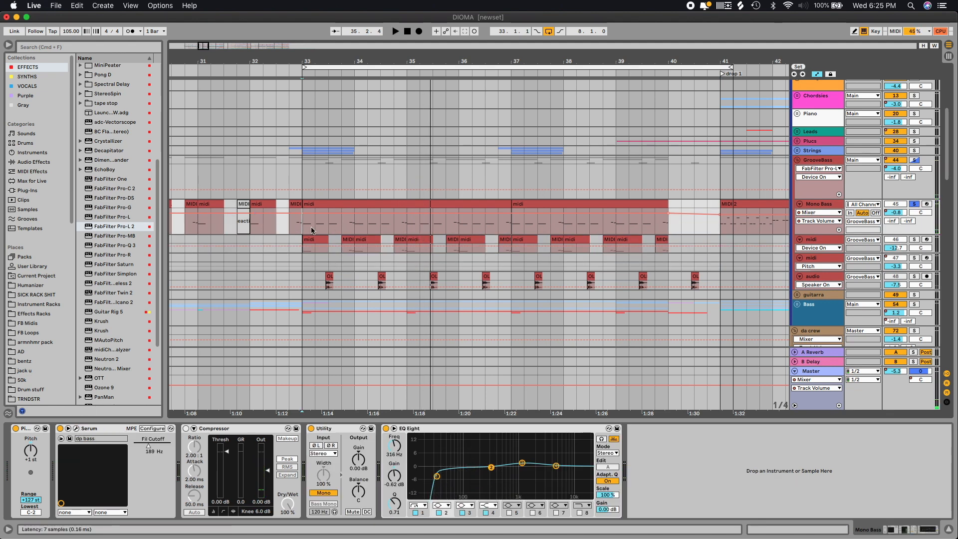
Examine the oscillator and effects pages of the Mono Bass track's Serum patch, and close the plug-in window.
{"action": "key", "text": "alt+super+p"}
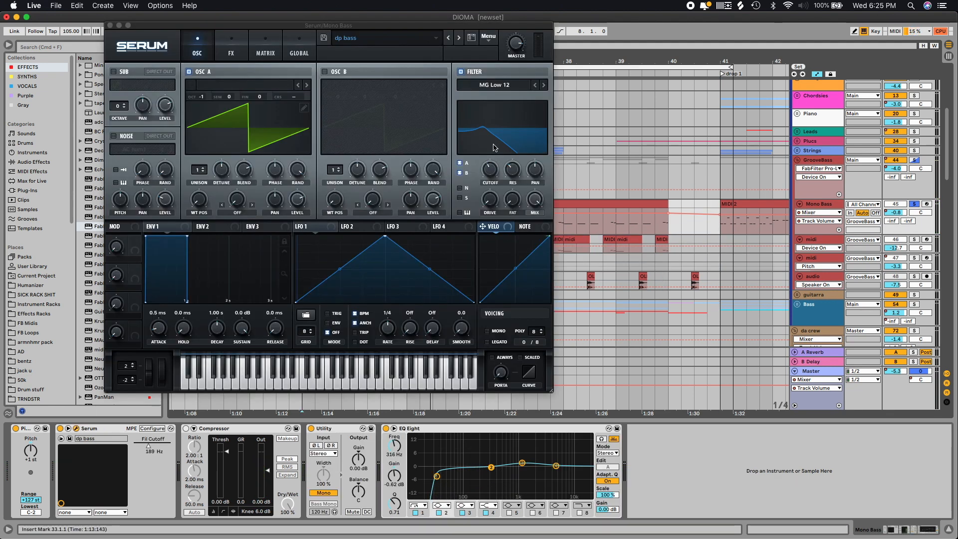
{"action": "left_click", "coordinate": [234, 50]}
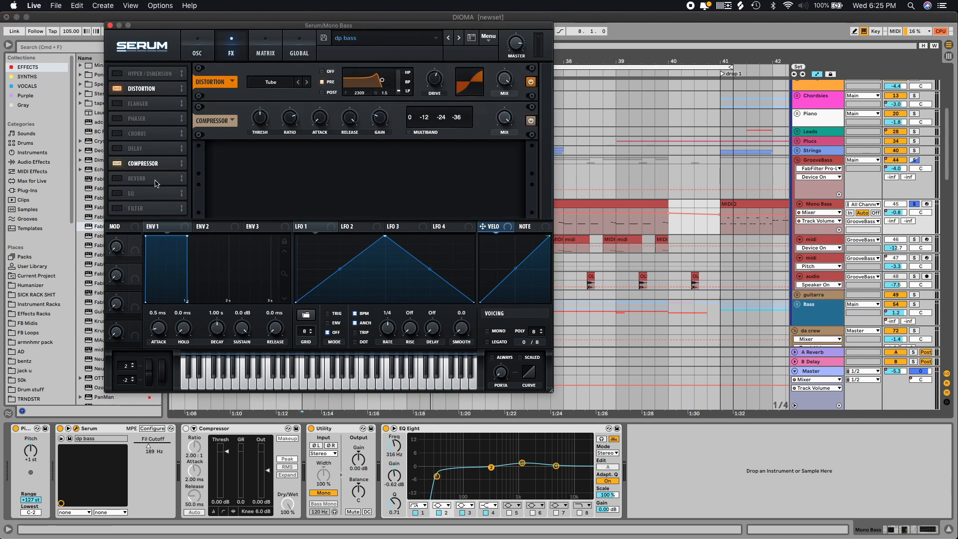
{"action": "left_click", "coordinate": [110, 25]}
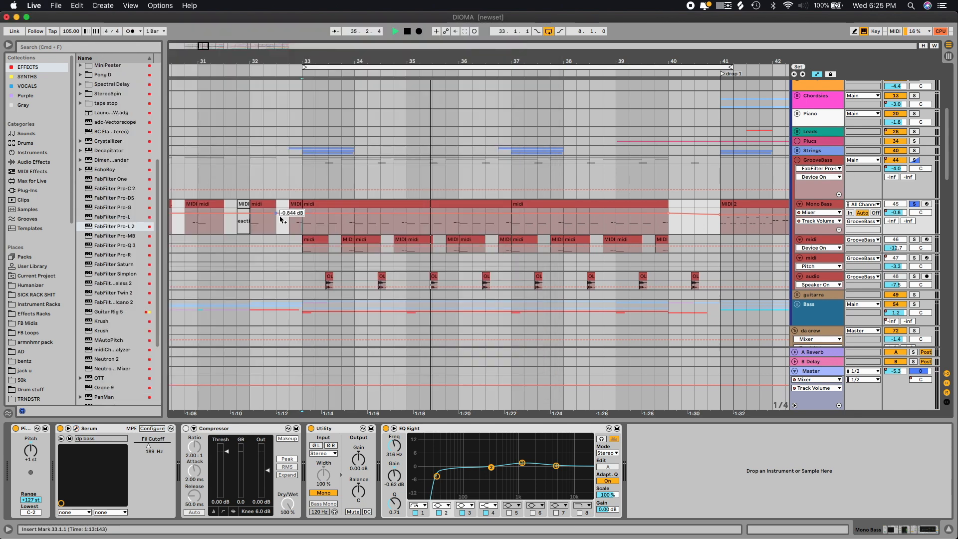
Replay Mono Bass from bar 33, add the midi track below it to the solo and audition both together.
{"action": "key", "text": "space"}
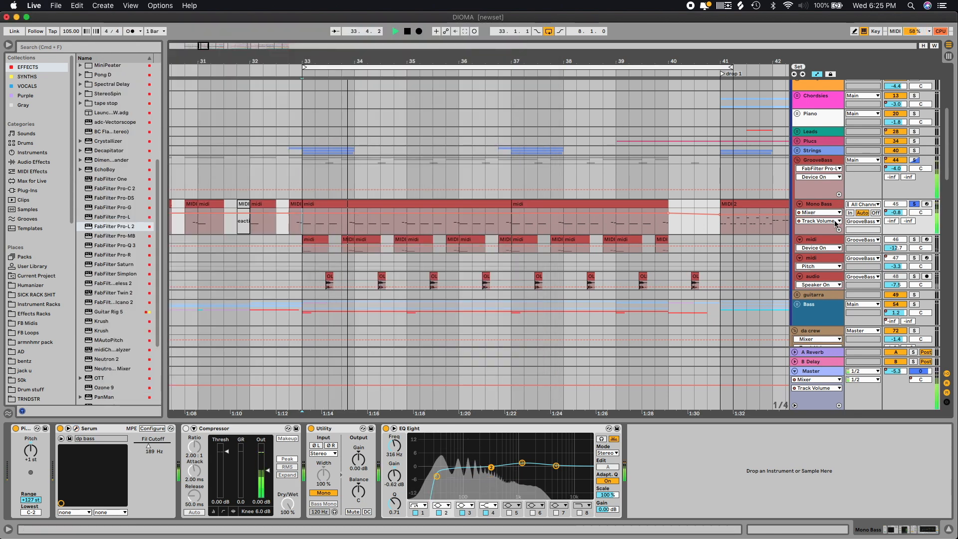
{"action": "key", "text": "space"}
{"action": "left_click", "coordinate": [915, 240], "text": "super"}
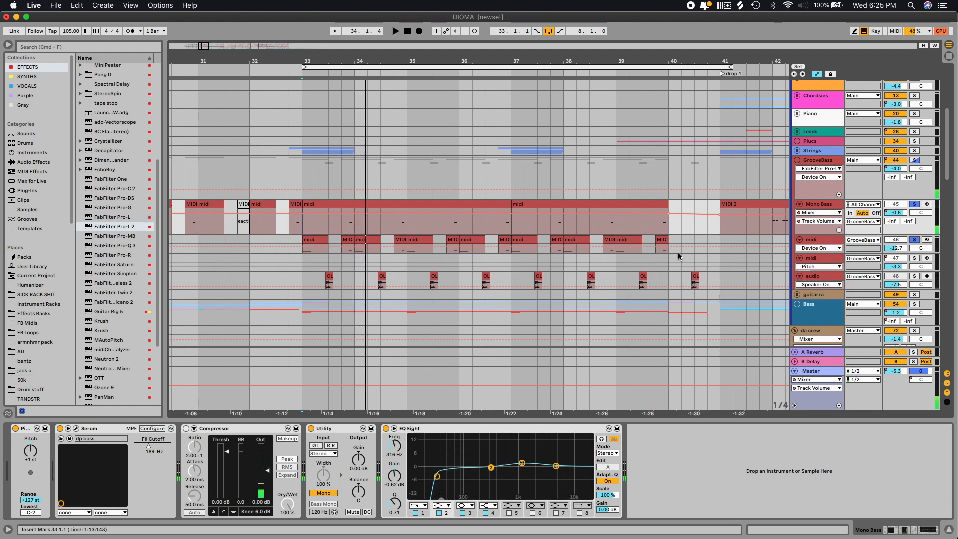
{"action": "left_click", "coordinate": [343, 249]}
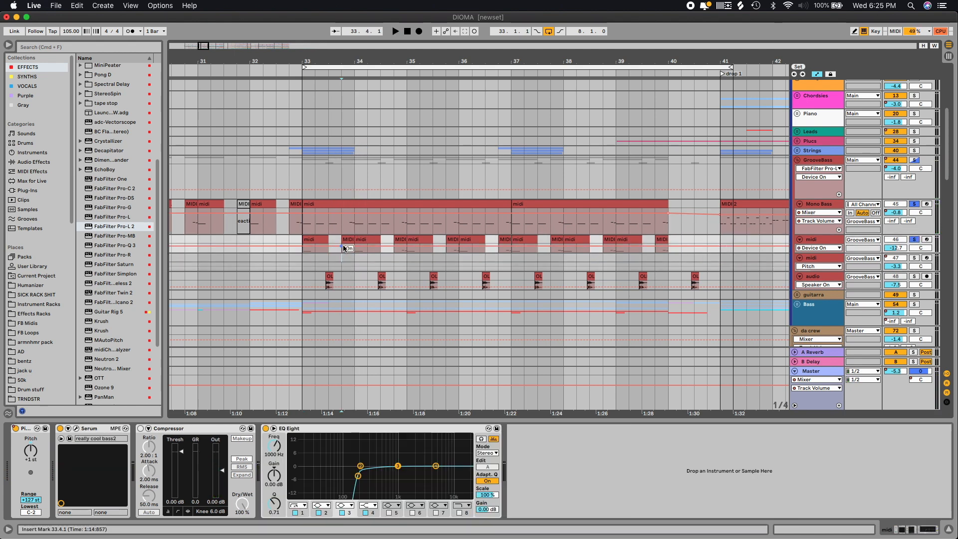
{"action": "left_click", "coordinate": [347, 241]}
{"action": "key", "text": "space"}
{"action": "scroll", "coordinate": [636, 208], "scroll_direction": "down", "scroll_amount": 2}
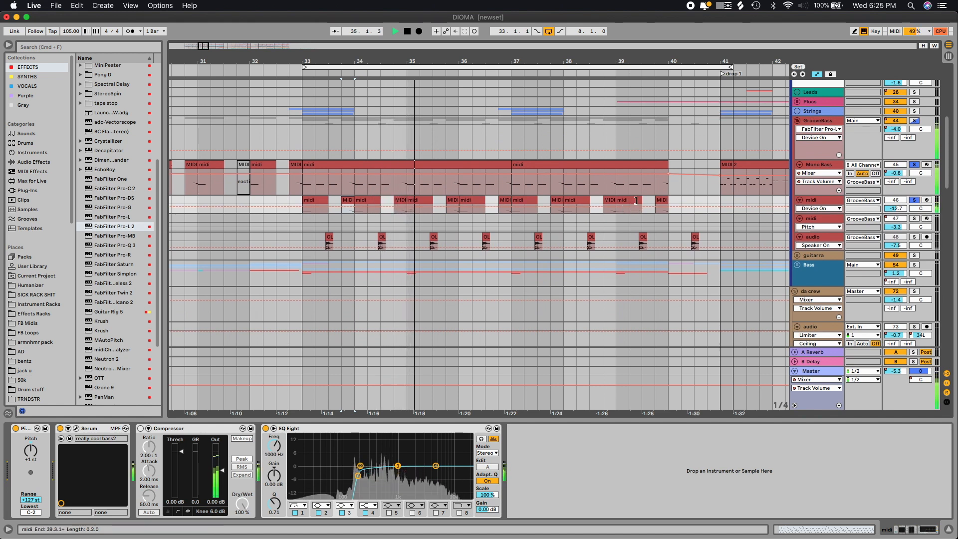
{"action": "key", "text": "space"}
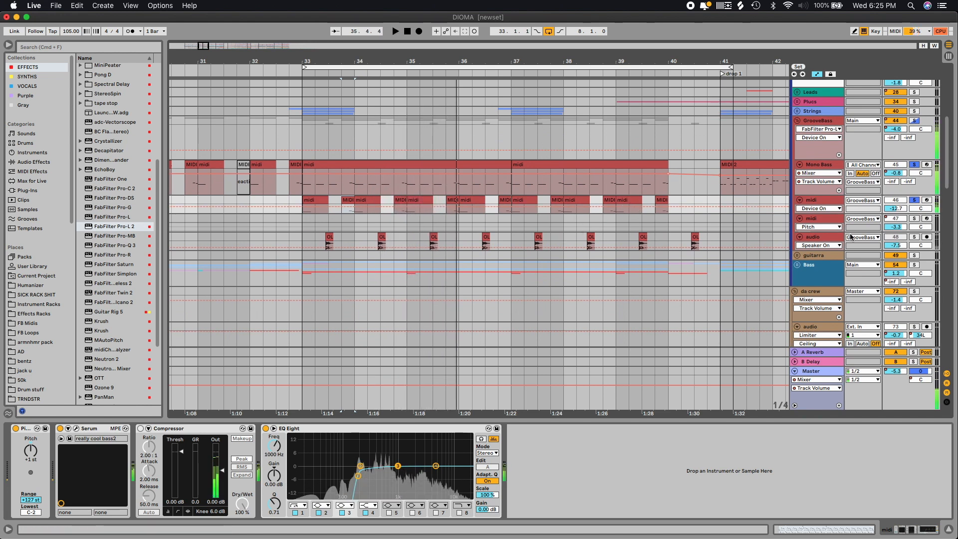
Solo the audio track in the GrooveBass group and audition its slap clips from position 33.2.1.
{"action": "left_click", "coordinate": [916, 236]}
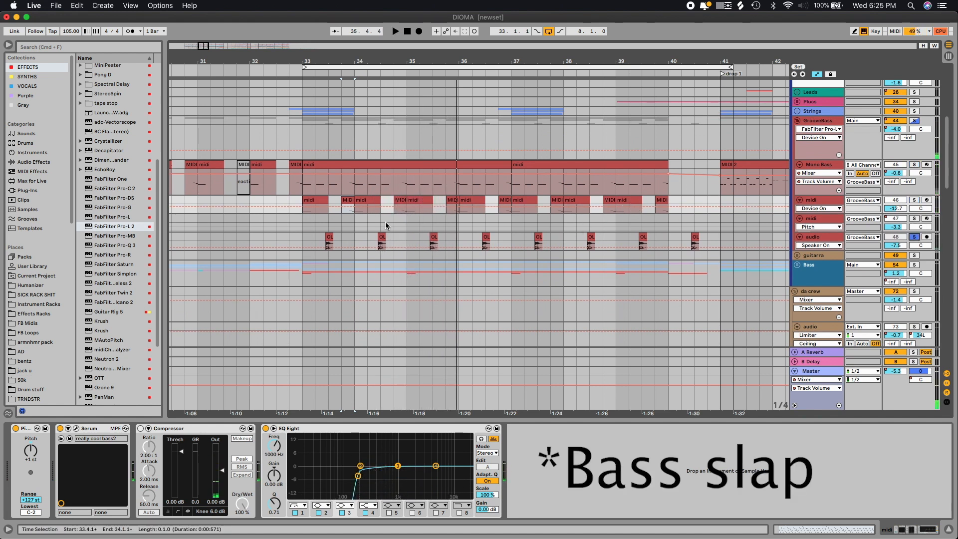
{"action": "left_click", "coordinate": [316, 236]}
{"action": "key", "text": "space"}
{"action": "left_click", "coordinate": [923, 127]}
Play the main drum tracks from bar 25 and solo the OLIVER drum loop track to audition it.
{"action": "scroll", "coordinate": [289, 189], "scroll_direction": "down", "scroll_amount": 10}
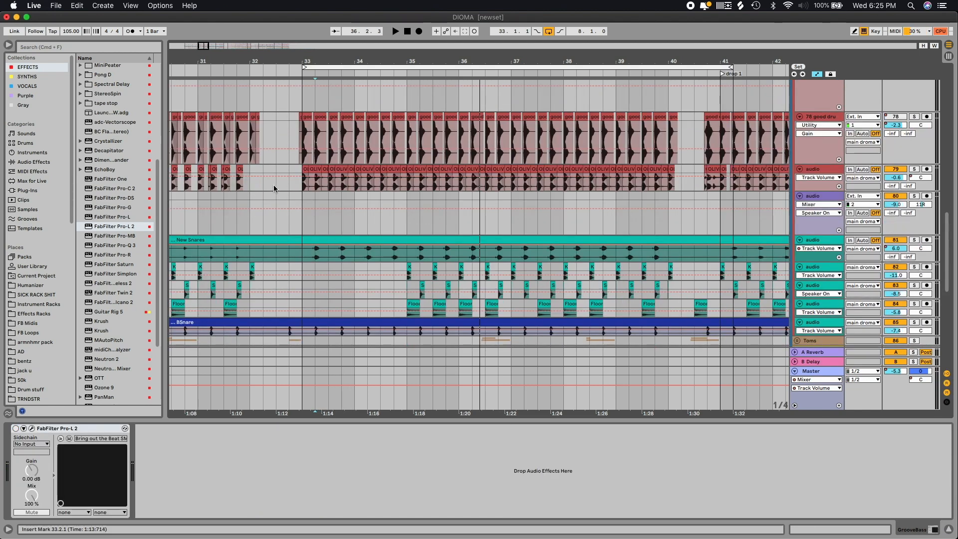
{"action": "left_click", "coordinate": [273, 186]}
{"action": "key", "text": "plus"}
{"action": "key", "text": "plus"}
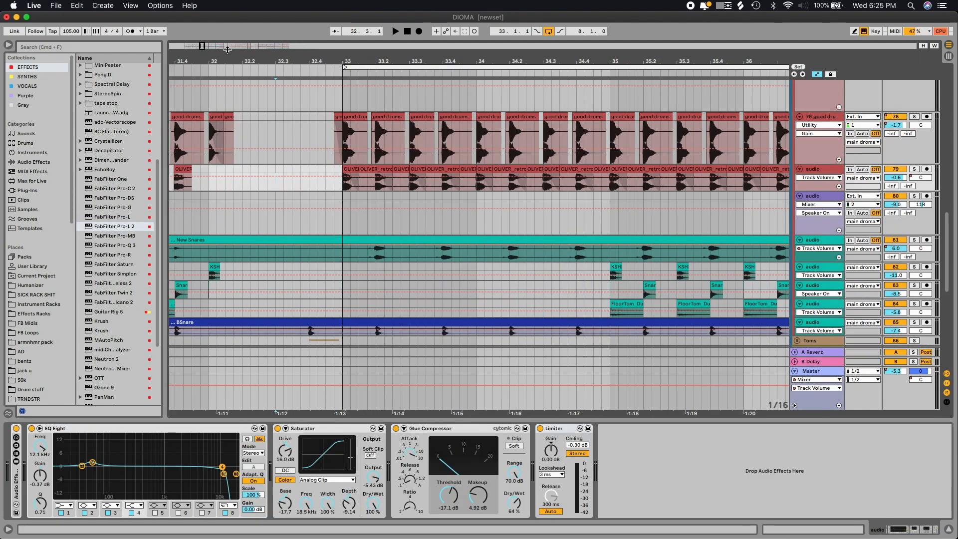
{"action": "key", "text": "minus"}
{"action": "key", "text": "minus"}
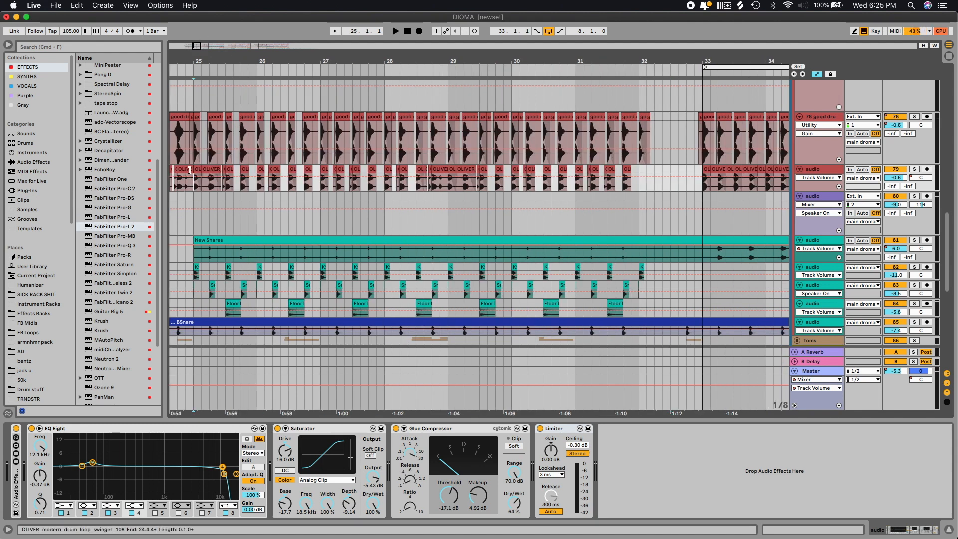
{"action": "key", "text": "space"}
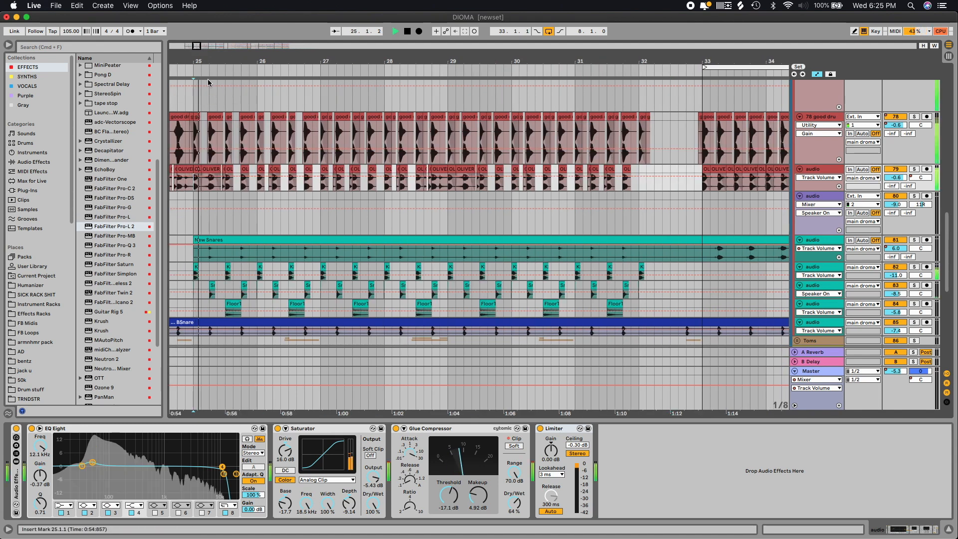
{"action": "left_click", "coordinate": [916, 169]}
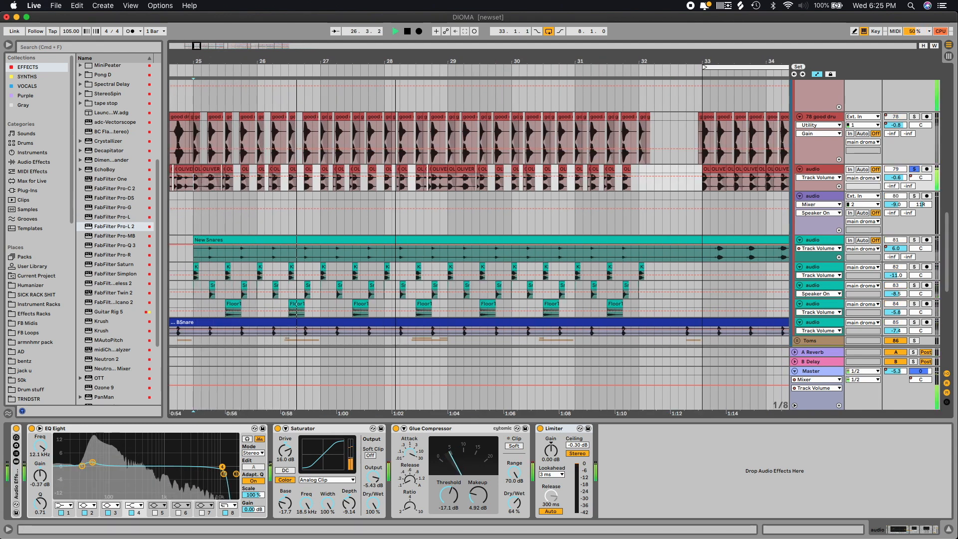
{"action": "key", "text": "space"}
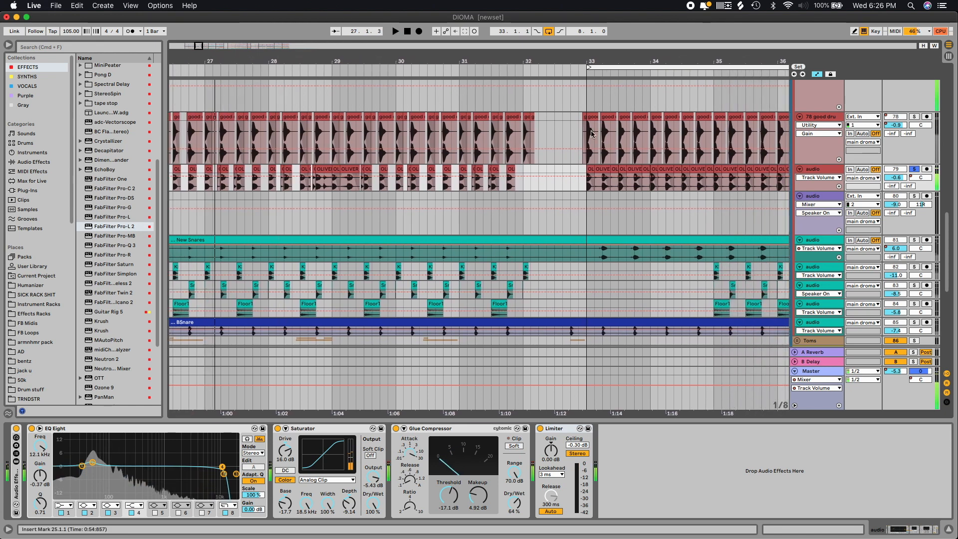
Audition the main drum section from bar 33, soloing further drum tracks including good drums and BSnare.
{"action": "left_click", "coordinate": [587, 189]}
{"action": "key", "text": "space"}
{"action": "scroll", "coordinate": [405, 82], "scroll_direction": "right", "scroll_amount": 10}
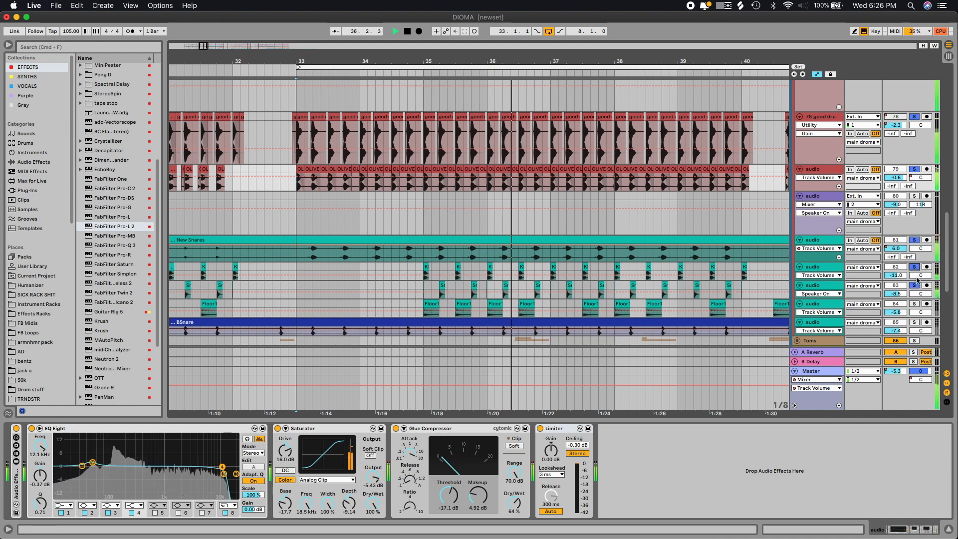
{"action": "left_click", "coordinate": [915, 322]}
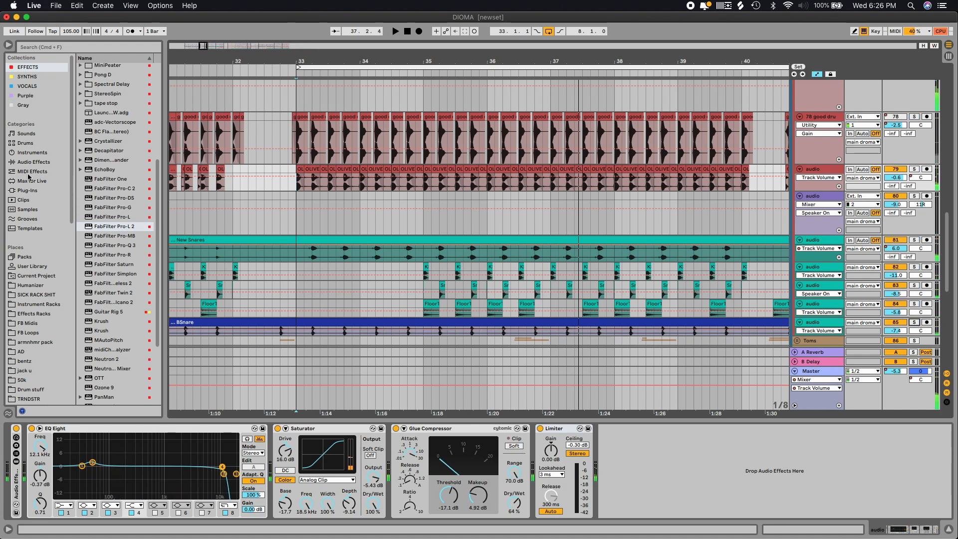
Play the drums from position 31.3.3 and expand the cymbals v2 and hats groups to examine their clips.
{"action": "left_click", "coordinate": [209, 97]}
{"action": "scroll", "coordinate": [523, 235], "scroll_direction": "down", "scroll_amount": 15}
{"action": "scroll", "coordinate": [622, 226], "scroll_direction": "up", "scroll_amount": 4}
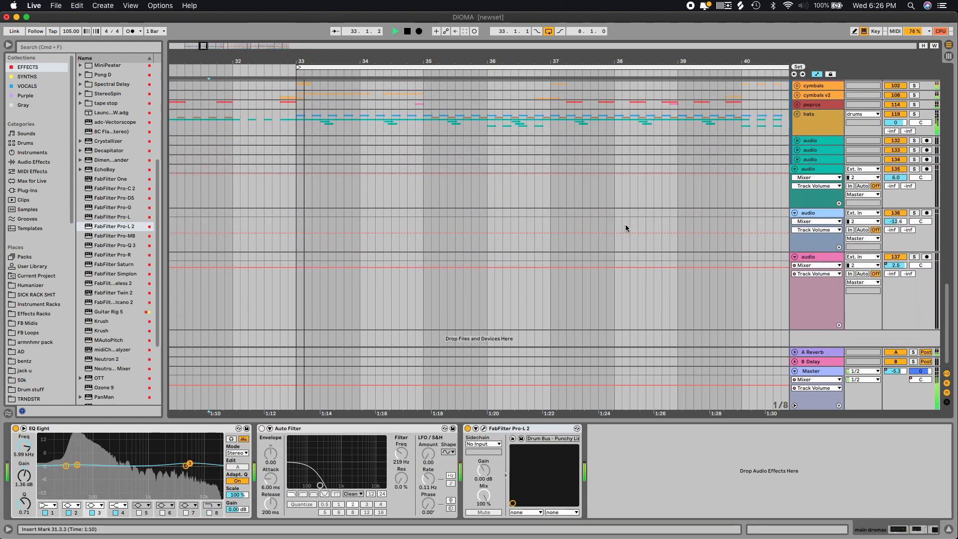
{"action": "scroll", "coordinate": [618, 214], "scroll_direction": "up", "scroll_amount": 7}
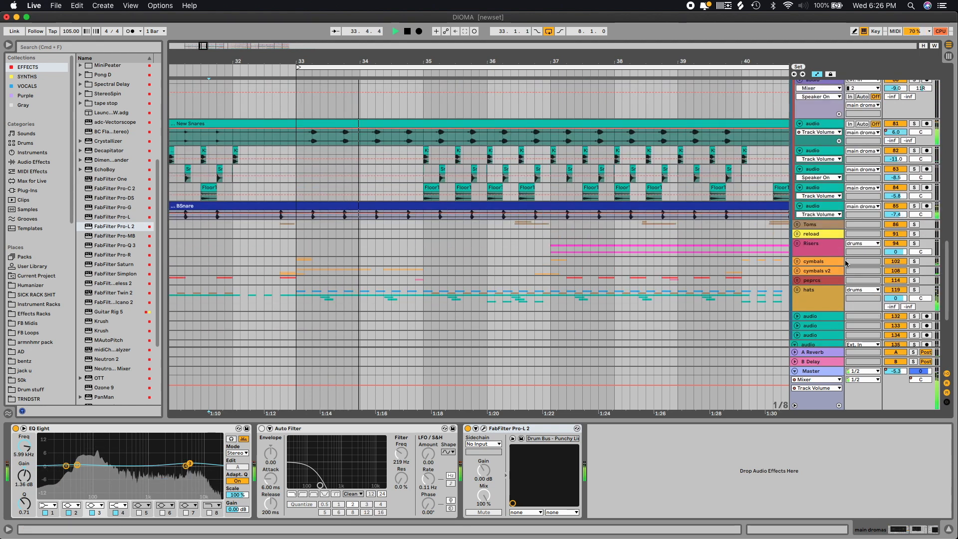
{"action": "left_click", "coordinate": [798, 271]}
{"action": "scroll", "coordinate": [794, 262], "scroll_direction": "down", "scroll_amount": 9}
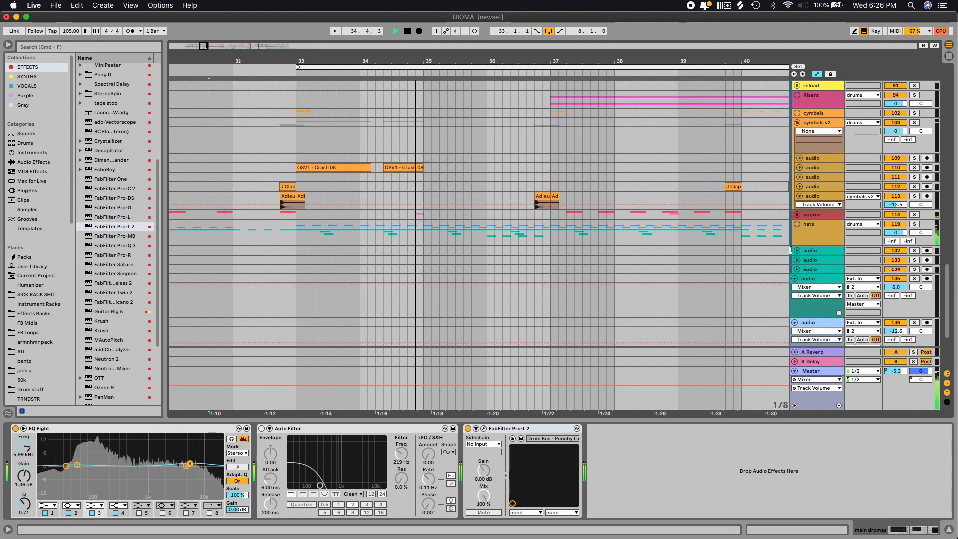
{"action": "left_click", "coordinate": [798, 226]}
{"action": "scroll", "coordinate": [580, 255], "scroll_direction": "down", "scroll_amount": 12}
{"action": "scroll", "coordinate": [577, 243], "scroll_direction": "up", "scroll_amount": 6}
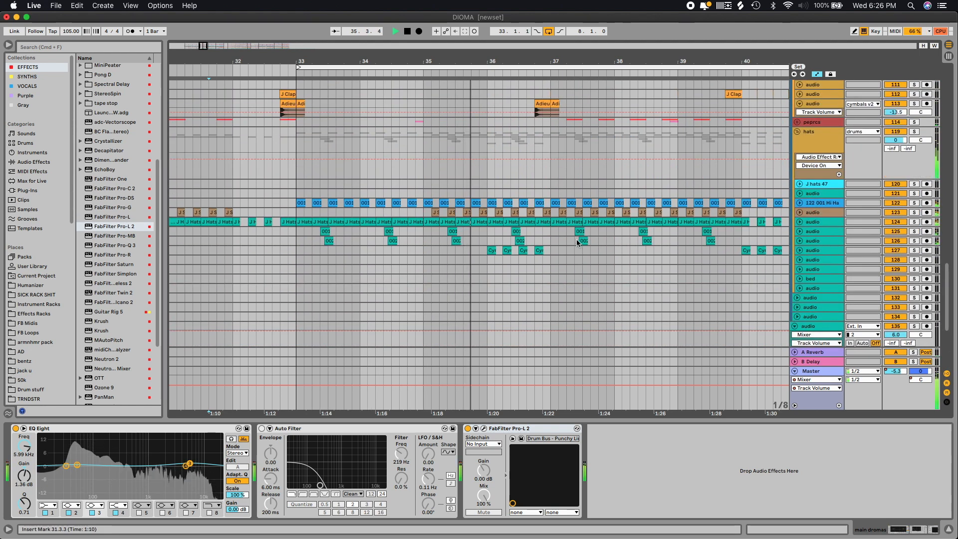
Play the soloed drums from position 33.1.1 and look over the main dromas, cymbals v2 and hats clips leading to drop 1.
{"action": "key", "text": "minus"}
{"action": "key", "text": "minus"}
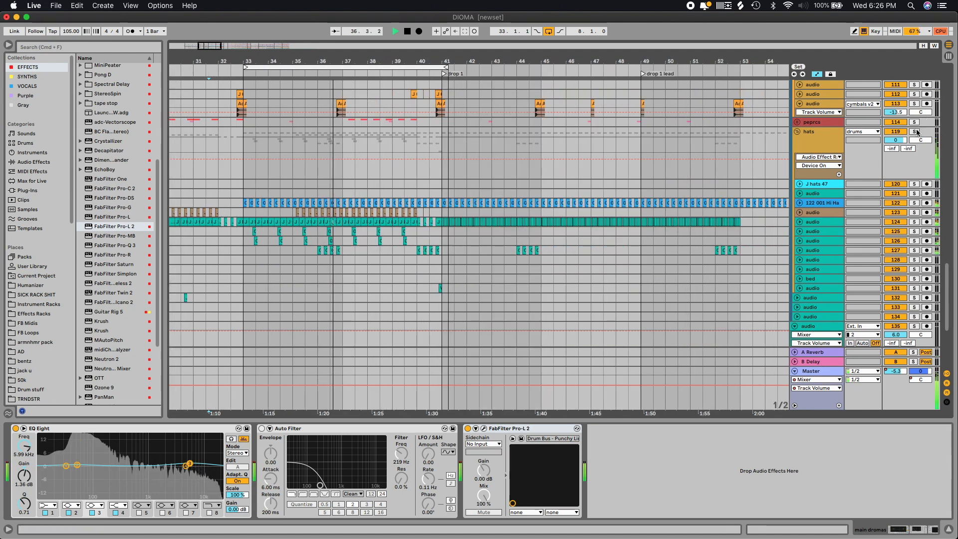
{"action": "scroll", "coordinate": [901, 152], "scroll_direction": "up", "scroll_amount": 15}
{"action": "key", "text": "space"}
{"action": "scroll", "coordinate": [901, 152], "scroll_direction": "up", "scroll_amount": 6}
{"action": "left_click", "coordinate": [243, 145]}
{"action": "key", "text": "space"}
{"action": "scroll", "coordinate": [466, 223], "scroll_direction": "down", "scroll_amount": 20}
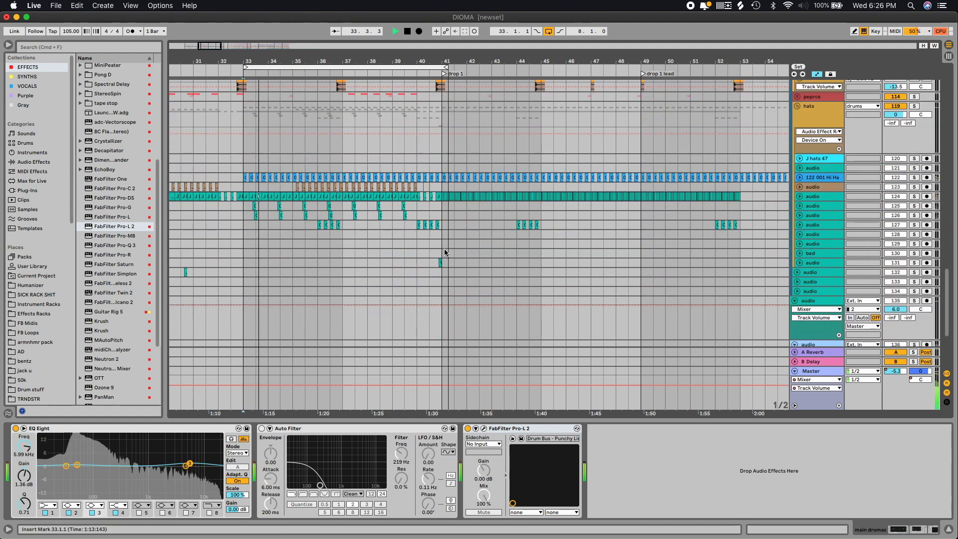
{"action": "scroll", "coordinate": [902, 119], "scroll_direction": "up", "scroll_amount": 15}
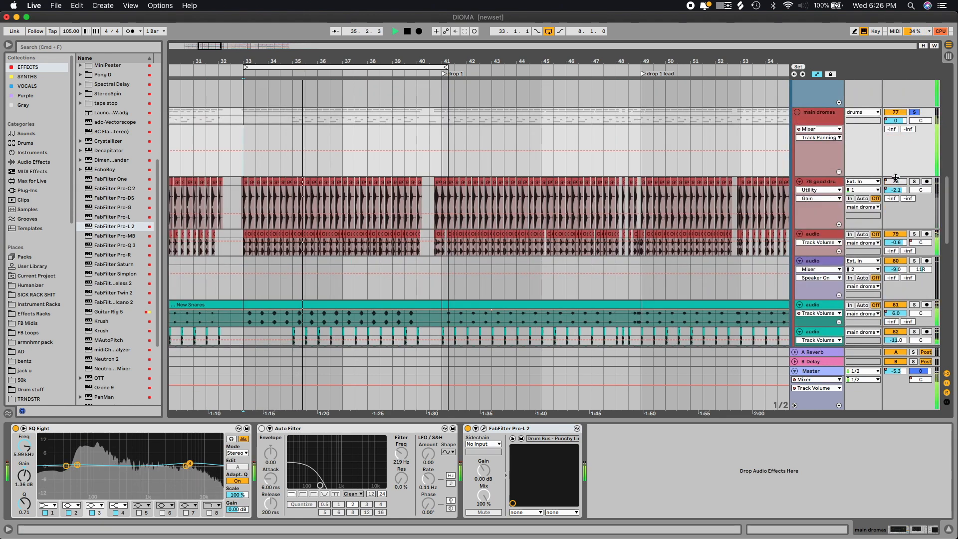
{"action": "scroll", "coordinate": [903, 154], "scroll_direction": "up", "scroll_amount": 5}
{"action": "scroll", "coordinate": [428, 282], "scroll_direction": "down", "scroll_amount": 20}
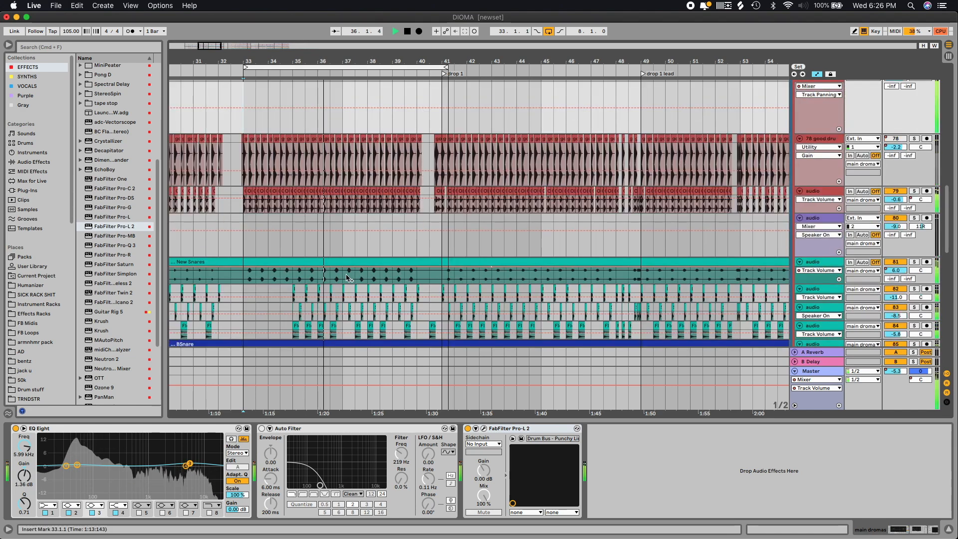
{"action": "scroll", "coordinate": [355, 278], "scroll_direction": "down", "scroll_amount": 4}
{"action": "scroll", "coordinate": [370, 271], "scroll_direction": "up", "scroll_amount": 12}
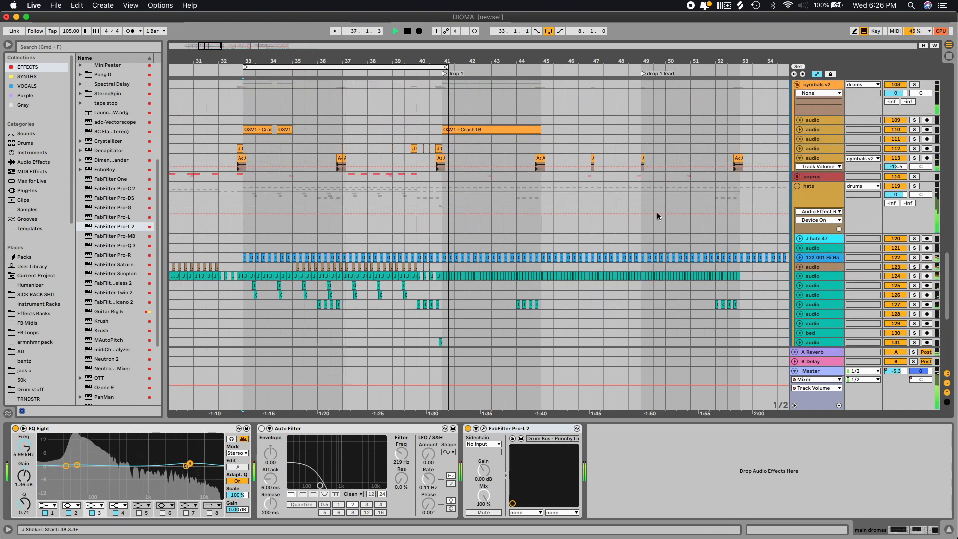
Expand the peprcs and Risers groups to examine their percussion and riser clips before drop 1.
{"action": "left_click", "coordinate": [797, 177]}
{"action": "scroll", "coordinate": [574, 200], "scroll_direction": "down", "scroll_amount": 6}
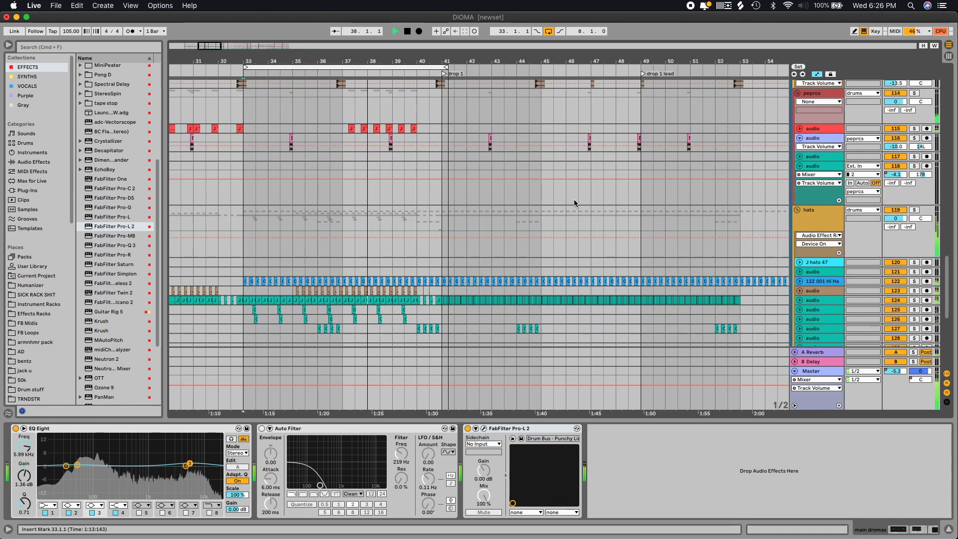
{"action": "scroll", "coordinate": [573, 200], "scroll_direction": "up", "scroll_amount": 8}
{"action": "scroll", "coordinate": [573, 201], "scroll_direction": "up", "scroll_amount": 6}
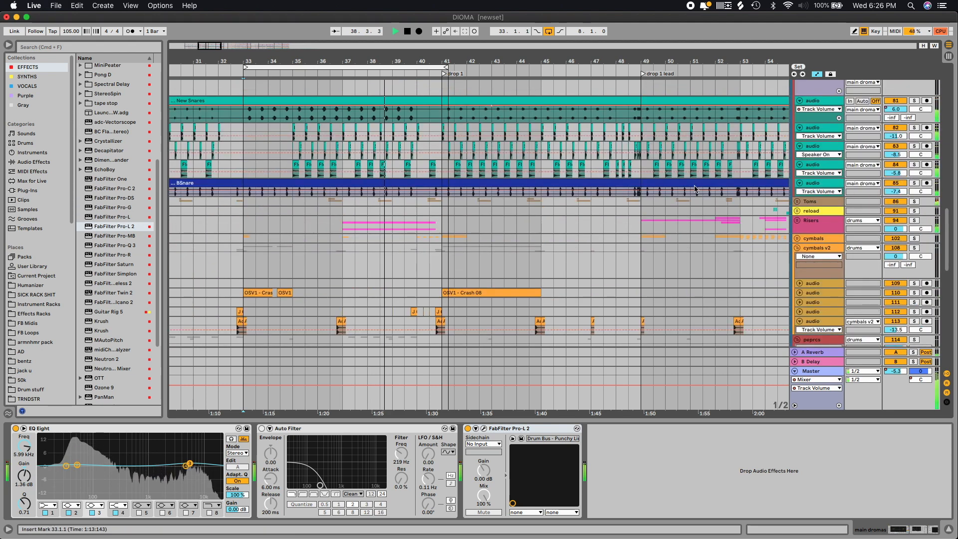
{"action": "left_click", "coordinate": [796, 222]}
{"action": "scroll", "coordinate": [796, 222], "scroll_direction": "down", "scroll_amount": 8}
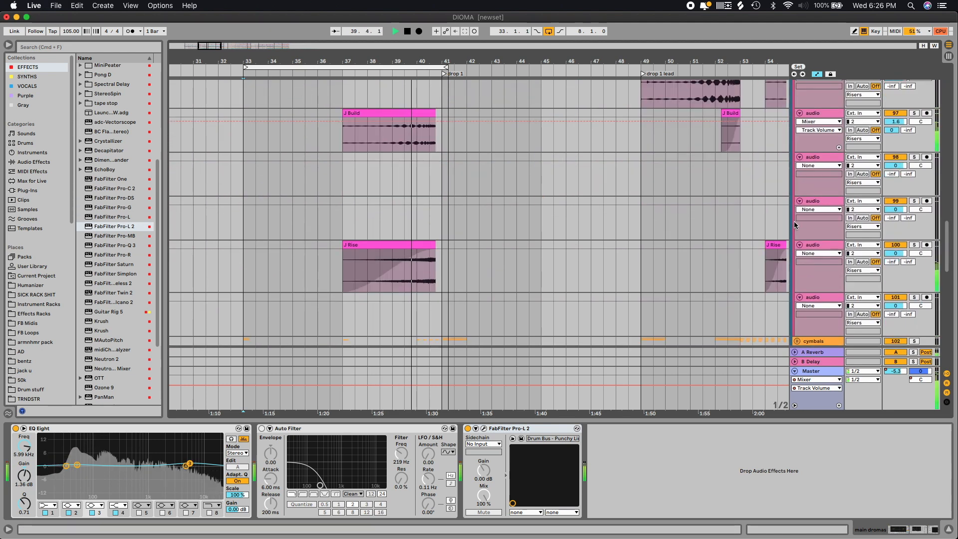
{"action": "scroll", "coordinate": [699, 212], "scroll_direction": "up", "scroll_amount": 15}
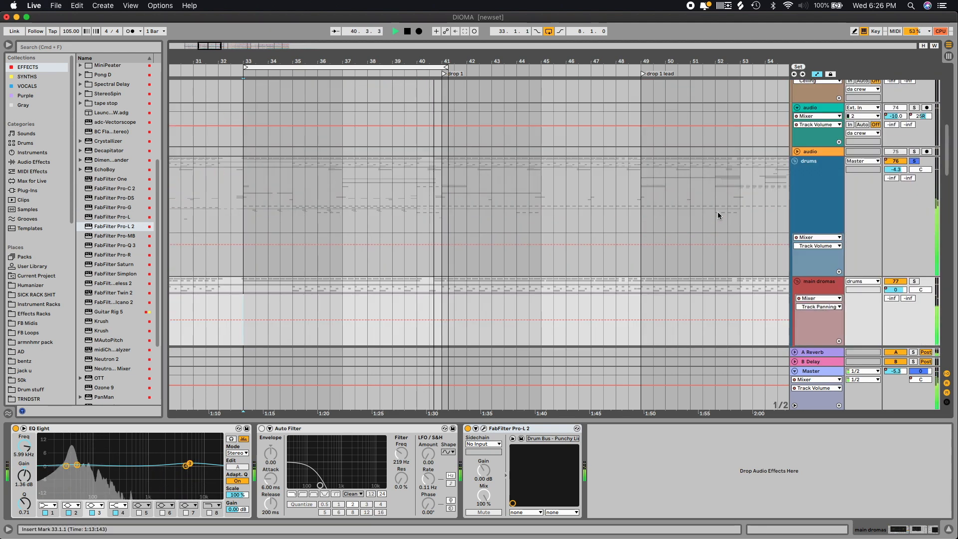
Solo the J Build riser track and audition it from bar 37, and audition the J Rise track the same way.
{"action": "key", "text": "space"}
{"action": "scroll", "coordinate": [349, 227], "scroll_direction": "down", "scroll_amount": 10}
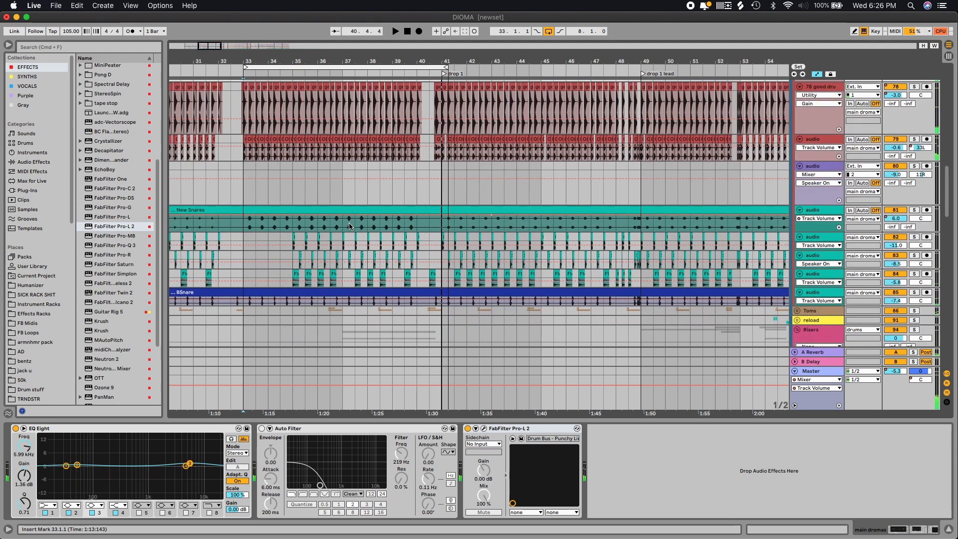
{"action": "scroll", "coordinate": [368, 209], "scroll_direction": "down", "scroll_amount": 10}
{"action": "left_click", "coordinate": [369, 209]}
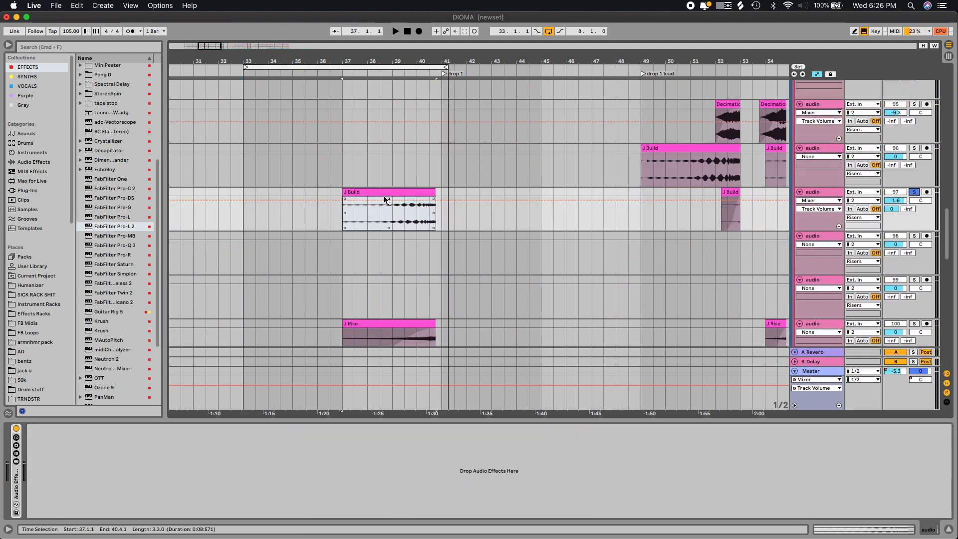
{"action": "left_click", "coordinate": [385, 202]}
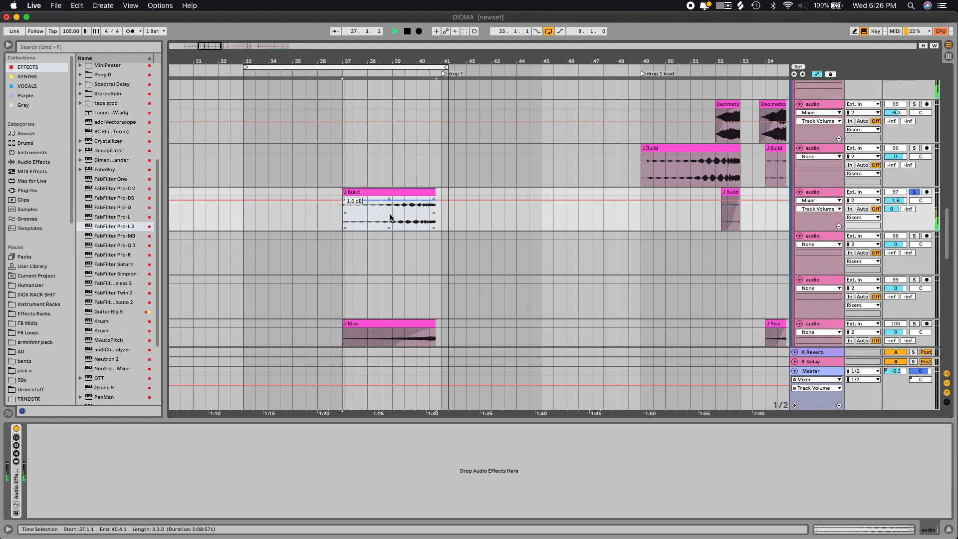
{"action": "scroll", "coordinate": [407, 207], "scroll_direction": "down", "scroll_amount": 2}
{"action": "left_click", "coordinate": [405, 190]}
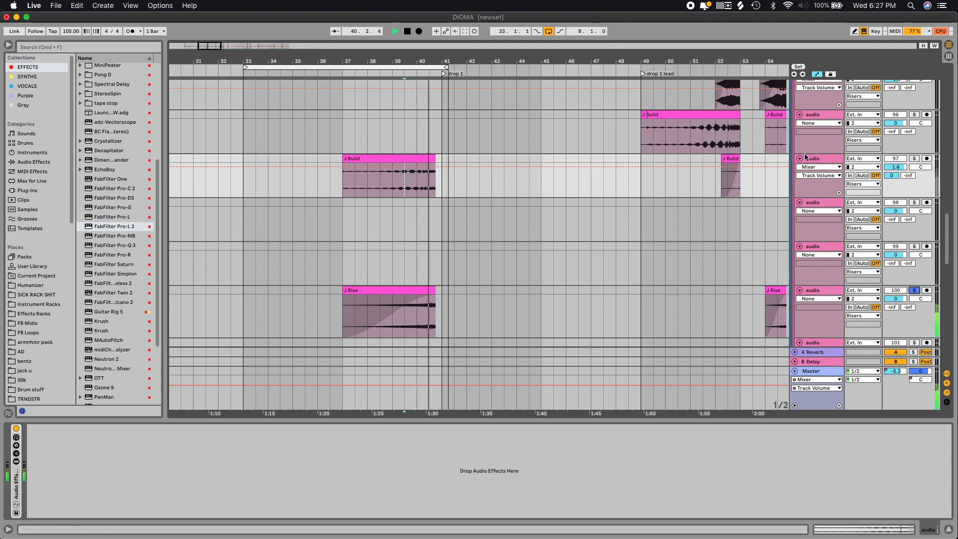
Audition the soloed Decimation riser clip near bar 52, and take the Risers group out of solo.
{"action": "scroll", "coordinate": [731, 131], "scroll_direction": "up", "scroll_amount": 5}
{"action": "left_click", "coordinate": [721, 170]}
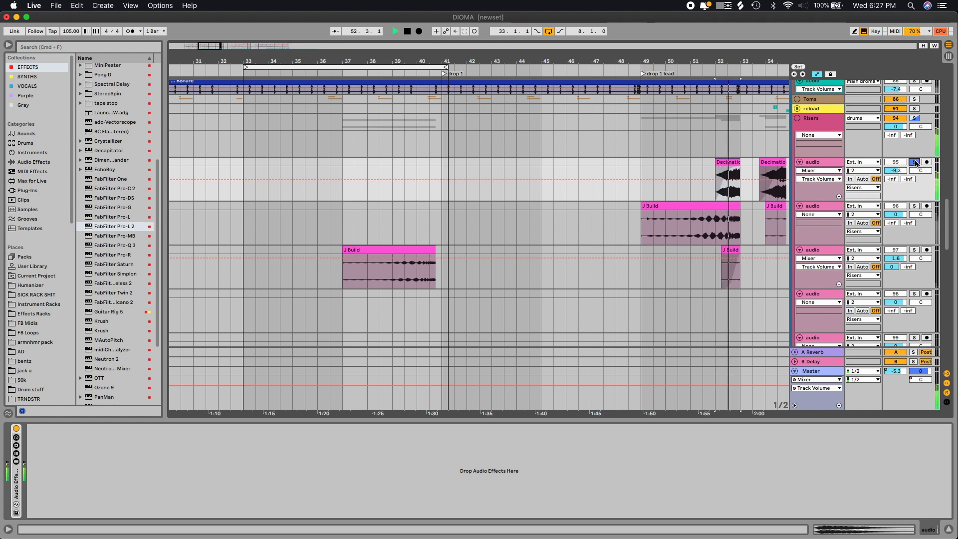
{"action": "left_click", "coordinate": [916, 118]}
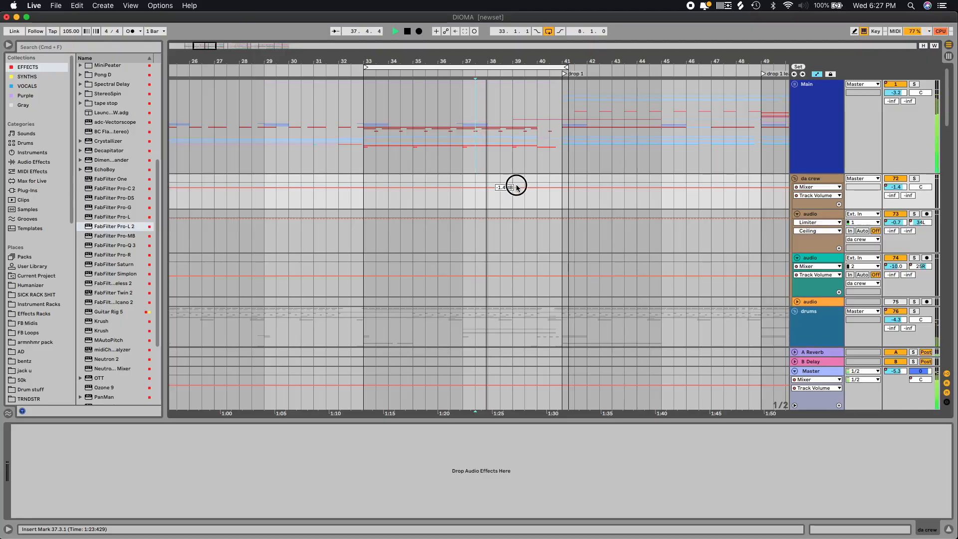
Follow the full mix from bar 37 into drop 1 and hide the device view to enlarge the arrangement.
{"action": "scroll", "coordinate": [531, 134], "scroll_direction": "down", "scroll_amount": 10}
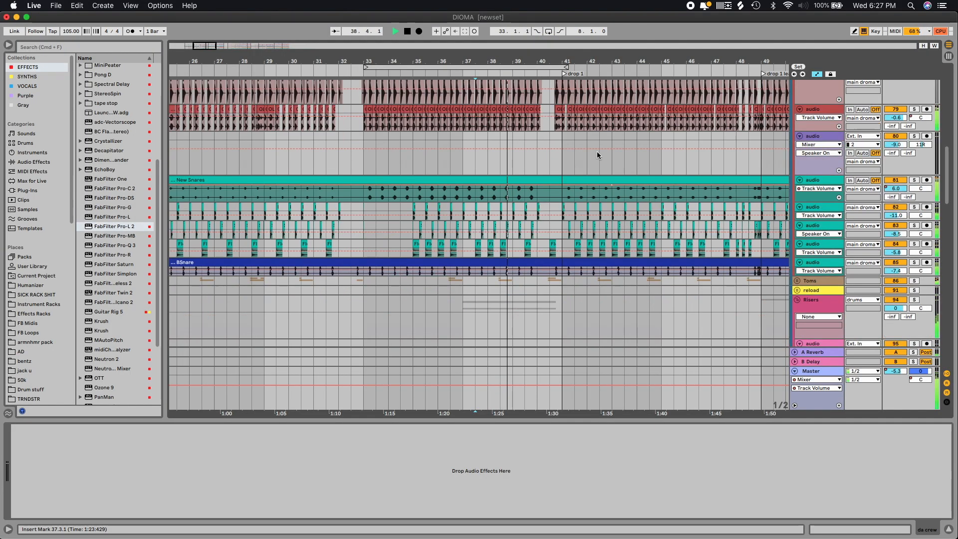
{"action": "scroll", "coordinate": [597, 152], "scroll_direction": "down", "scroll_amount": 5}
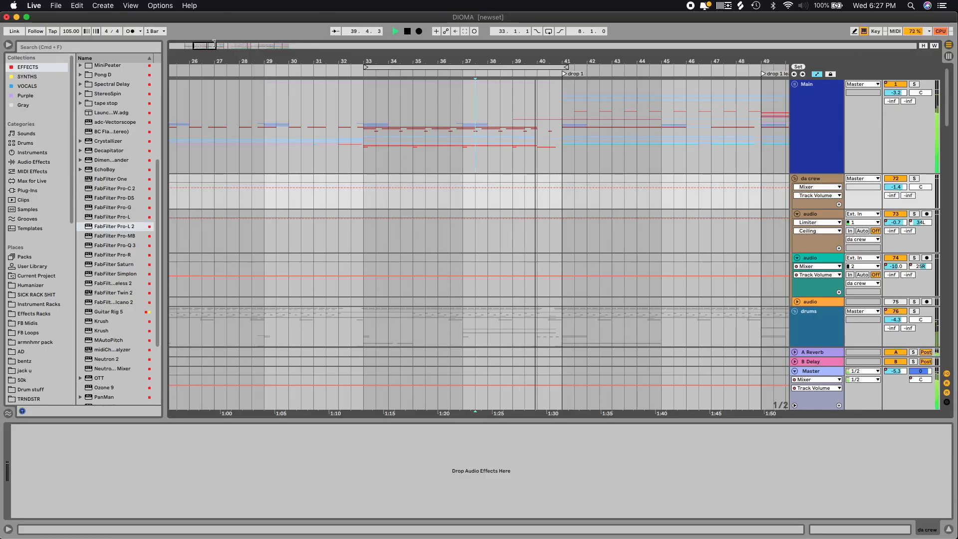
{"action": "left_click_drag", "start_coordinate": [215, 45], "coordinate": [225, 45]}
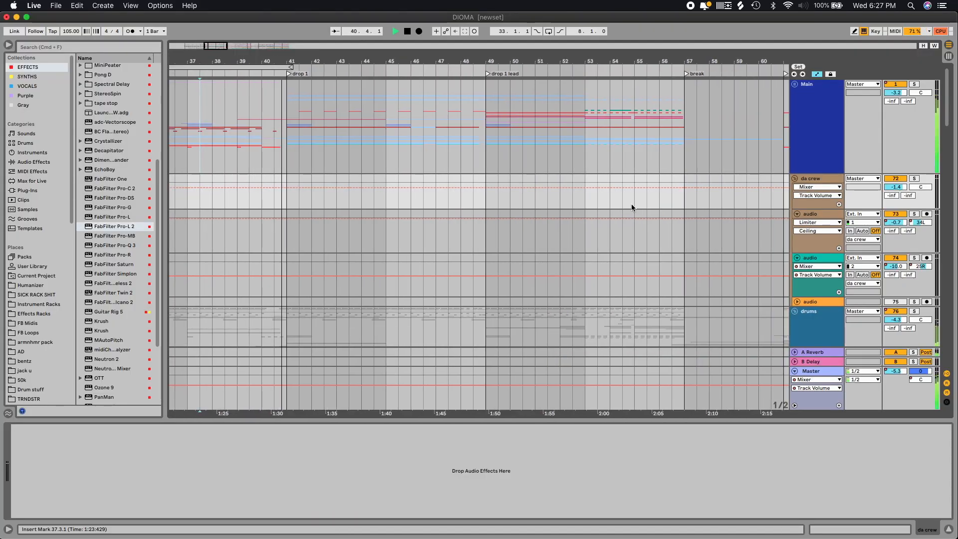
{"action": "left_click_drag", "start_coordinate": [574, 422], "coordinate": [575, 474]}
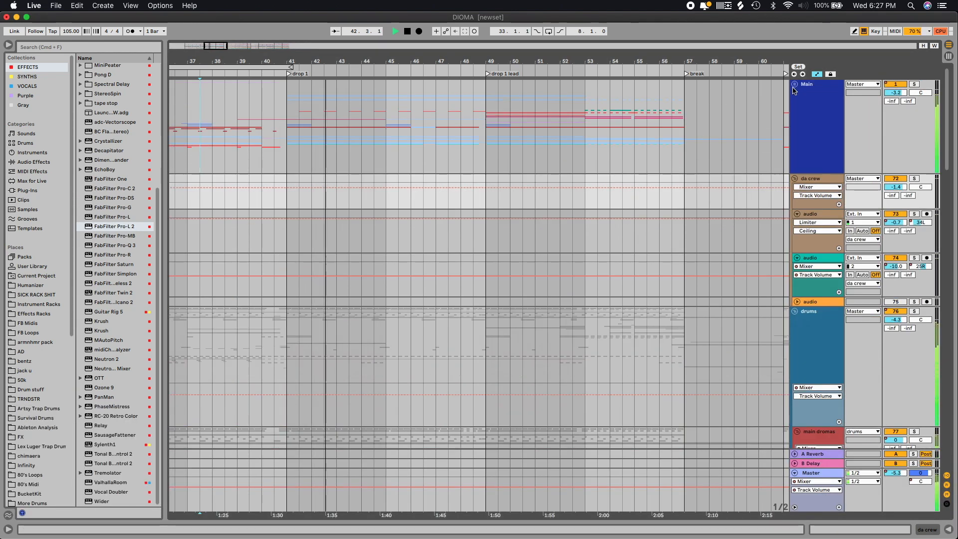
Expand the Main and Bass groups and collapse the da crew group to show the bass layers of drop 1.
{"action": "left_click", "coordinate": [759, 112]}
{"action": "left_click", "coordinate": [795, 84]}
{"action": "scroll", "coordinate": [725, 133], "scroll_direction": "down", "scroll_amount": 5}
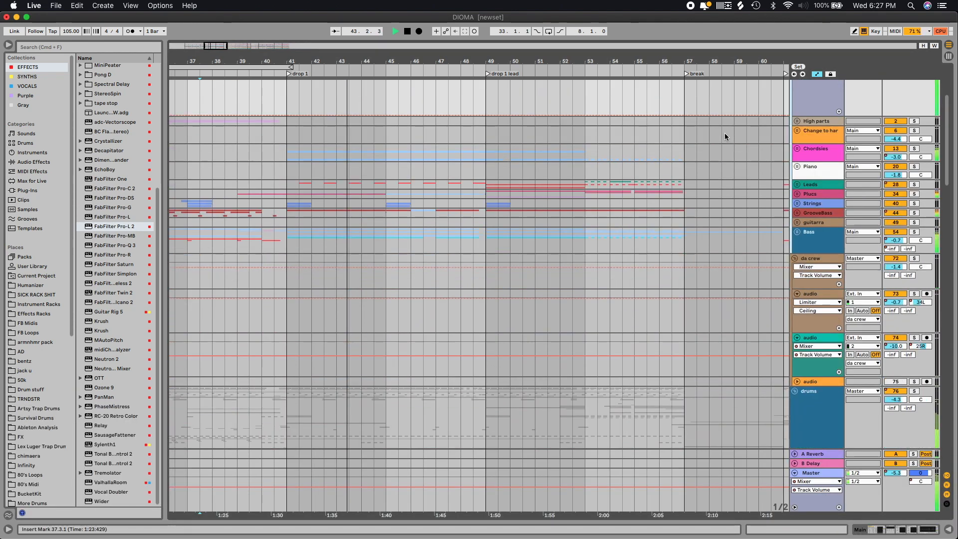
{"action": "left_click", "coordinate": [795, 152]}
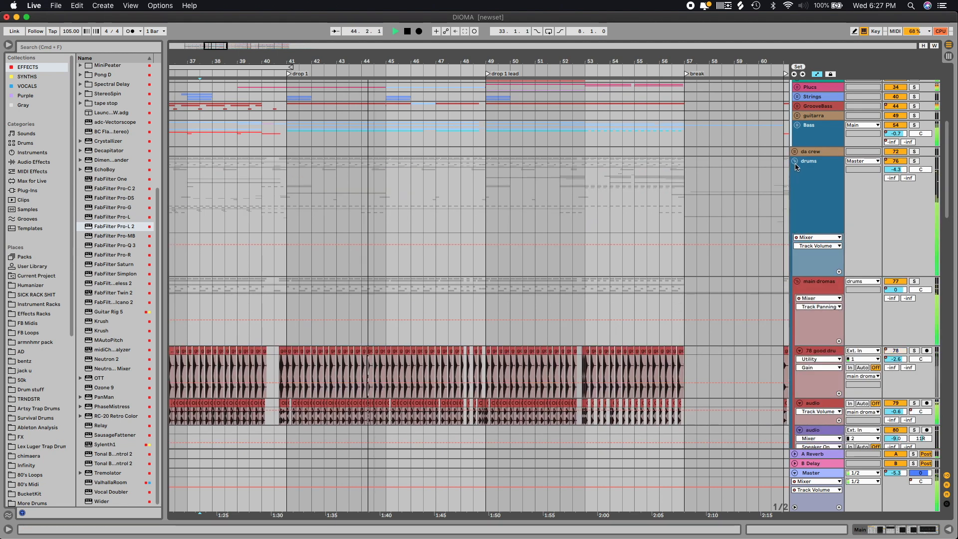
{"action": "left_click", "coordinate": [798, 129]}
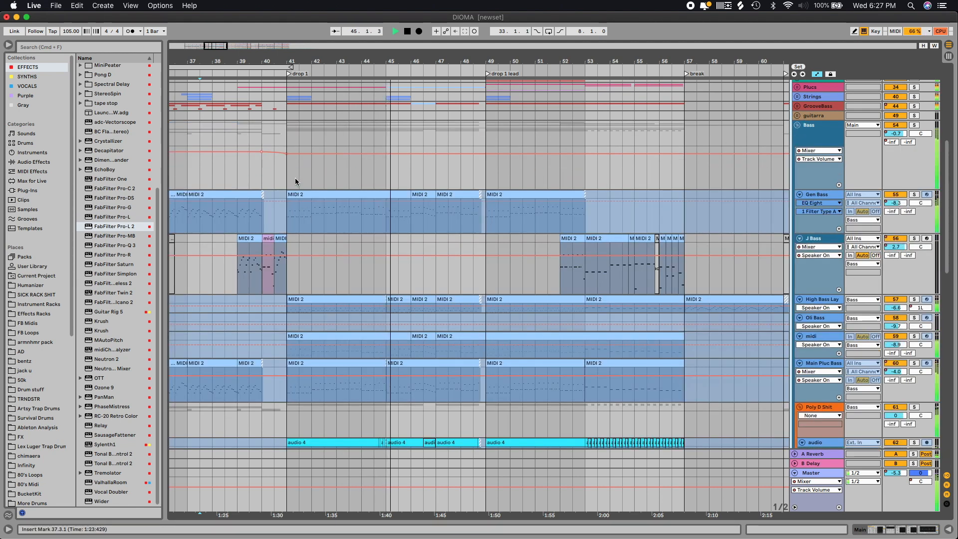
{"action": "scroll", "coordinate": [298, 194], "scroll_direction": "down", "scroll_amount": 2}
{"action": "scroll", "coordinate": [297, 195], "scroll_direction": "down", "scroll_amount": 4}
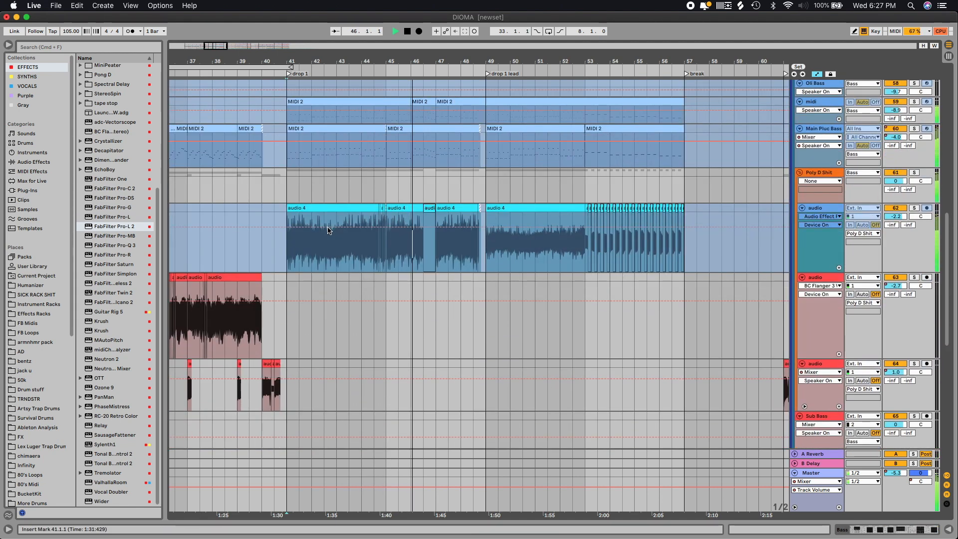
Loop the eight bars of drop 1 from 41.1.1 and solo the Poly D Shit group to audition its audio 4 clips.
{"action": "left_click", "coordinate": [487, 209]}
{"action": "key", "text": "super+l"}
{"action": "scroll", "coordinate": [431, 261], "scroll_direction": "up", "scroll_amount": 14}
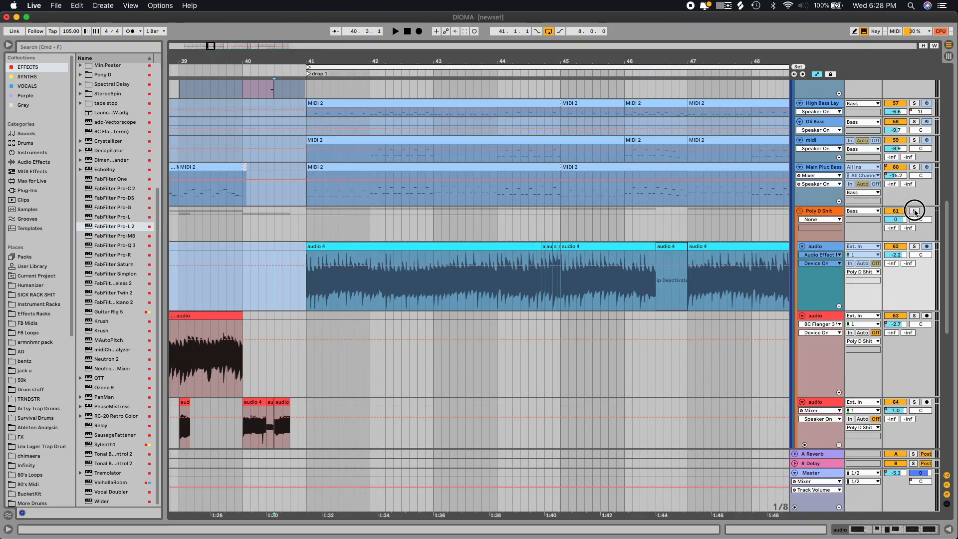
{"action": "left_click", "coordinate": [915, 211]}
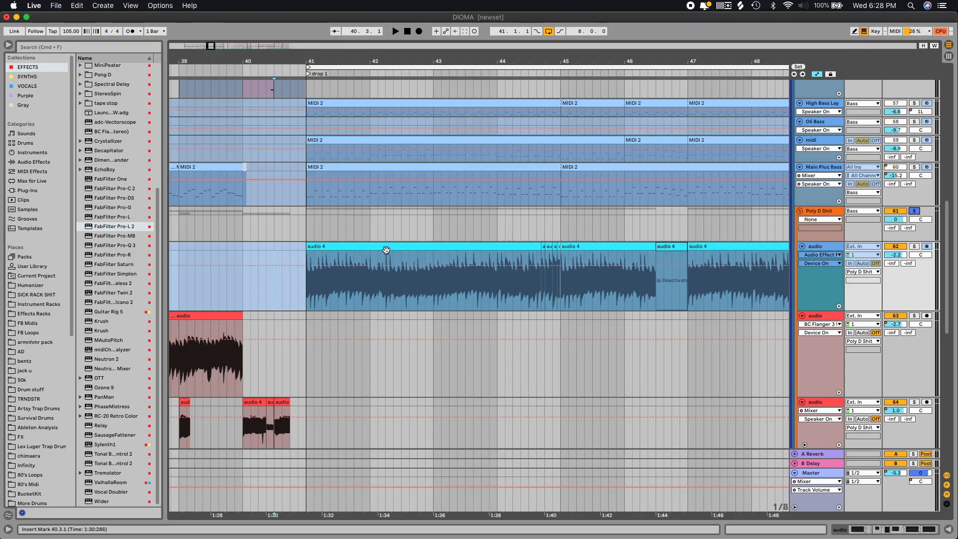
{"action": "left_click", "coordinate": [385, 248]}
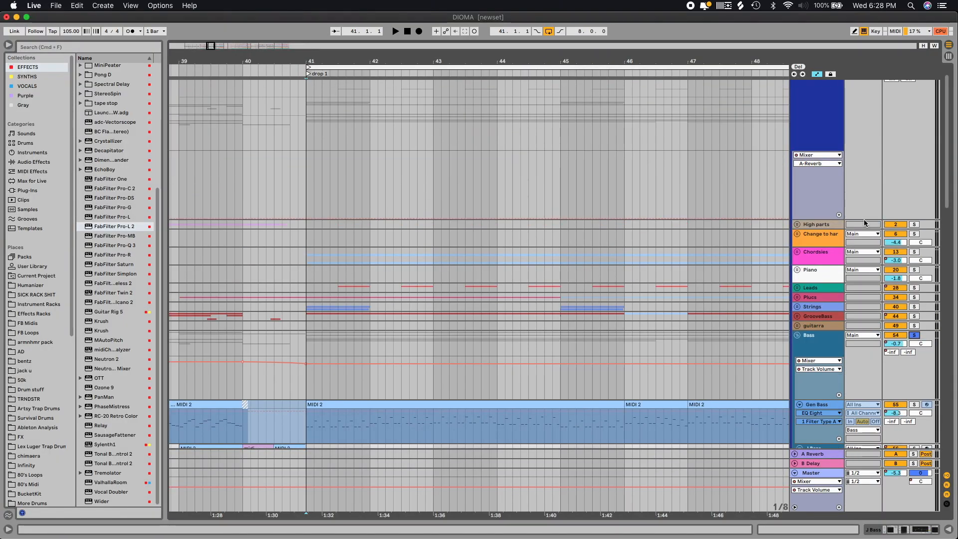
Expand the GrooveBass and Plucs groups to show their MIDI clips in drop 1.
{"action": "scroll", "coordinate": [816, 272], "scroll_direction": "down", "scroll_amount": 3}
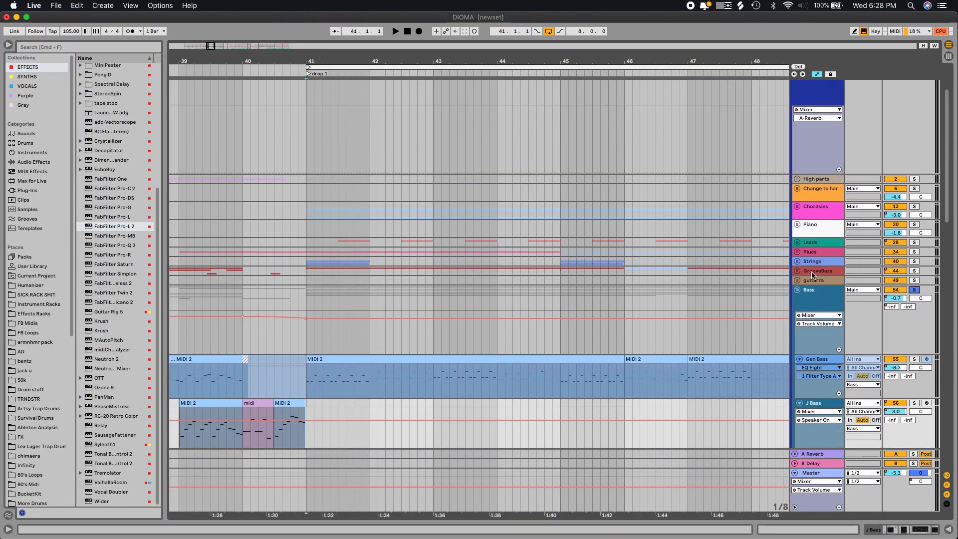
{"action": "left_click", "coordinate": [798, 271]}
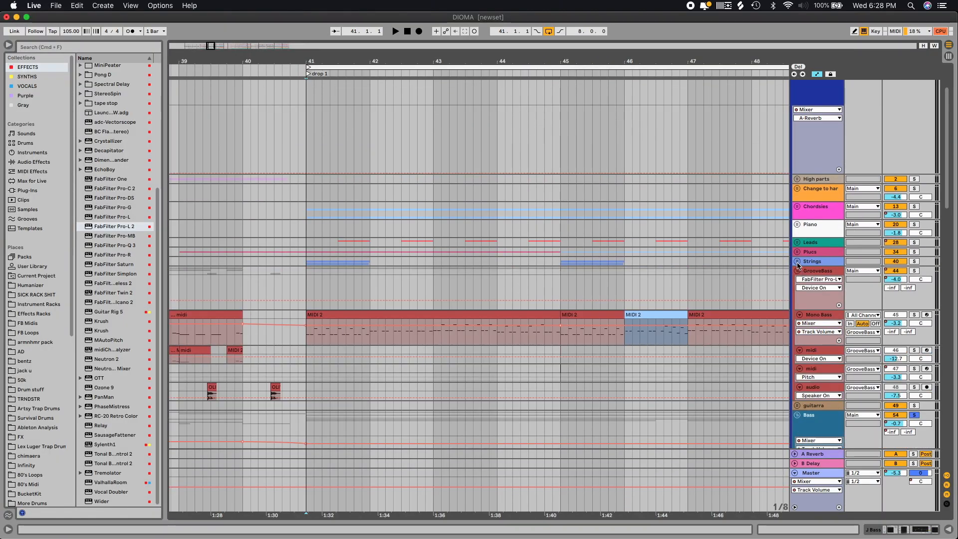
{"action": "left_click", "coordinate": [798, 252]}
{"action": "scroll", "coordinate": [552, 299], "scroll_direction": "down", "scroll_amount": 10}
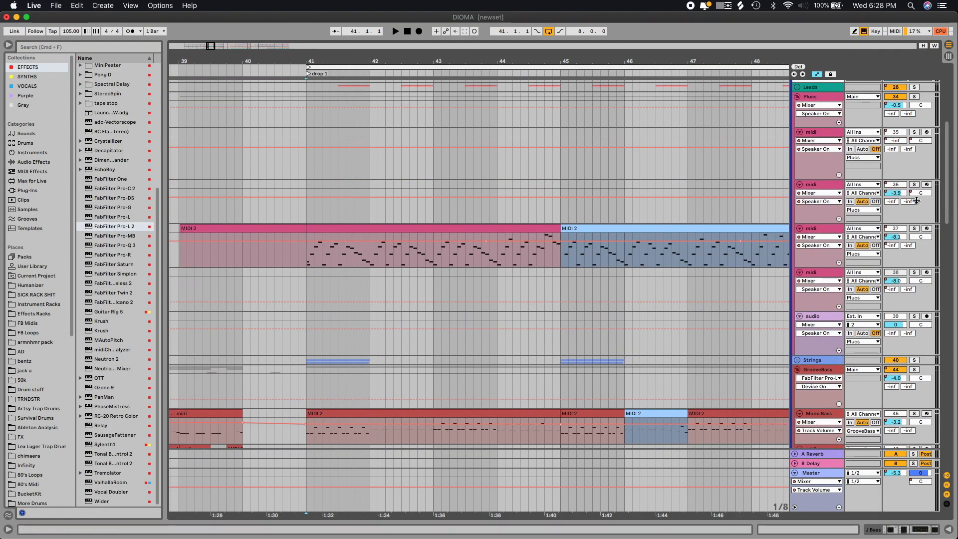
Play drop 1 with the Bass group soloed and loop the five bars from 41.1.1 to 46.1.1.
{"action": "key", "text": "space"}
{"action": "scroll", "coordinate": [699, 267], "scroll_direction": "down", "scroll_amount": 11}
{"action": "scroll", "coordinate": [899, 294], "scroll_direction": "down", "scroll_amount": 6}
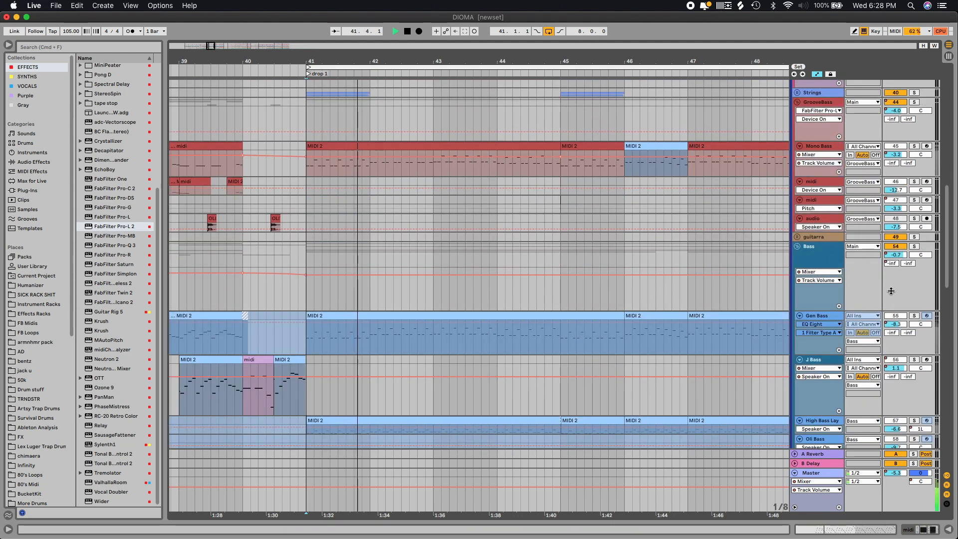
{"action": "scroll", "coordinate": [673, 286], "scroll_direction": "down", "scroll_amount": 10}
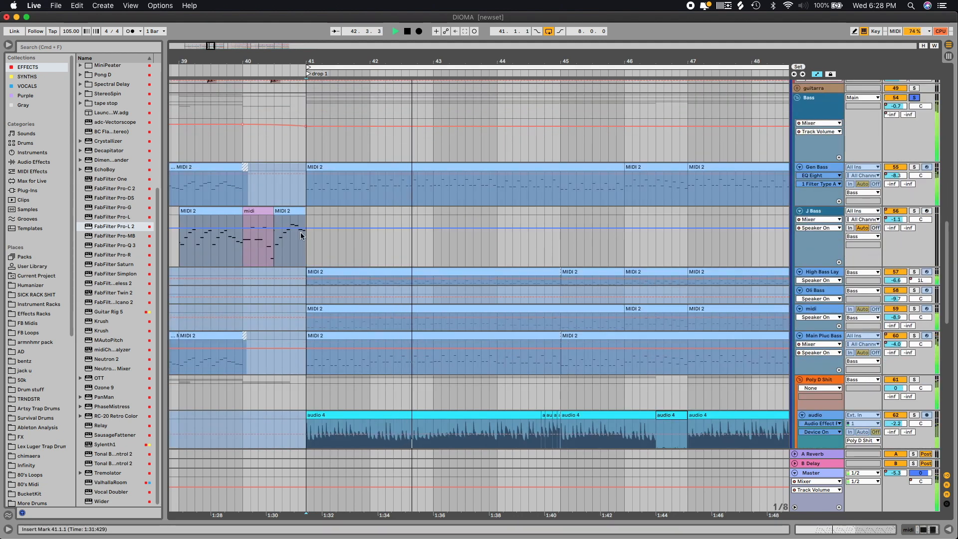
{"action": "left_click_drag", "start_coordinate": [310, 150], "coordinate": [626, 147]}
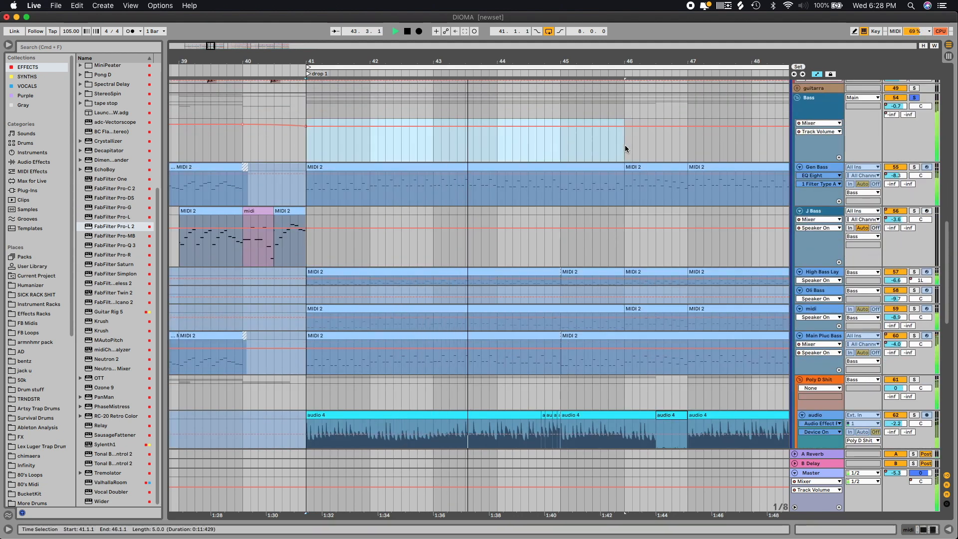
{"action": "key", "text": "super+l"}
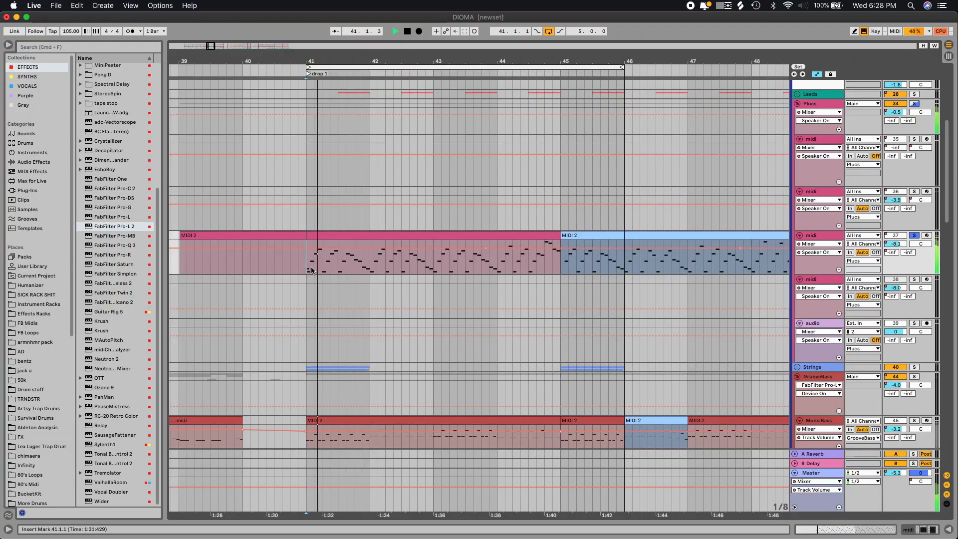
Stop playback and solo the GrooveBass group together with the Bass group.
{"action": "scroll", "coordinate": [390, 268], "scroll_direction": "down", "scroll_amount": 10}
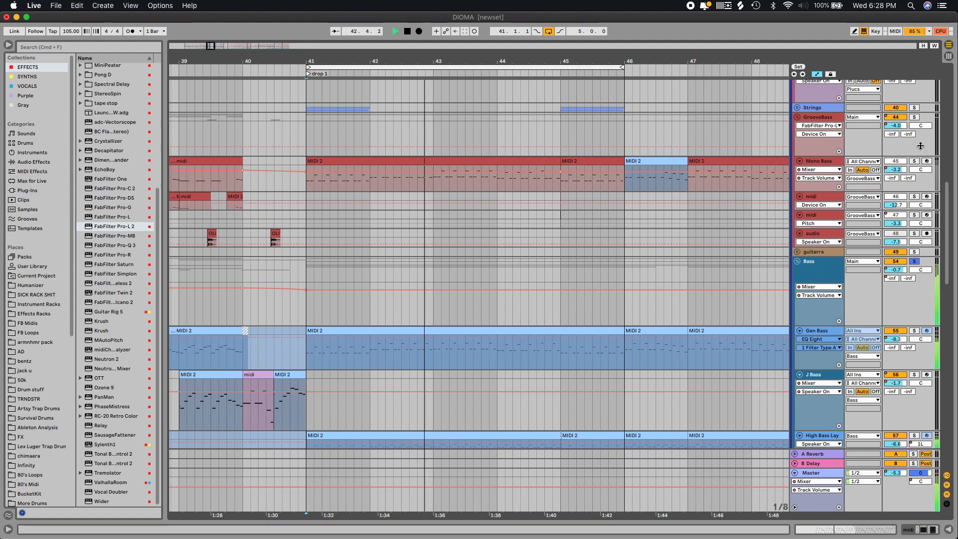
{"action": "key", "text": "space"}
{"action": "left_click", "coordinate": [915, 118]}
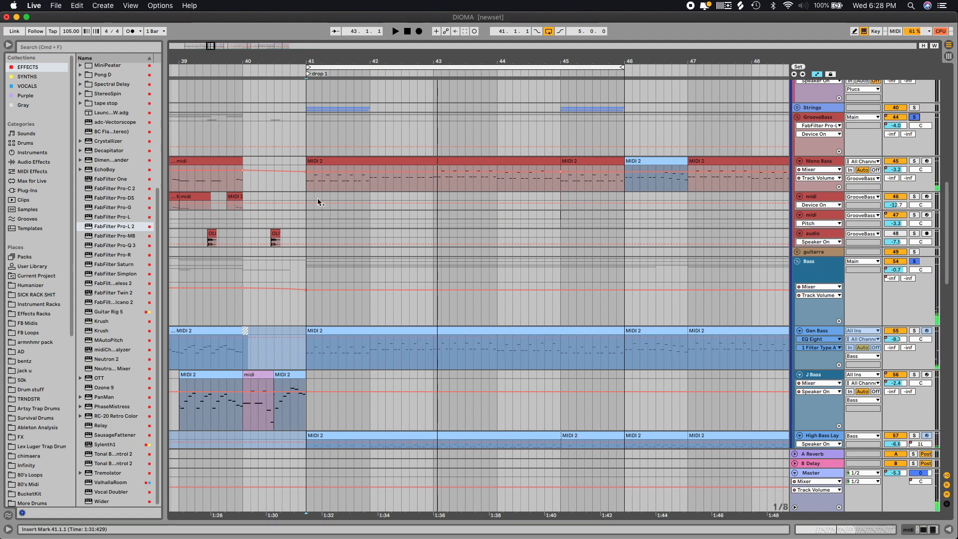
Play drop 1 from 41.1.1 with the GrooveBass and Bass groups soloed together.
{"action": "left_click", "coordinate": [321, 160]}
{"action": "key", "text": "space"}
{"action": "scroll", "coordinate": [531, 194], "scroll_direction": "up", "scroll_amount": 4}
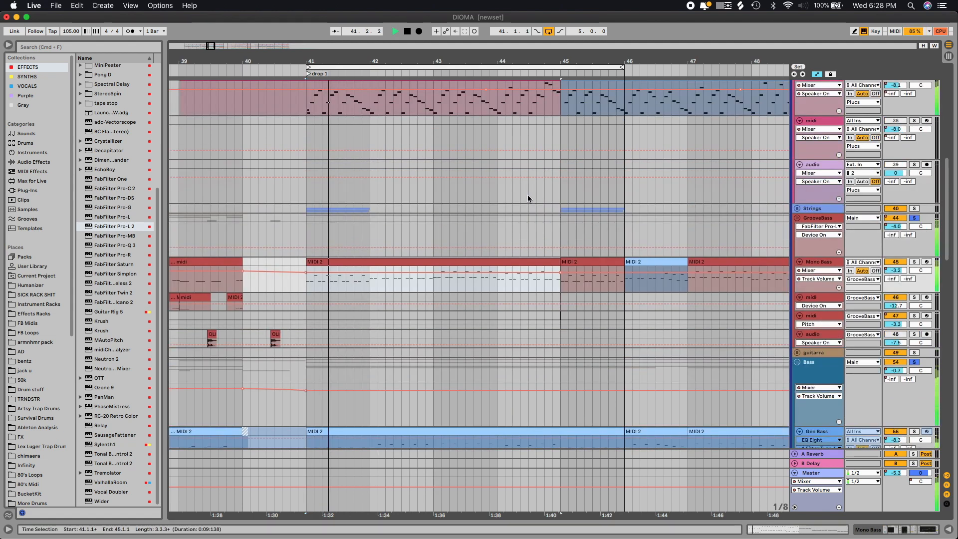
Expand the Strings and Leads groups to show their clips in drop 1.
{"action": "left_click", "coordinate": [798, 209]}
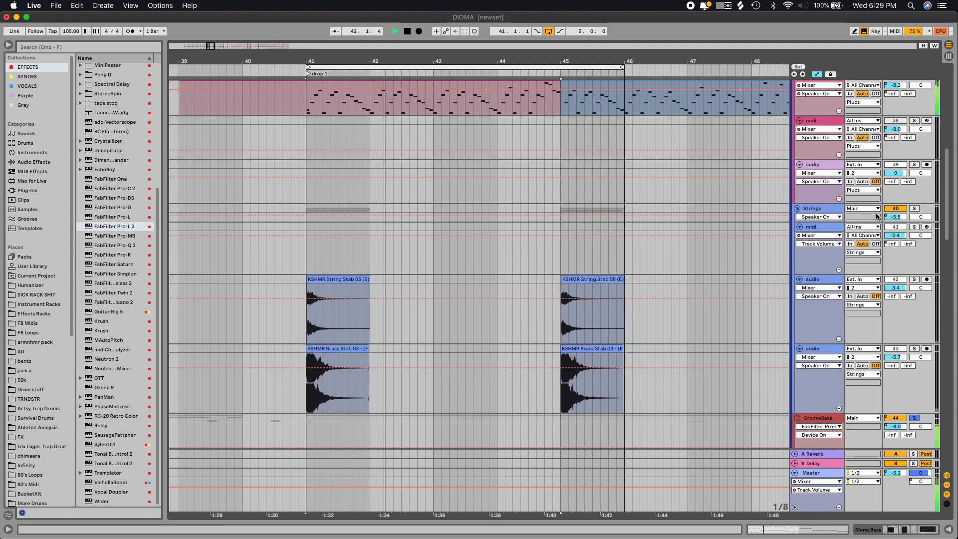
{"action": "right_click", "coordinate": [654, 258]}
{"action": "key", "text": "Escape"}
{"action": "scroll", "coordinate": [654, 267], "scroll_direction": "up", "scroll_amount": 5}
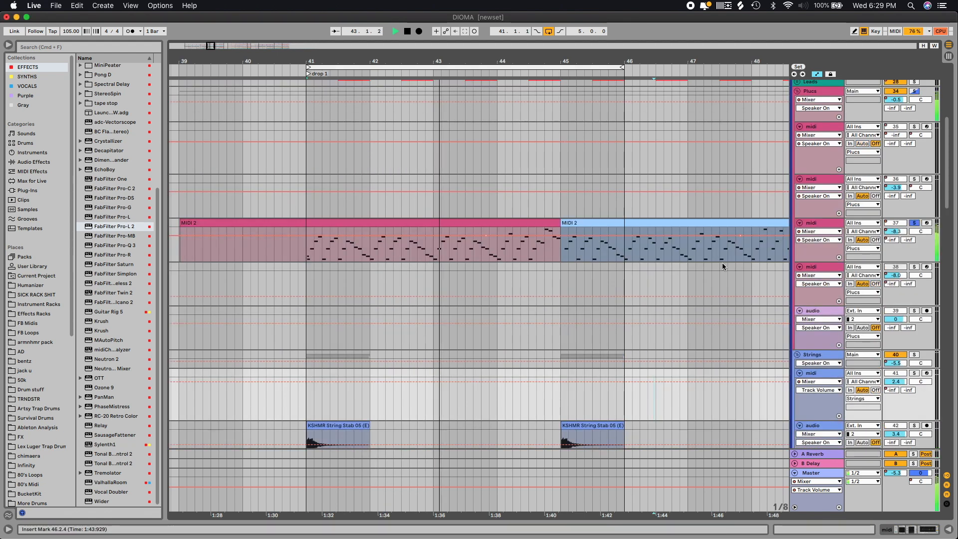
{"action": "scroll", "coordinate": [561, 247], "scroll_direction": "up", "scroll_amount": 5}
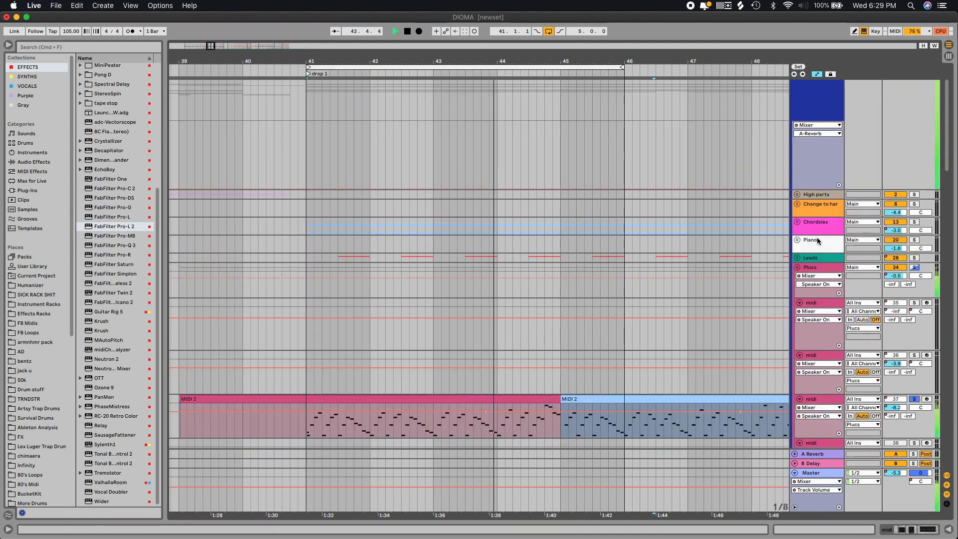
{"action": "left_click", "coordinate": [797, 258]}
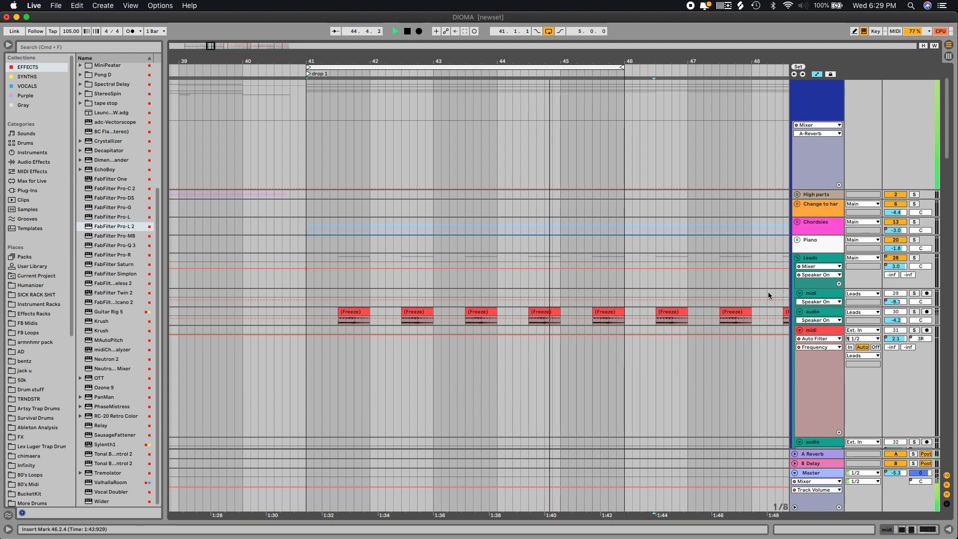
Audition the Leads group's frozen clips in drop 1 and collapse the group.
{"action": "key", "text": "space"}
{"action": "left_click_drag", "start_coordinate": [213, 47], "coordinate": [215, 44]}
{"action": "scroll", "coordinate": [507, 313], "scroll_direction": "down", "scroll_amount": 4}
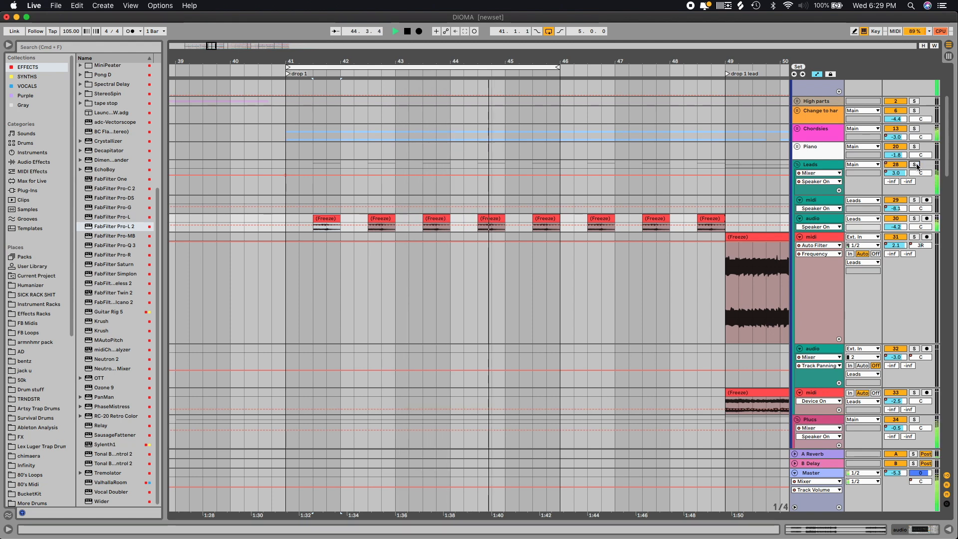
{"action": "left_click", "coordinate": [797, 165]}
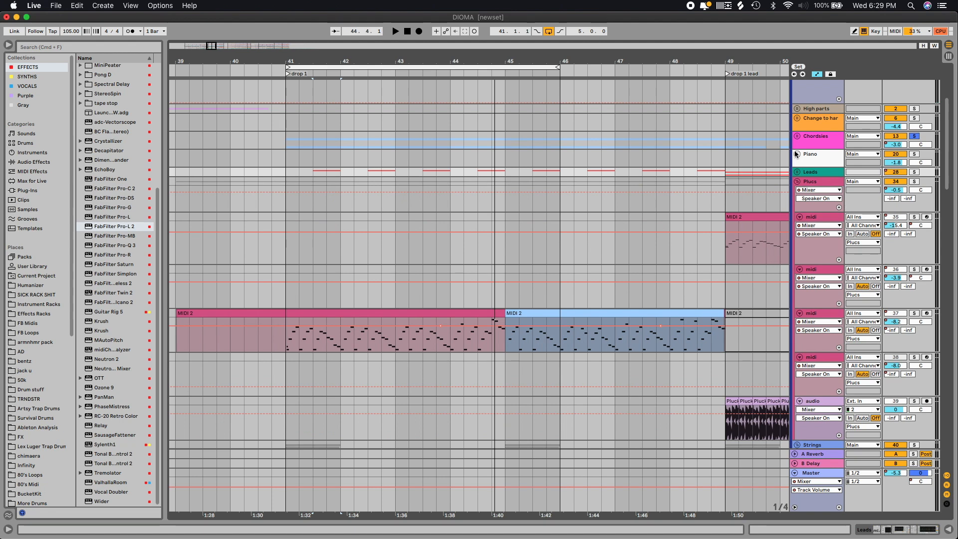
Expand the Chordsies group and loop the four bars of drop 1 from 41.1.1 to 45.1.1.
{"action": "left_click", "coordinate": [797, 136]}
{"action": "scroll", "coordinate": [549, 187], "scroll_direction": "down", "scroll_amount": 5}
{"action": "left_click", "coordinate": [285, 251]}
{"action": "scroll", "coordinate": [399, 285], "scroll_direction": "up", "scroll_amount": 2}
{"action": "scroll", "coordinate": [488, 310], "scroll_direction": "down", "scroll_amount": 1}
{"action": "left_click_drag", "start_coordinate": [291, 284], "coordinate": [507, 275]}
{"action": "key", "text": "super+l"}
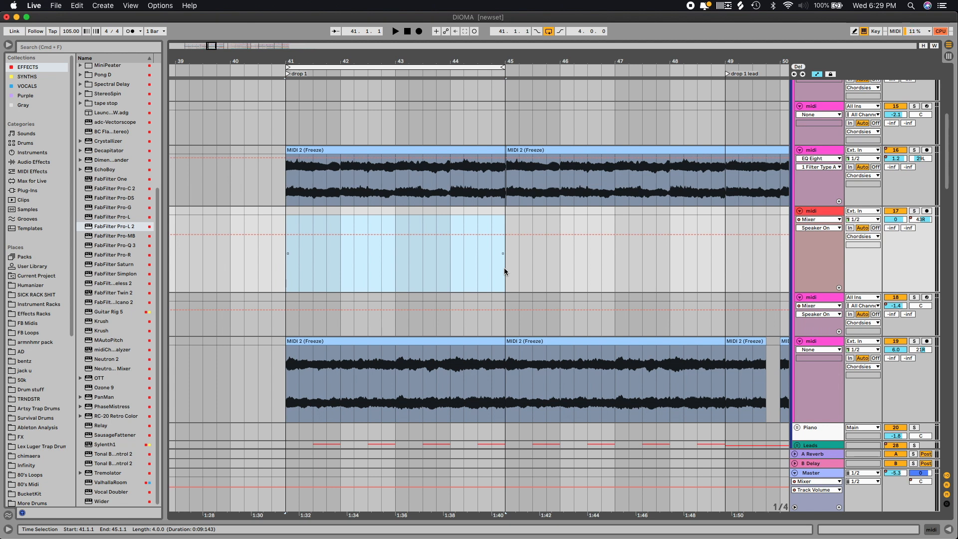
Solo Chordsies midi track 16 and play its frozen clip over the looped bars.
{"action": "key", "text": "Up"}
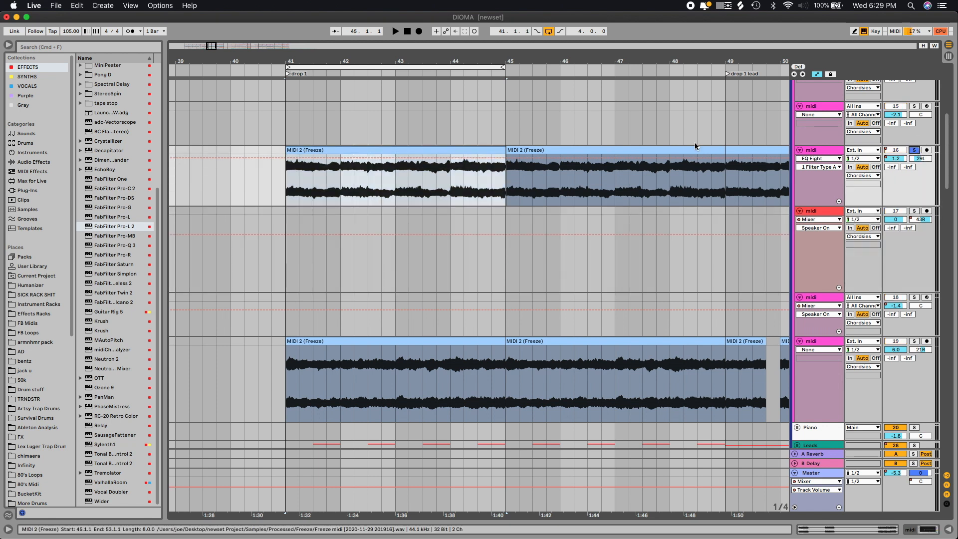
{"action": "key", "text": "space"}
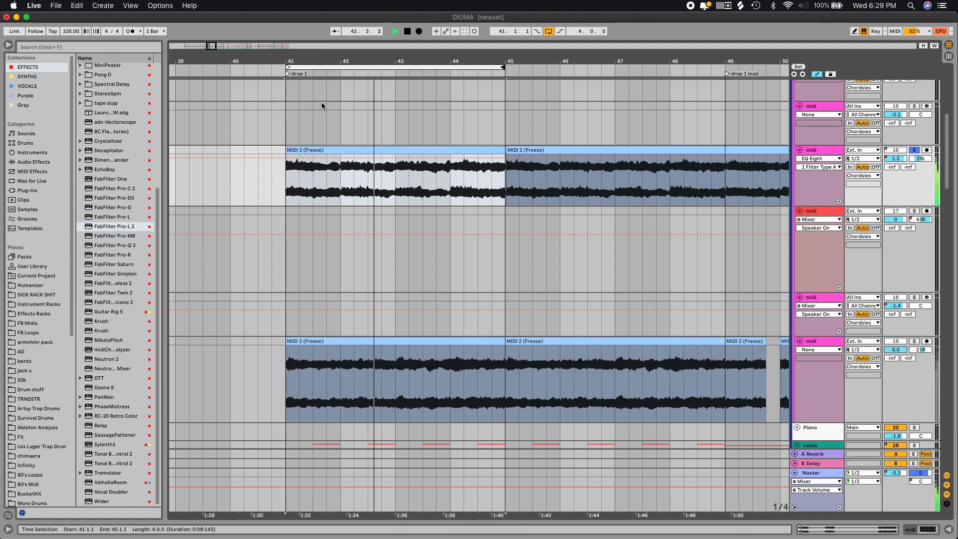
{"action": "scroll", "coordinate": [767, 290], "scroll_direction": "down", "scroll_amount": 3}
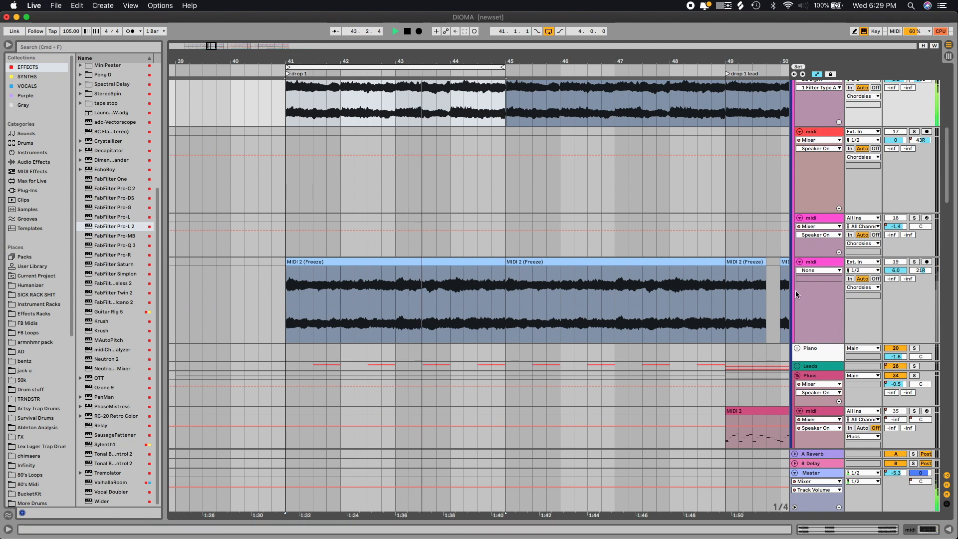
{"action": "scroll", "coordinate": [797, 292], "scroll_direction": "up", "scroll_amount": 2}
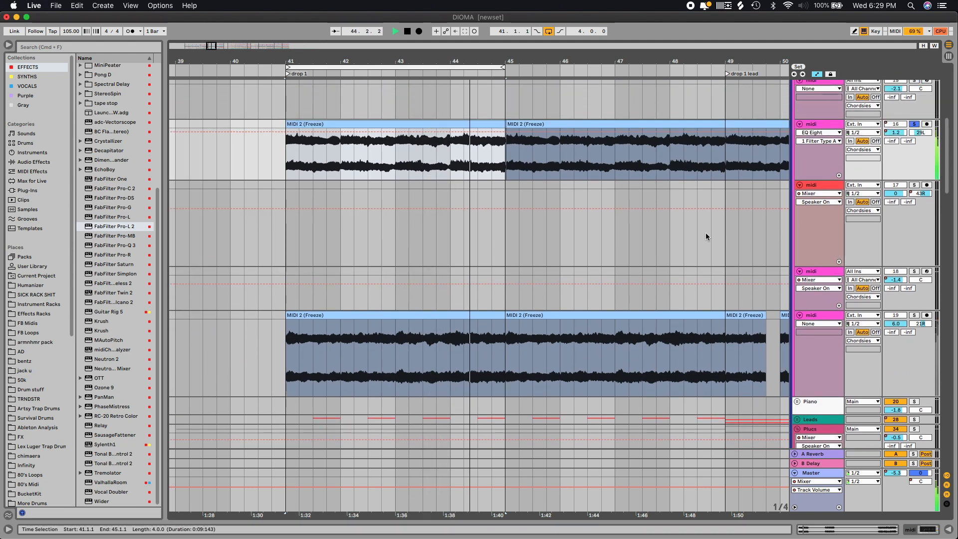
Solo Chordsies midi track 19 to audition its frozen clip, and play it together with track 16 from 41.1.1.
{"action": "left_click", "coordinate": [915, 316]}
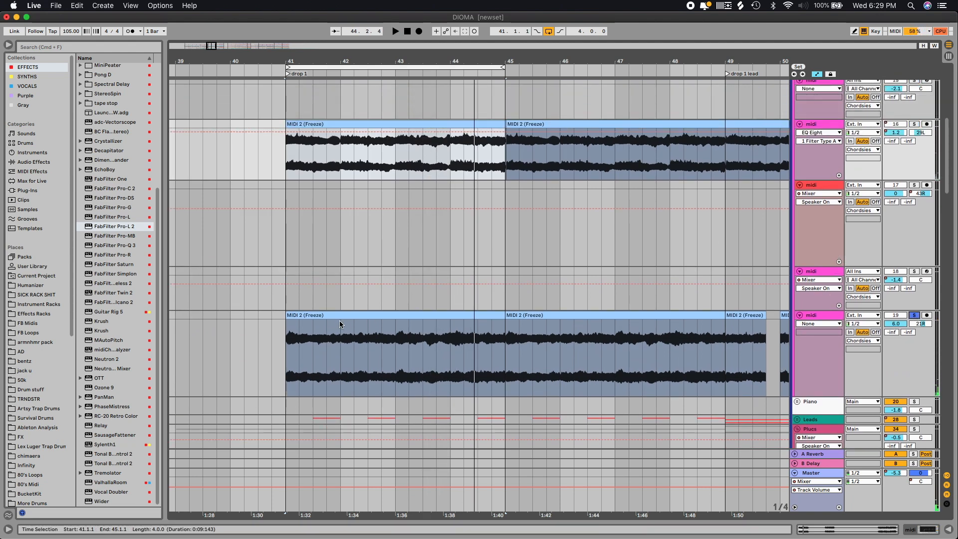
{"action": "left_click", "coordinate": [340, 316]}
{"action": "key", "text": "space"}
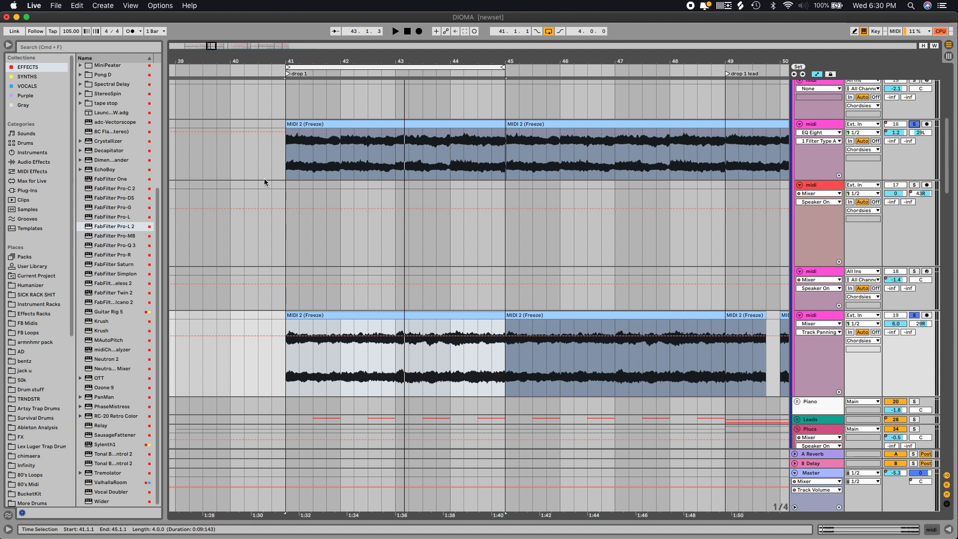
{"action": "left_click", "coordinate": [288, 157]}
{"action": "key", "text": "space"}
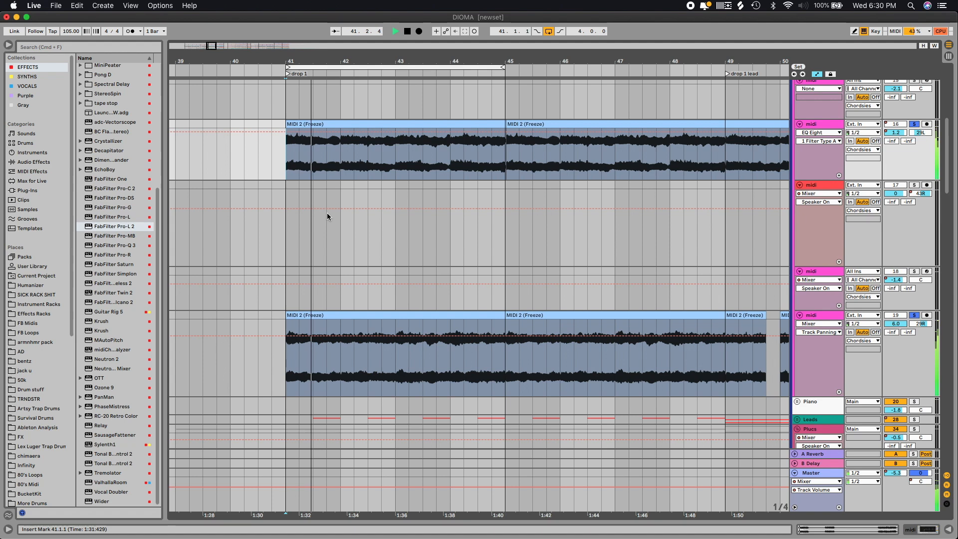
Add the Leads and Plucs groups to the soloed chords and collapse the Plucs group.
{"action": "scroll", "coordinate": [639, 227], "scroll_direction": "down", "scroll_amount": 5}
{"action": "scroll", "coordinate": [682, 217], "scroll_direction": "down", "scroll_amount": 3}
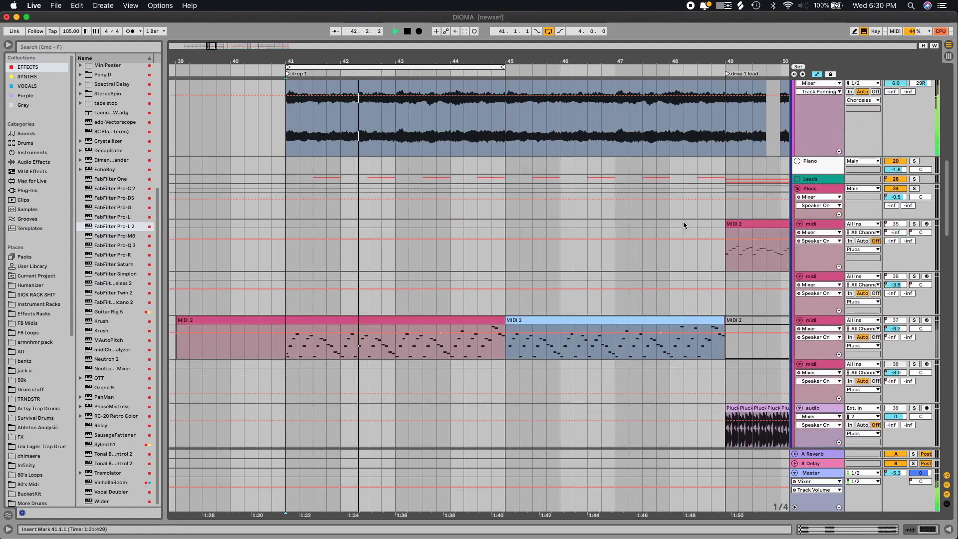
{"action": "left_click", "coordinate": [914, 179]}
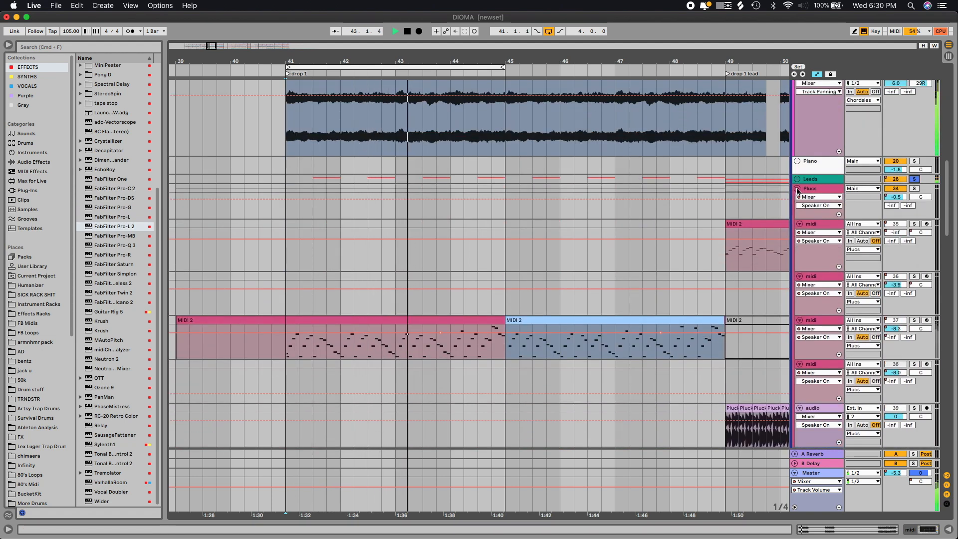
{"action": "left_click", "coordinate": [915, 189]}
{"action": "left_click", "coordinate": [798, 188]}
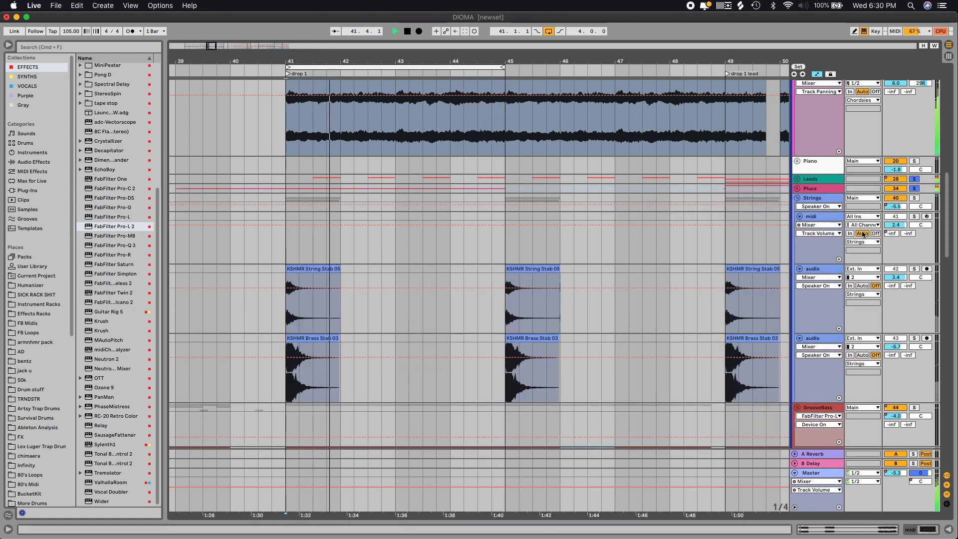
Add the Strings, GrooveBass and Bass groups to the soloed layers and collapse each of them.
{"action": "scroll", "coordinate": [911, 165], "scroll_direction": "down", "scroll_amount": 2}
{"action": "left_click", "coordinate": [914, 158]}
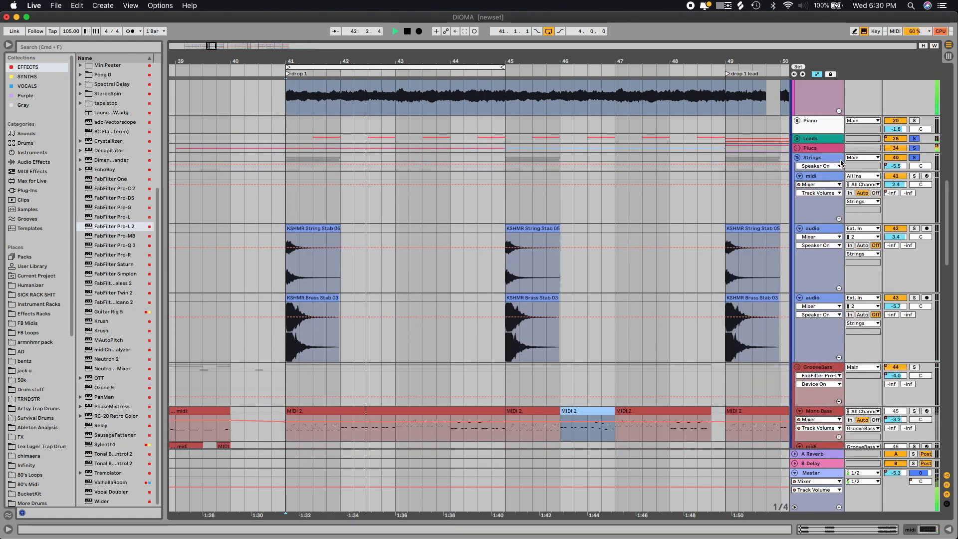
{"action": "left_click", "coordinate": [798, 158]}
{"action": "left_click", "coordinate": [915, 167]}
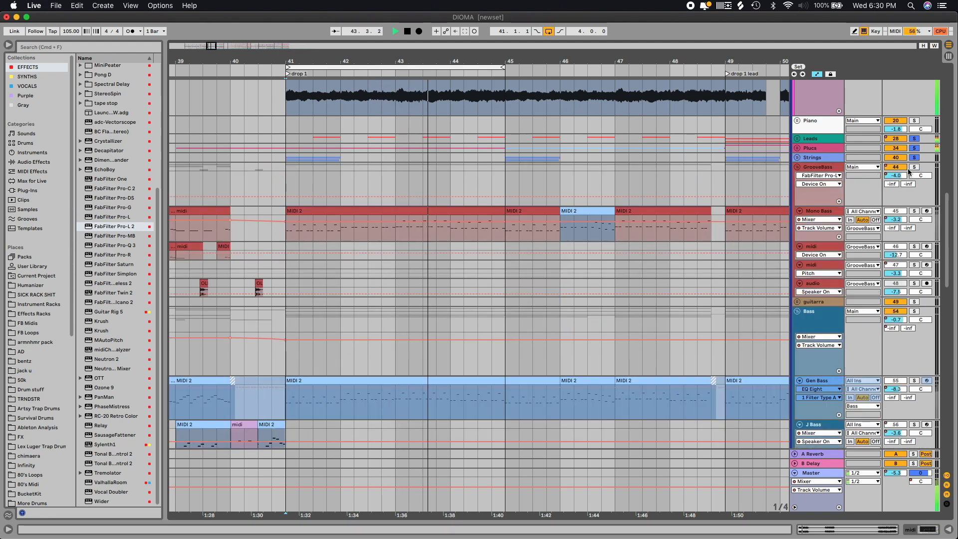
{"action": "left_click", "coordinate": [798, 166]}
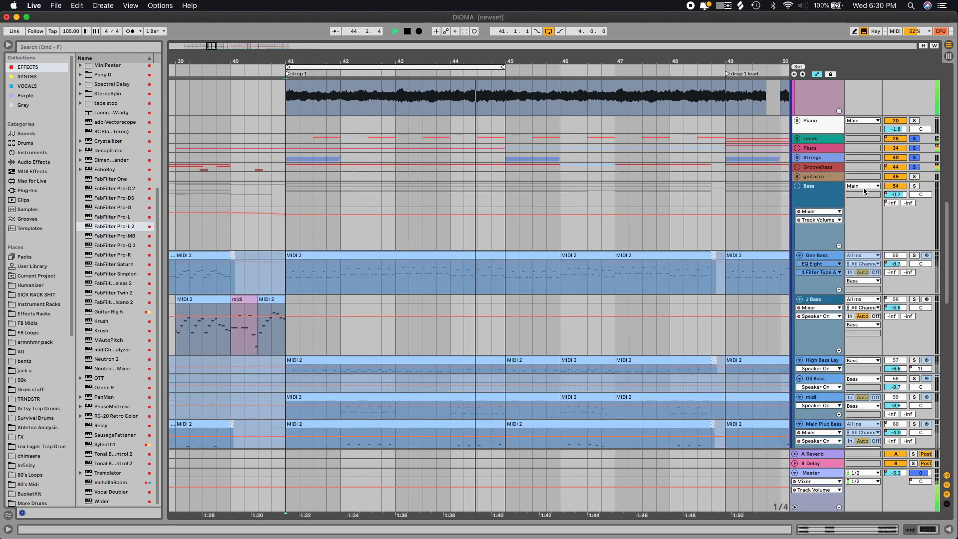
{"action": "left_click", "coordinate": [916, 187]}
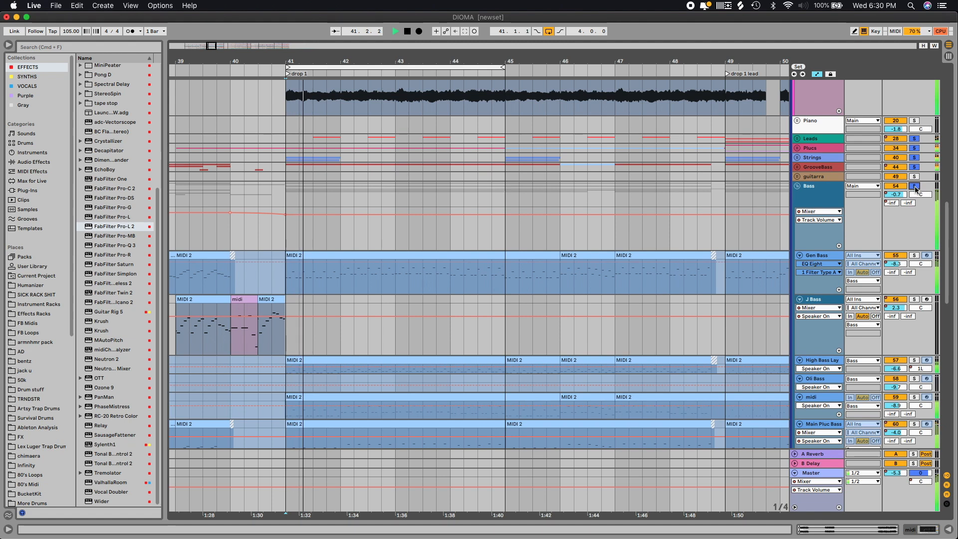
{"action": "left_click", "coordinate": [798, 187]}
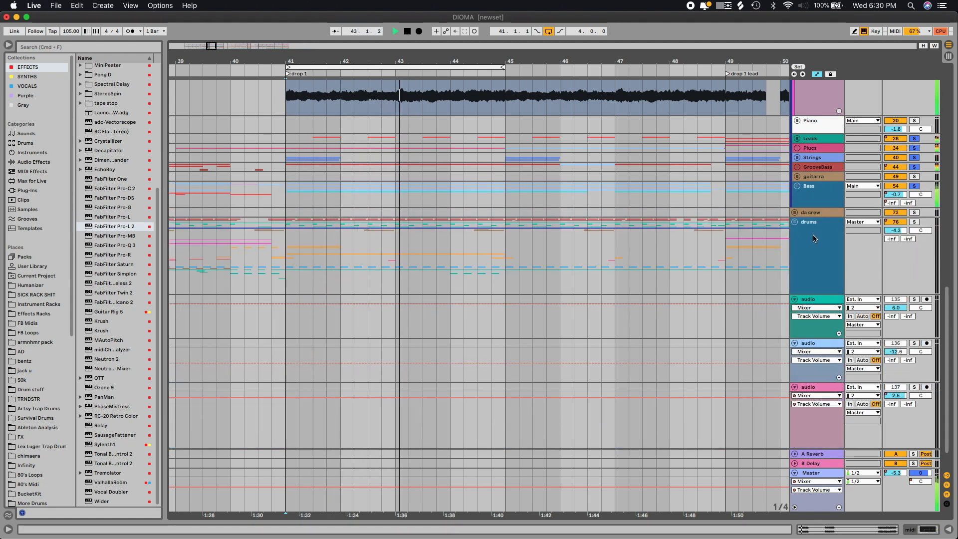
Collapse the Chordsies group and clear all solos so drop 1 plays with every group, drums included.
{"action": "scroll", "coordinate": [876, 240], "scroll_direction": "down", "scroll_amount": 2}
{"action": "scroll", "coordinate": [886, 223], "scroll_direction": "up", "scroll_amount": 10}
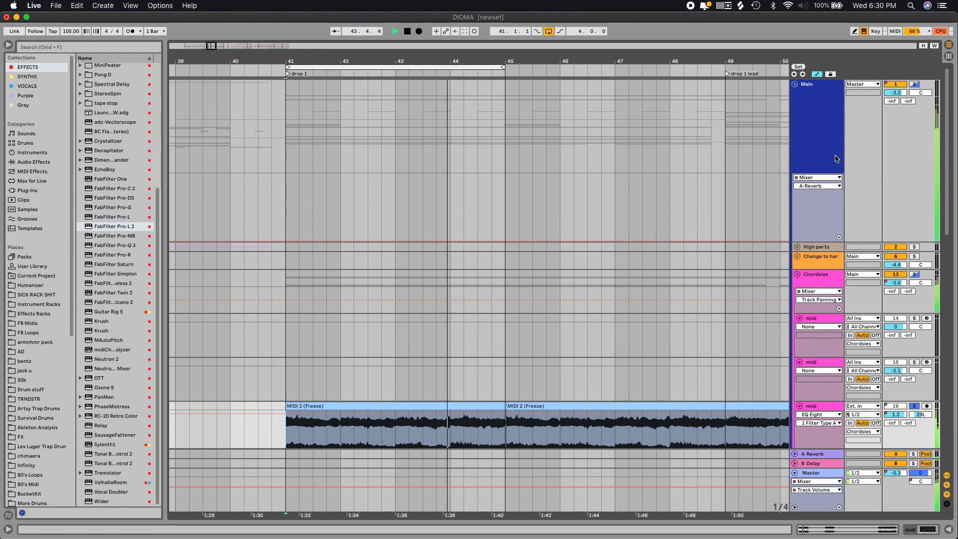
{"action": "left_click", "coordinate": [798, 275]}
{"action": "left_click", "coordinate": [914, 84]}
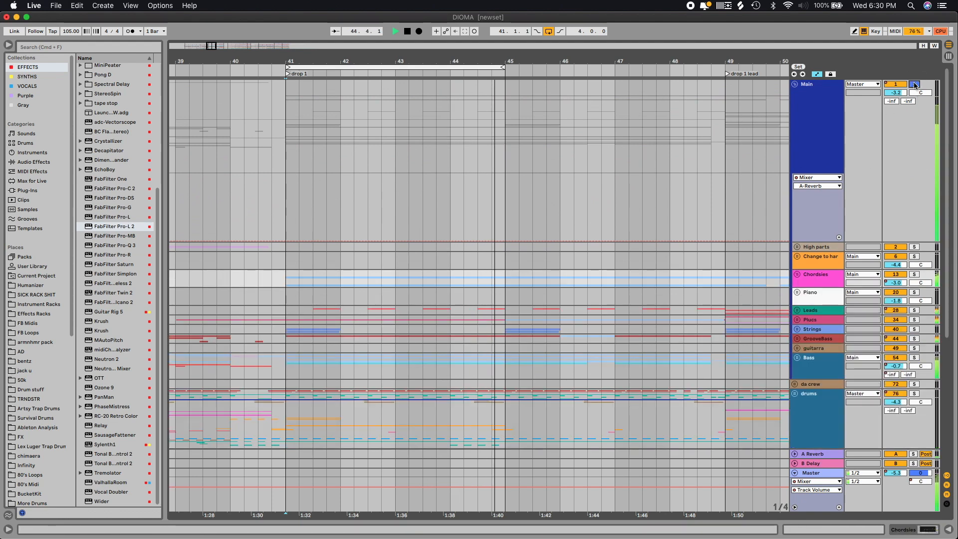
{"action": "left_click", "coordinate": [914, 84]}
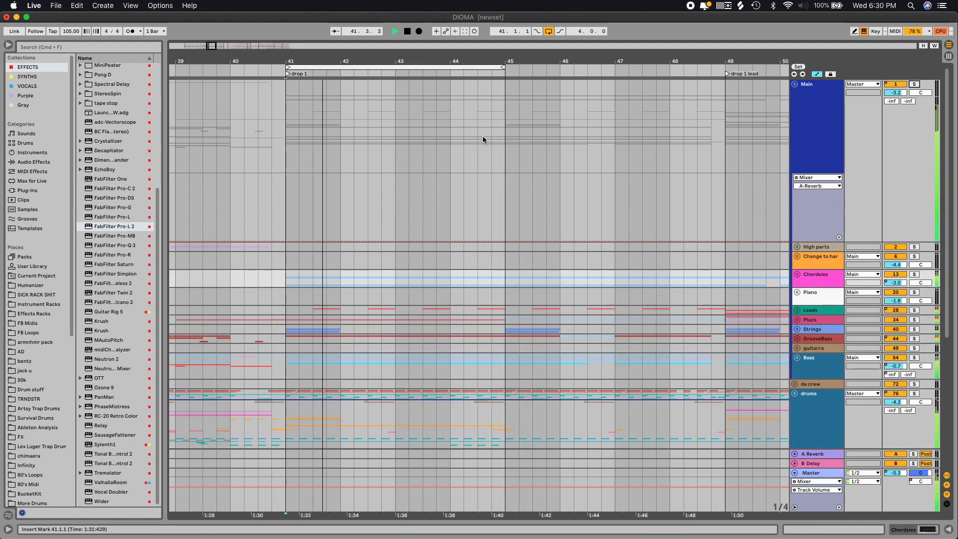
Loop the four bars of drop 1 lead from 49.1.1 to 53.1.1 and expand the Leads group.
{"action": "scroll", "coordinate": [483, 136], "scroll_direction": "down", "scroll_amount": 5}
{"action": "left_click_drag", "start_coordinate": [307, 69], "coordinate": [528, 69]}
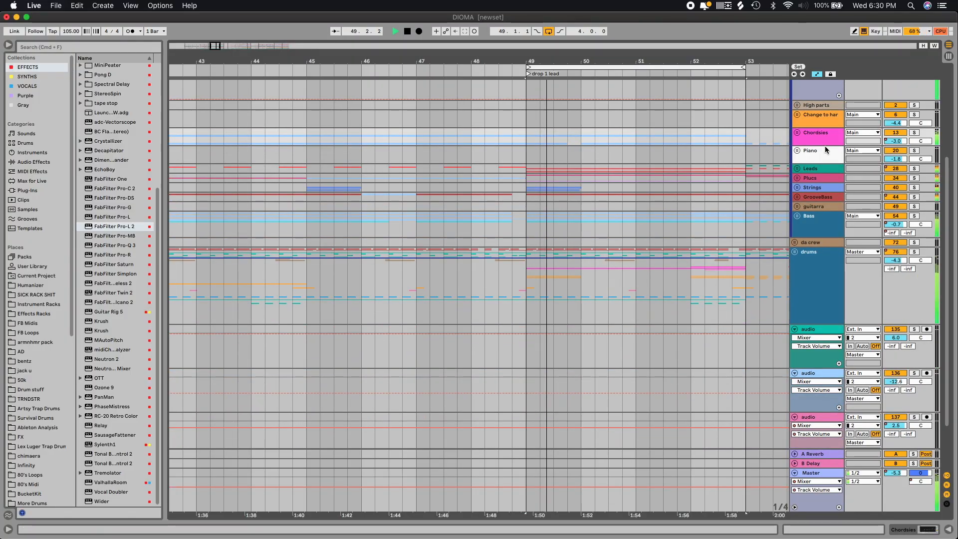
{"action": "left_click", "coordinate": [798, 168]}
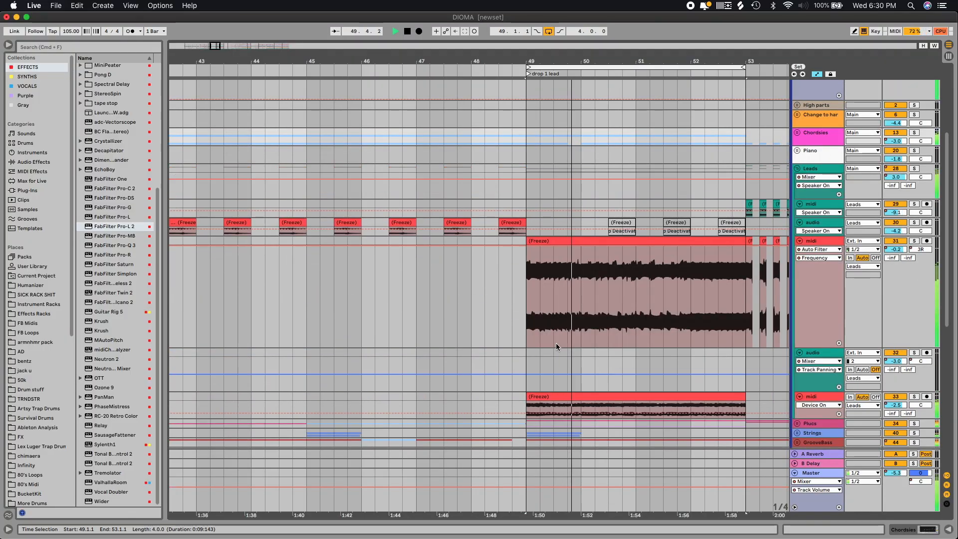
{"action": "scroll", "coordinate": [694, 219], "scroll_direction": "down", "scroll_amount": 1}
{"action": "scroll", "coordinate": [693, 219], "scroll_direction": "down", "scroll_amount": 3}
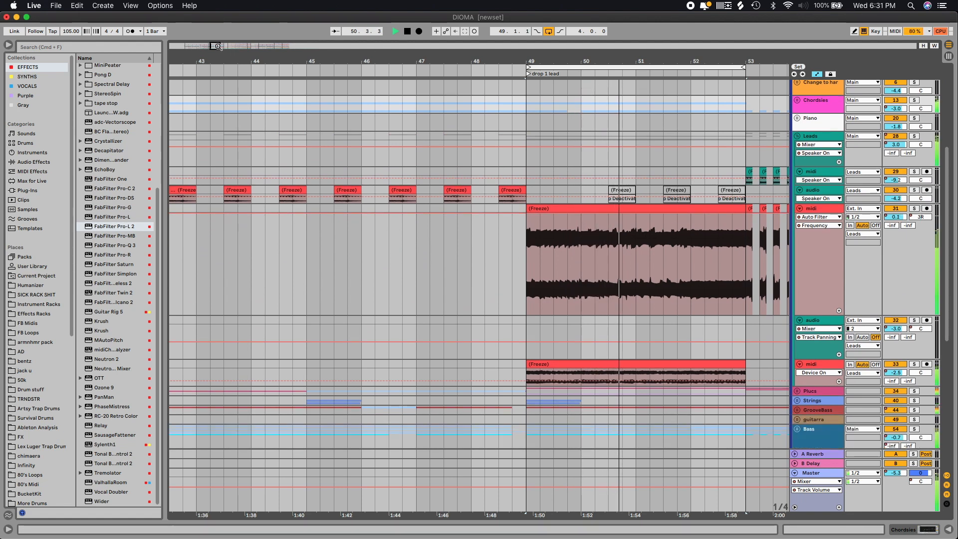
{"action": "scroll", "coordinate": [694, 218], "scroll_direction": "right", "scroll_amount": 5}
{"action": "scroll", "coordinate": [272, 128], "scroll_direction": "right", "scroll_amount": 5}
{"action": "scroll", "coordinate": [400, 304], "scroll_direction": "down", "scroll_amount": 8}
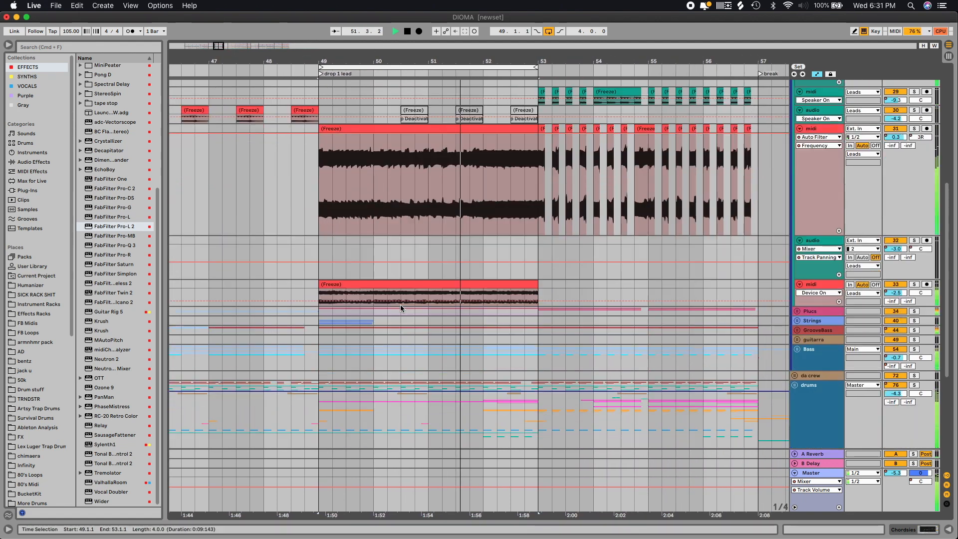
Fold Leads audio track 32, solo midi track 33 and play its frozen clip in drop 1 lead.
{"action": "left_click_drag", "start_coordinate": [542, 260], "coordinate": [323, 235]}
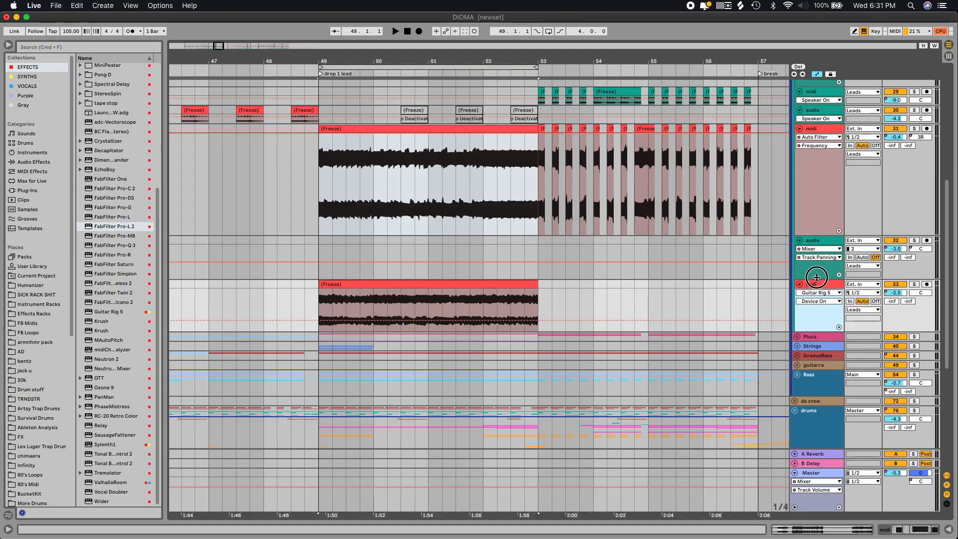
{"action": "left_click_drag", "start_coordinate": [817, 277], "coordinate": [827, 229]}
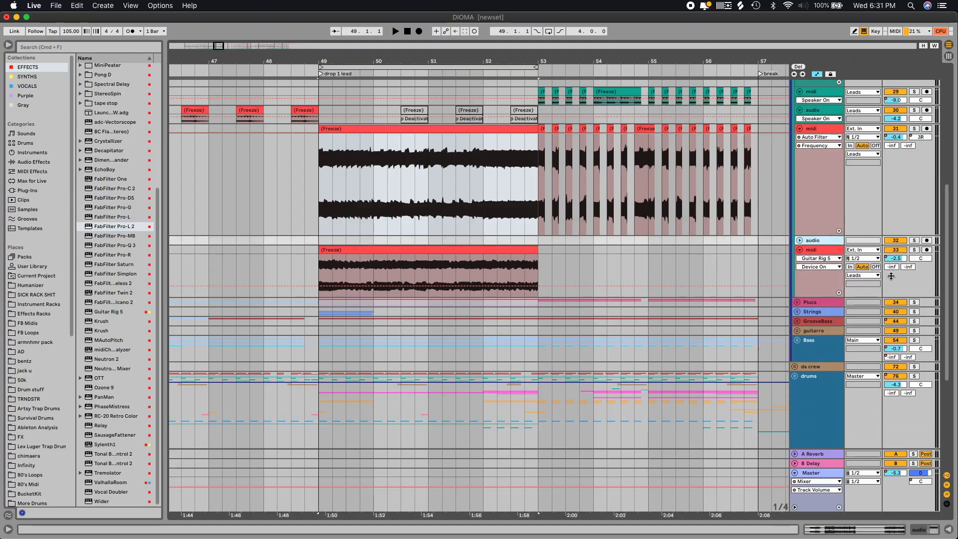
{"action": "left_click", "coordinate": [915, 250]}
{"action": "left_click", "coordinate": [416, 255]}
{"action": "key", "text": "space"}
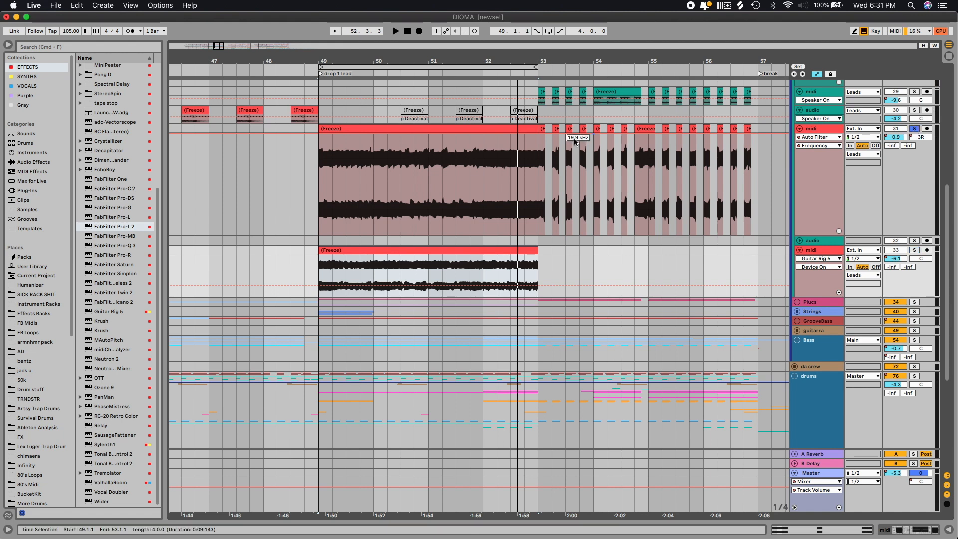
Play the frozen clip of soloed Leads midi track 31 from 49.1.1.
{"action": "left_click", "coordinate": [371, 129]}
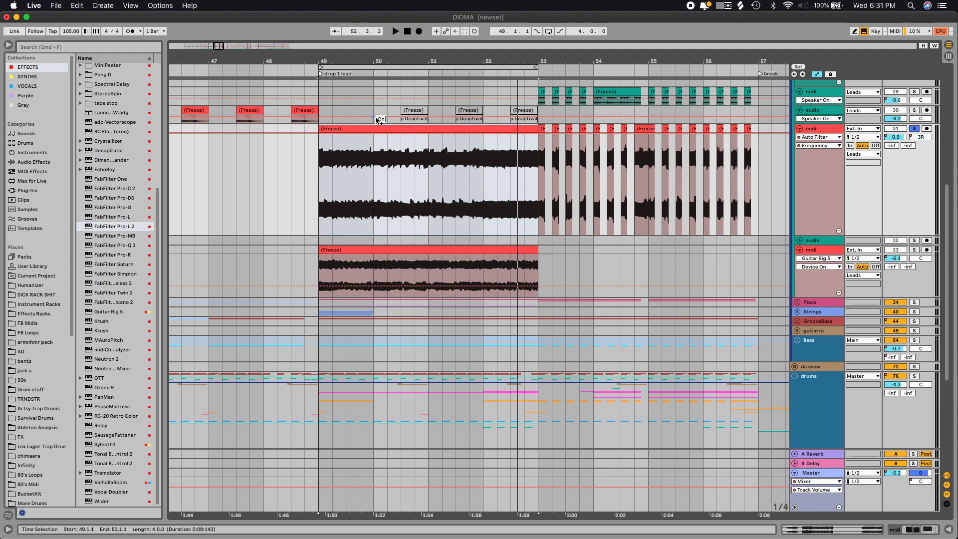
{"action": "key", "text": "space"}
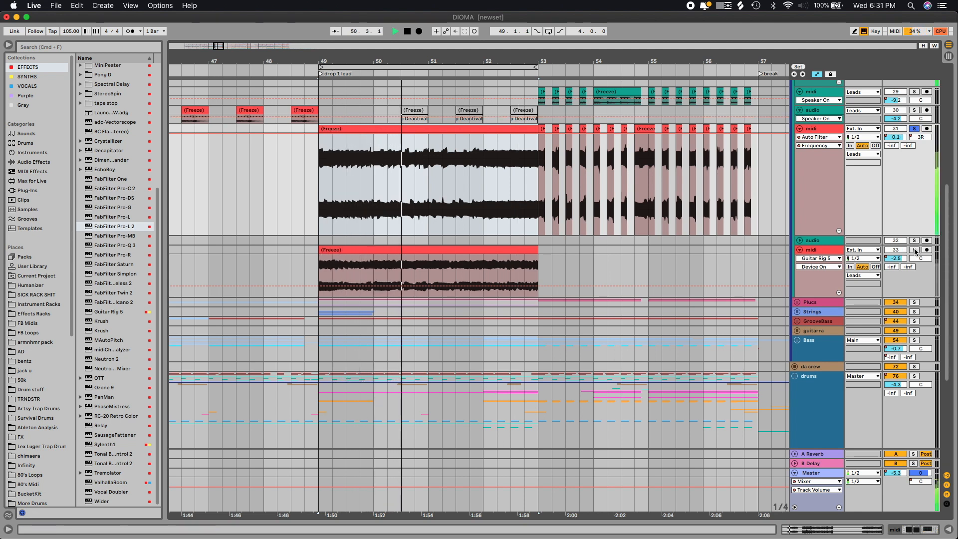
Solo Leads midi track 33 along with track 31 and play both together over drop 1 lead.
{"action": "key", "text": "space"}
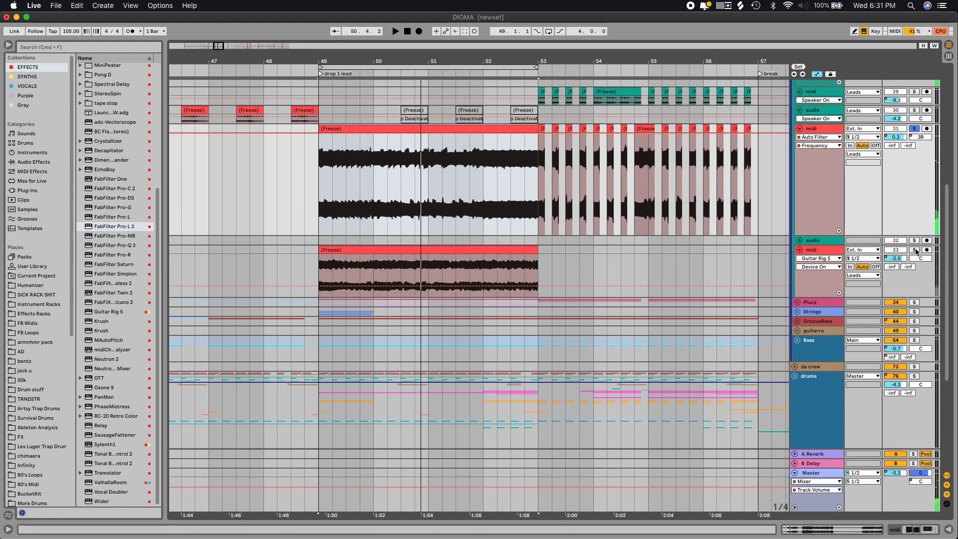
{"action": "key", "text": "space"}
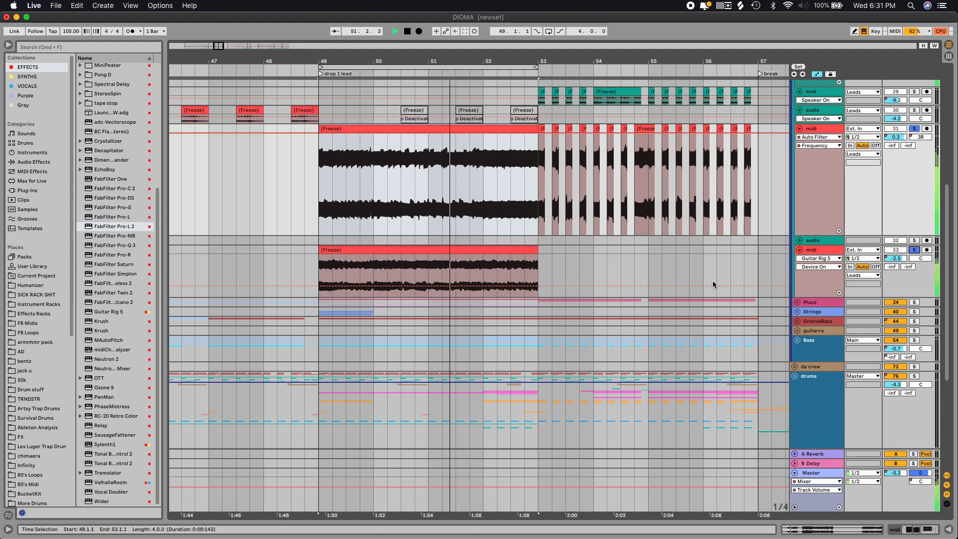
{"action": "scroll", "coordinate": [546, 265], "scroll_direction": "down", "scroll_amount": 5}
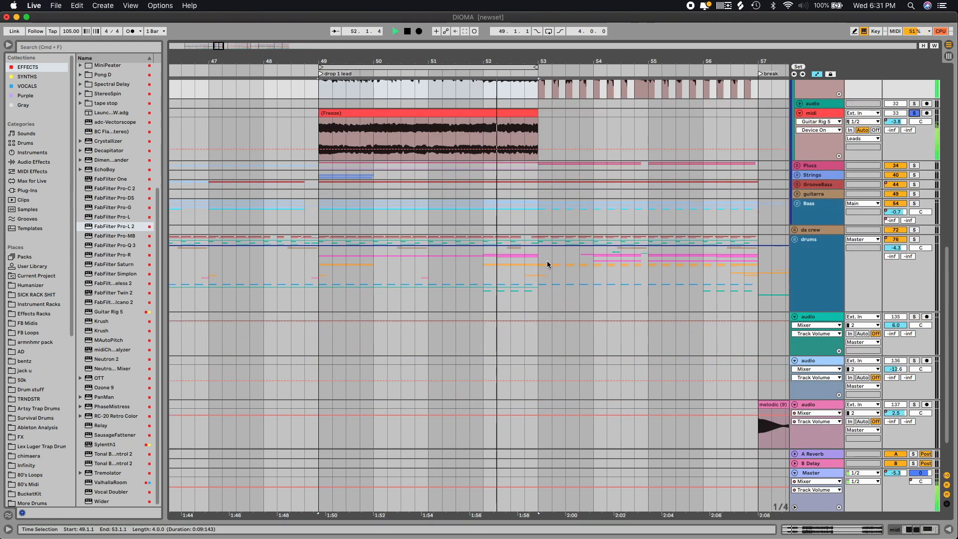
Loop the four bars from 53.1.1 to 57.1.1 with all solos cleared and play the full arrangement.
{"action": "scroll", "coordinate": [549, 262], "scroll_direction": "up", "scroll_amount": 8}
{"action": "scroll", "coordinate": [549, 262], "scroll_direction": "up", "scroll_amount": 5}
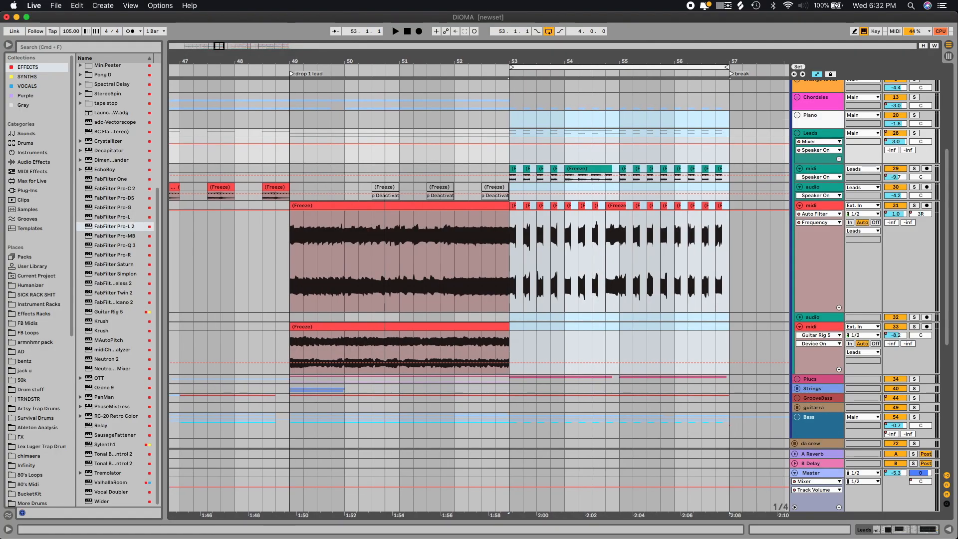
{"action": "scroll", "coordinate": [790, 251], "scroll_direction": "down", "scroll_amount": 10}
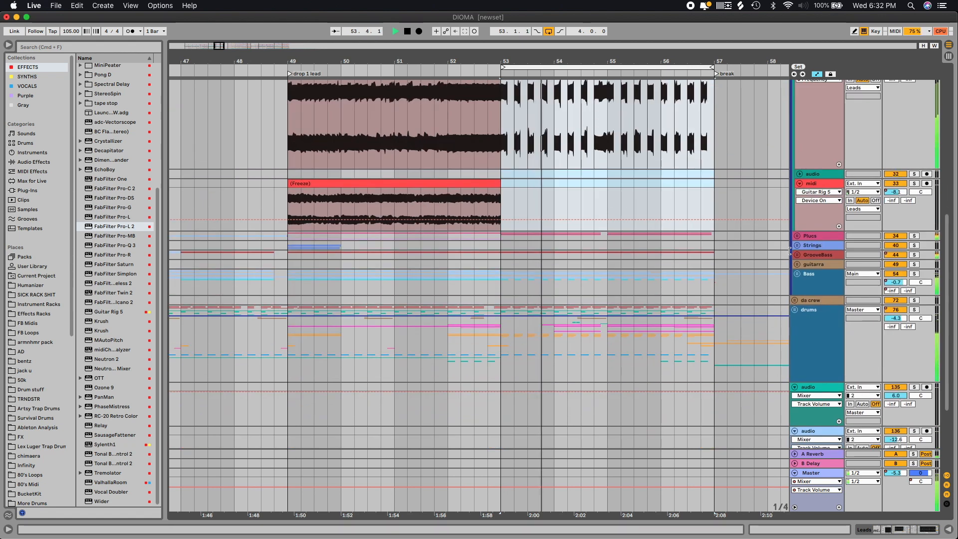
{"action": "scroll", "coordinate": [717, 221], "scroll_direction": "up", "scroll_amount": 10}
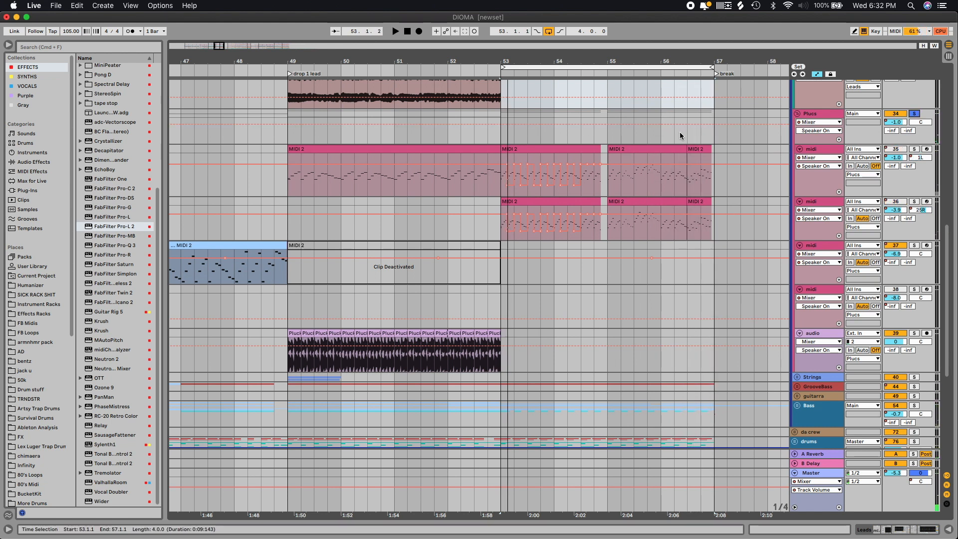
Inspect the Serum instrument on soloed Plucs midi track 36, view its Bass preset list and close it without changing the preset.
{"action": "left_click_drag", "start_coordinate": [714, 147], "coordinate": [495, 215]}
{"action": "key", "text": "super+l"}
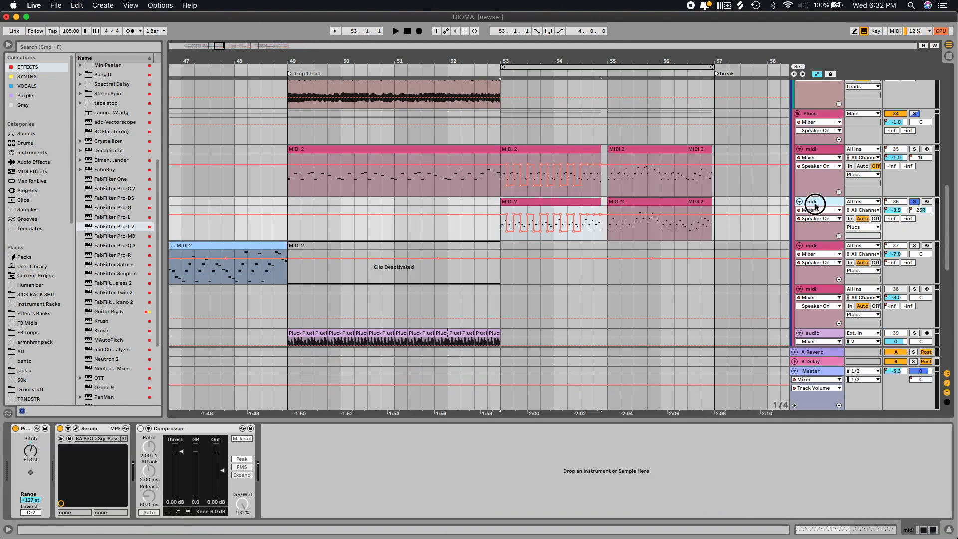
{"action": "left_click", "coordinate": [76, 428]}
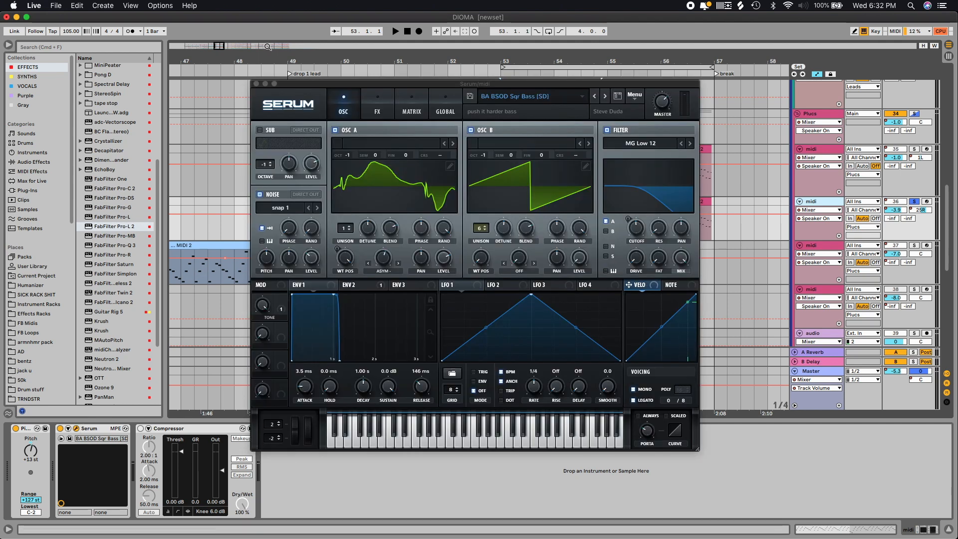
{"action": "left_click", "coordinate": [561, 103]}
{"action": "mouse_move", "coordinate": [585, 152]}
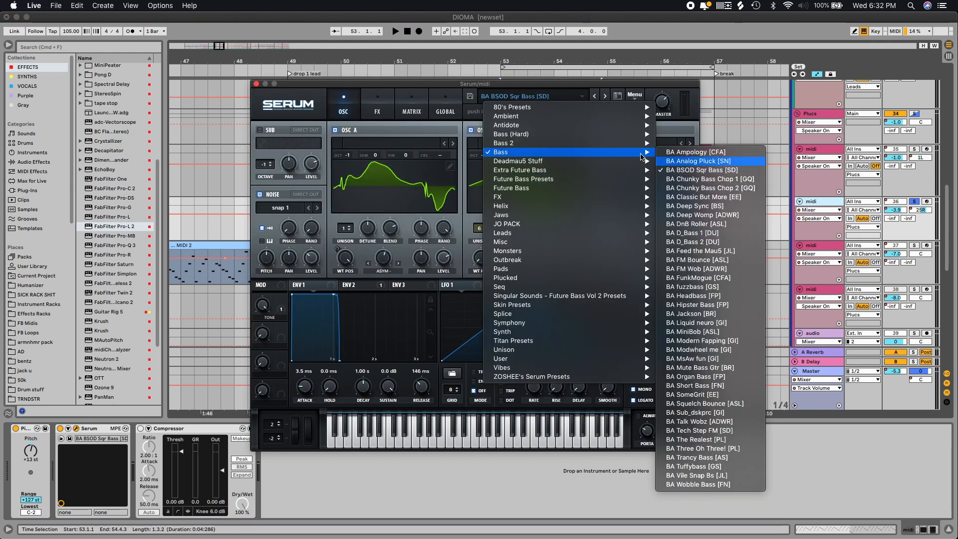
{"action": "left_click", "coordinate": [257, 84]}
{"action": "left_click", "coordinate": [257, 84]}
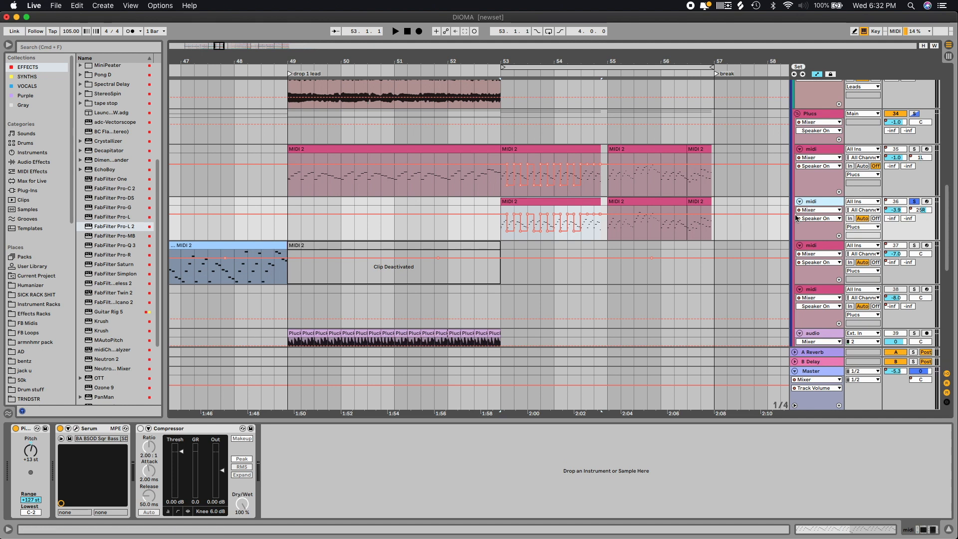
Play soloed Plucs midi track 36 through bars 53 to 57, examining its clip at 55.1.1.
{"action": "key", "text": "space"}
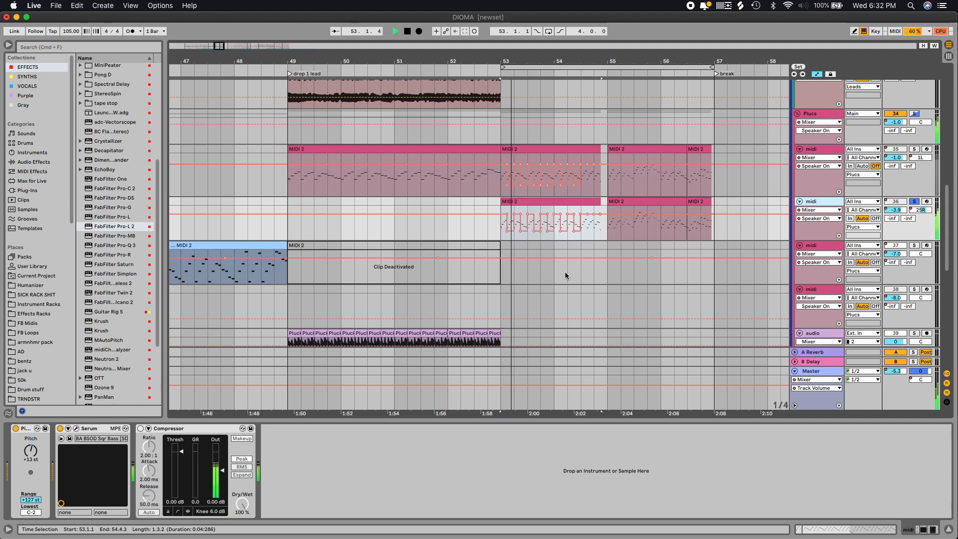
{"action": "left_click", "coordinate": [606, 229]}
{"action": "key", "text": "space"}
{"action": "left_click", "coordinate": [628, 203]}
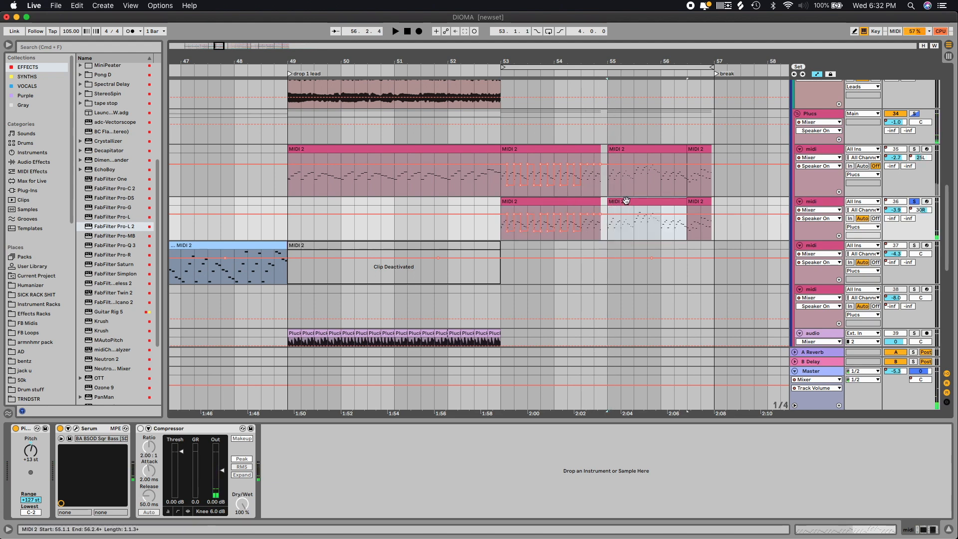
{"action": "key", "text": "plus"}
{"action": "key", "text": "plus"}
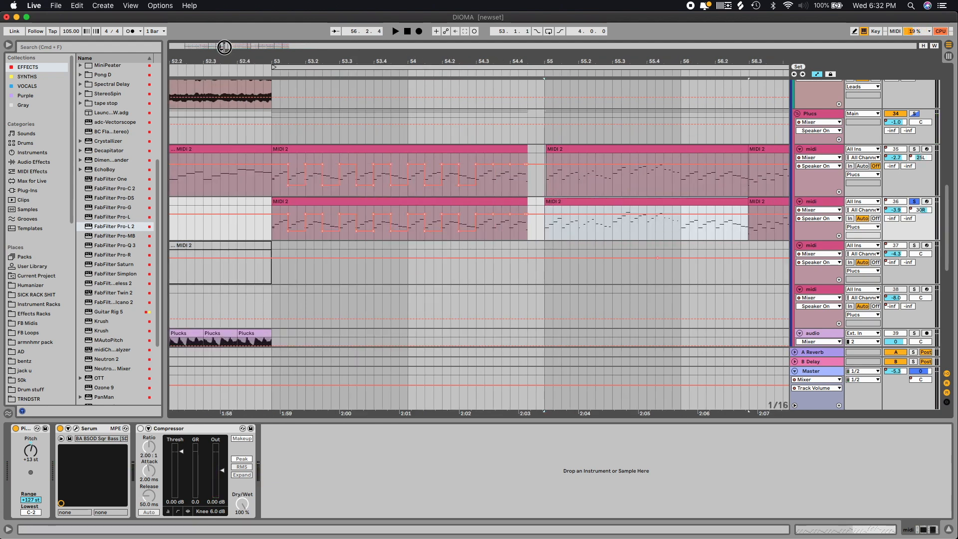
{"action": "key", "text": "minus"}
{"action": "key", "text": "space"}
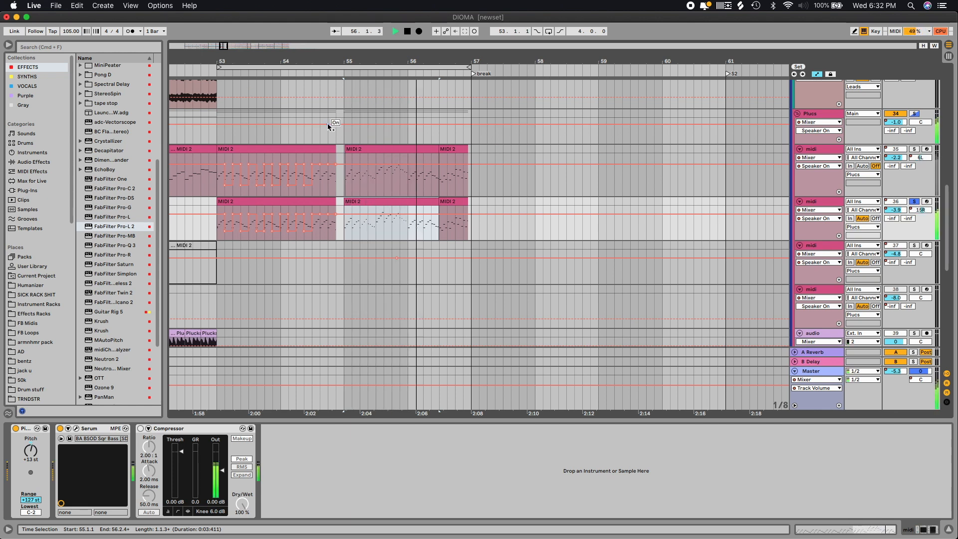
Solo Plucs midi track 35, inspect its Omnisphere patch while playing, and audition it together with soloed track 36.
{"action": "left_click", "coordinate": [833, 153]}
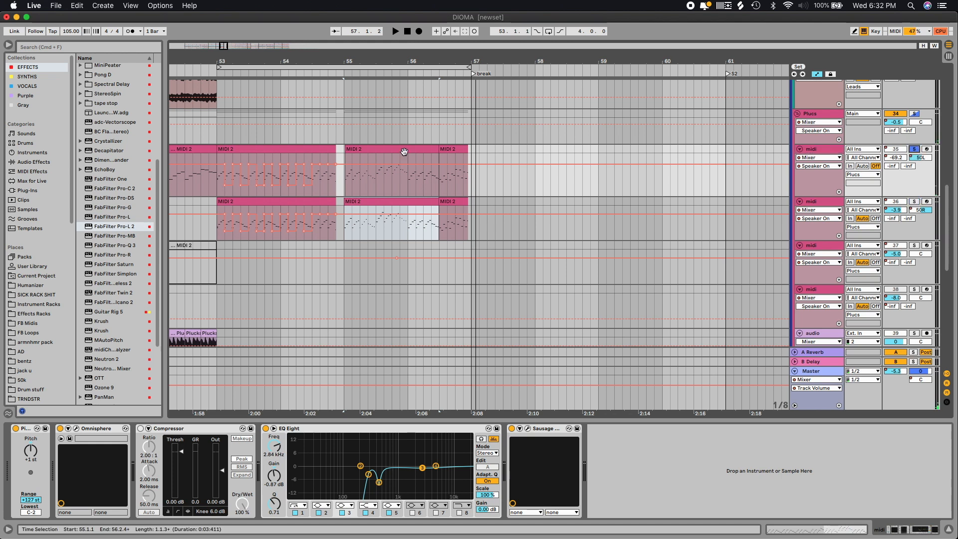
{"action": "left_click", "coordinate": [250, 148]}
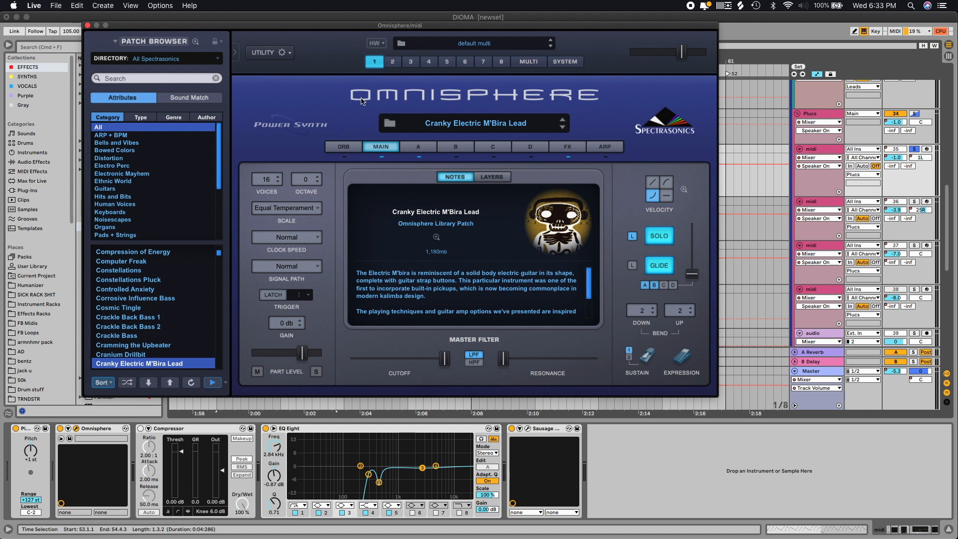
{"action": "key", "text": "space"}
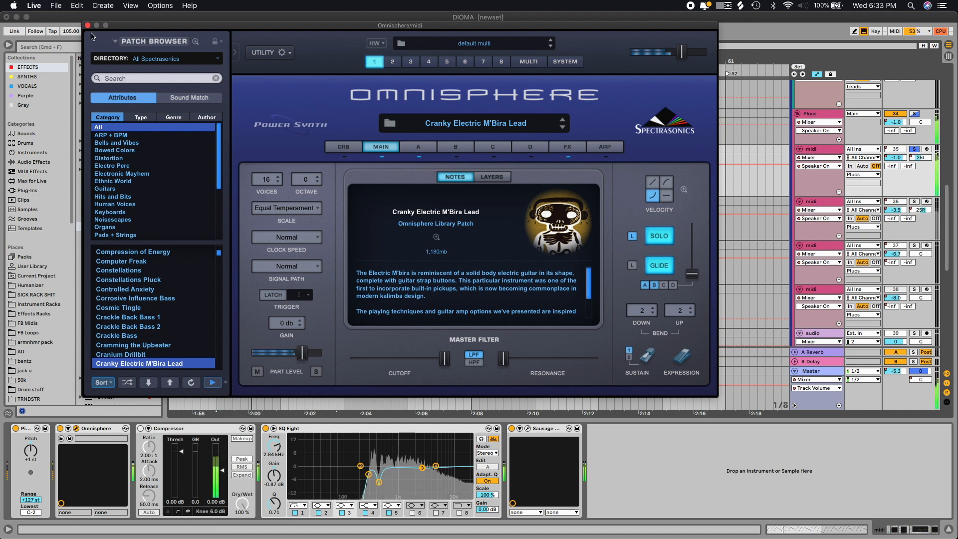
{"action": "left_click", "coordinate": [87, 25]}
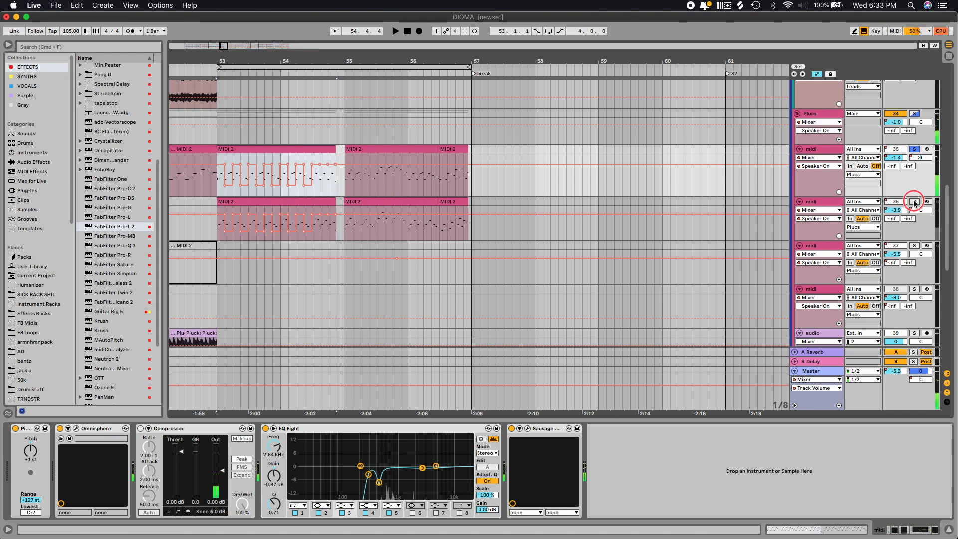
{"action": "key", "text": "space"}
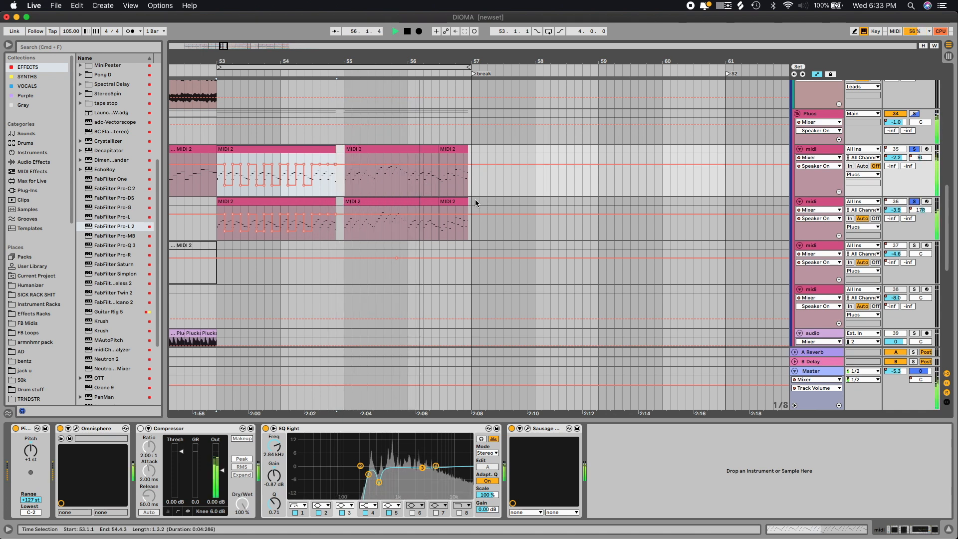
Expand the reload group within drums and play from 53.4.2 with all solos cleared through its gun and audio clips.
{"action": "scroll", "coordinate": [421, 379], "scroll_direction": "up", "scroll_amount": 5}
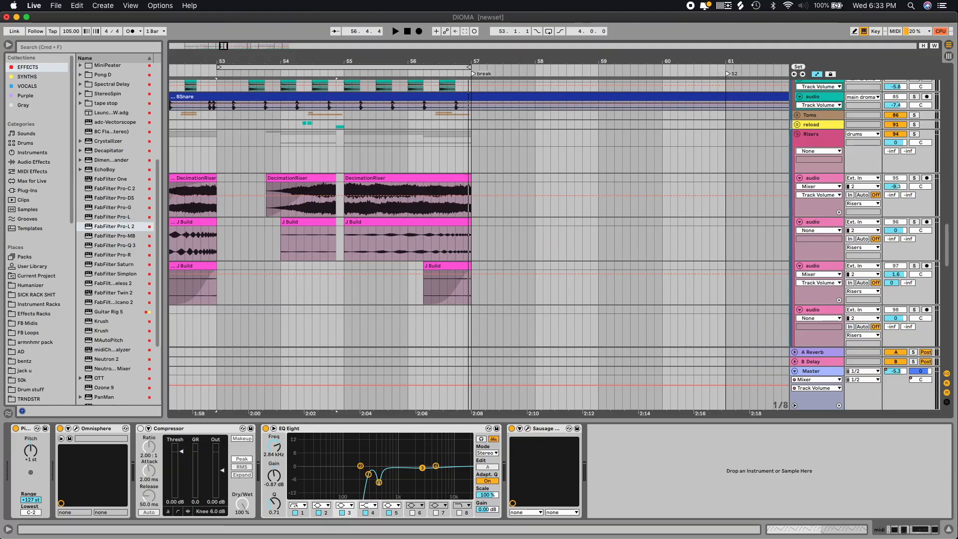
{"action": "left_click", "coordinate": [279, 158]}
{"action": "left_click", "coordinate": [292, 148]}
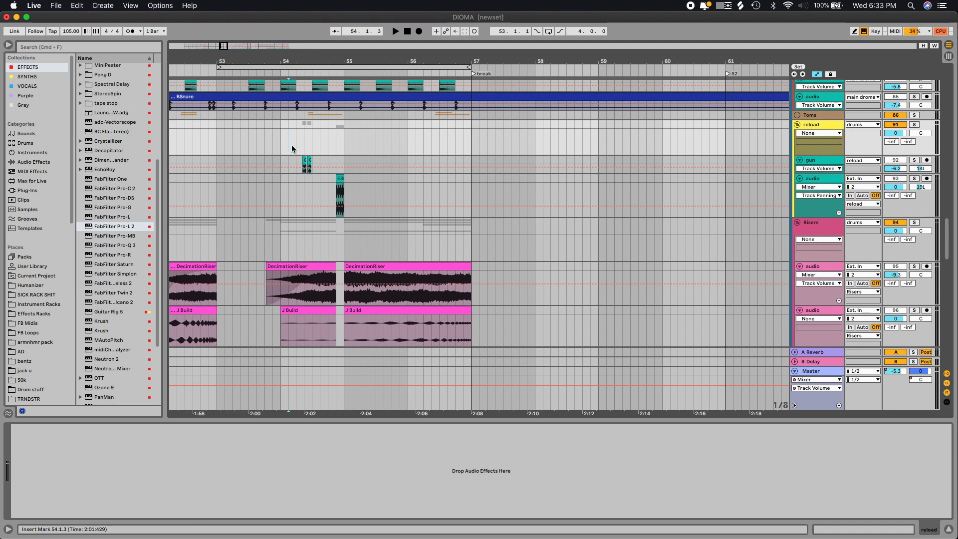
{"action": "key", "text": "plus"}
{"action": "key", "text": "plus"}
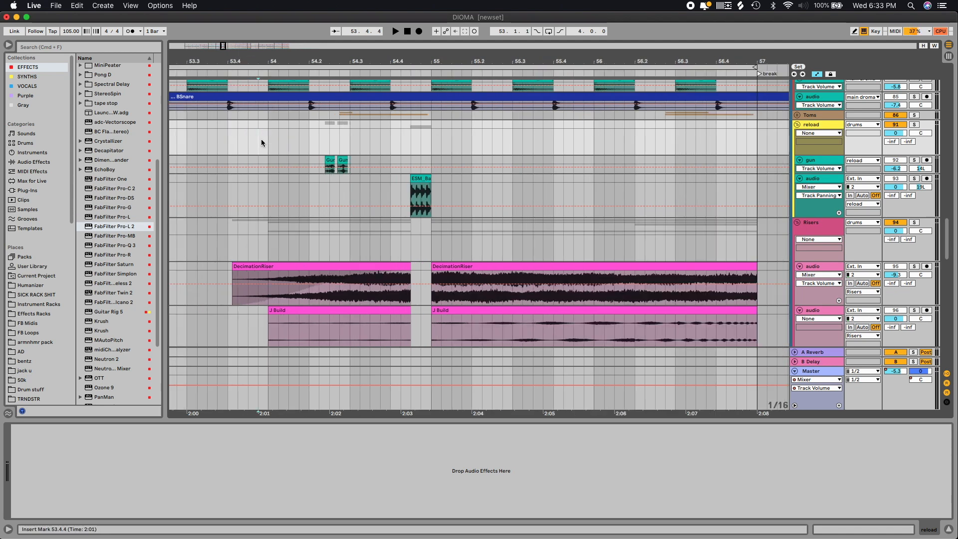
{"action": "key", "text": "space"}
{"action": "left_click", "coordinate": [915, 124]}
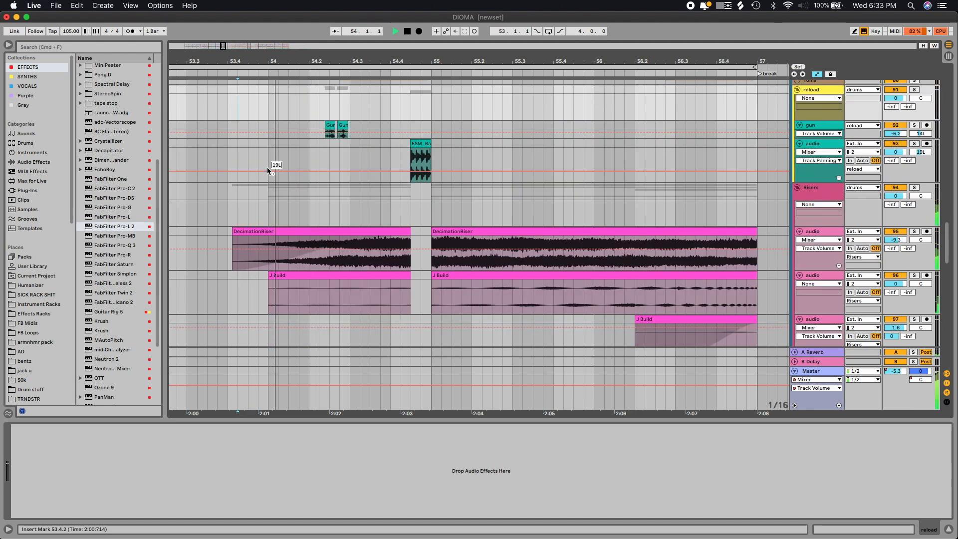
{"action": "scroll", "coordinate": [463, 229], "scroll_direction": "up", "scroll_amount": 10}
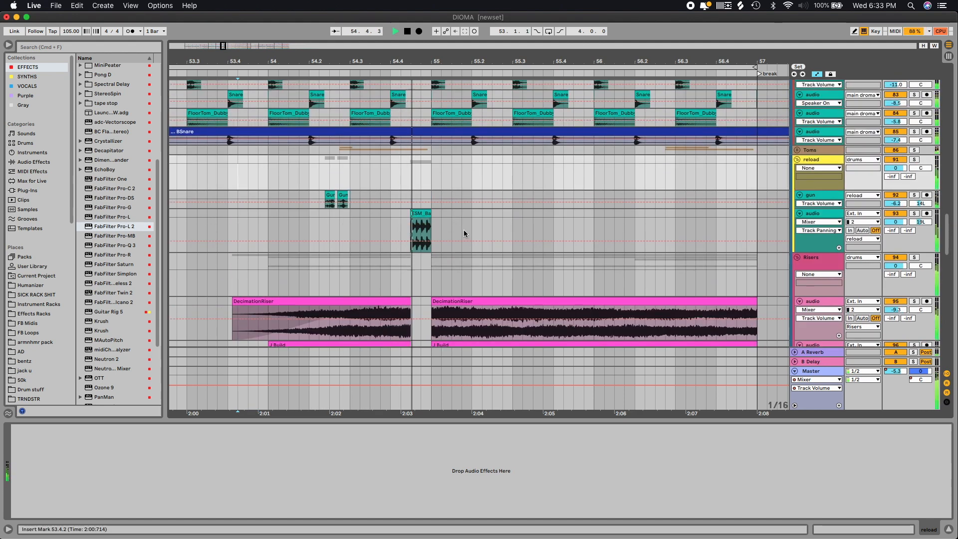
Loop the eight bars from 57.1.1 to 65.1.1 across the break and the start of S2.
{"action": "key", "text": "minus"}
{"action": "key", "text": "minus"}
{"action": "scroll", "coordinate": [424, 221], "scroll_direction": "up", "scroll_amount": 15}
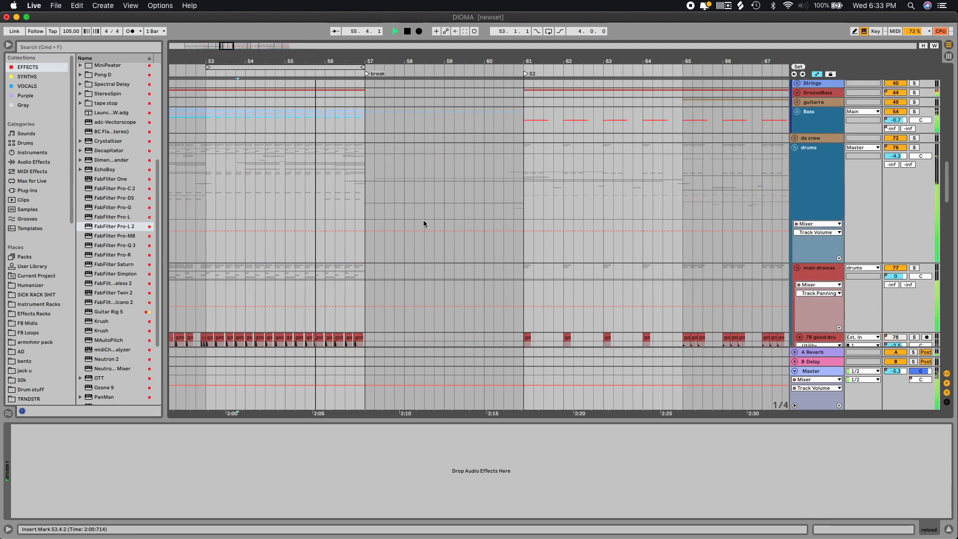
{"action": "scroll", "coordinate": [400, 125], "scroll_direction": "up", "scroll_amount": 12}
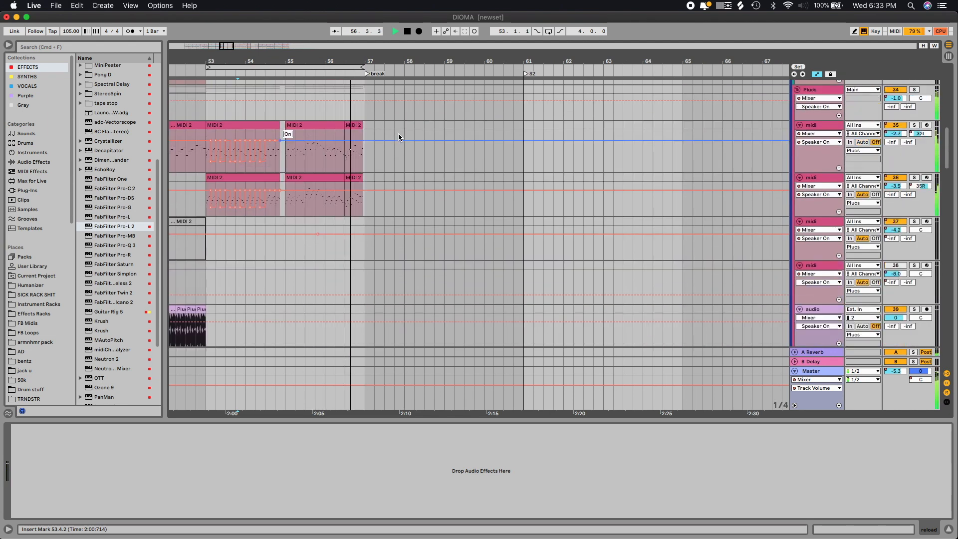
{"action": "left_click_drag", "start_coordinate": [429, 136], "coordinate": [675, 131]}
{"action": "key", "text": "super+l"}
Play the break up to S2 and hide the device detail area.
{"action": "scroll", "coordinate": [486, 127], "scroll_direction": "down", "scroll_amount": 12}
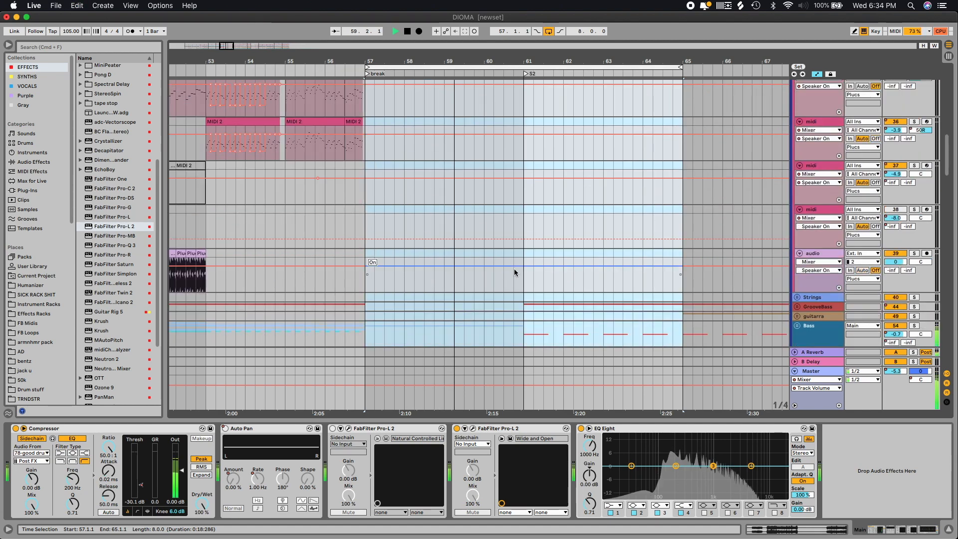
{"action": "scroll", "coordinate": [702, 400], "scroll_direction": "down", "scroll_amount": 8}
{"action": "key", "text": "super+alt+l"}
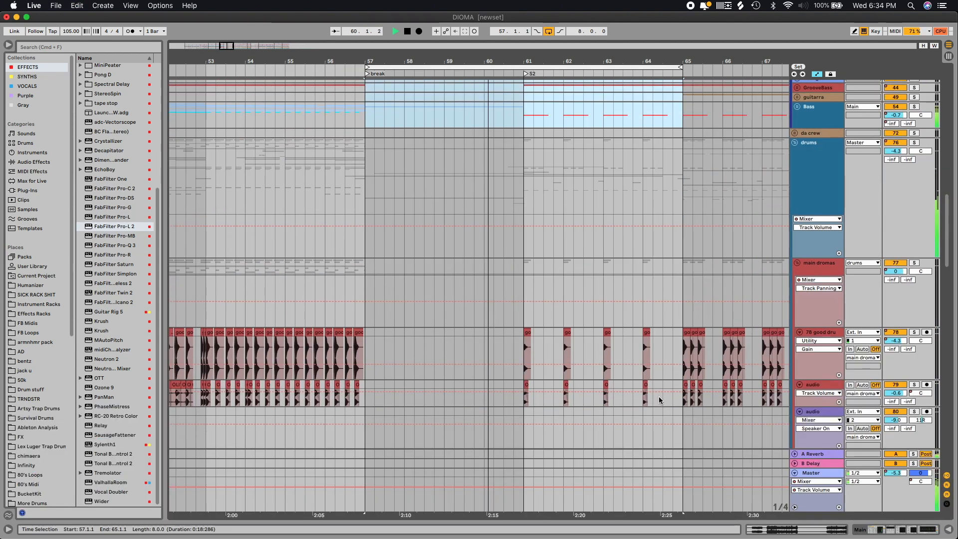
{"action": "scroll", "coordinate": [658, 399], "scroll_direction": "up", "scroll_amount": 20}
{"action": "key", "text": "space"}
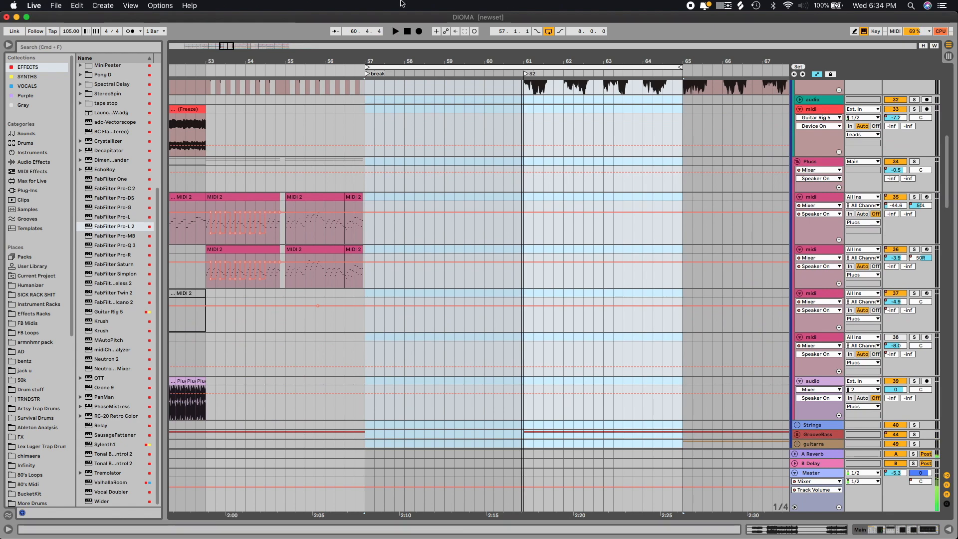
Select the frozen Leads midi track 31 clip at S2 and expand the Bass group.
{"action": "scroll", "coordinate": [509, 214], "scroll_direction": "up", "scroll_amount": 20}
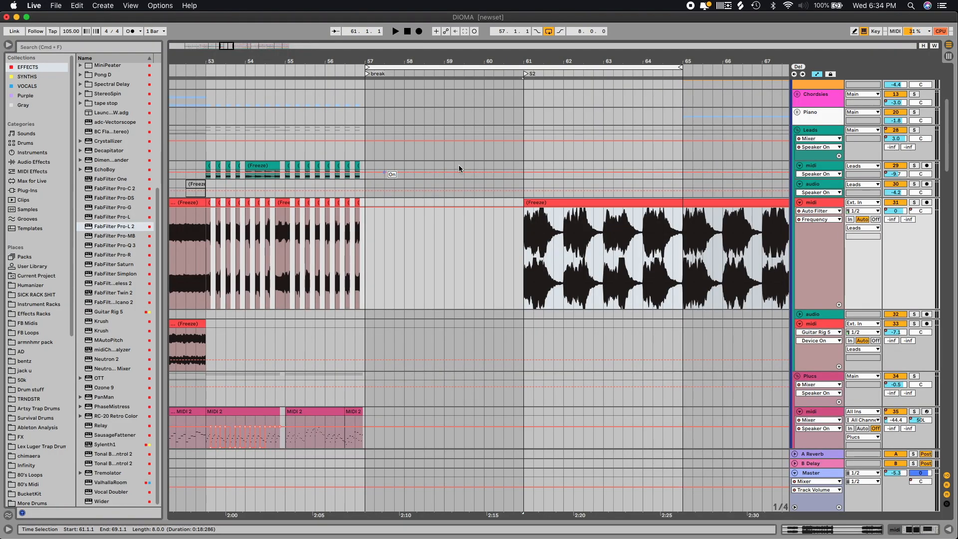
{"action": "scroll", "coordinate": [715, 224], "scroll_direction": "up", "scroll_amount": 8}
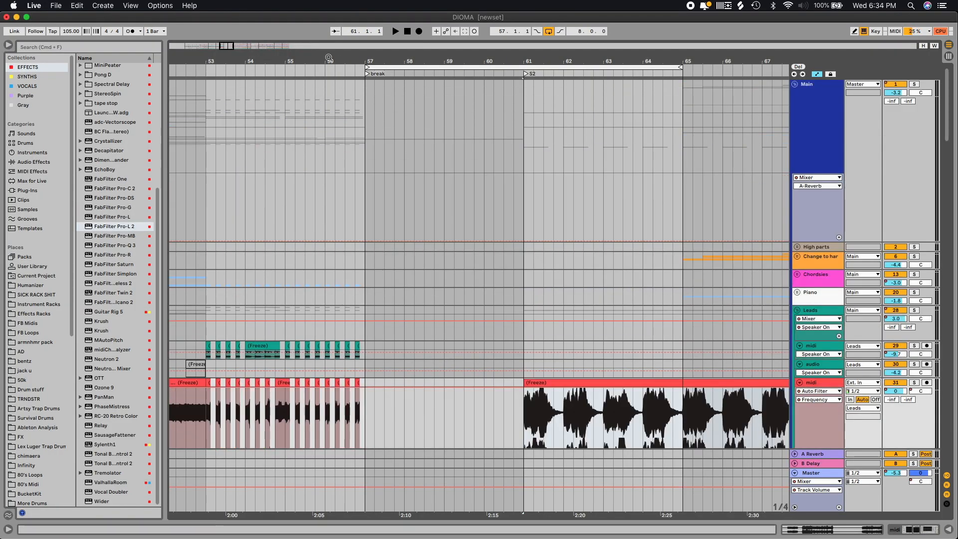
{"action": "scroll", "coordinate": [394, 105], "scroll_direction": "right", "scroll_amount": 2}
{"action": "scroll", "coordinate": [474, 235], "scroll_direction": "down", "scroll_amount": 15}
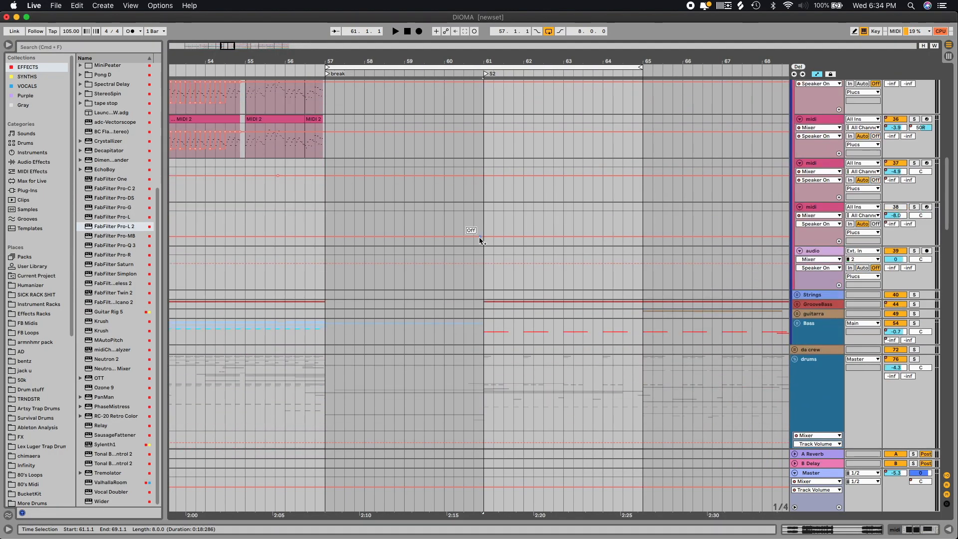
{"action": "left_click", "coordinate": [797, 232]}
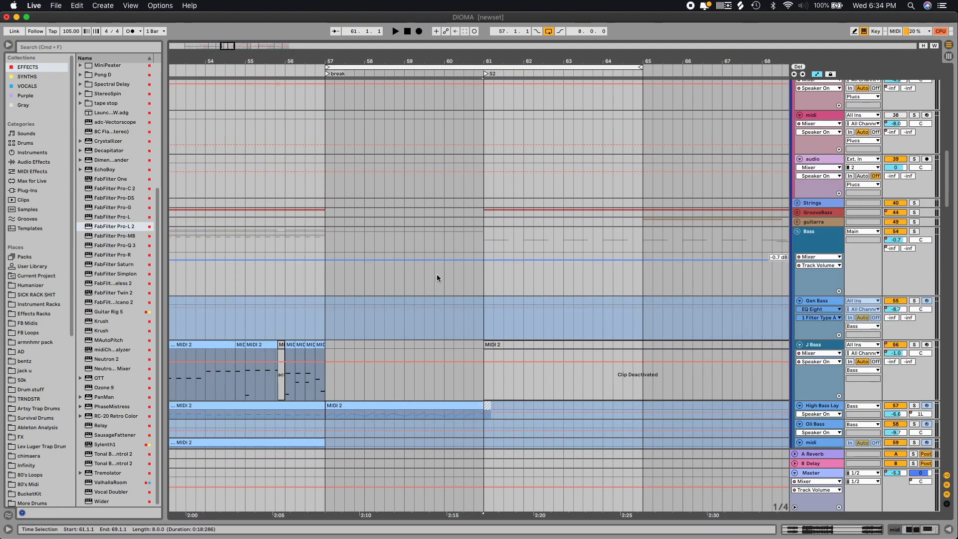
Loop the first four bars of S2 from 61.1.1 to 65.1.1 and play them with GrooveBass and Bass soloed.
{"action": "left_click_drag", "start_coordinate": [483, 287], "coordinate": [640, 280]}
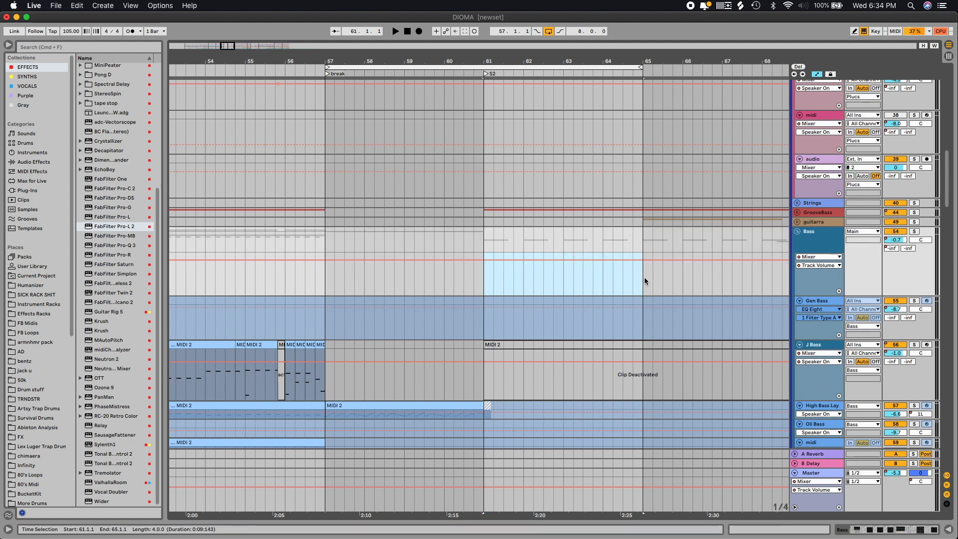
{"action": "scroll", "coordinate": [644, 281], "scroll_direction": "down", "scroll_amount": 5}
{"action": "key", "text": "super+l"}
{"action": "key", "text": "space"}
{"action": "scroll", "coordinate": [698, 213], "scroll_direction": "up", "scroll_amount": 5}
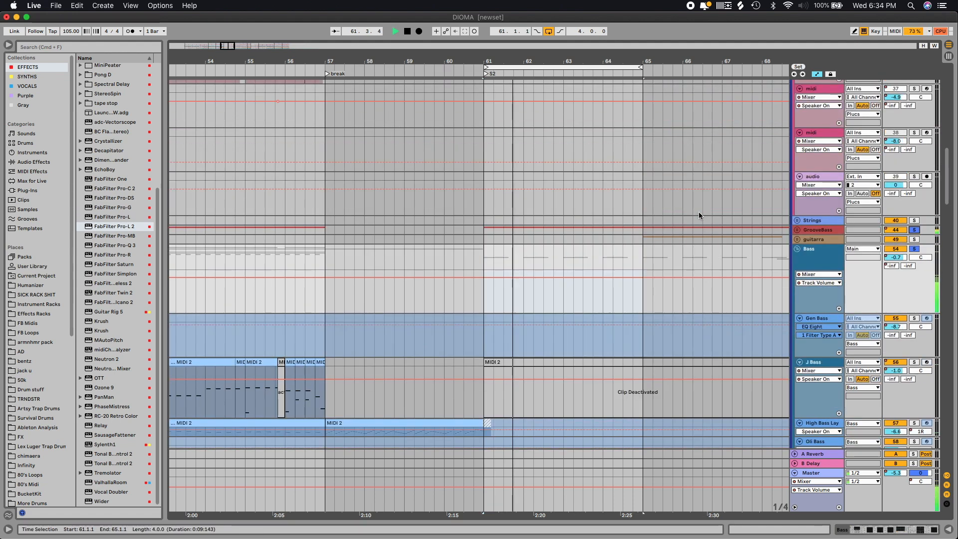
Examine the Bass group's tracks down to Sub Bass while the soloed bass loop plays, and stop playback.
{"action": "scroll", "coordinate": [696, 217], "scroll_direction": "down", "scroll_amount": 8}
{"action": "scroll", "coordinate": [699, 224], "scroll_direction": "down", "scroll_amount": 15}
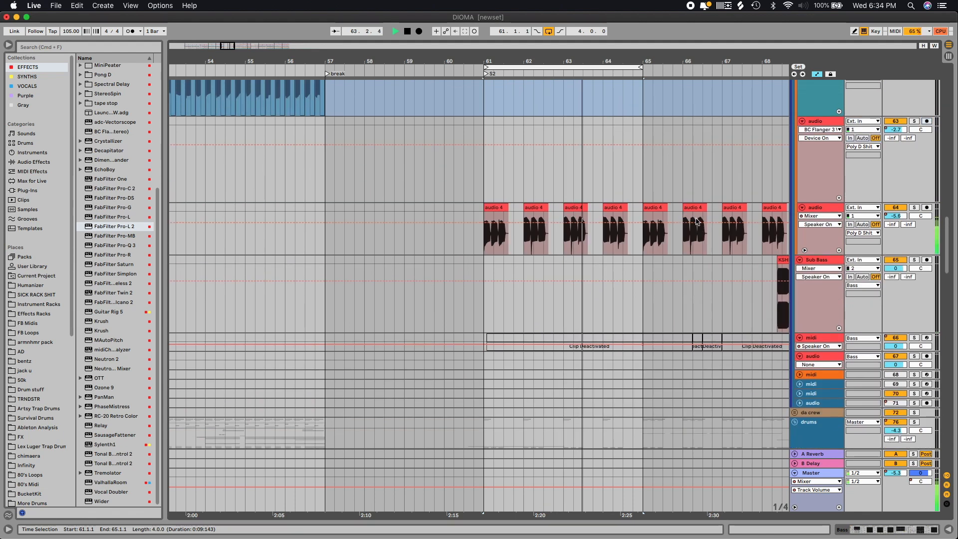
{"action": "scroll", "coordinate": [696, 218], "scroll_direction": "up", "scroll_amount": 3}
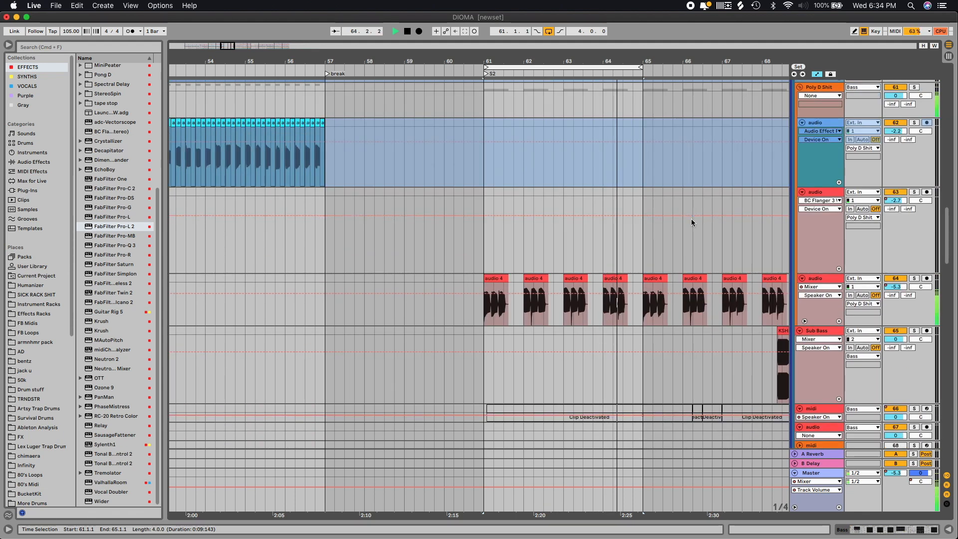
{"action": "scroll", "coordinate": [692, 219], "scroll_direction": "up", "scroll_amount": 8}
{"action": "key", "text": "space"}
Solo Leads midi track 31, show its device chain and play it over the S2 loop.
{"action": "scroll", "coordinate": [691, 218], "scroll_direction": "up", "scroll_amount": 20}
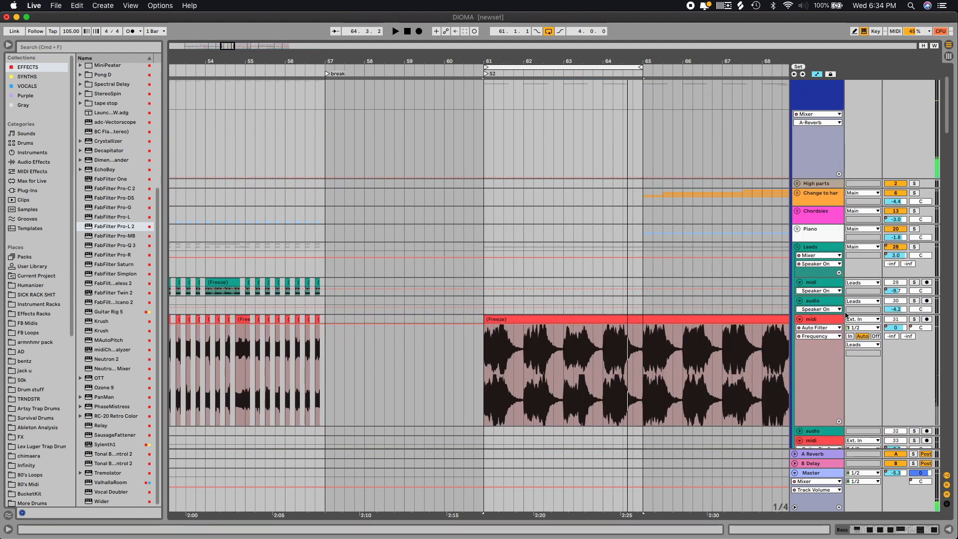
{"action": "key", "text": "space"}
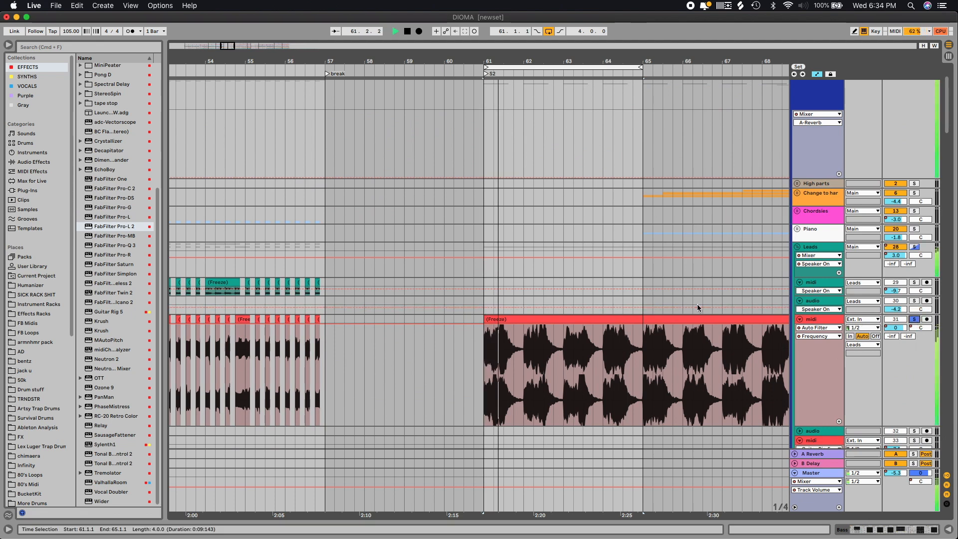
{"action": "left_click", "coordinate": [878, 528]}
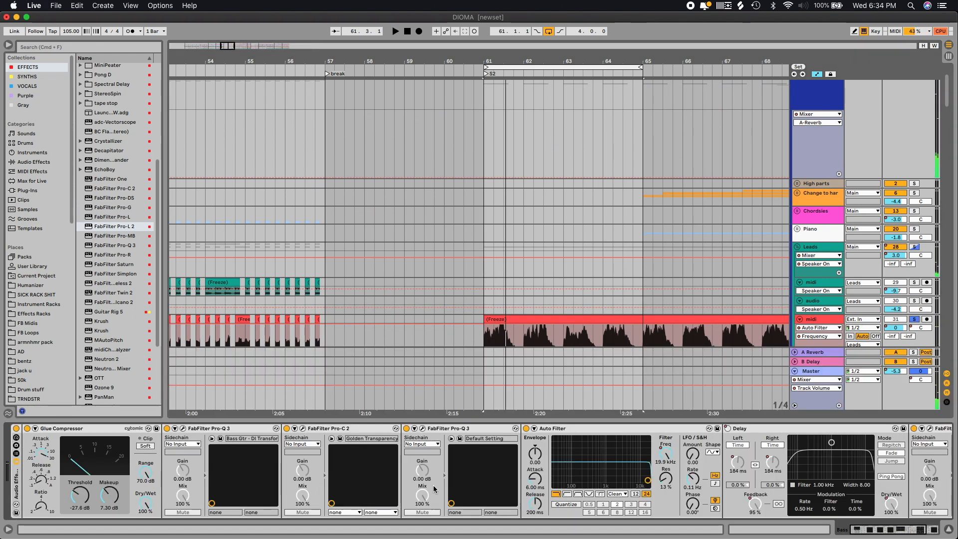
{"action": "left_click", "coordinate": [837, 323]}
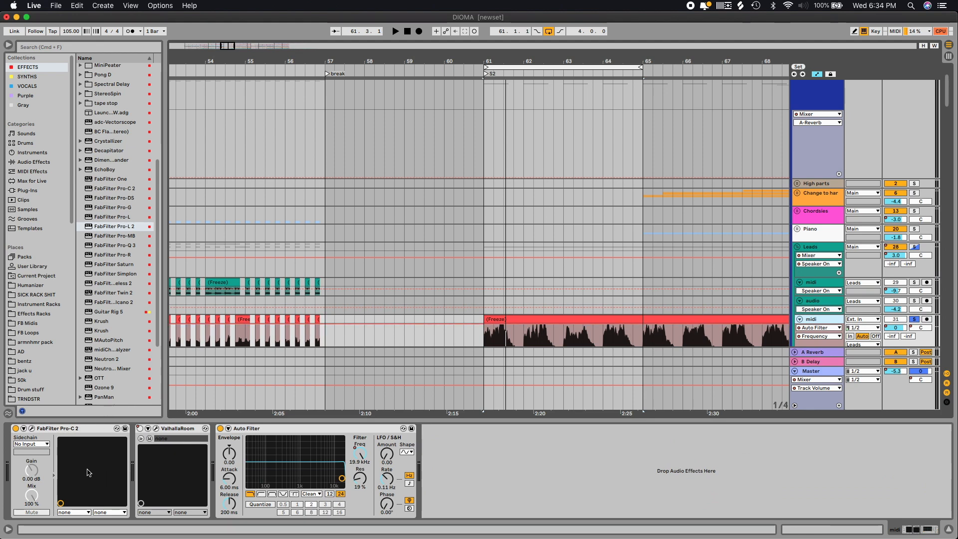
{"action": "scroll", "coordinate": [695, 212], "scroll_direction": "down", "scroll_amount": 3}
{"action": "key", "text": "space"}
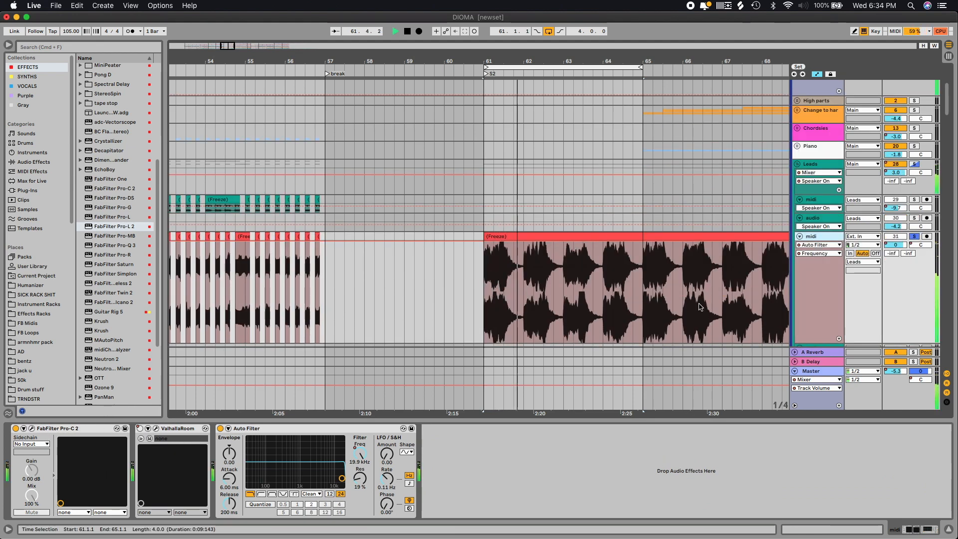
Look along the frozen clips of Leads midi track 31 during playback, hide the device detail area and stop playback.
{"action": "scroll", "coordinate": [689, 334], "scroll_direction": "down", "scroll_amount": 2}
{"action": "scroll", "coordinate": [515, 260], "scroll_direction": "right", "scroll_amount": 8}
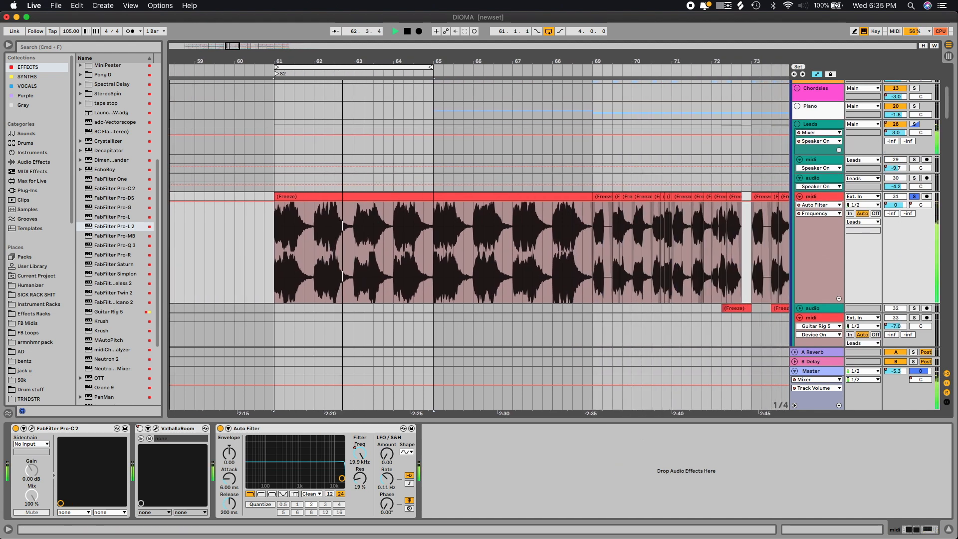
{"action": "left_click_drag", "start_coordinate": [501, 418], "coordinate": [518, 424]}
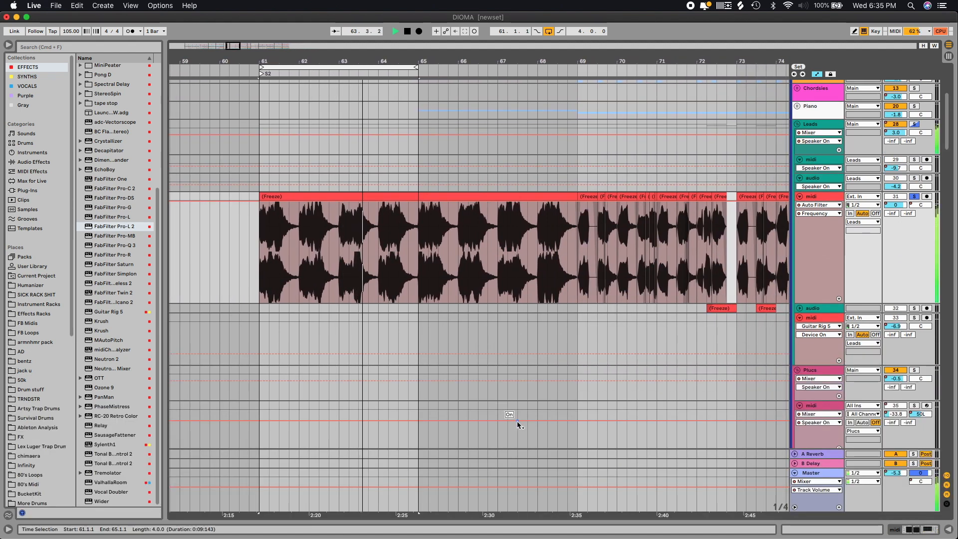
{"action": "scroll", "coordinate": [517, 424], "scroll_direction": "down", "scroll_amount": 2}
{"action": "key", "text": "space"}
Unfold and solo audio track 124 in the hats group and play it from 61.1.1.
{"action": "scroll", "coordinate": [484, 322], "scroll_direction": "down", "scroll_amount": 15}
{"action": "scroll", "coordinate": [483, 323], "scroll_direction": "down", "scroll_amount": 15}
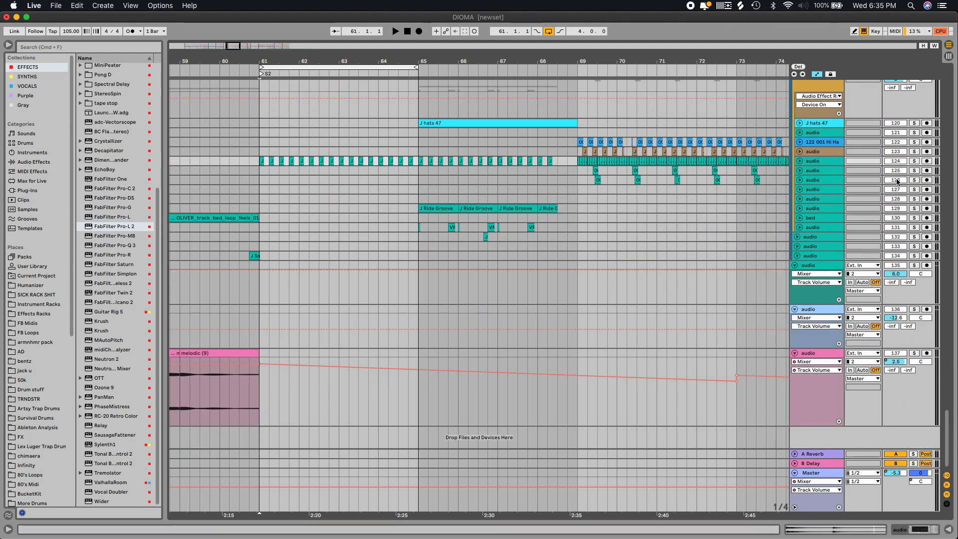
{"action": "left_click", "coordinate": [801, 161]}
{"action": "left_click", "coordinate": [914, 160]}
{"action": "key", "text": "space"}
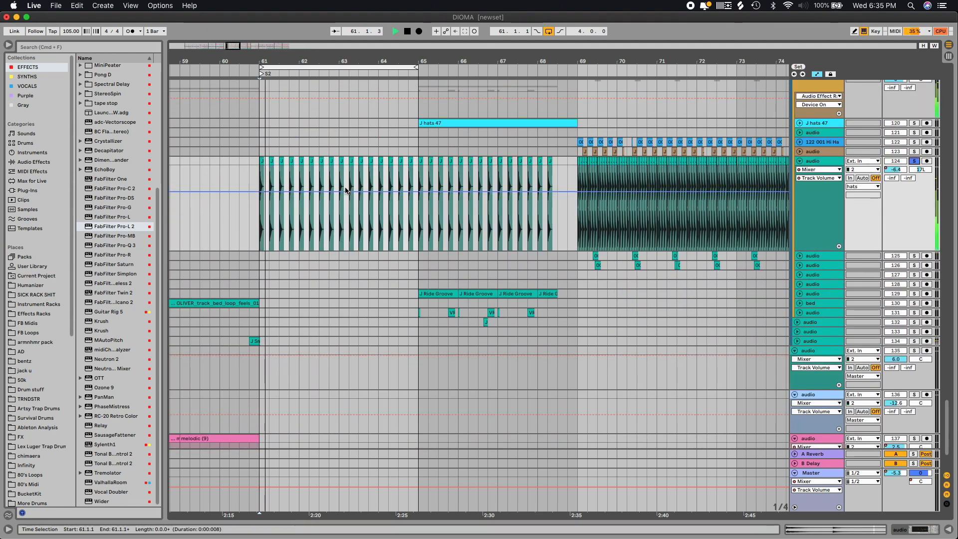
Solo the cymbals v2 and cymbals groups in place of hats track 124 and play the S2 loop.
{"action": "scroll", "coordinate": [542, 240], "scroll_direction": "up", "scroll_amount": 10}
{"action": "left_click", "coordinate": [914, 197]}
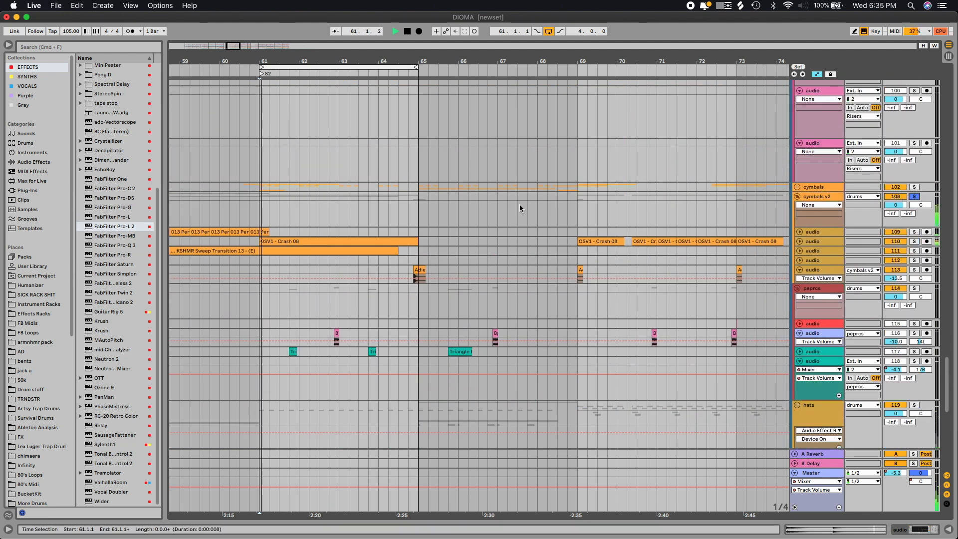
{"action": "left_click", "coordinate": [915, 187]}
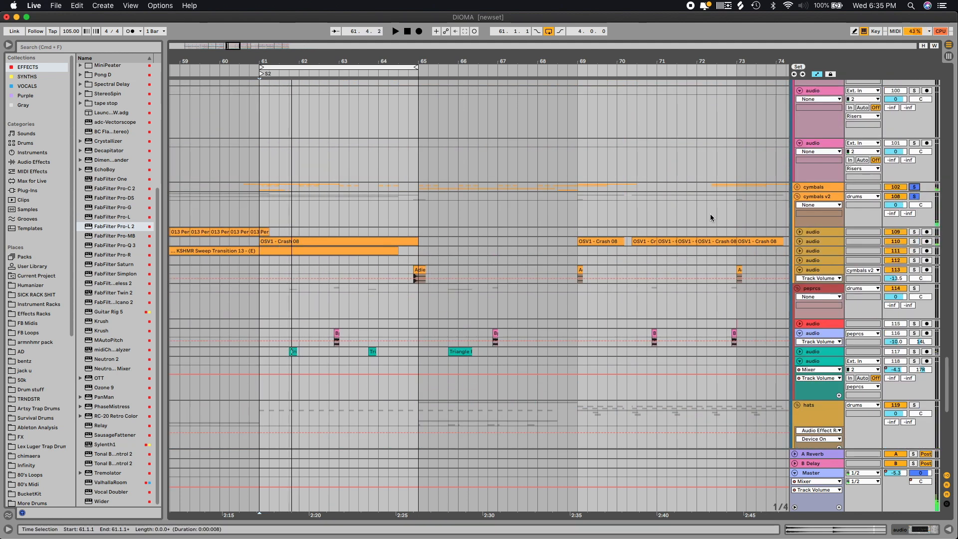
{"action": "scroll", "coordinate": [410, 220], "scroll_direction": "down", "scroll_amount": 4}
{"action": "scroll", "coordinate": [406, 220], "scroll_direction": "down", "scroll_amount": 8}
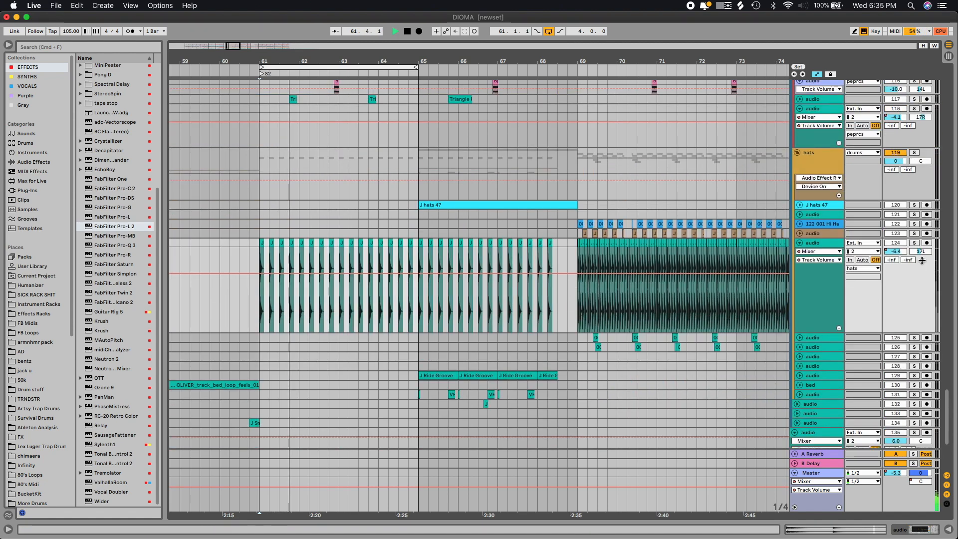
{"action": "scroll", "coordinate": [783, 280], "scroll_direction": "down", "scroll_amount": 7}
Expand the cymbals group and replay its soloed tracks from 61.1.1.
{"action": "scroll", "coordinate": [782, 280], "scroll_direction": "up", "scroll_amount": 15}
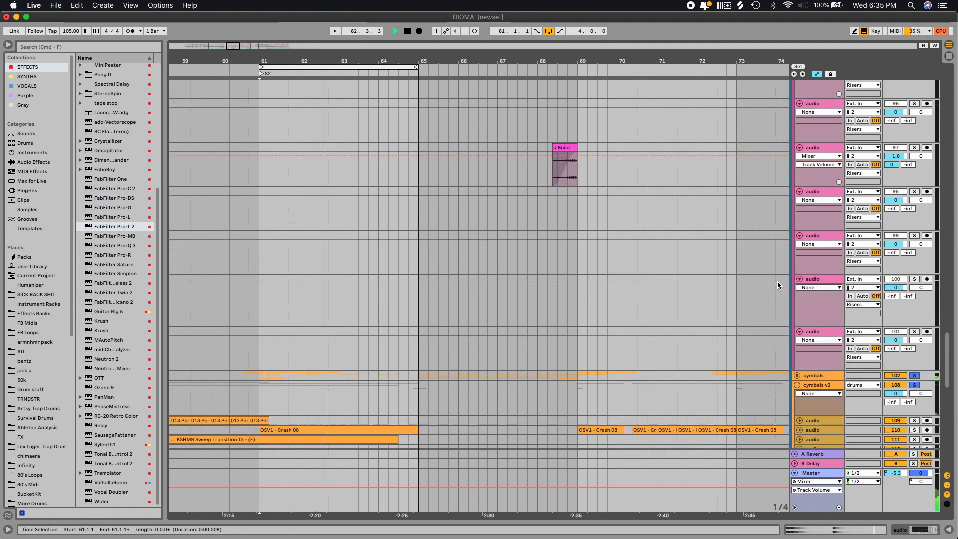
{"action": "left_click", "coordinate": [797, 376]}
{"action": "scroll", "coordinate": [604, 285], "scroll_direction": "down", "scroll_amount": 10}
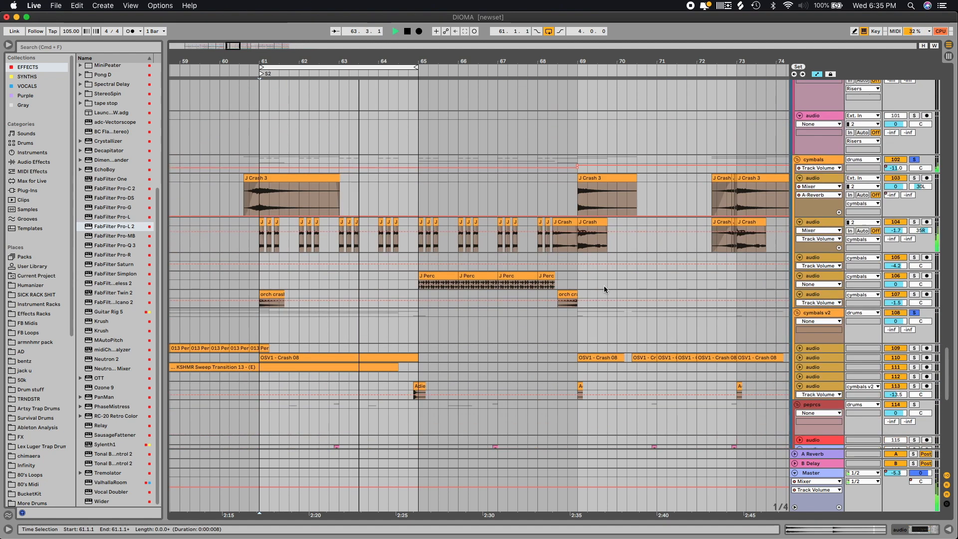
{"action": "key", "text": "space"}
{"action": "left_click", "coordinate": [260, 245]}
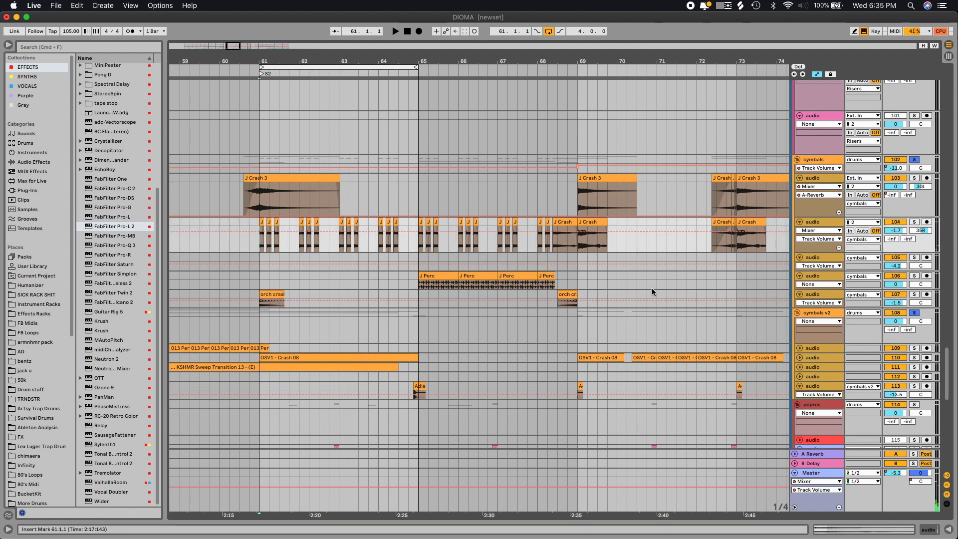
{"action": "key", "text": "space"}
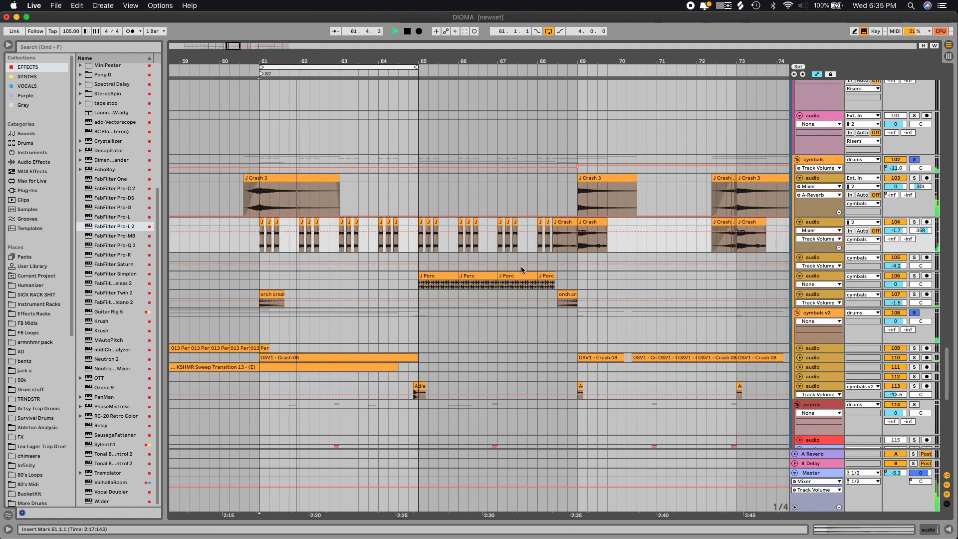
Unfold cymbals audio track 106 and loop its J Perc section from 65.1.1 to 69.1.1.
{"action": "scroll", "coordinate": [520, 265], "scroll_direction": "up", "scroll_amount": 6}
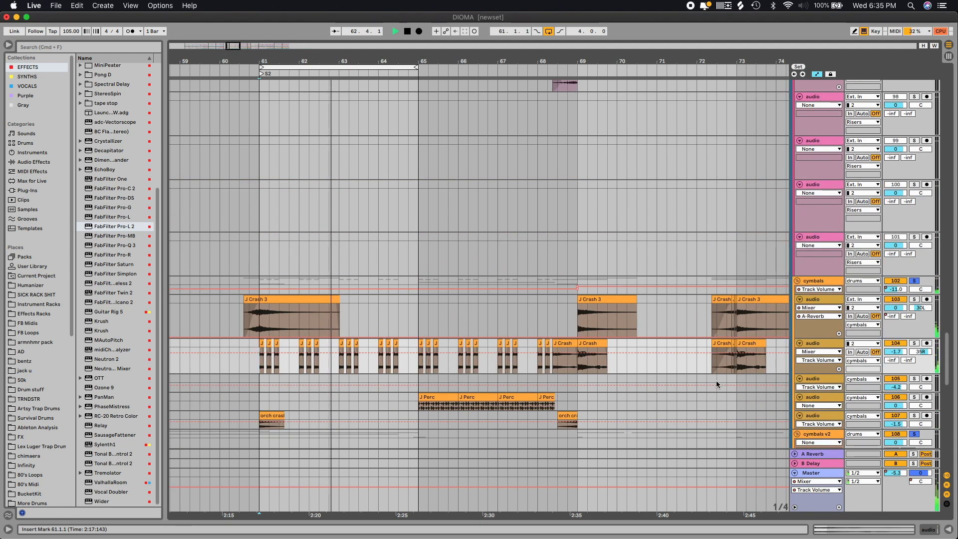
{"action": "scroll", "coordinate": [438, 373], "scroll_direction": "down", "scroll_amount": 4}
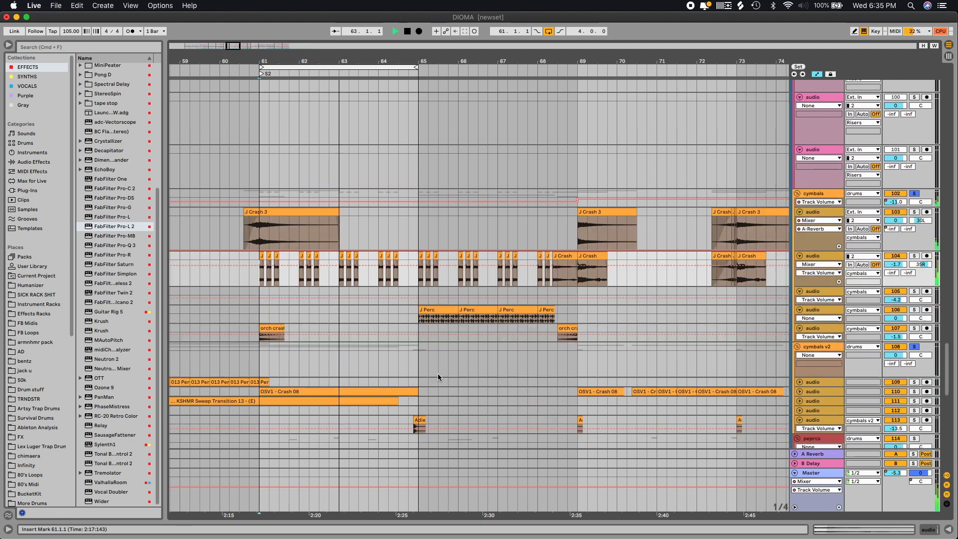
{"action": "left_click", "coordinate": [817, 323]}
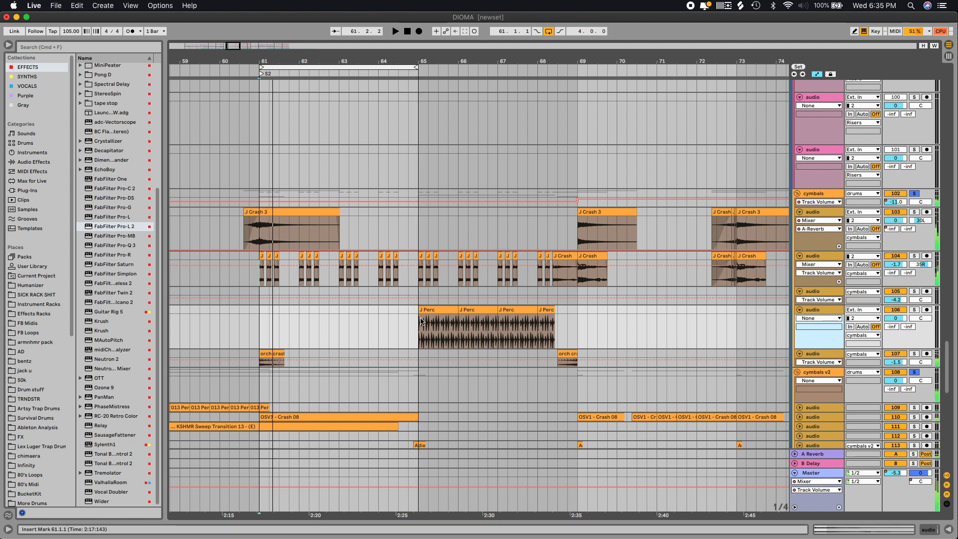
{"action": "left_click_drag", "start_coordinate": [421, 321], "coordinate": [577, 312]}
{"action": "key", "text": "super+l"}
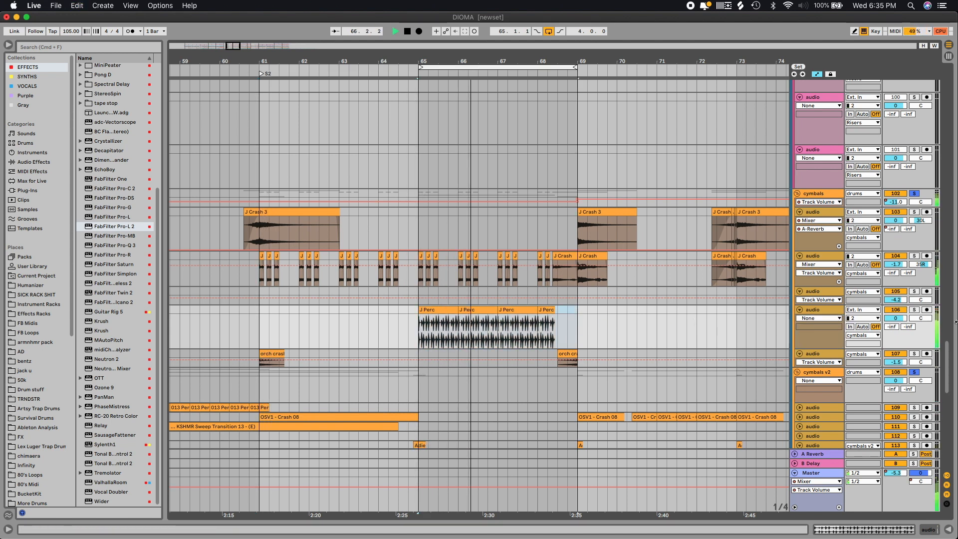
Solo cymbals track 106 to audition its first J Perc clip, and return the solo to the whole cymbals group.
{"action": "key", "text": "space"}
{"action": "left_click", "coordinate": [915, 309]}
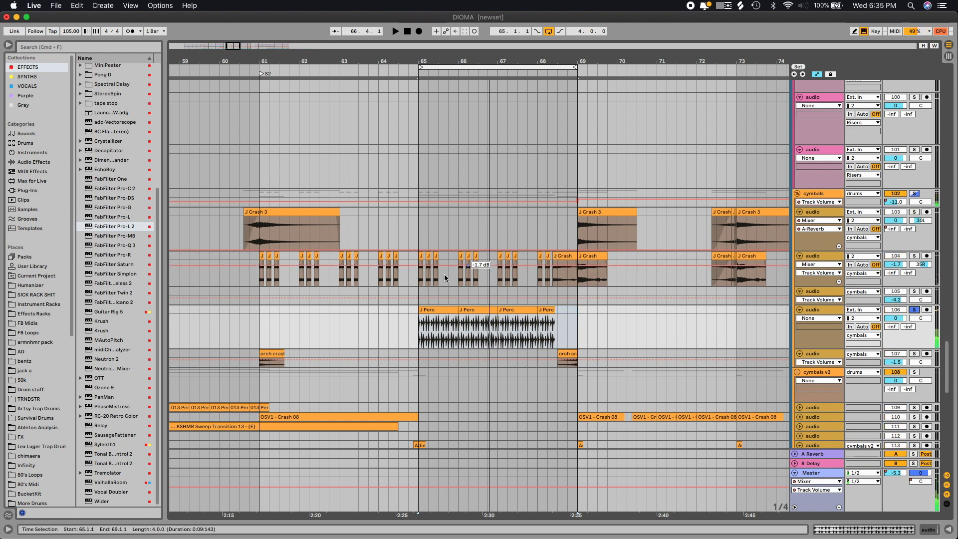
{"action": "left_click", "coordinate": [437, 309]}
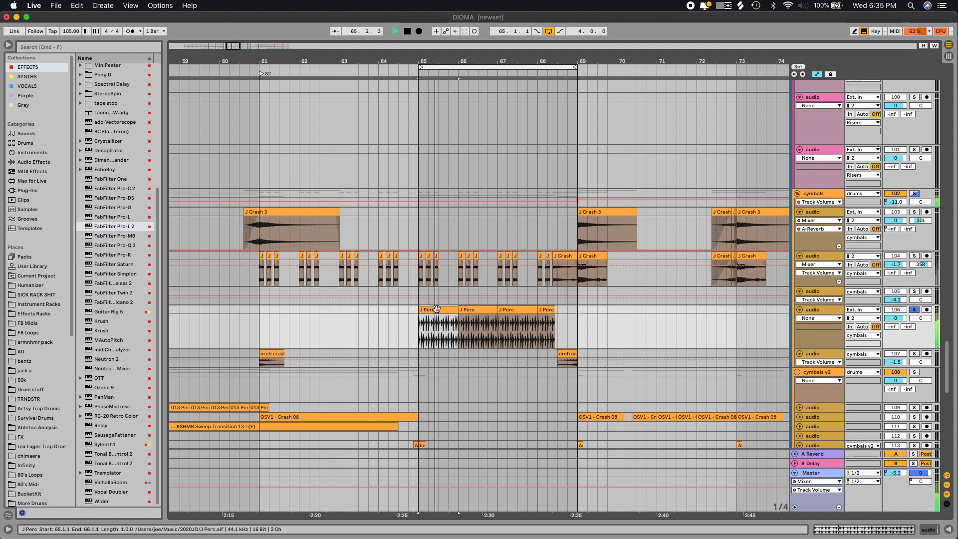
{"action": "key", "text": "space"}
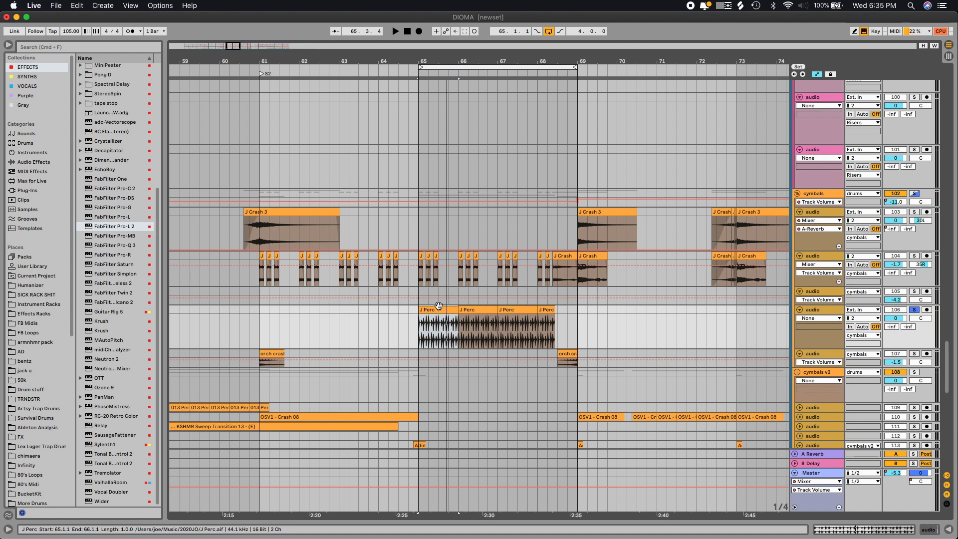
{"action": "key", "text": "space"}
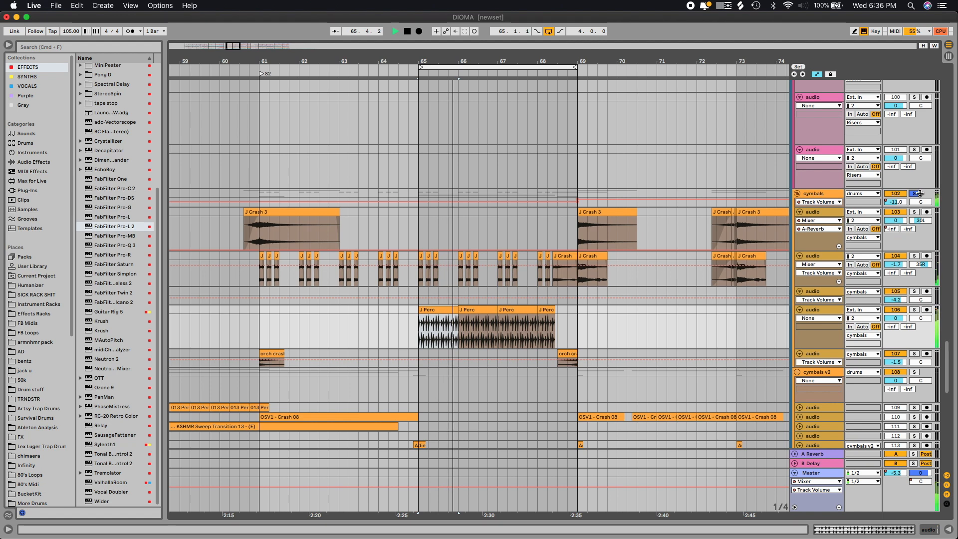
Loop the eight bars of S2 from 61.1.1 to 69.1.1 and play them with no tracks soloed.
{"action": "left_click_drag", "start_coordinate": [463, 72], "coordinate": [303, 71]}
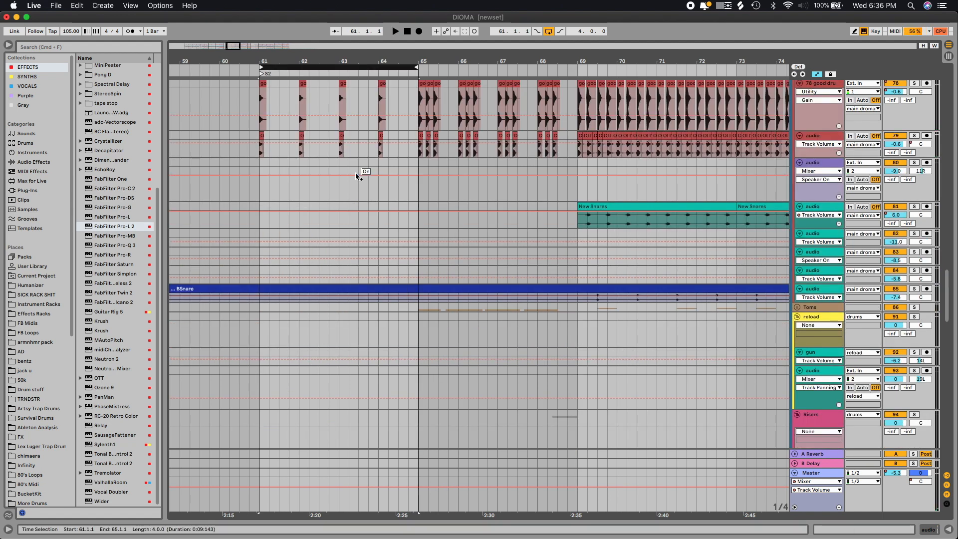
{"action": "scroll", "coordinate": [357, 176], "scroll_direction": "down", "scroll_amount": 10}
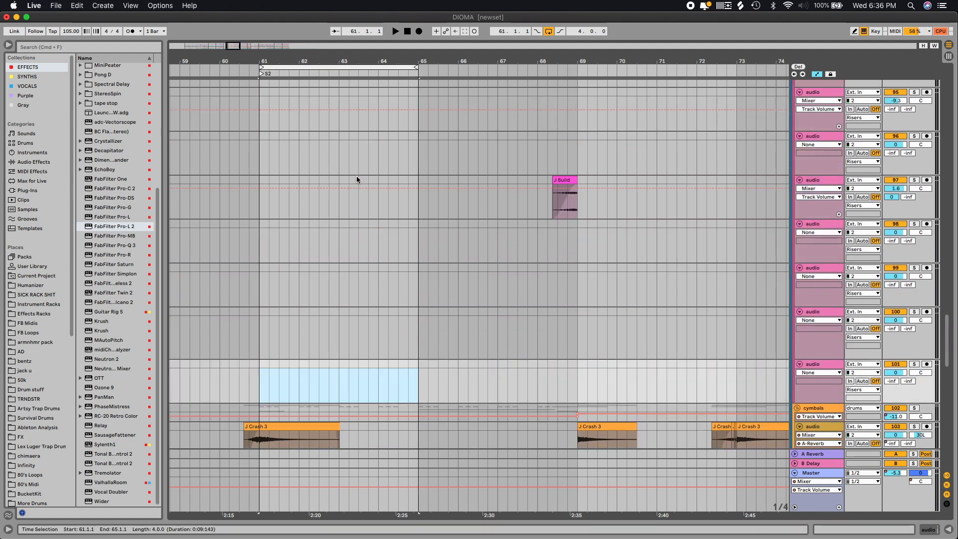
{"action": "left_click_drag", "start_coordinate": [414, 70], "coordinate": [576, 71]}
{"action": "scroll", "coordinate": [559, 159], "scroll_direction": "up", "scroll_amount": 10}
{"action": "scroll", "coordinate": [551, 165], "scroll_direction": "up", "scroll_amount": 20}
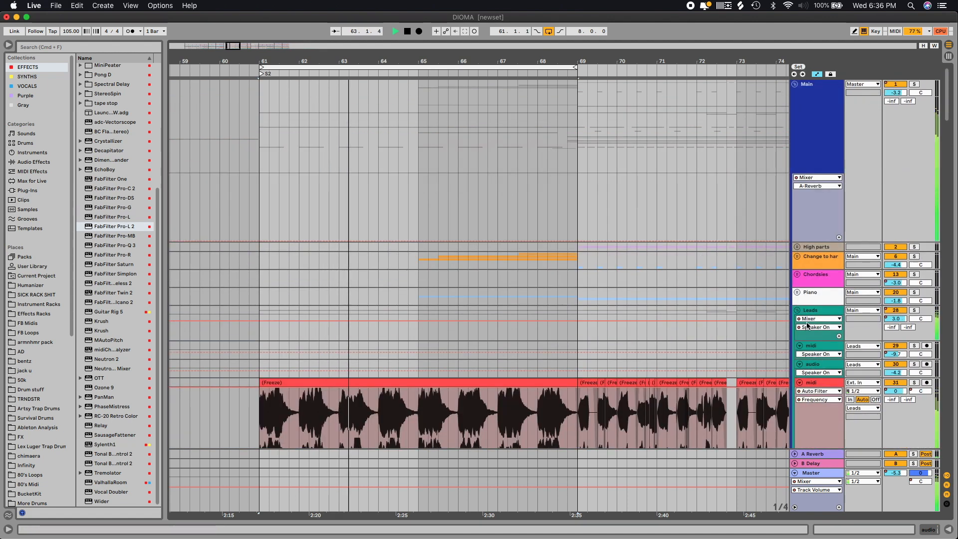
Fold all the groups inside Main and expand only the Change to har group.
{"action": "left_click", "coordinate": [798, 311]}
{"action": "left_click", "coordinate": [798, 310], "text": "alt"}
{"action": "scroll", "coordinate": [797, 309], "scroll_direction": "up", "scroll_amount": 8}
{"action": "scroll", "coordinate": [798, 300], "scroll_direction": "up", "scroll_amount": 10}
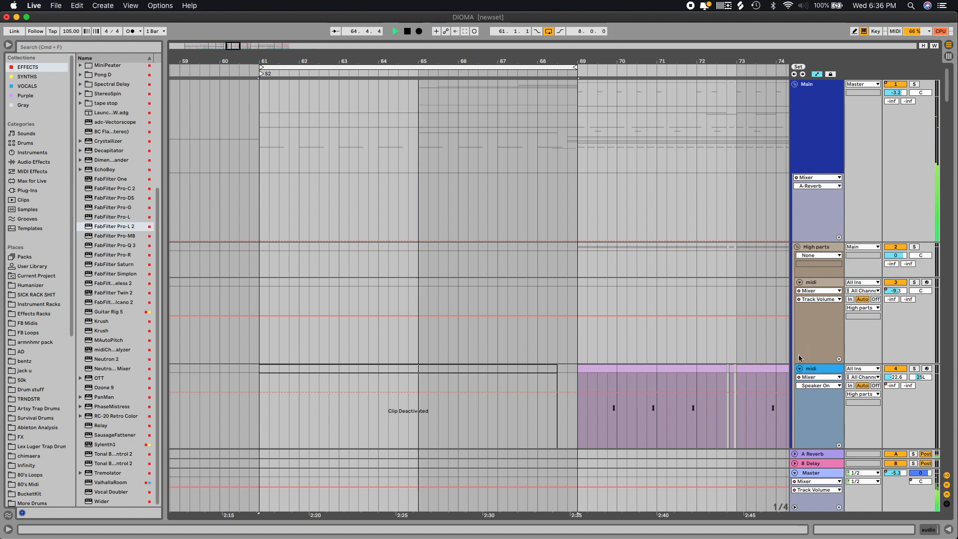
{"action": "left_click", "coordinate": [797, 246]}
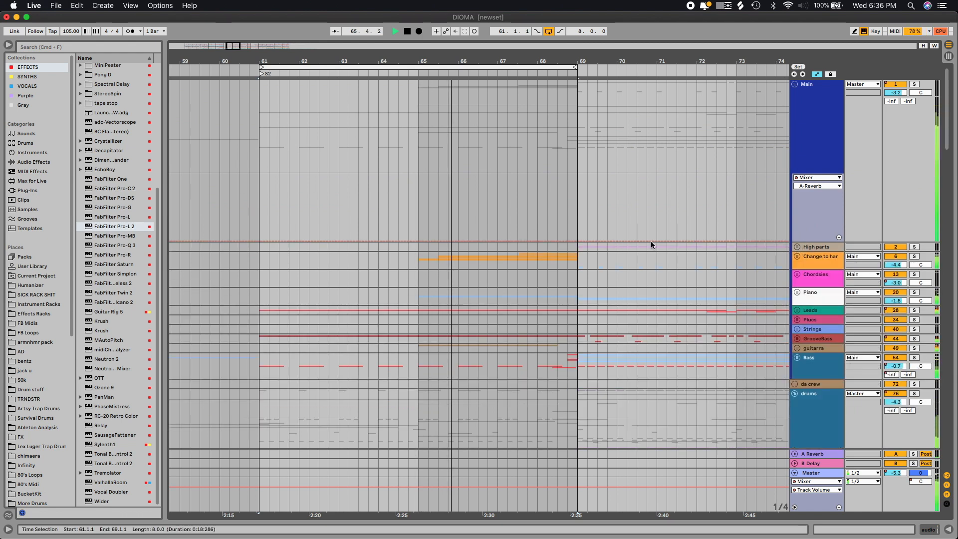
{"action": "left_click", "coordinate": [797, 256]}
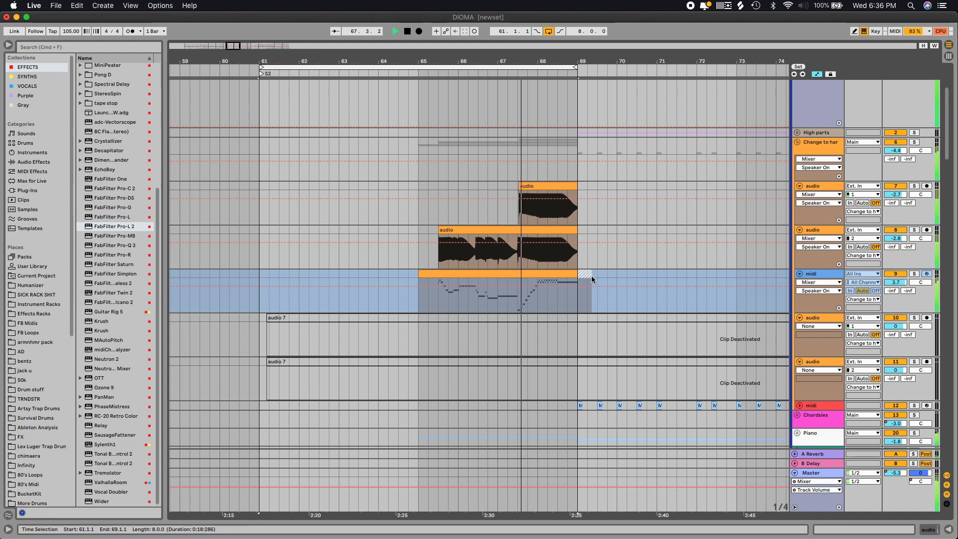
Stop playback and set the loop to the four bars from 65 to 69 across the Change to harps tracks.
{"action": "scroll", "coordinate": [670, 278], "scroll_direction": "down", "scroll_amount": 2}
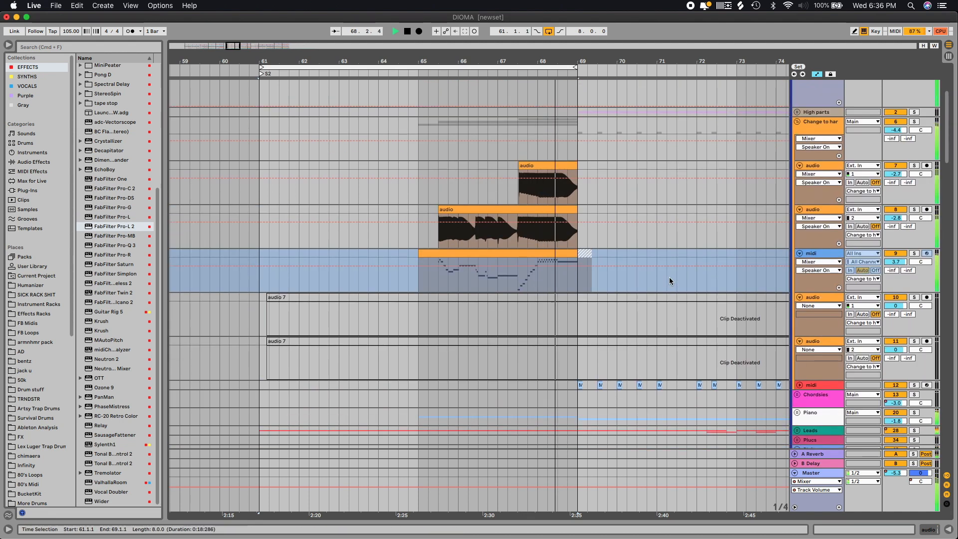
{"action": "key", "text": "space"}
{"action": "left_click_drag", "start_coordinate": [576, 284], "coordinate": [418, 171]}
{"action": "key", "text": "super+l"}
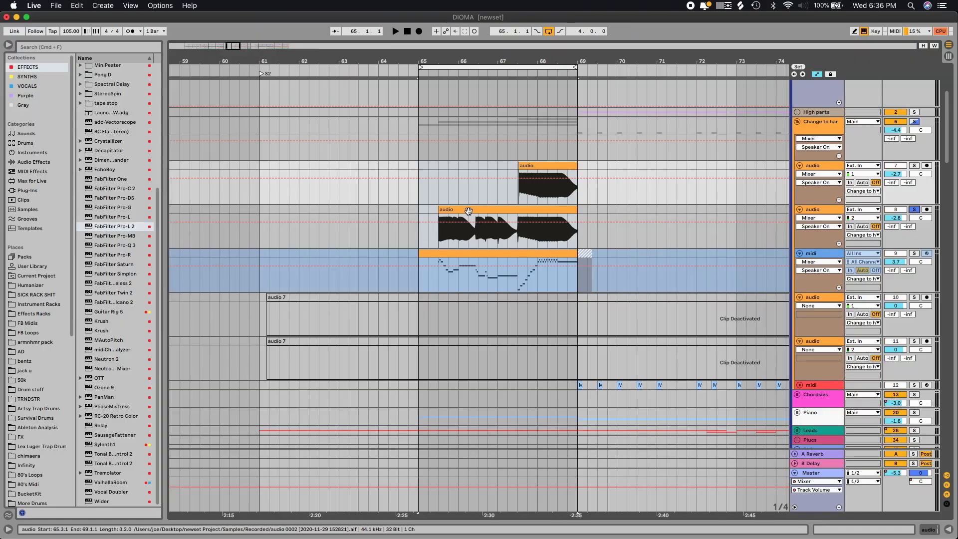
Listen separately to the longer audio clip on track 8 and the midi track 9 part within the loop.
{"action": "left_click", "coordinate": [470, 211]}
{"action": "key", "text": "space"}
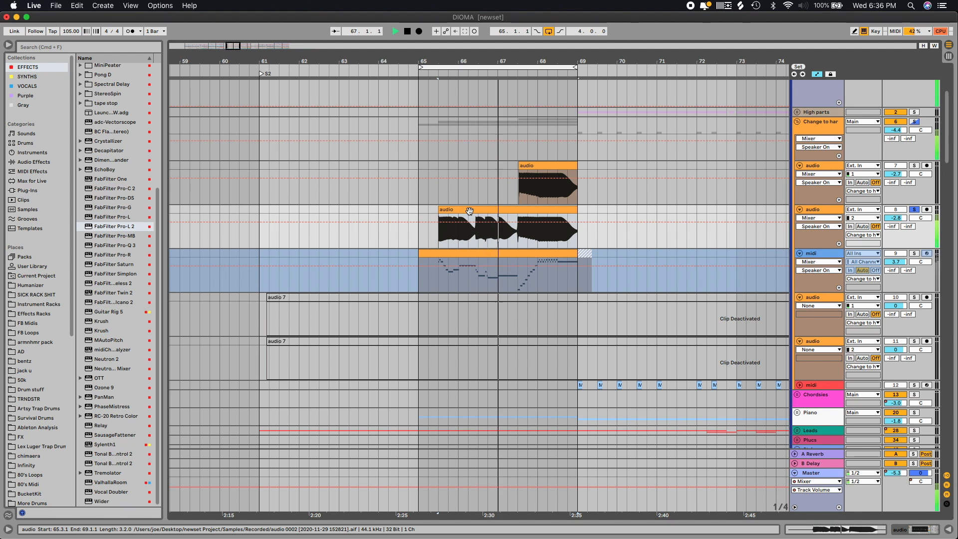
{"action": "key", "text": "space"}
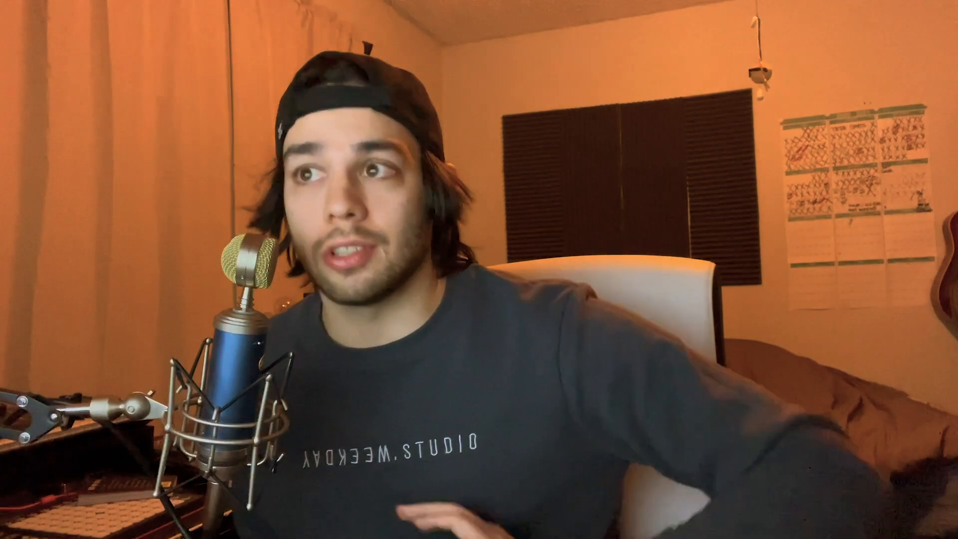
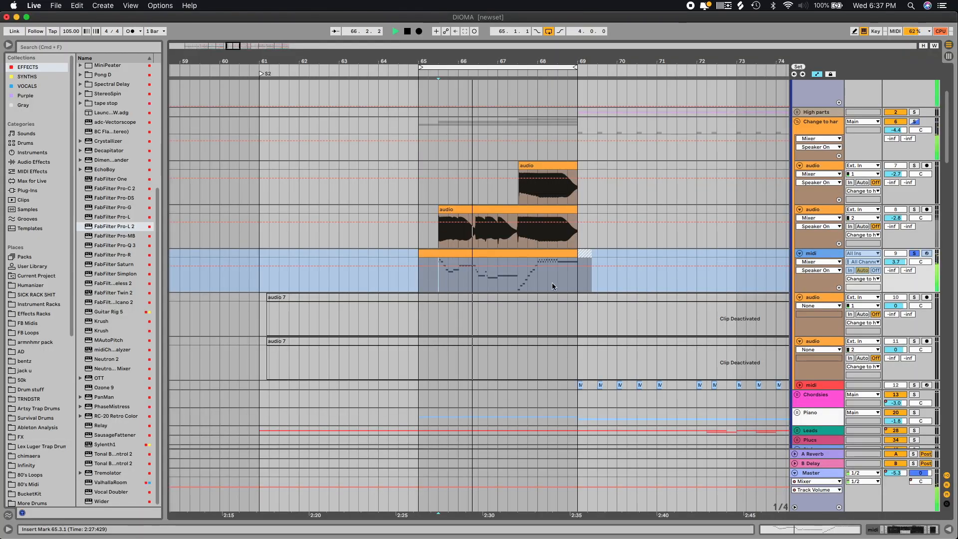
{"action": "key", "text": "space"}
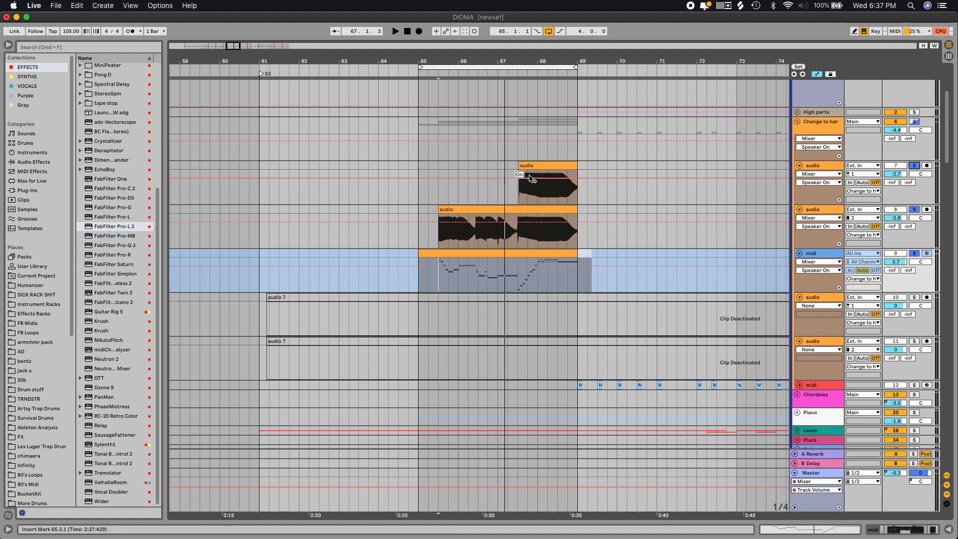
Solo the whole Change to harps group and play its layered parts together.
{"action": "left_click", "coordinate": [916, 122]}
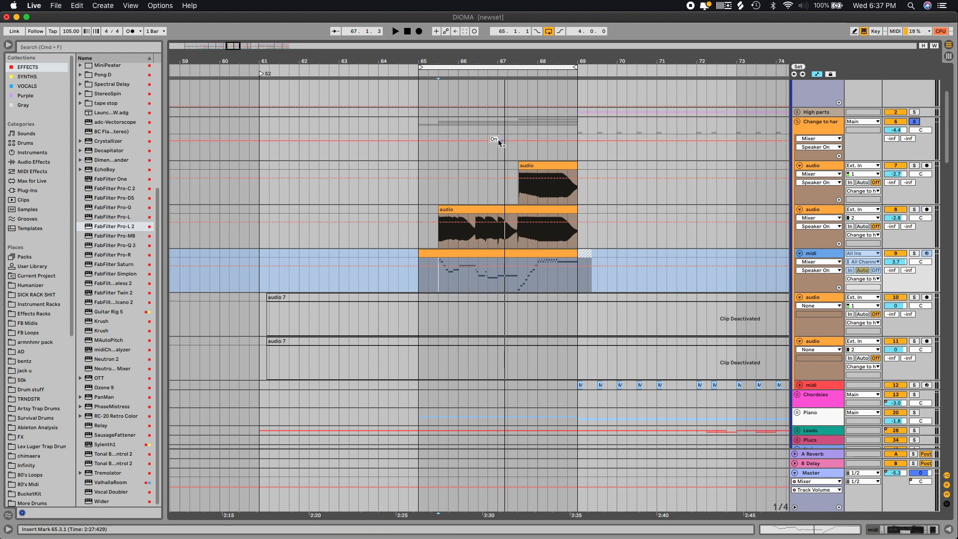
{"action": "key", "text": "space"}
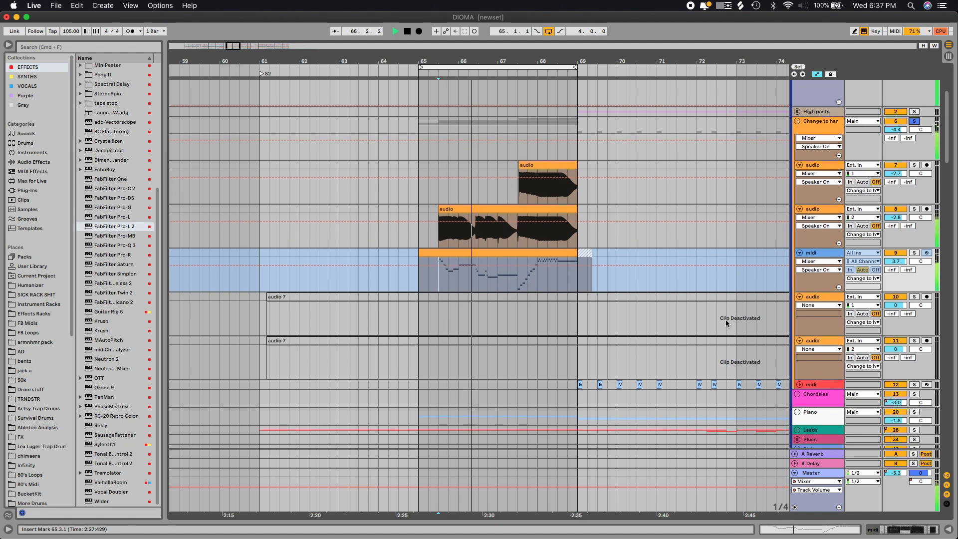
{"action": "scroll", "coordinate": [722, 308], "scroll_direction": "up", "scroll_amount": 2}
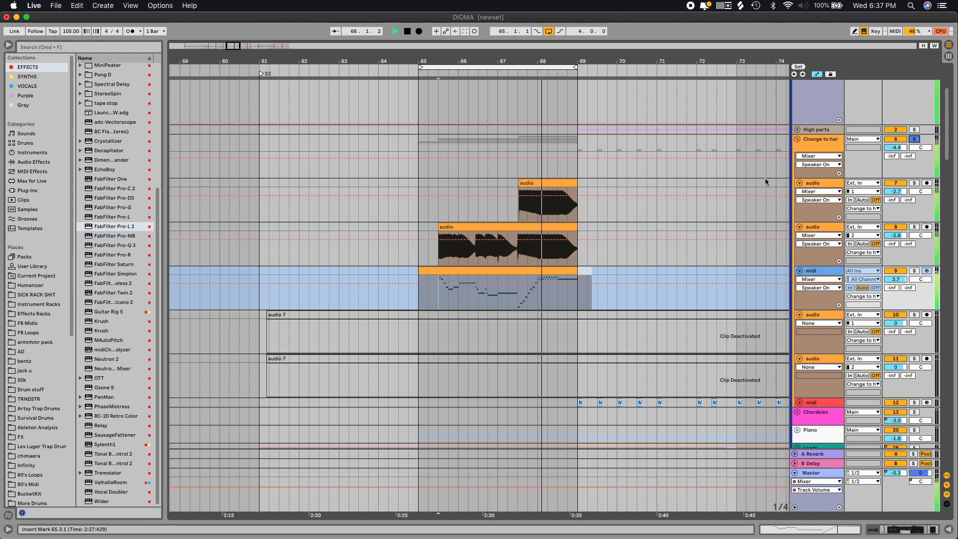
{"action": "scroll", "coordinate": [709, 175], "scroll_direction": "down", "scroll_amount": 15}
{"action": "key", "text": "space"}
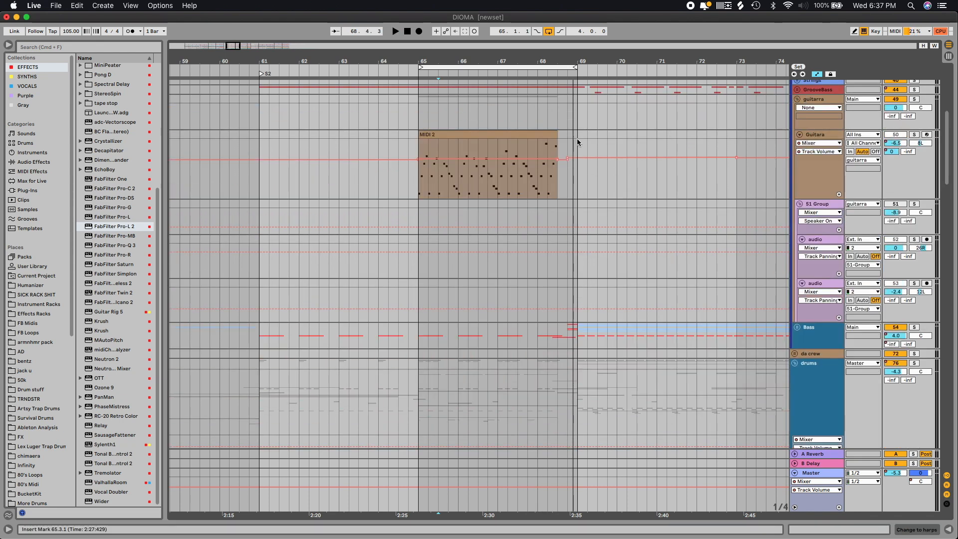
Select the MIDI 2 clip on the guitar track and play it with the guitarra group soloed.
{"action": "left_click", "coordinate": [434, 148]}
{"action": "scroll", "coordinate": [901, 146], "scroll_direction": "up", "scroll_amount": 2}
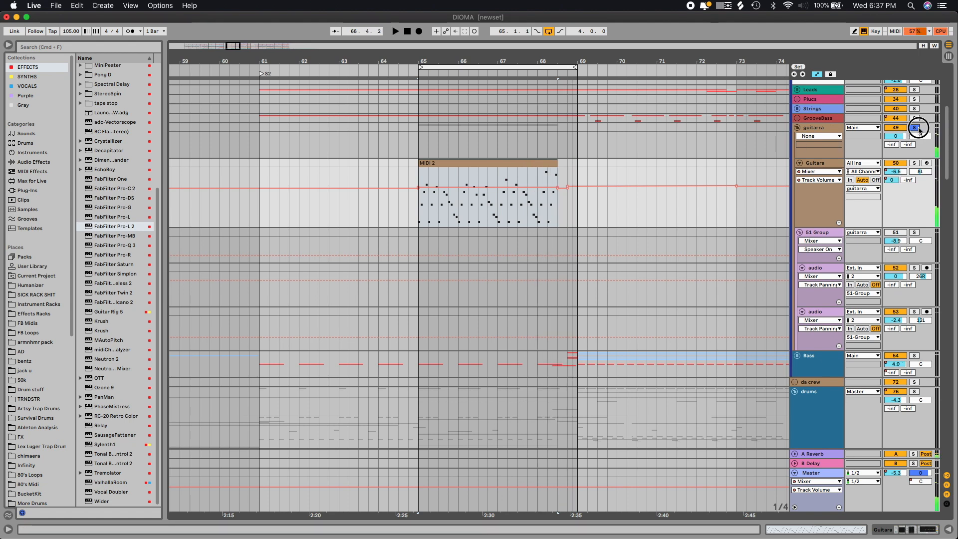
{"action": "scroll", "coordinate": [644, 193], "scroll_direction": "up", "scroll_amount": 8}
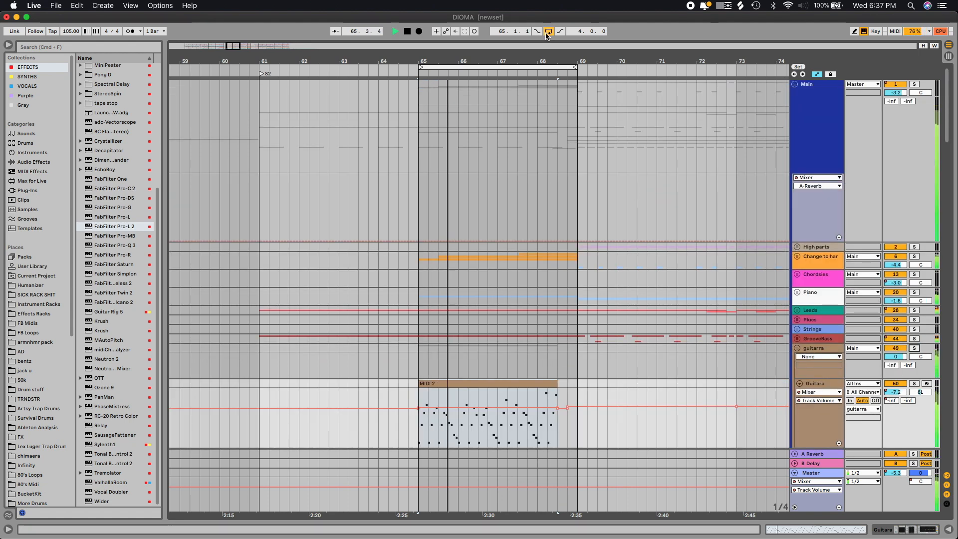
Fold the reload group and unfold the Toms group to reveal its percussion tracks.
{"action": "scroll", "coordinate": [632, 204], "scroll_direction": "down", "scroll_amount": 10}
{"action": "scroll", "coordinate": [637, 210], "scroll_direction": "down", "scroll_amount": 15}
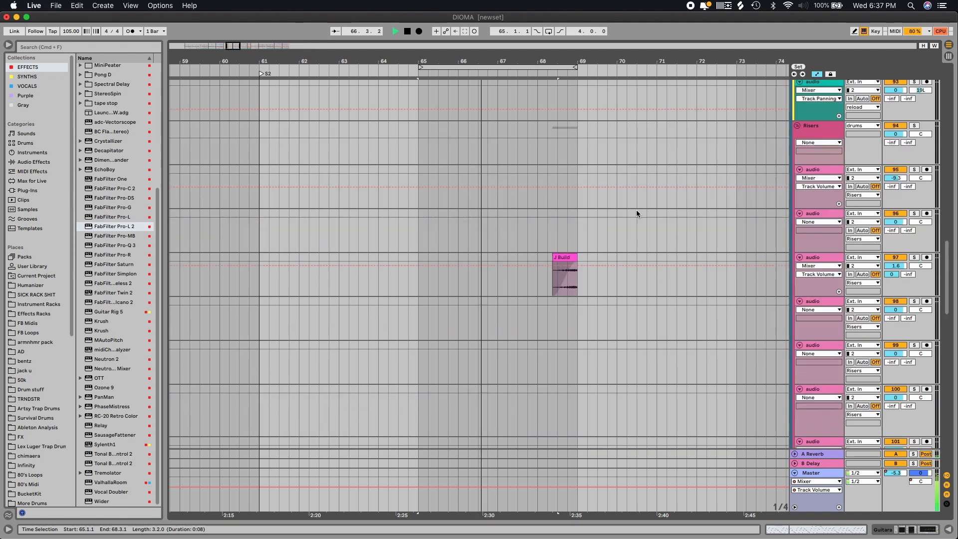
{"action": "scroll", "coordinate": [637, 234], "scroll_direction": "up", "scroll_amount": 15}
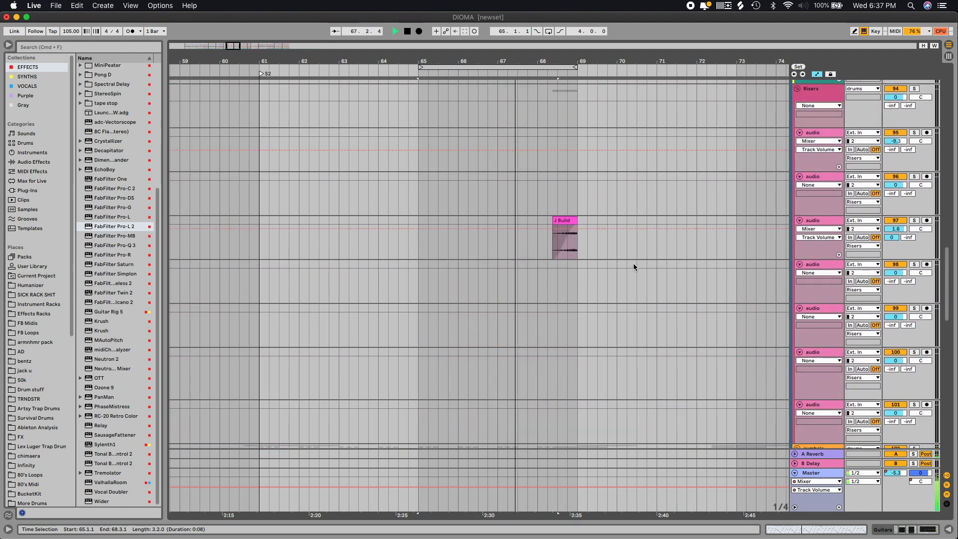
{"action": "left_click", "coordinate": [797, 274]}
{"action": "scroll", "coordinate": [799, 265], "scroll_direction": "up", "scroll_amount": 5}
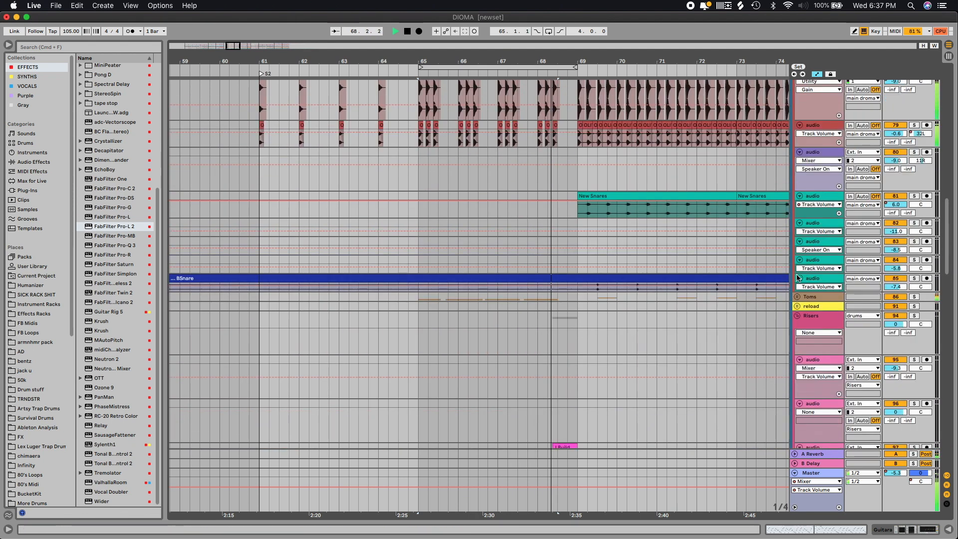
{"action": "left_click", "coordinate": [797, 370]}
{"action": "scroll", "coordinate": [721, 342], "scroll_direction": "down", "scroll_amount": 8}
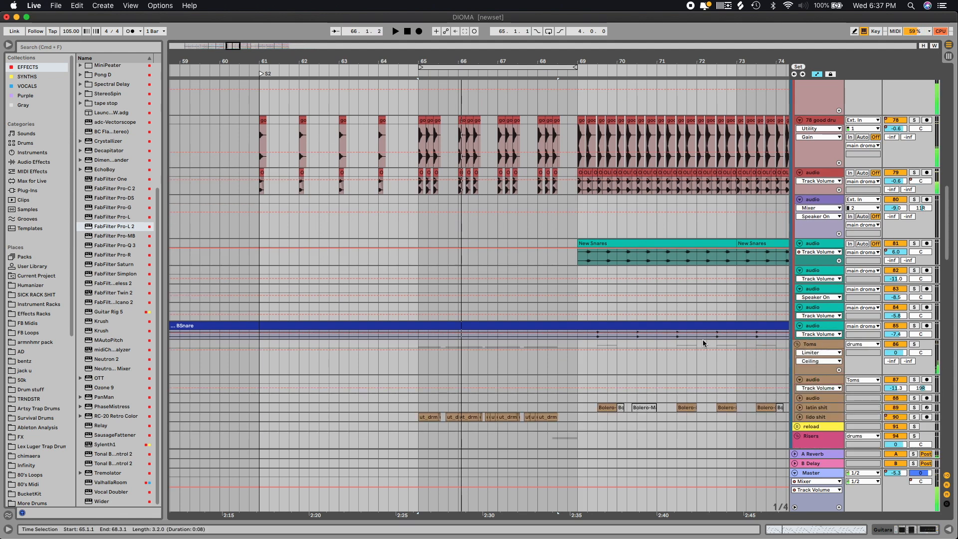
Expand the latin shit and lido shit tracks and loop the lido shit clips from 64.4.1 for a length of 4.1.0.
{"action": "left_click", "coordinate": [804, 267]}
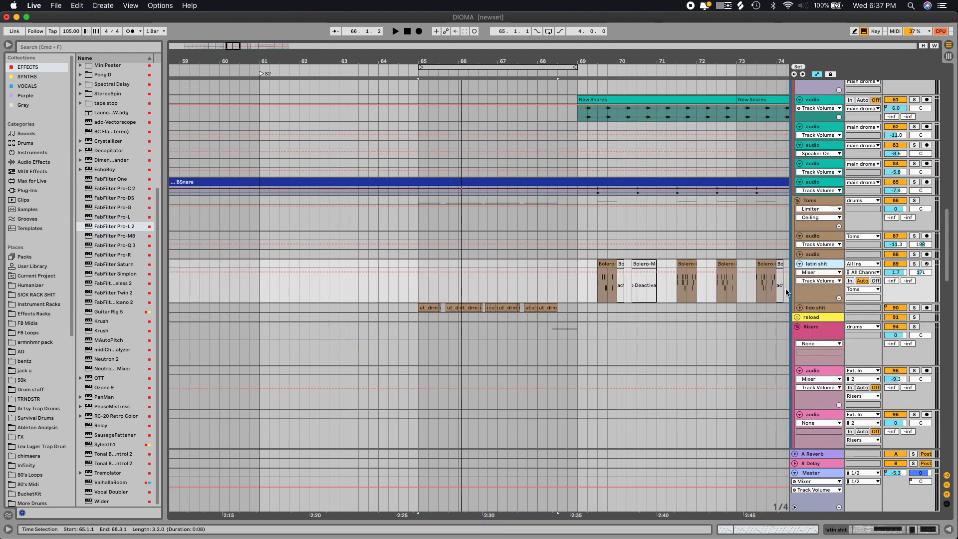
{"action": "left_click", "coordinate": [800, 308]}
{"action": "left_click_drag", "start_coordinate": [409, 308], "coordinate": [666, 310]}
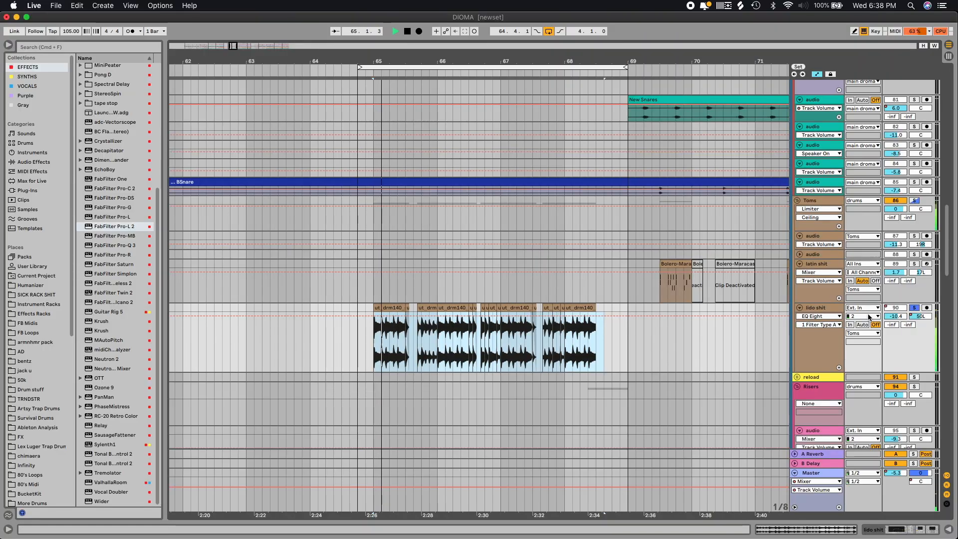
Listen to the lido shit percussion alongside the soloed drums and Bass groups, and with the full mix.
{"action": "scroll", "coordinate": [870, 320], "scroll_direction": "up", "scroll_amount": 1}
{"action": "scroll", "coordinate": [869, 320], "scroll_direction": "up", "scroll_amount": 15}
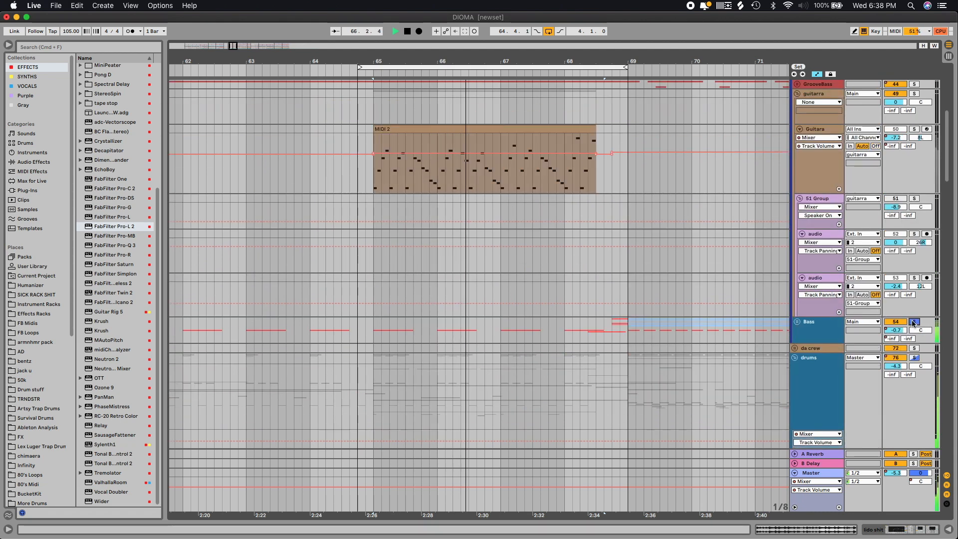
{"action": "scroll", "coordinate": [915, 323], "scroll_direction": "down", "scroll_amount": 4}
{"action": "scroll", "coordinate": [915, 323], "scroll_direction": "down", "scroll_amount": 12}
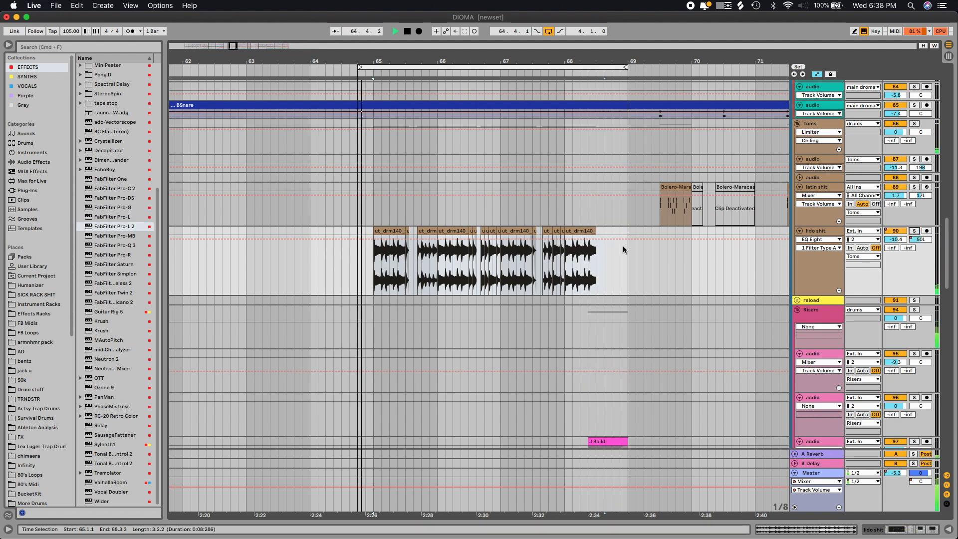
{"action": "scroll", "coordinate": [617, 260], "scroll_direction": "up", "scroll_amount": 10}
{"action": "scroll", "coordinate": [444, 140], "scroll_direction": "up", "scroll_amount": 10}
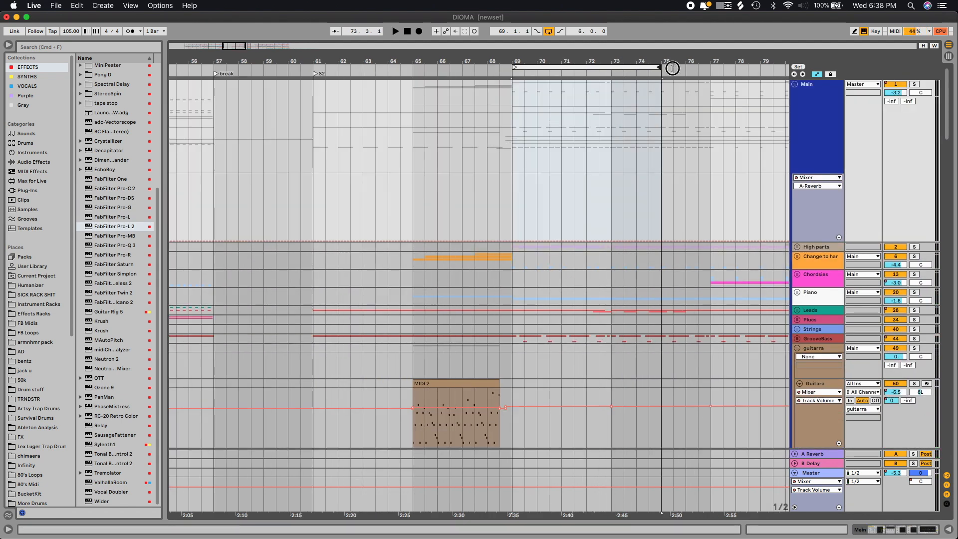
Extend the loop to cover bars 69 to 77, fold the Main group and play the section.
{"action": "left_click_drag", "start_coordinate": [672, 67], "coordinate": [709, 73]}
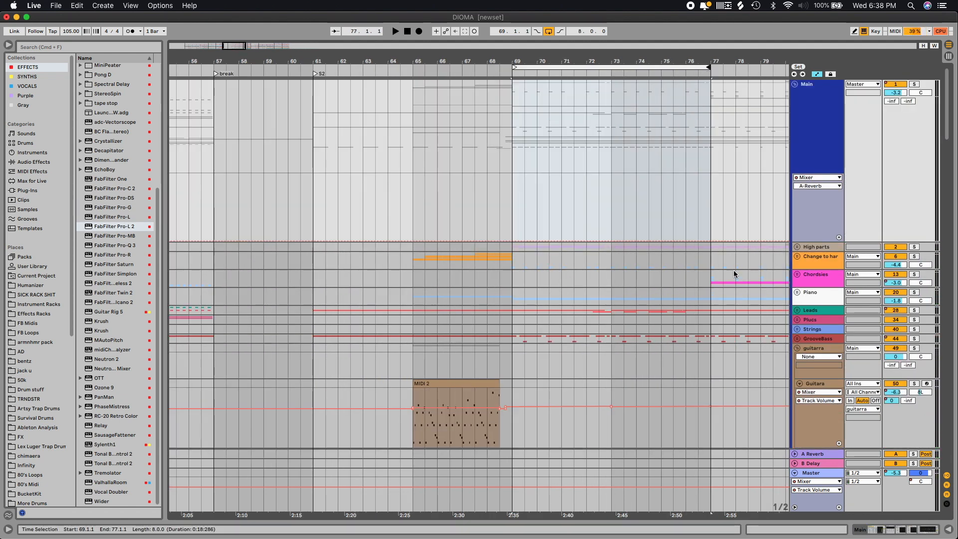
{"action": "left_click", "coordinate": [795, 84]}
{"action": "key", "text": "space"}
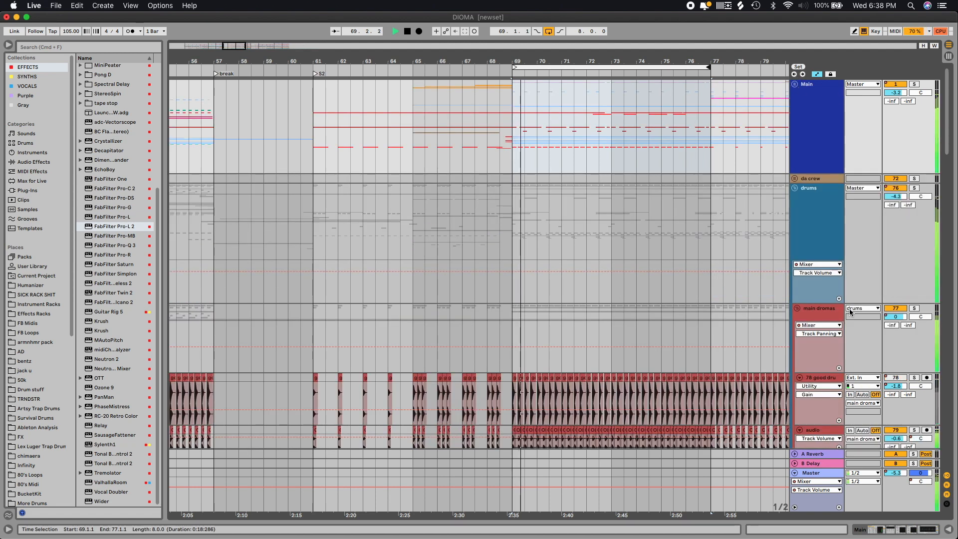
Look through the Toms, Risers, cymbals and percussion tracks while the section from bar 69 plays.
{"action": "scroll", "coordinate": [798, 281], "scroll_direction": "down", "scroll_amount": 5}
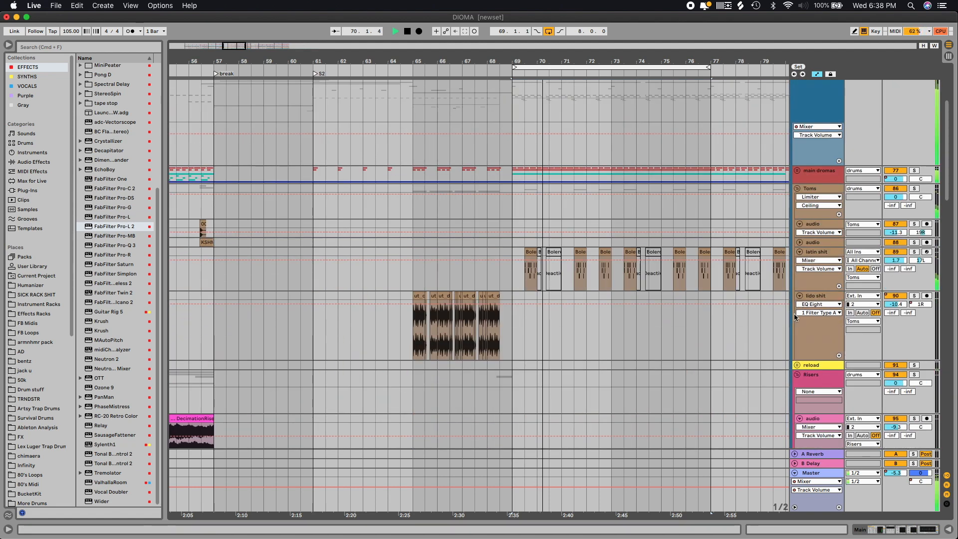
{"action": "scroll", "coordinate": [283, 223], "scroll_direction": "right", "scroll_amount": 5}
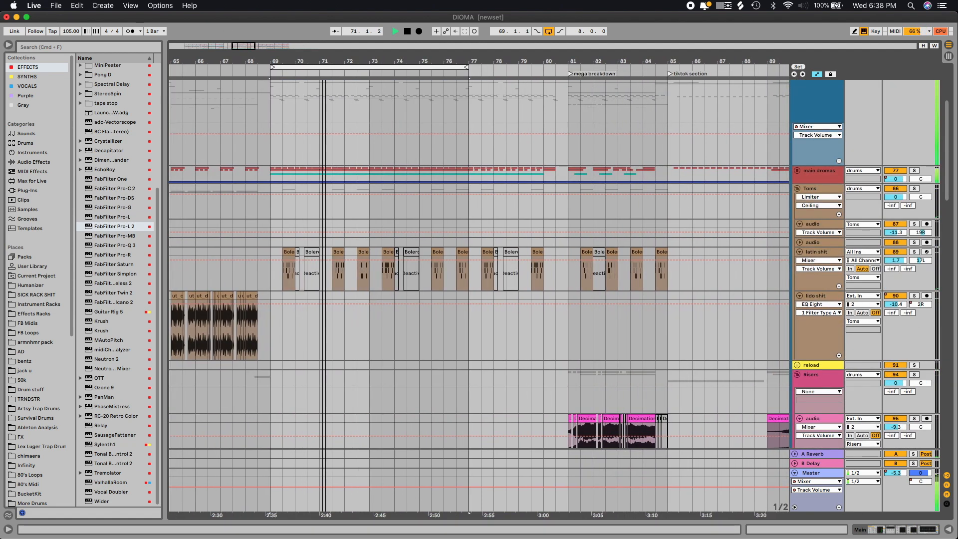
{"action": "scroll", "coordinate": [275, 250], "scroll_direction": "down", "scroll_amount": 10}
{"action": "scroll", "coordinate": [279, 257], "scroll_direction": "down", "scroll_amount": 6}
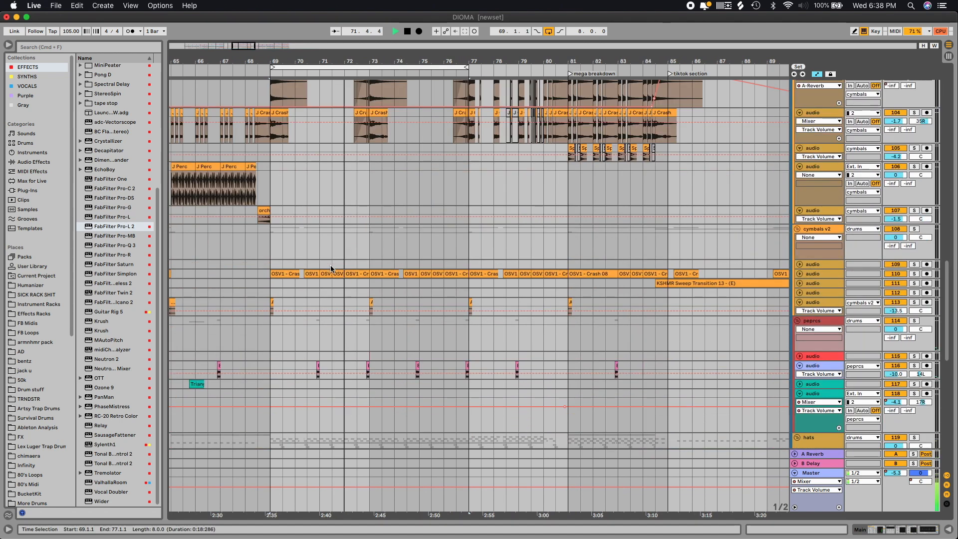
{"action": "scroll", "coordinate": [282, 256], "scroll_direction": "up", "scroll_amount": 2}
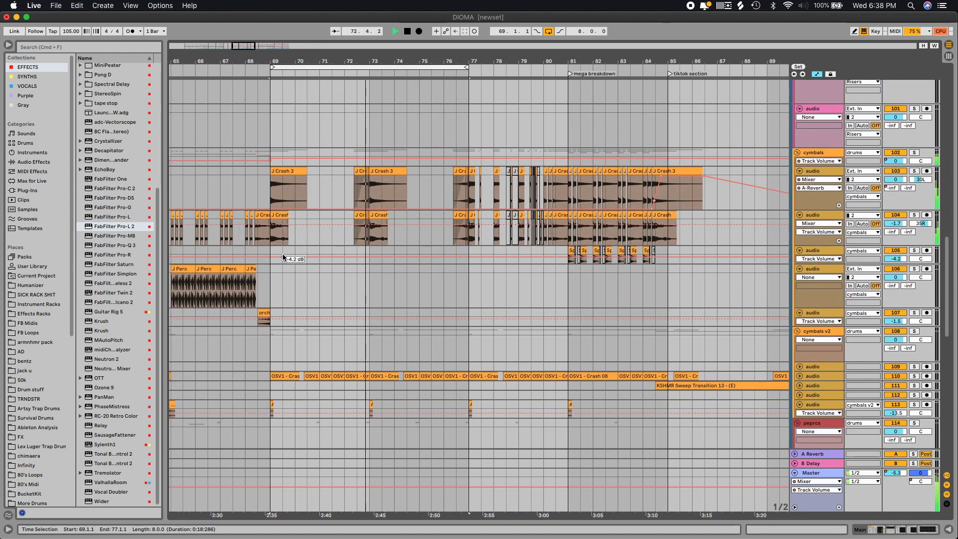
{"action": "scroll", "coordinate": [283, 254], "scroll_direction": "up", "scroll_amount": 6}
Examine the crash clips leading into bar 73 on the cymbals tracks up close.
{"action": "left_click", "coordinate": [367, 274]}
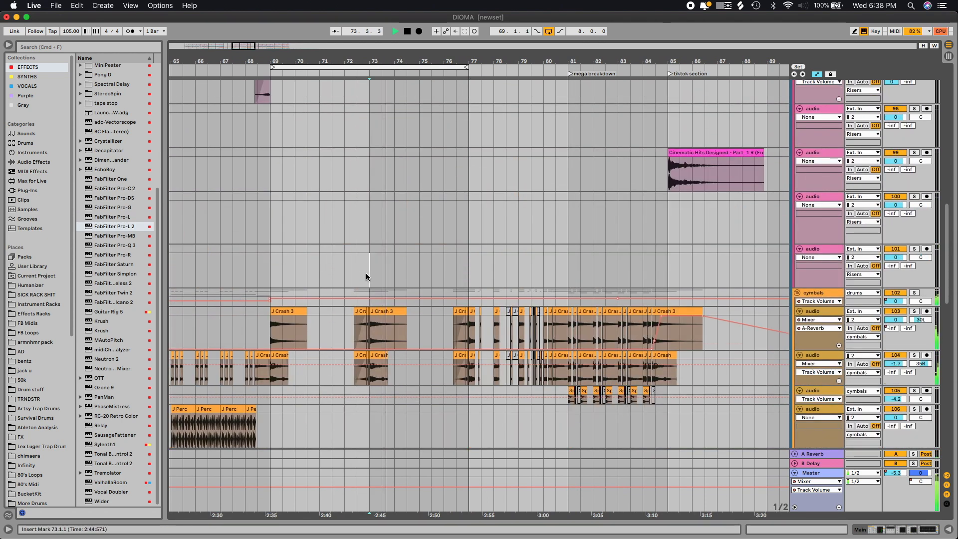
{"action": "key", "text": "plus"}
{"action": "key", "text": "plus"}
{"action": "key", "text": "plus"}
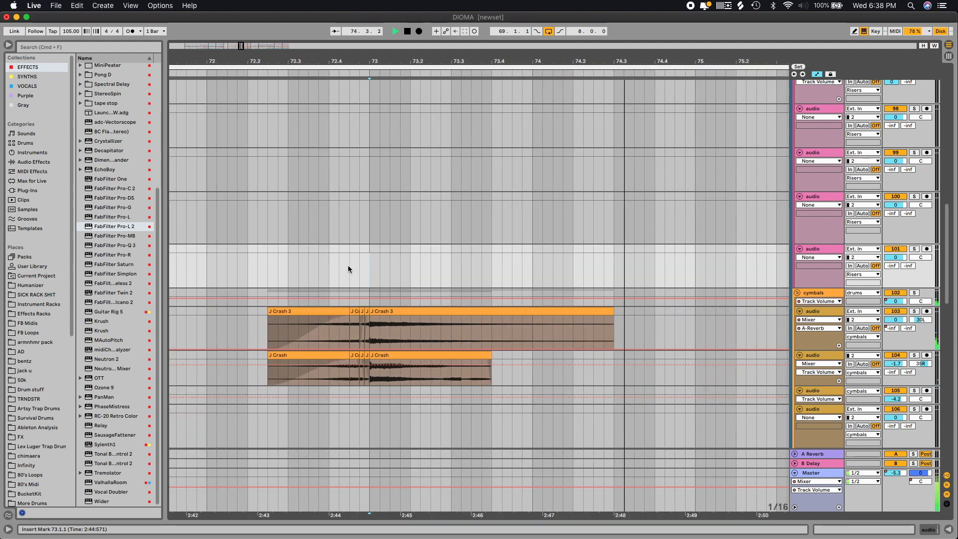
{"action": "key", "text": "minus"}
{"action": "key", "text": "minus"}
{"action": "key", "text": "minus"}
{"action": "scroll", "coordinate": [474, 262], "scroll_direction": "up", "scroll_amount": 15}
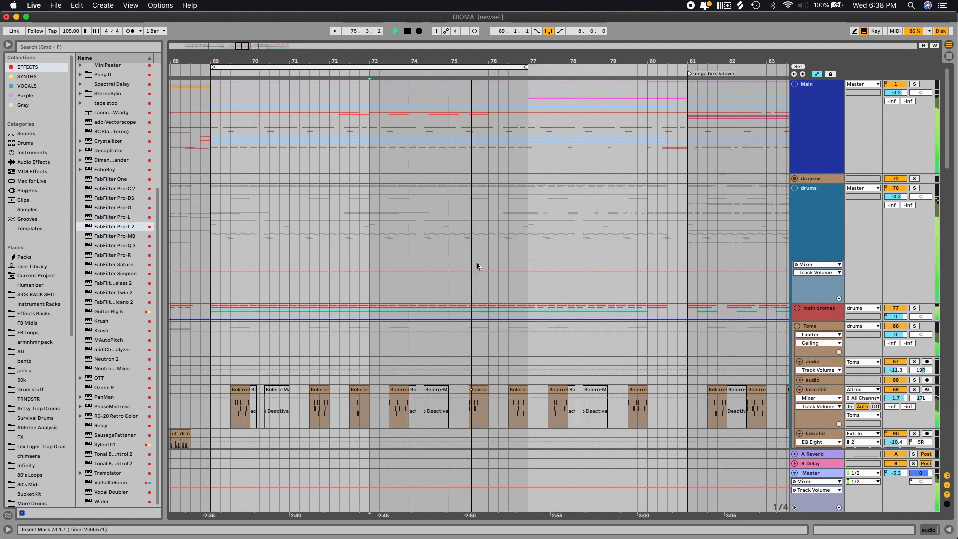
Play the latin shit maracas track on its own and within the soloed drums group.
{"action": "left_click", "coordinate": [797, 326]}
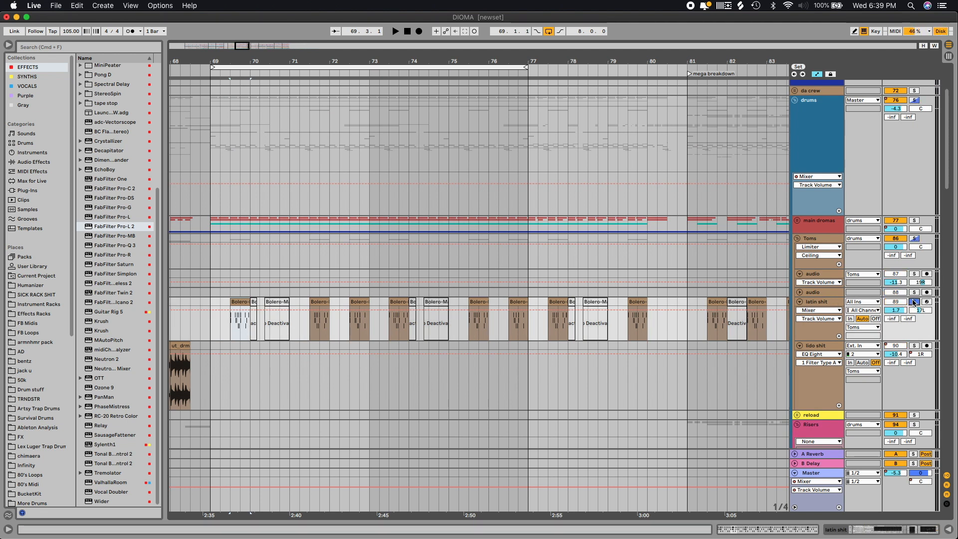
{"action": "key", "text": "space"}
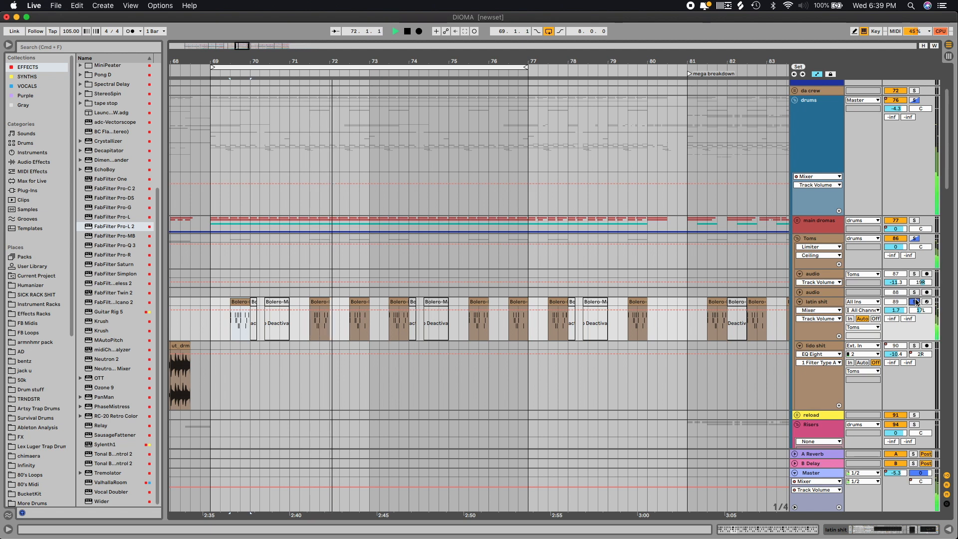
{"action": "left_click", "coordinate": [915, 239]}
{"action": "key", "text": "space"}
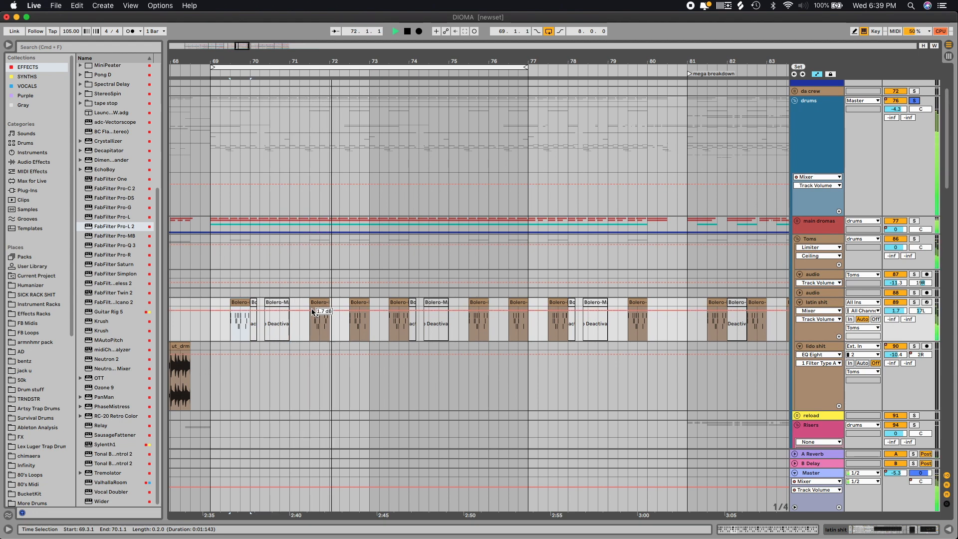
{"action": "key", "text": "space"}
Loop the J Bass part from bar 69 to 81 and solo the J Bass track in the Bass group.
{"action": "scroll", "coordinate": [313, 313], "scroll_direction": "up", "scroll_amount": 3}
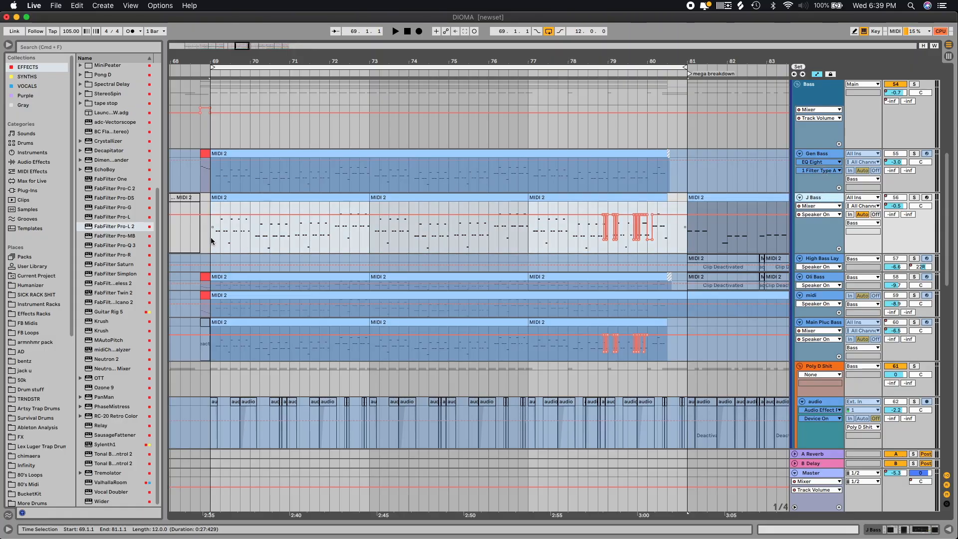
{"action": "left_click", "coordinate": [914, 198]}
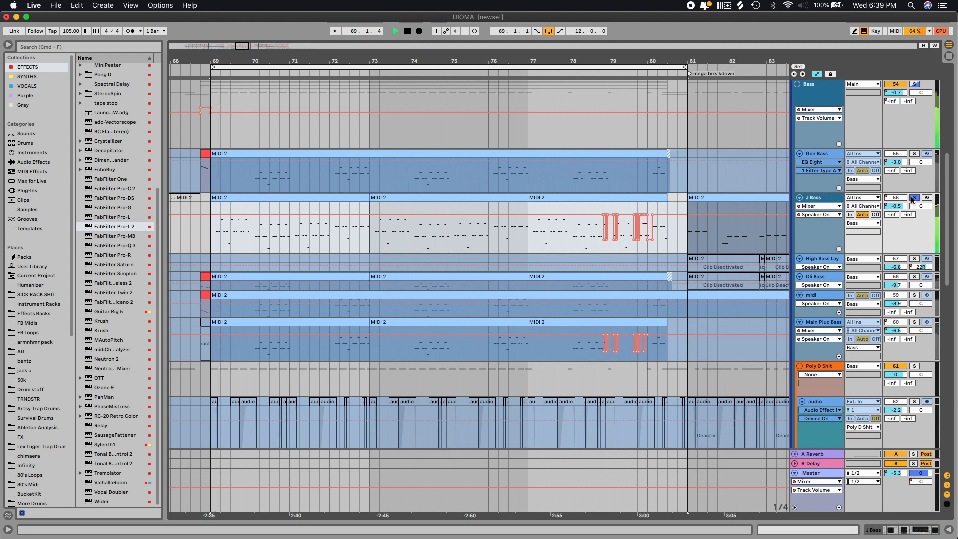
Solo the Bass group and play the looped section from bar 69.
{"action": "left_click", "coordinate": [915, 86]}
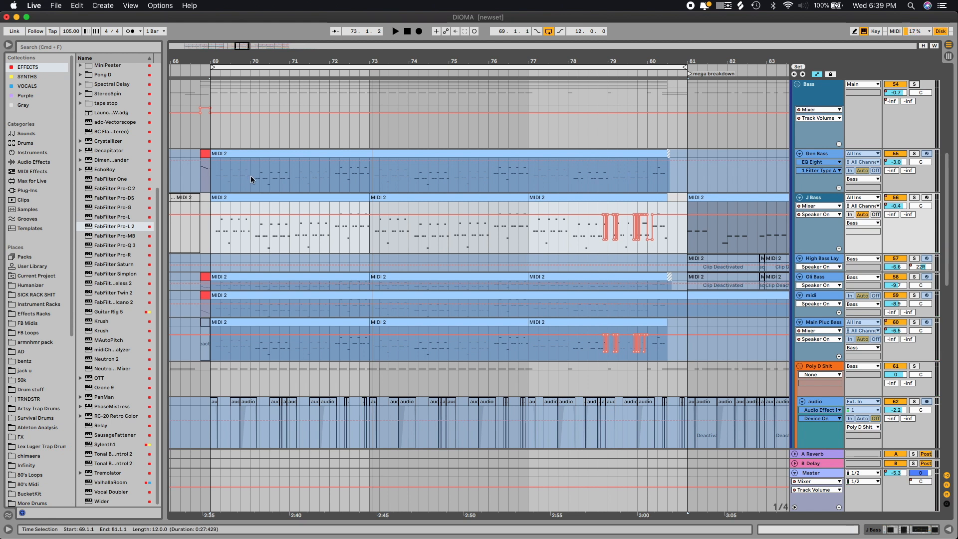
{"action": "left_click", "coordinate": [915, 85]}
{"action": "key", "text": "space"}
{"action": "scroll", "coordinate": [742, 306], "scroll_direction": "up", "scroll_amount": 5}
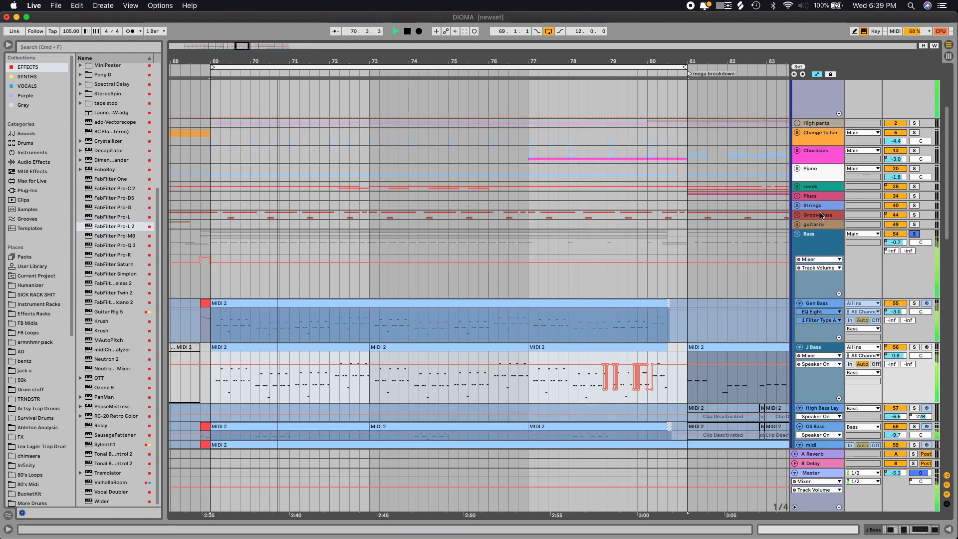
Unfold the GrooveBass group and play it soloed together with the Bass group from bar 69.
{"action": "left_click", "coordinate": [798, 216]}
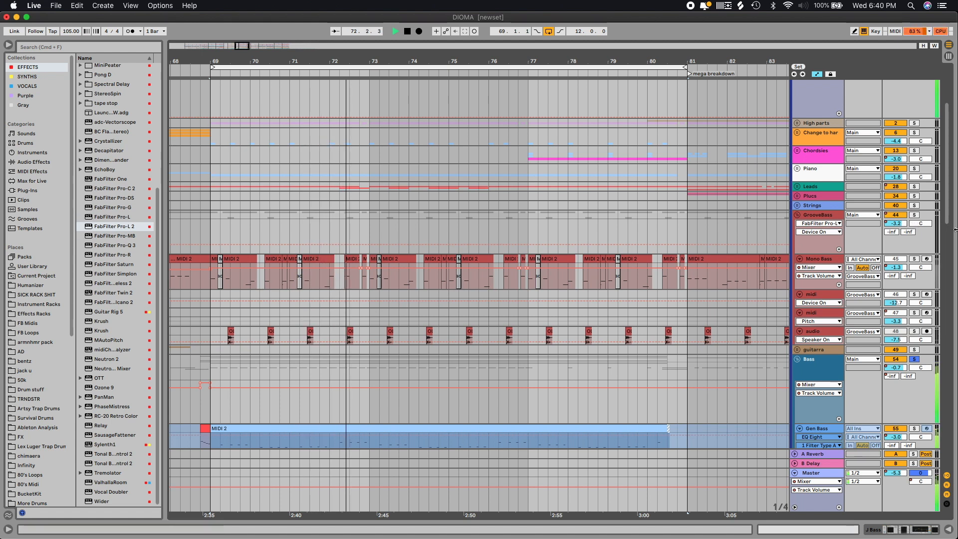
{"action": "left_click", "coordinate": [216, 237]}
{"action": "key", "text": "space"}
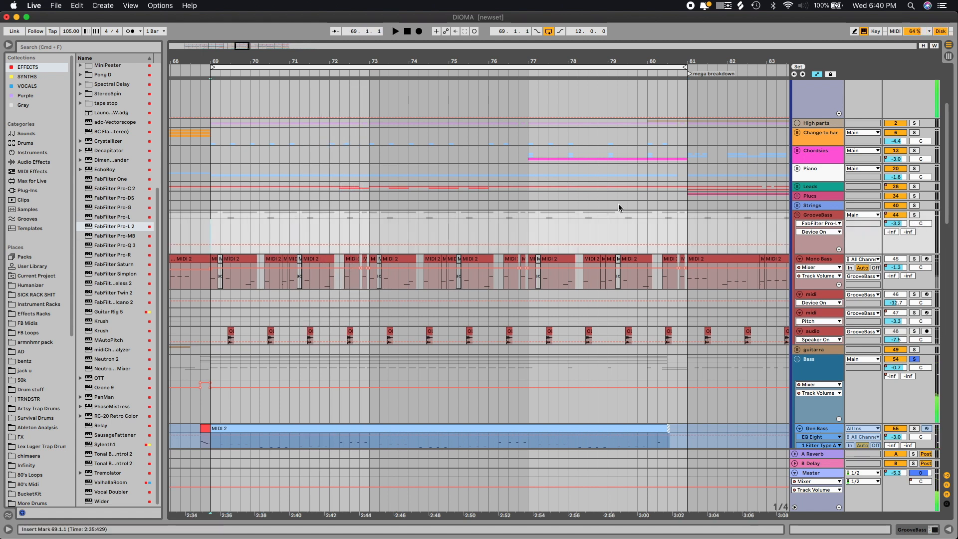
{"action": "key", "text": "space"}
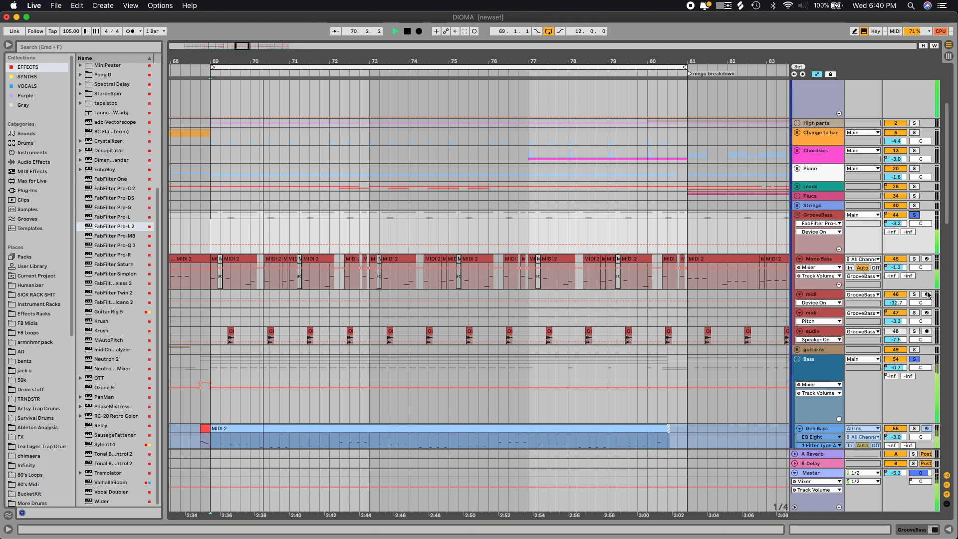
Solo the Mono Bass track, add the Bass group to the solo, and fold the GrooveBass group.
{"action": "left_click", "coordinate": [915, 259]}
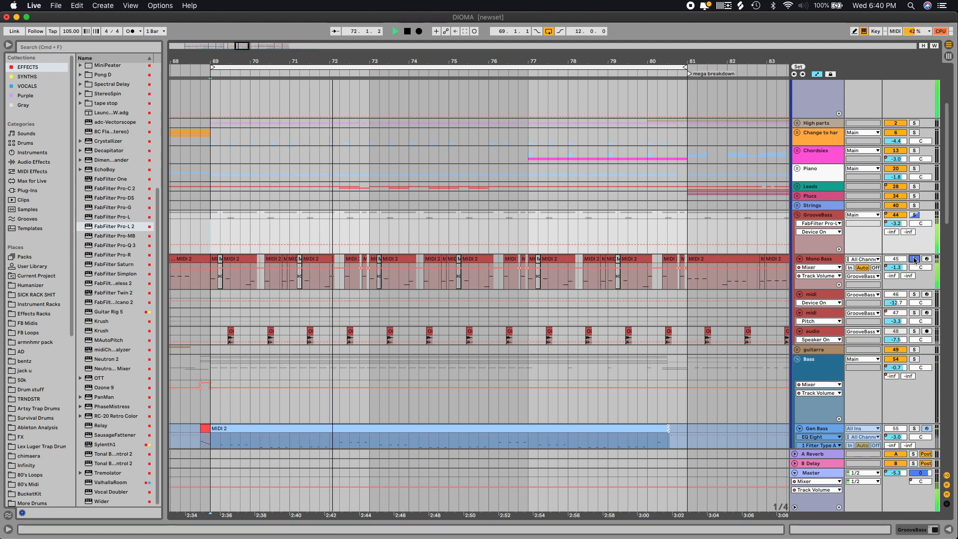
{"action": "left_click", "coordinate": [915, 359], "text": "super"}
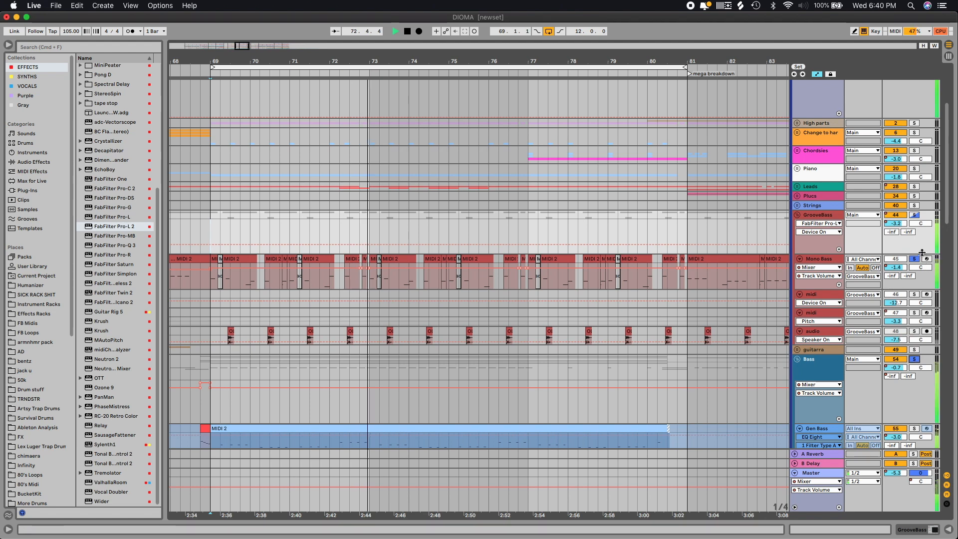
{"action": "scroll", "coordinate": [709, 279], "scroll_direction": "up", "scroll_amount": 3}
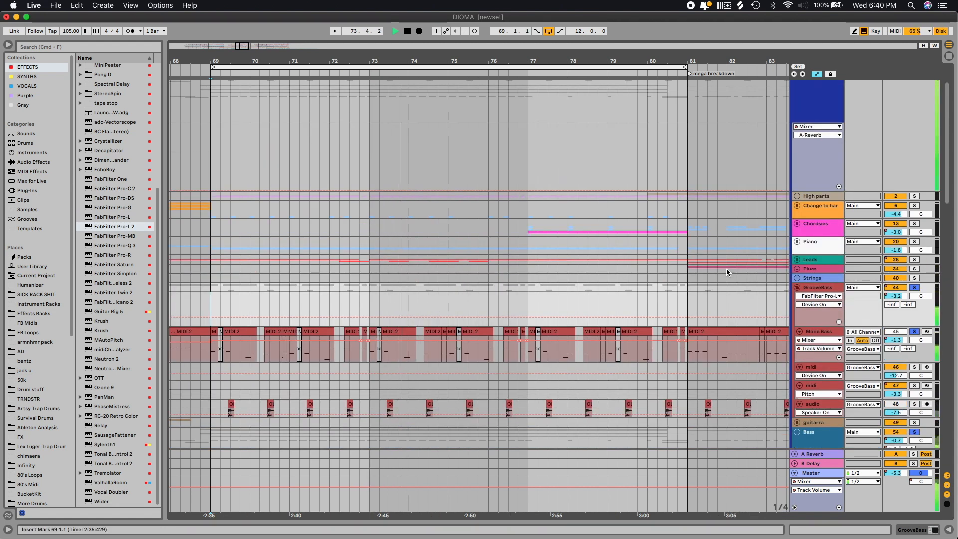
{"action": "left_click", "coordinate": [797, 287]}
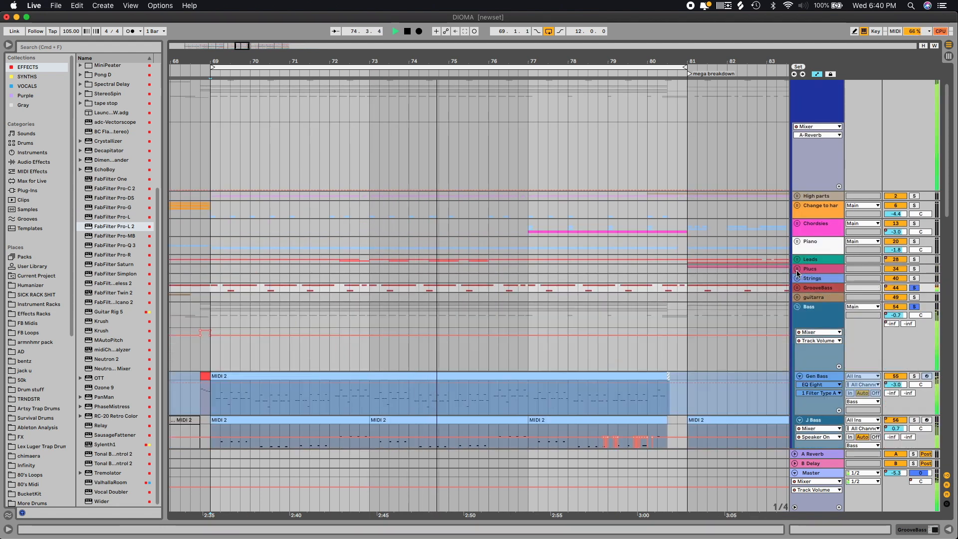
Unfold the Leads group, loop its large frozen midi track from bar 69 to 77, and play that track soloed.
{"action": "left_click", "coordinate": [798, 270]}
{"action": "left_click", "coordinate": [797, 269]}
{"action": "left_click", "coordinate": [798, 259]}
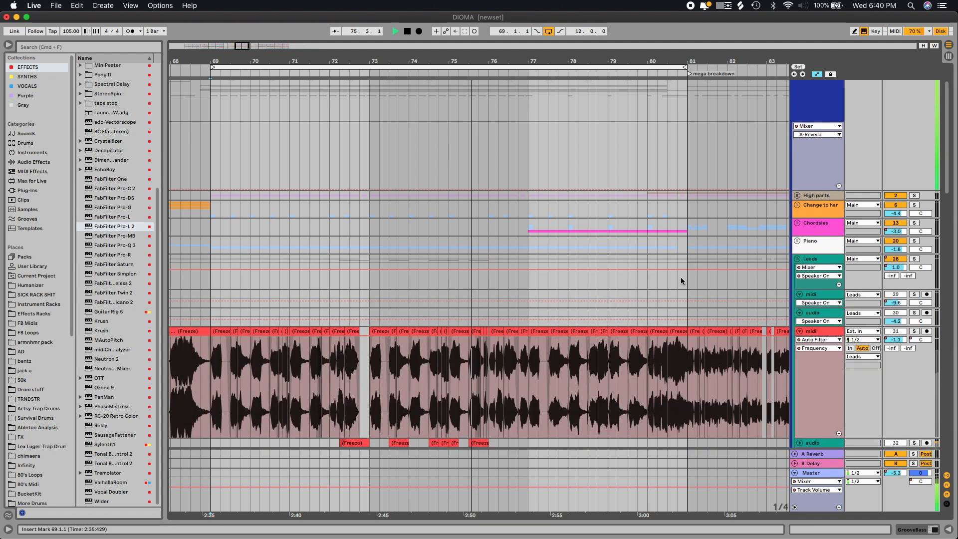
{"action": "scroll", "coordinate": [682, 281], "scroll_direction": "down", "scroll_amount": 5}
{"action": "left_click_drag", "start_coordinate": [212, 302], "coordinate": [529, 286]}
{"action": "key", "text": "space"}
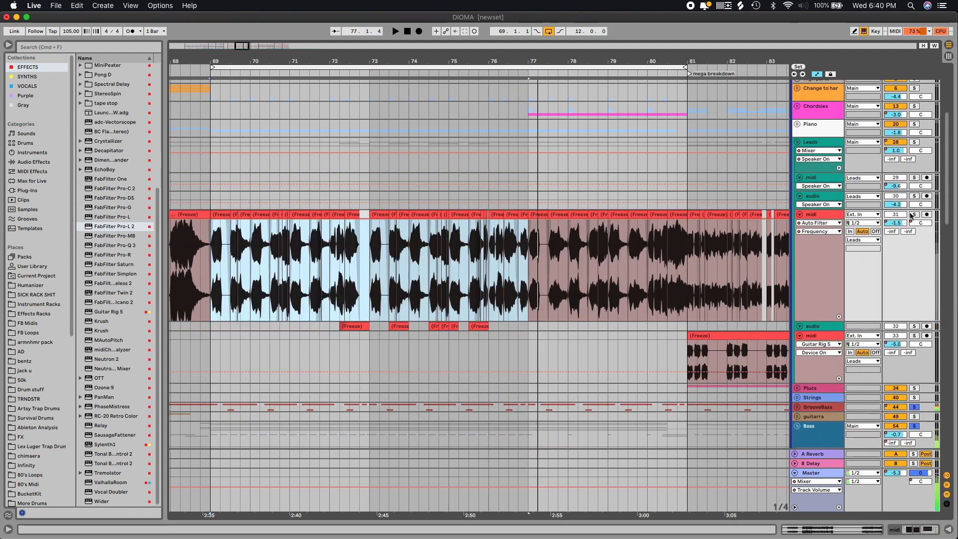
{"action": "key", "text": "super+l"}
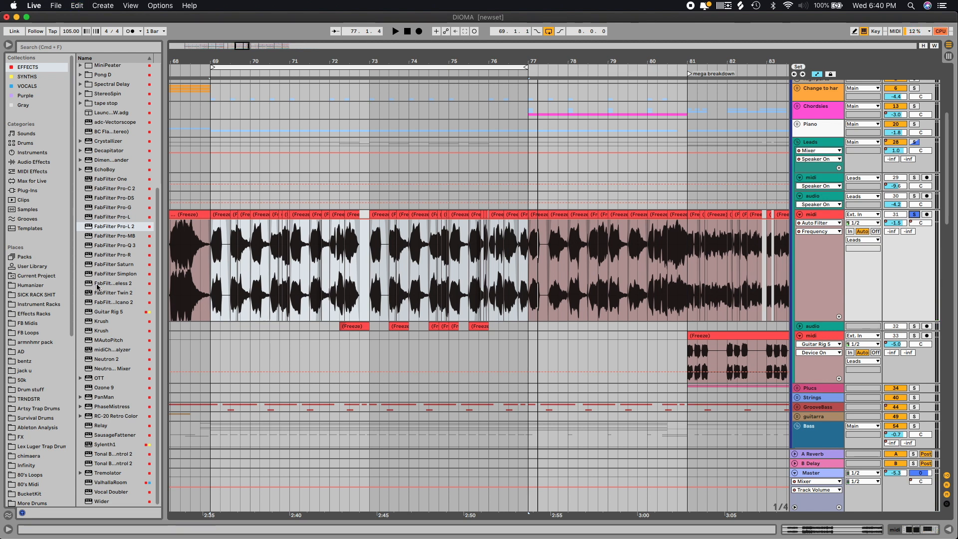
{"action": "key", "text": "space"}
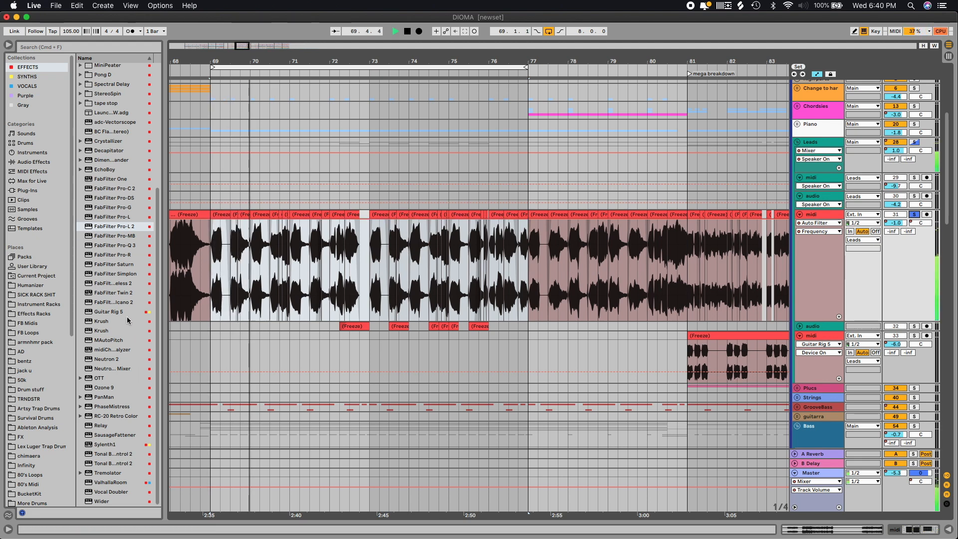
Add the Bass group to the solo and hear the whole Leads group with it over the loop.
{"action": "scroll", "coordinate": [571, 364], "scroll_direction": "down", "scroll_amount": 3}
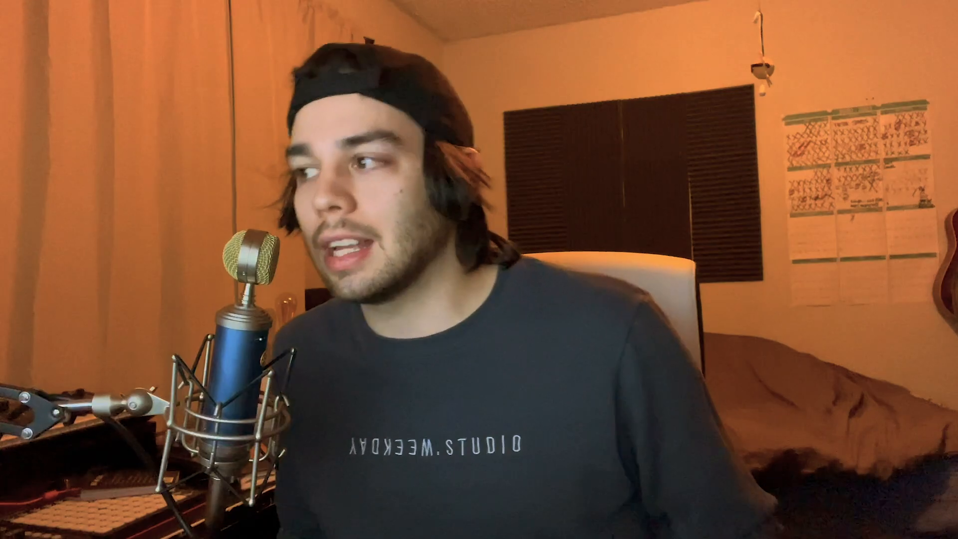
{"action": "left_click", "coordinate": [915, 385]}
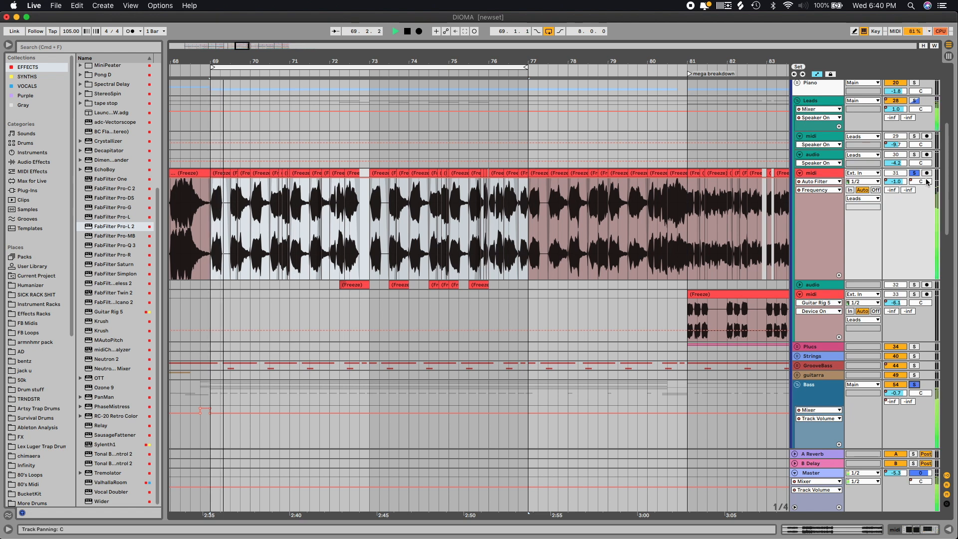
{"action": "left_click", "coordinate": [920, 102]}
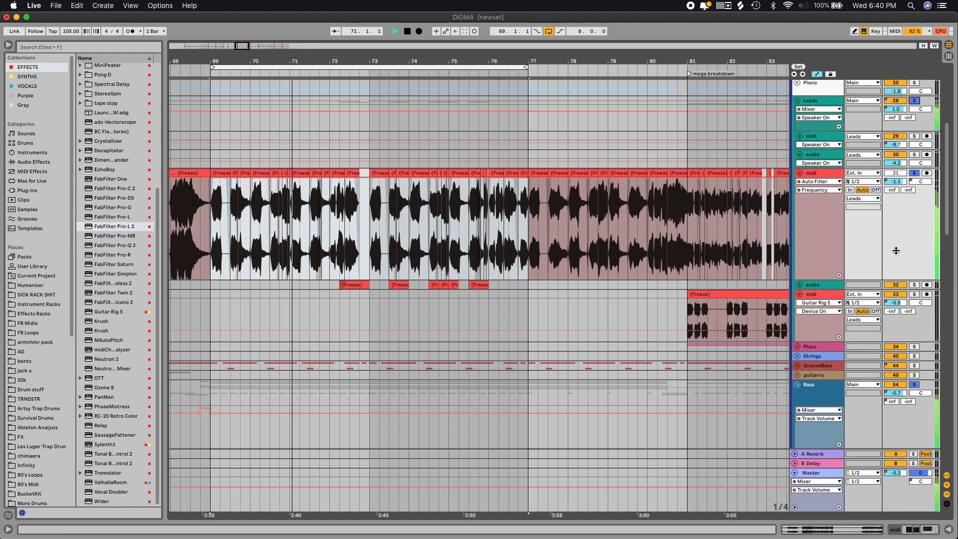
{"action": "scroll", "coordinate": [436, 240], "scroll_direction": "up", "scroll_amount": 5}
{"action": "scroll", "coordinate": [437, 240], "scroll_direction": "down", "scroll_amount": 5}
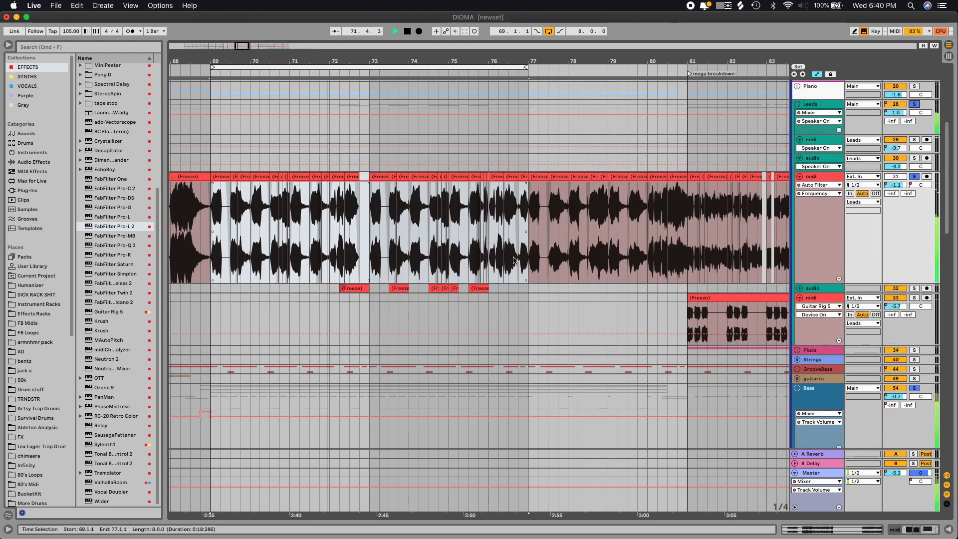
{"action": "scroll", "coordinate": [854, 216], "scroll_direction": "up", "scroll_amount": 3}
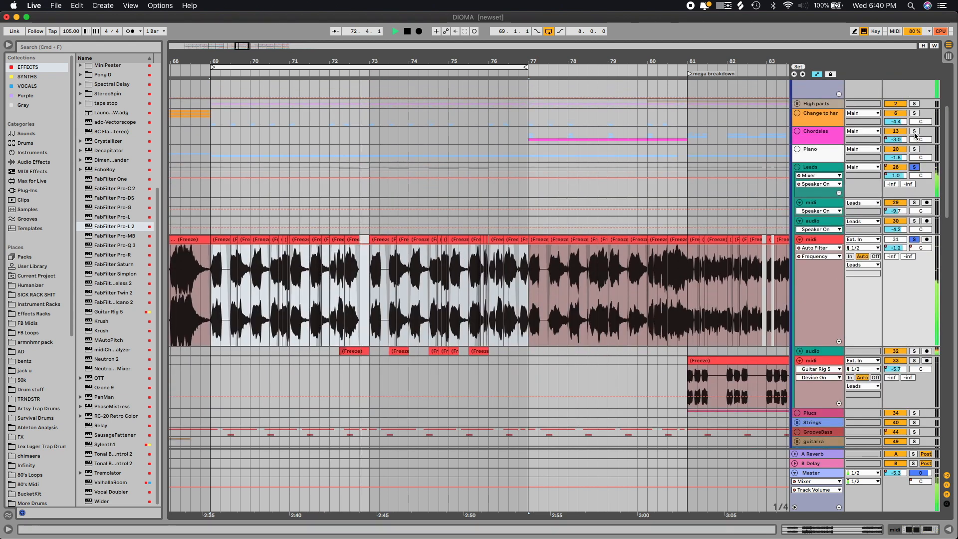
Unfold the Piano group, solo its red midi track, and play it with its Grand Piano device chain shown.
{"action": "left_click", "coordinate": [797, 139]}
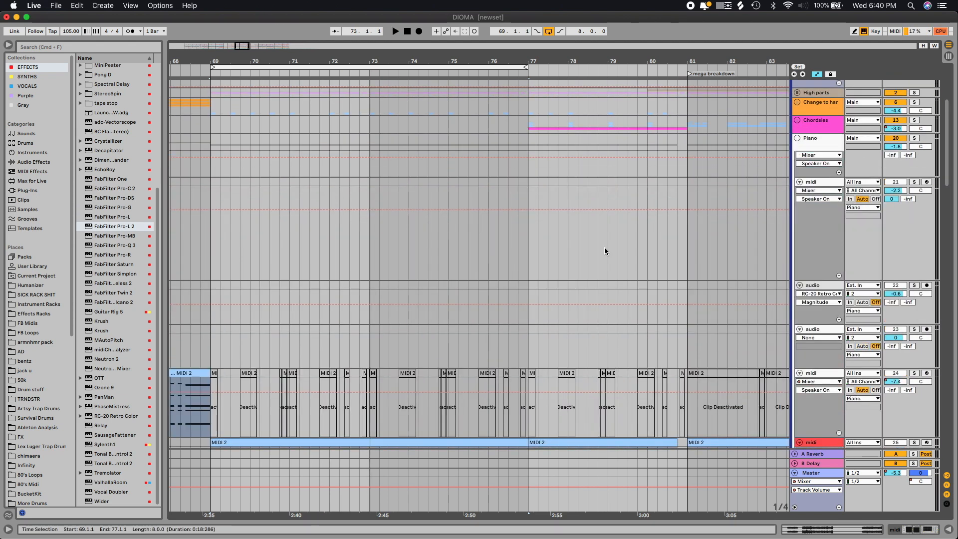
{"action": "scroll", "coordinate": [445, 312], "scroll_direction": "down", "scroll_amount": 5}
{"action": "left_click", "coordinate": [272, 289]}
{"action": "left_click", "coordinate": [915, 290]}
{"action": "key", "text": "space"}
{"action": "left_click", "coordinate": [912, 531]}
{"action": "scroll", "coordinate": [231, 293], "scroll_direction": "down", "scroll_amount": 2}
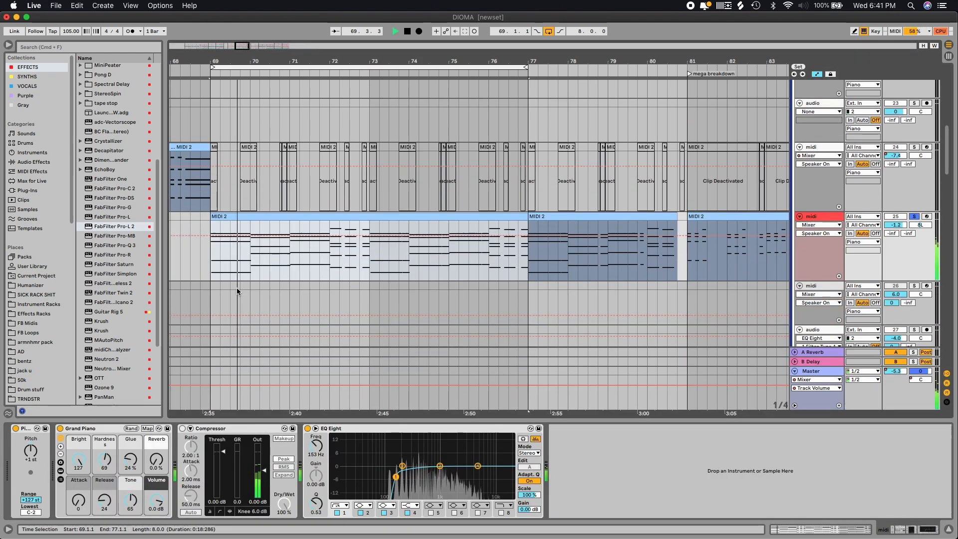
Play the red piano midi track from bar 71, then take it out of solo and stop playback.
{"action": "left_click", "coordinate": [289, 247]}
{"action": "key", "text": "space"}
{"action": "key", "text": "space"}
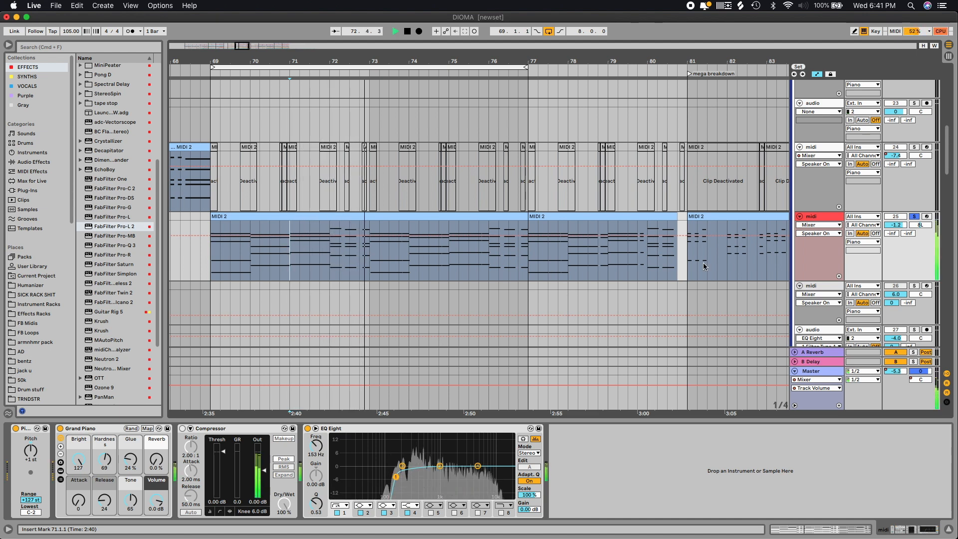
{"action": "left_click", "coordinate": [915, 216]}
{"action": "key", "text": "space"}
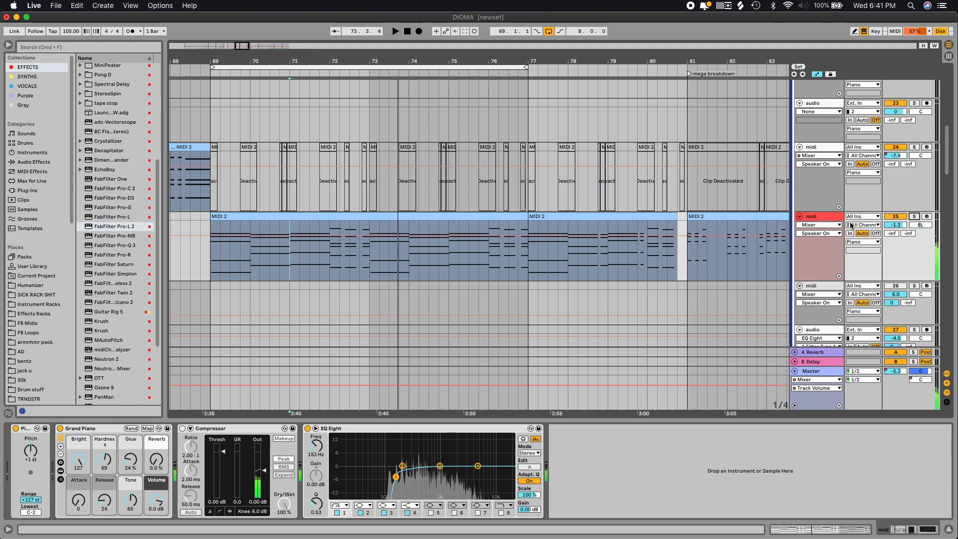
Fold the Main group, play the full mix from bar 69, and extend the loop to bar 81.
{"action": "scroll", "coordinate": [825, 238], "scroll_direction": "up", "scroll_amount": 6}
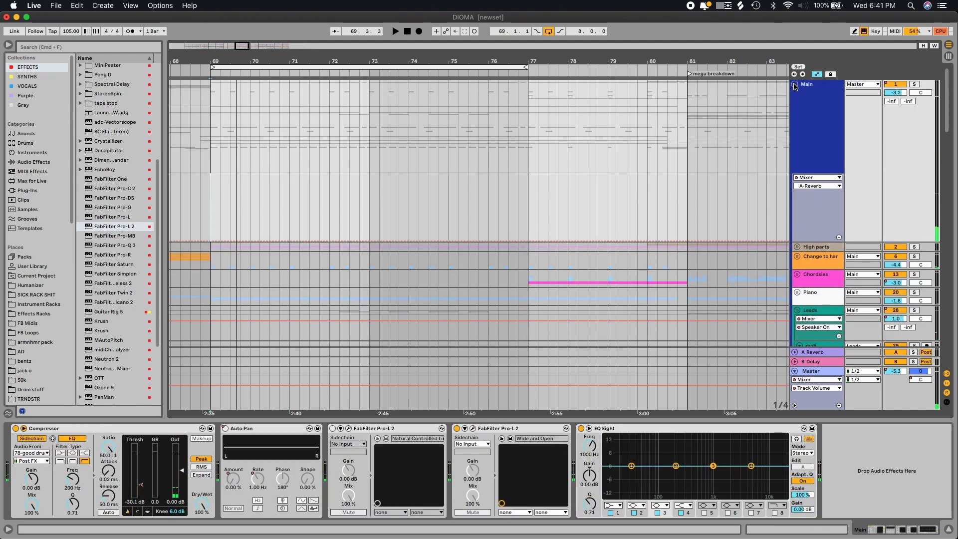
{"action": "left_click", "coordinate": [796, 86]}
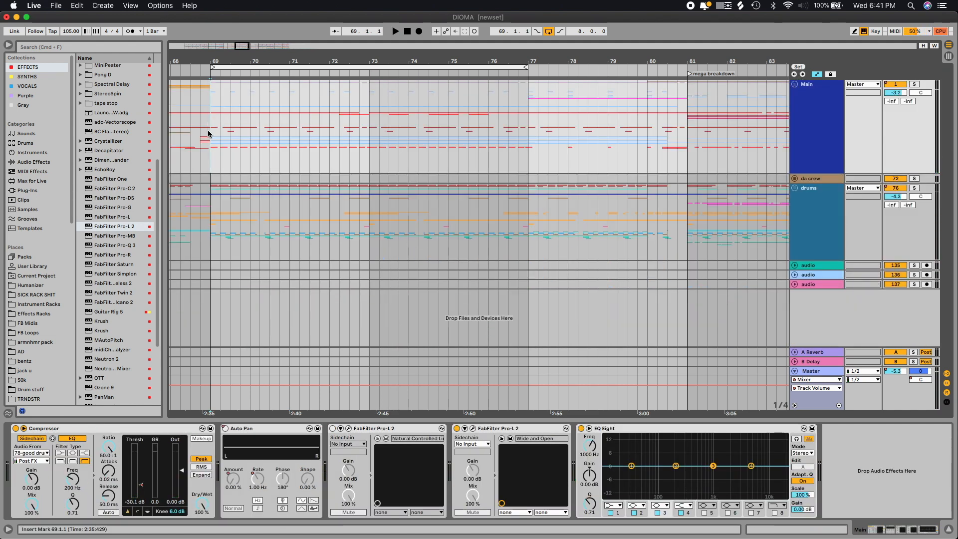
{"action": "key", "text": "space"}
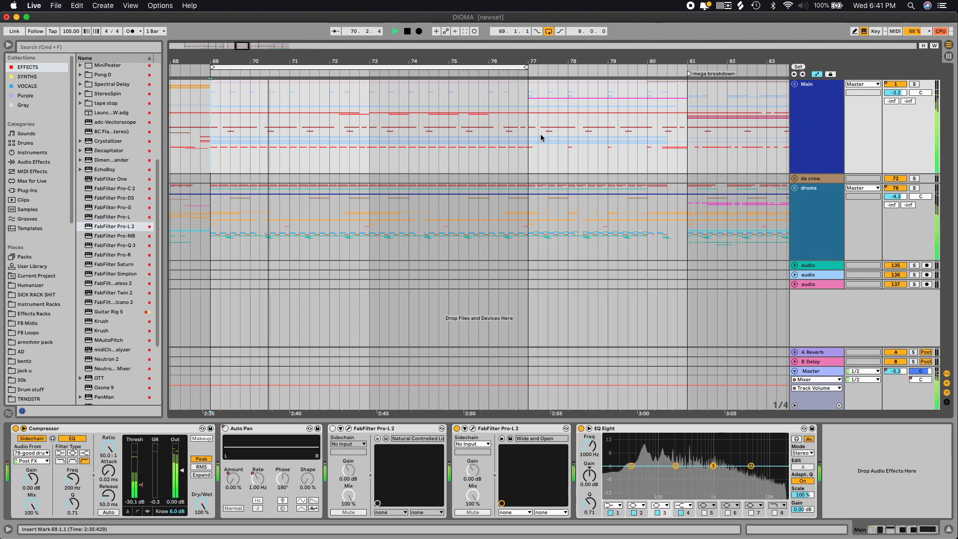
{"action": "left_click_drag", "start_coordinate": [515, 65], "coordinate": [687, 79]}
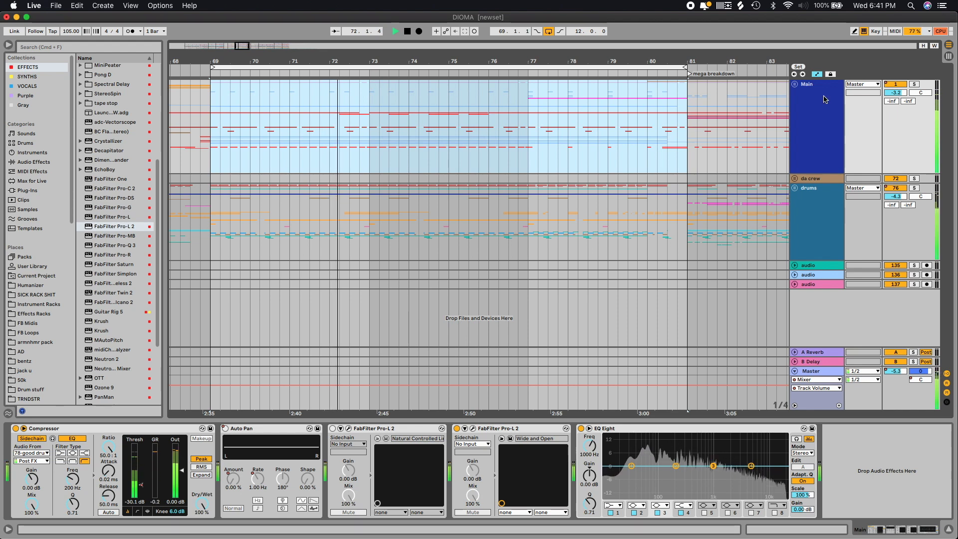
Unfold the Main group and the lower audio track in Leads, and play its frozen clips around bars 72 to 74 soloed.
{"action": "left_click", "coordinate": [796, 84]}
{"action": "scroll", "coordinate": [831, 209], "scroll_direction": "down", "scroll_amount": 5}
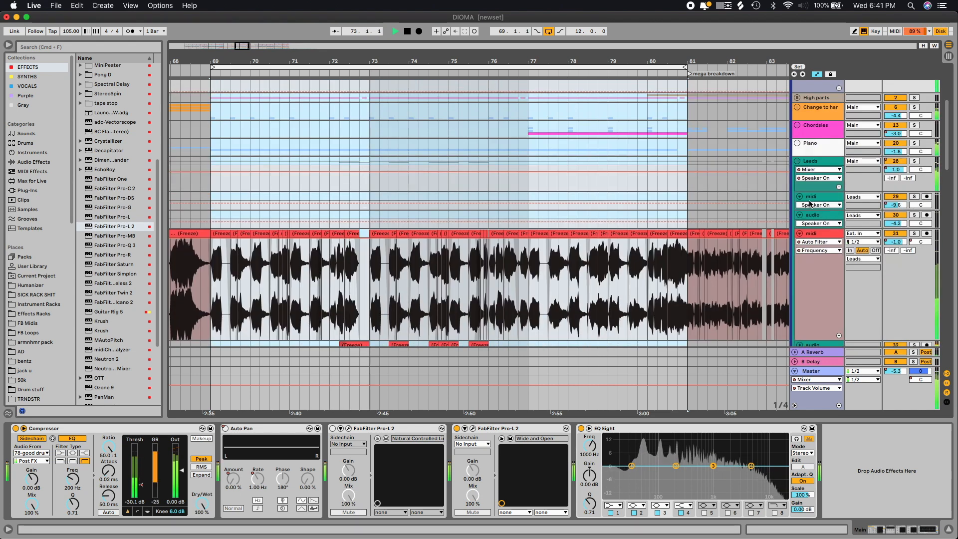
{"action": "left_click_drag", "start_coordinate": [428, 305], "coordinate": [480, 305]}
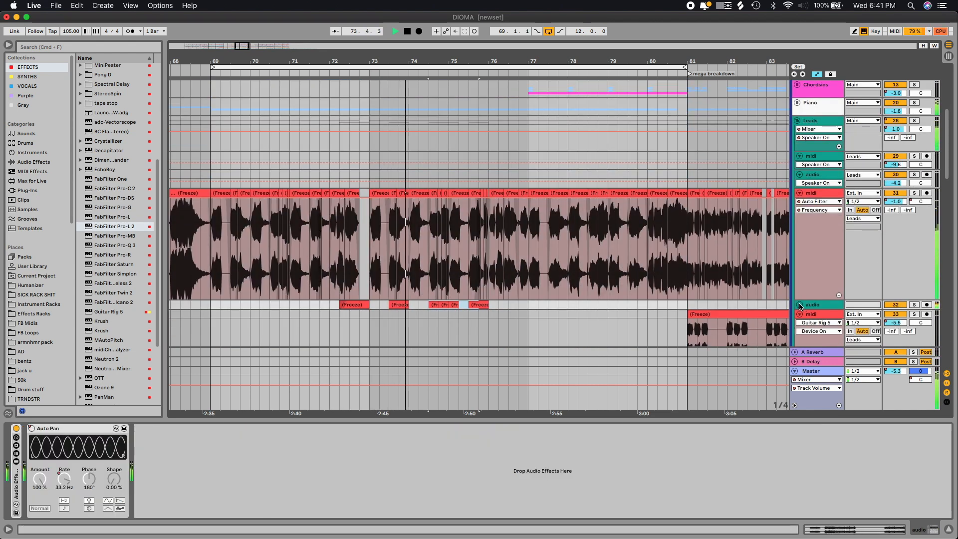
{"action": "left_click", "coordinate": [800, 305]}
{"action": "scroll", "coordinate": [699, 305], "scroll_direction": "down", "scroll_amount": 2}
{"action": "left_click", "coordinate": [348, 223]}
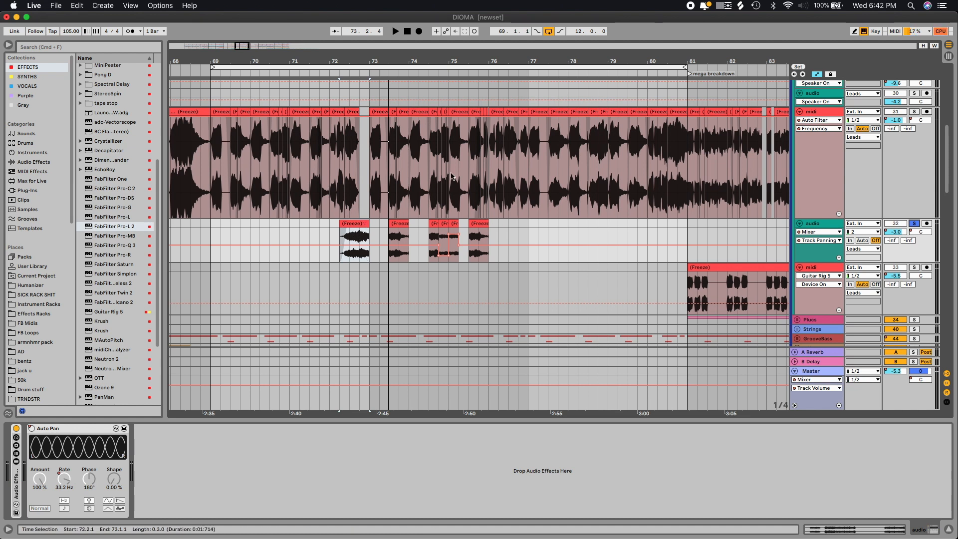
{"action": "left_click", "coordinate": [403, 224]}
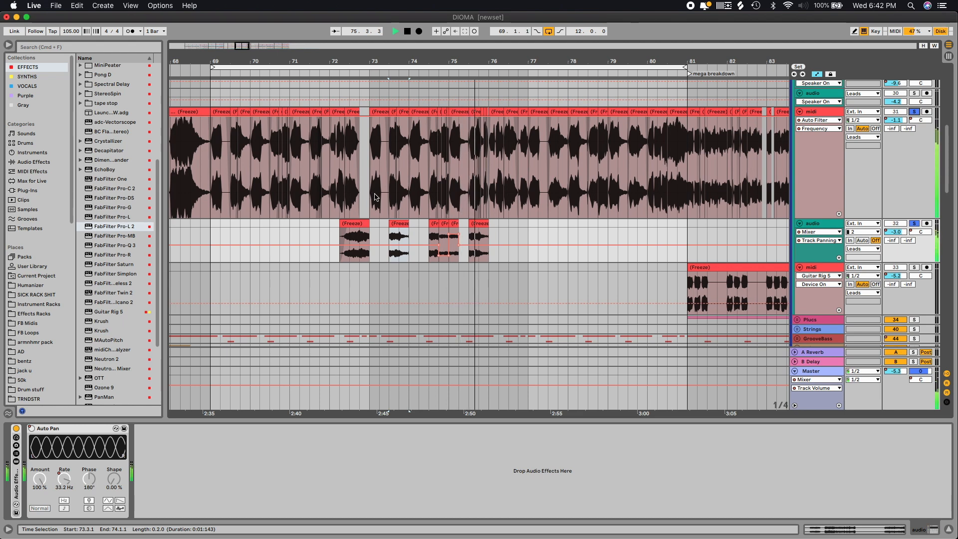
Play the soloed frozen midi lead from bar 77 and look over the tracks leading into the mega breakdown.
{"action": "scroll", "coordinate": [683, 234], "scroll_direction": "down", "scroll_amount": 5}
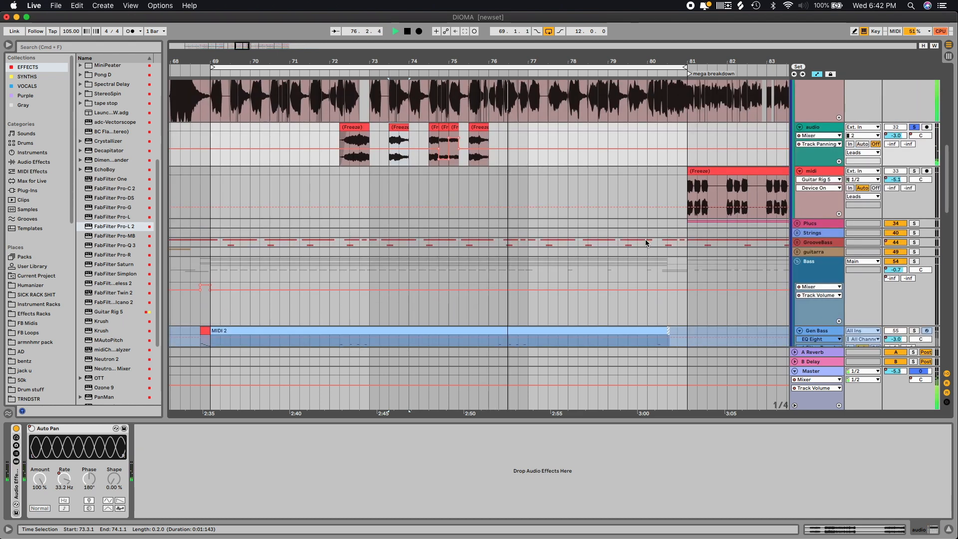
{"action": "scroll", "coordinate": [646, 243], "scroll_direction": "up", "scroll_amount": 8}
{"action": "left_click", "coordinate": [526, 200]}
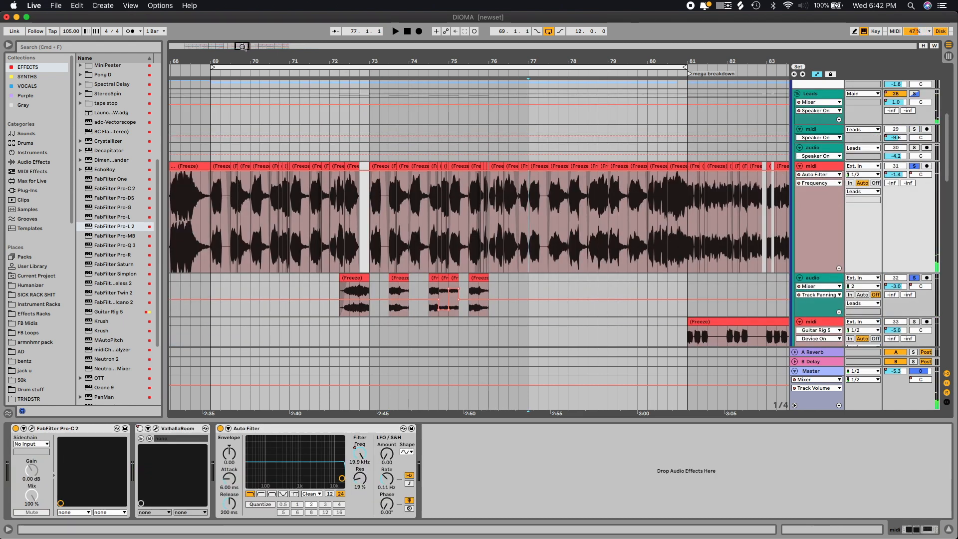
{"action": "scroll", "coordinate": [291, 155], "scroll_direction": "right", "scroll_amount": 6}
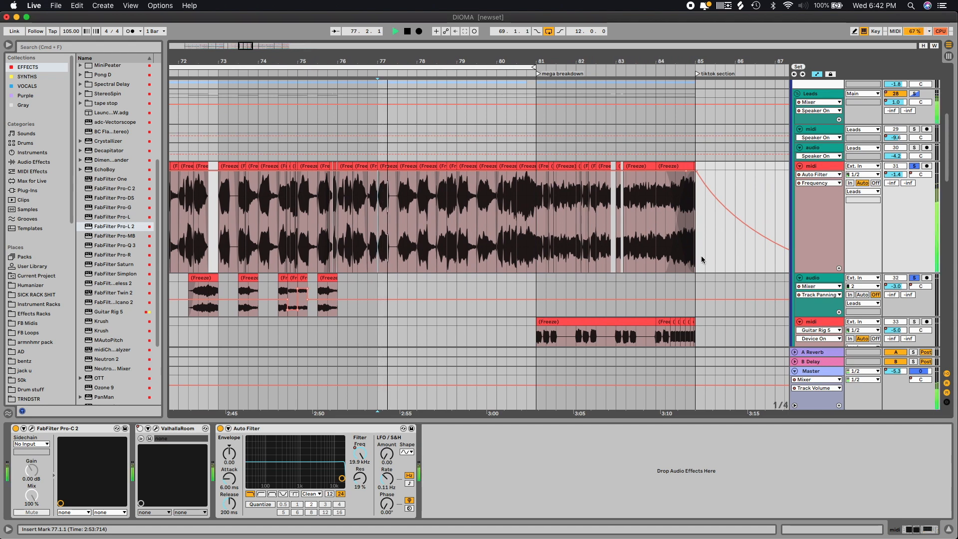
{"action": "scroll", "coordinate": [702, 255], "scroll_direction": "down", "scroll_amount": 8}
{"action": "scroll", "coordinate": [560, 235], "scroll_direction": "up", "scroll_amount": 10}
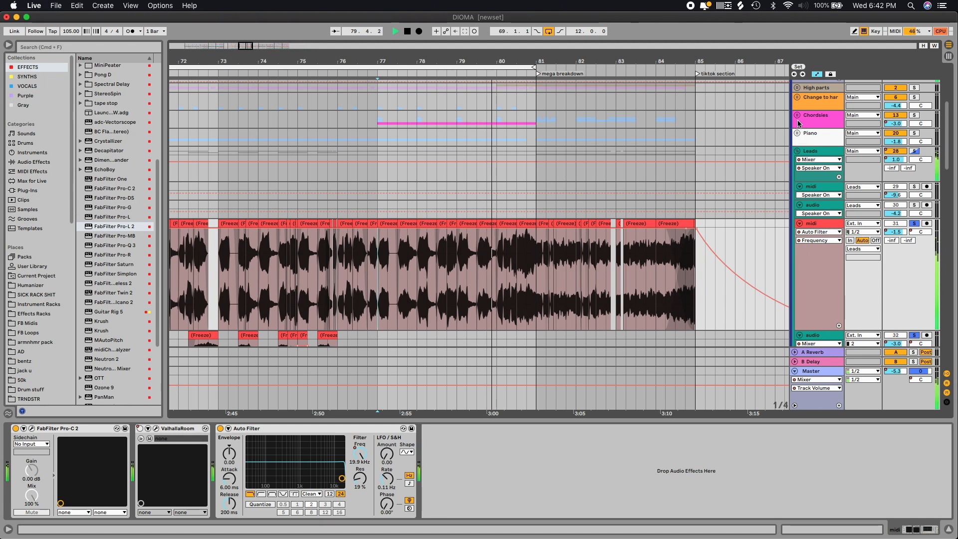
Loop the Chordsies group from bar 77 to 81 and play it while looking through its midi tracks.
{"action": "left_click_drag", "start_coordinate": [378, 120], "coordinate": [536, 123]}
{"action": "key", "text": "super+l"}
{"action": "key", "text": "space"}
{"action": "scroll", "coordinate": [928, 145], "scroll_direction": "down", "scroll_amount": 5}
{"action": "key", "text": "space"}
{"action": "scroll", "coordinate": [672, 176], "scroll_direction": "down", "scroll_amount": 4}
{"action": "scroll", "coordinate": [684, 188], "scroll_direction": "down", "scroll_amount": 3}
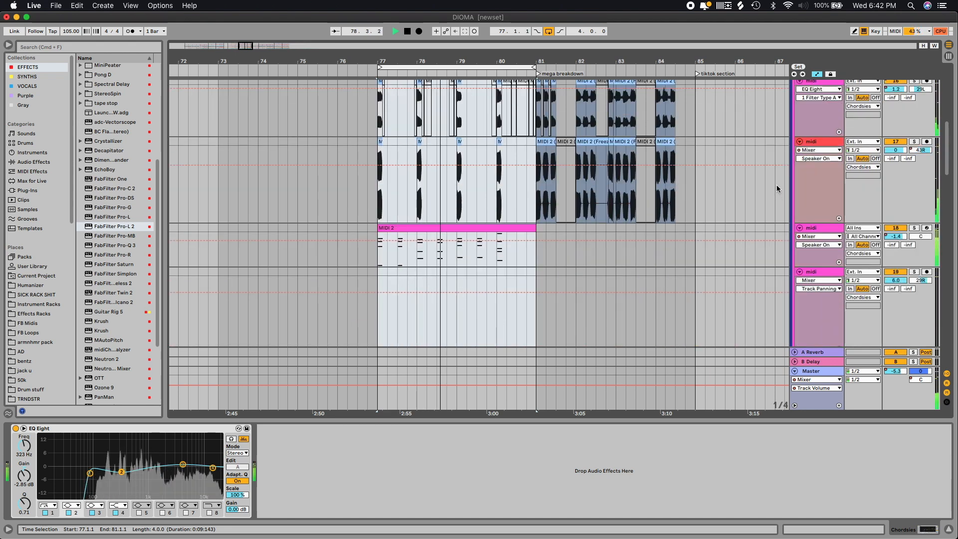
Show the device chain of the Chordsies midi track whose MIDI clip spans bars 77 to 81.
{"action": "left_click", "coordinate": [828, 229]}
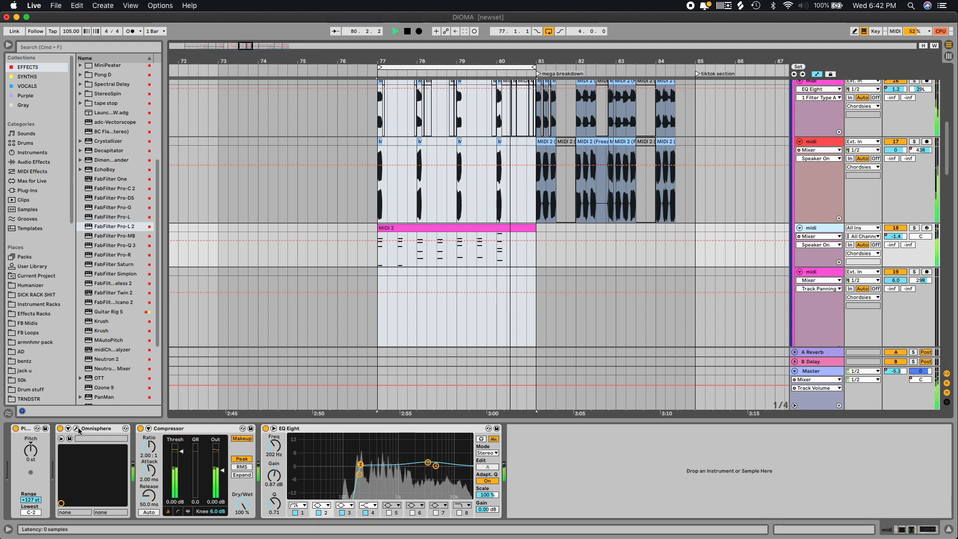
{"action": "scroll", "coordinate": [710, 222], "scroll_direction": "up", "scroll_amount": 5}
{"action": "scroll", "coordinate": [710, 222], "scroll_direction": "up", "scroll_amount": 3}
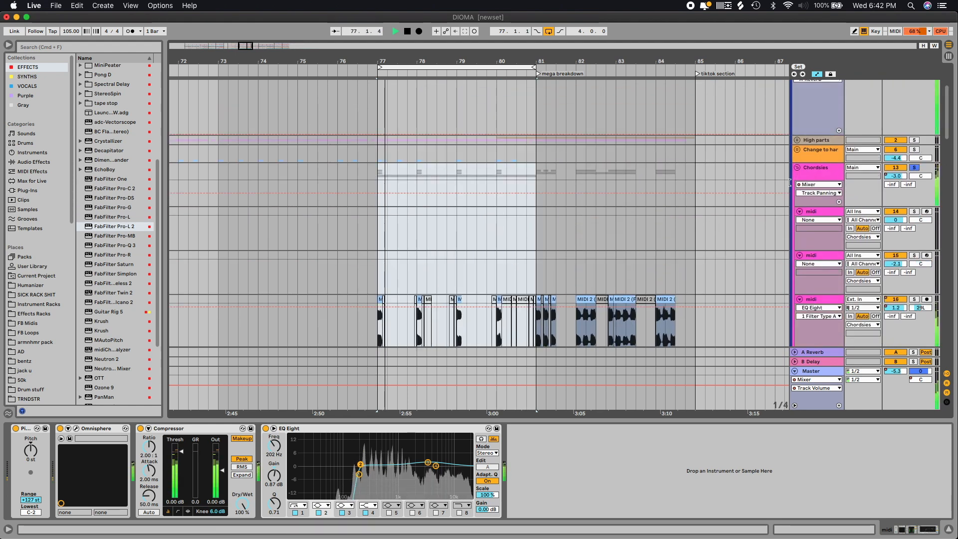
Add the High parts group to the solo, unfold it, and play its midi tracks from bar 77.
{"action": "left_click", "coordinate": [918, 140], "text": "super"}
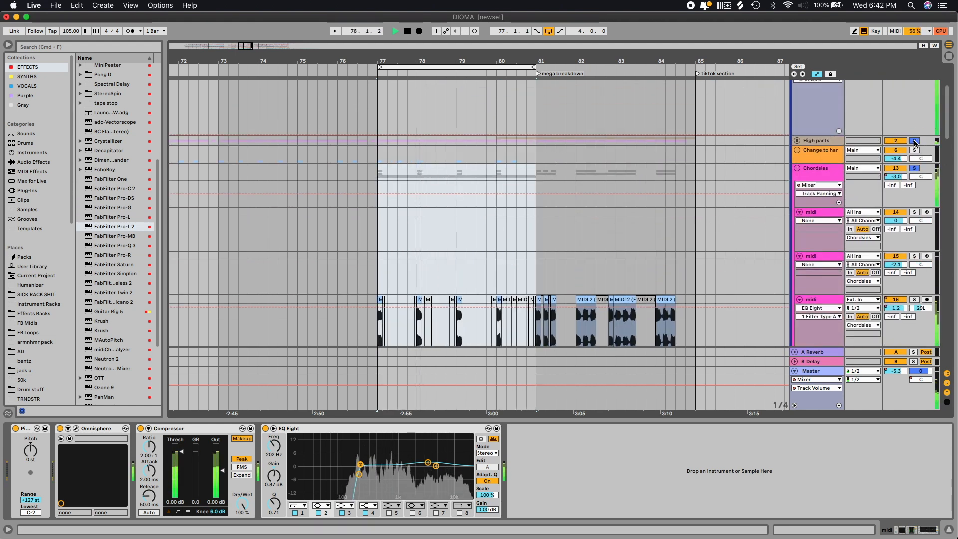
{"action": "left_click", "coordinate": [796, 141]}
{"action": "scroll", "coordinate": [642, 202], "scroll_direction": "down", "scroll_amount": 3}
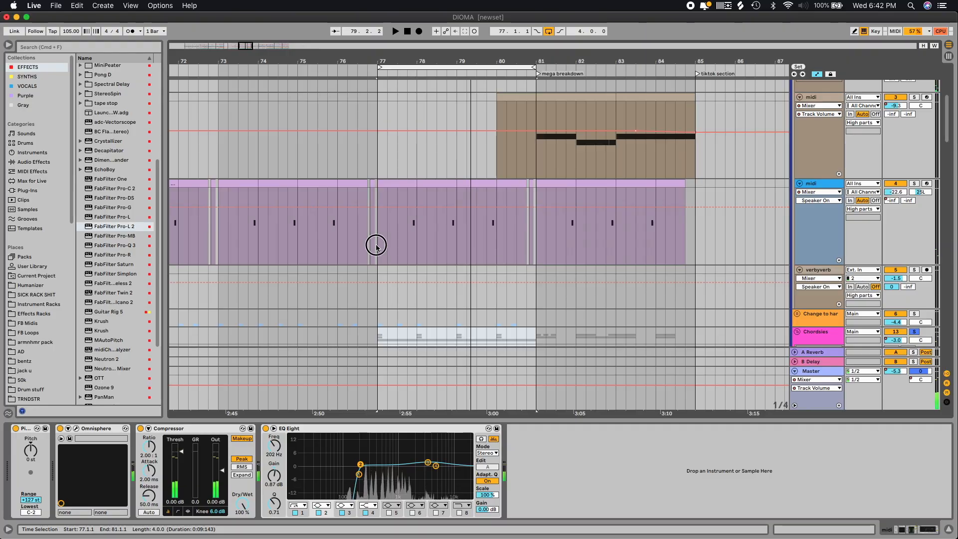
{"action": "left_click", "coordinate": [377, 245]}
{"action": "key", "text": "space"}
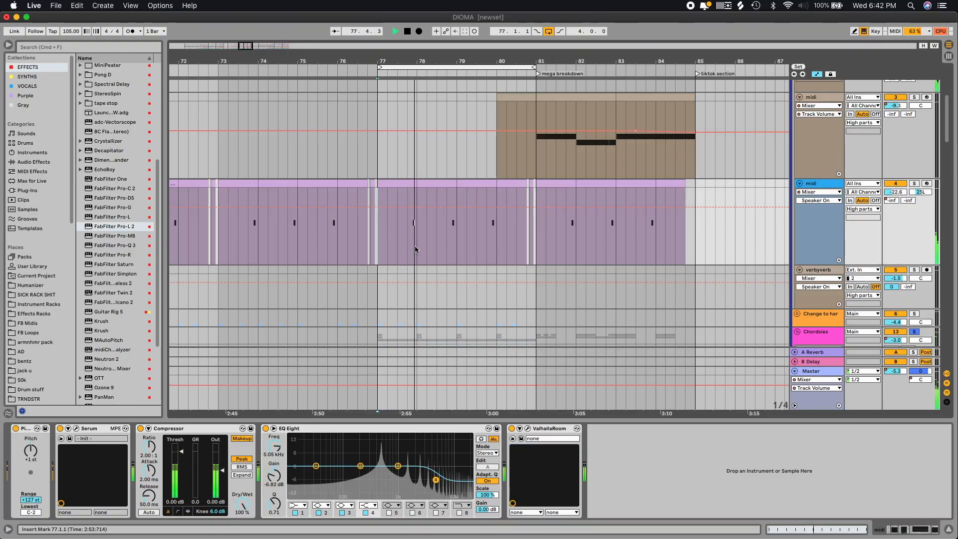
{"action": "scroll", "coordinate": [904, 208], "scroll_direction": "up", "scroll_amount": 3}
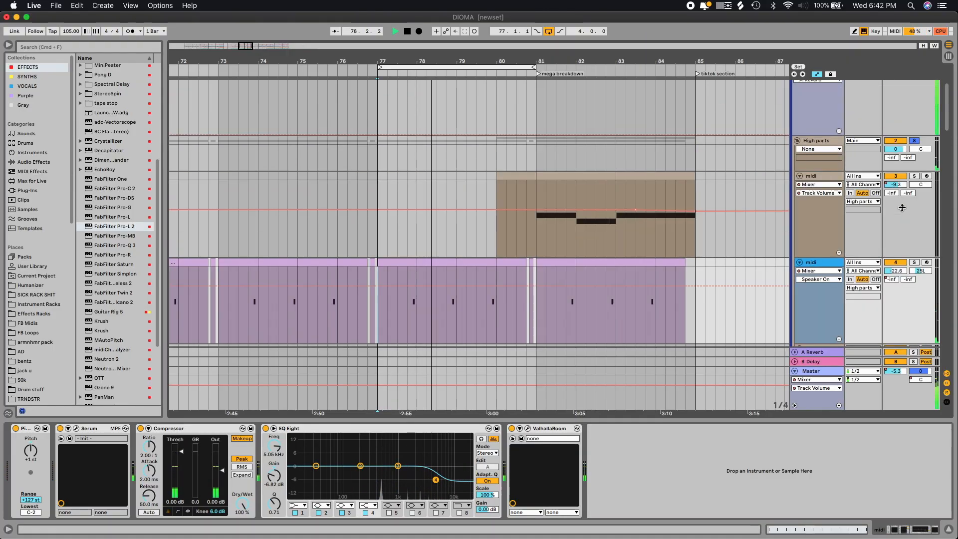
Fold the Main group and loop bars 77 to 85 to play the full mix through the mega breakdown.
{"action": "left_click", "coordinate": [862, 141]}
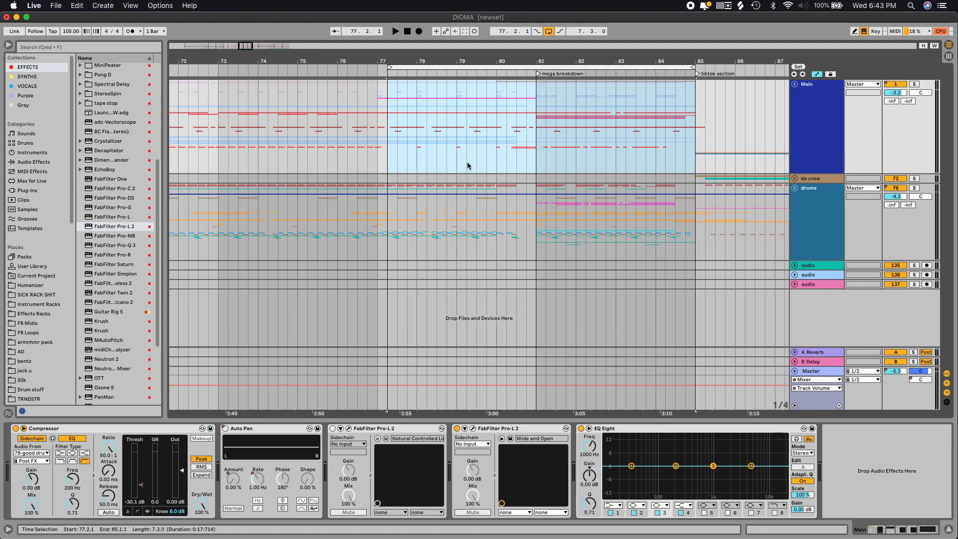
{"action": "left_click", "coordinate": [436, 135]}
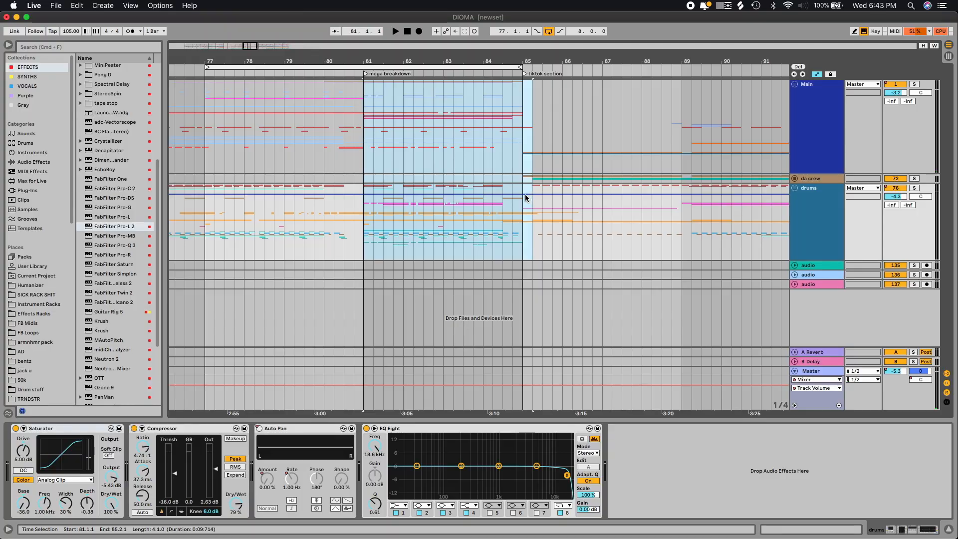
{"action": "key", "text": "space"}
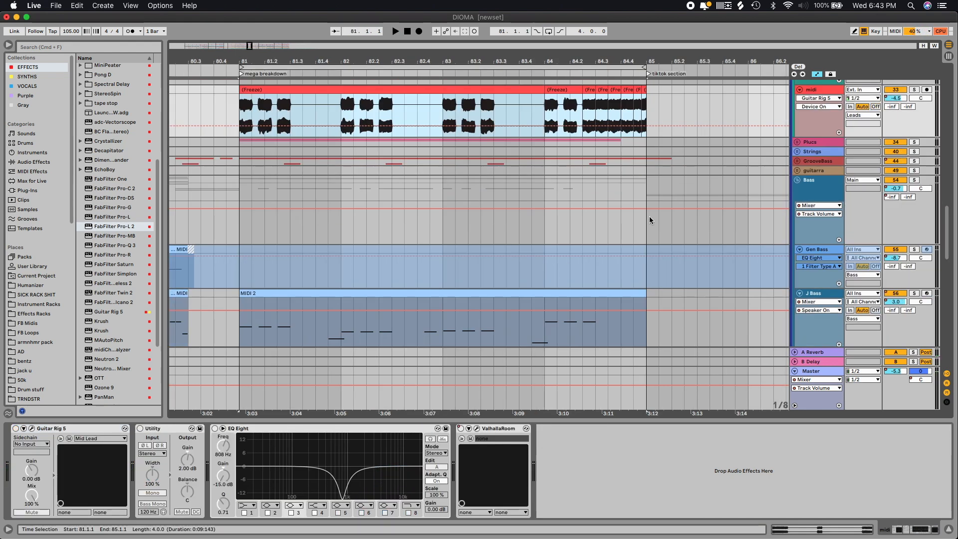
Shrink the device view out of the way and look through the lead and bass tracks under the mega breakdown.
{"action": "scroll", "coordinate": [636, 207], "scroll_direction": "up", "scroll_amount": 3}
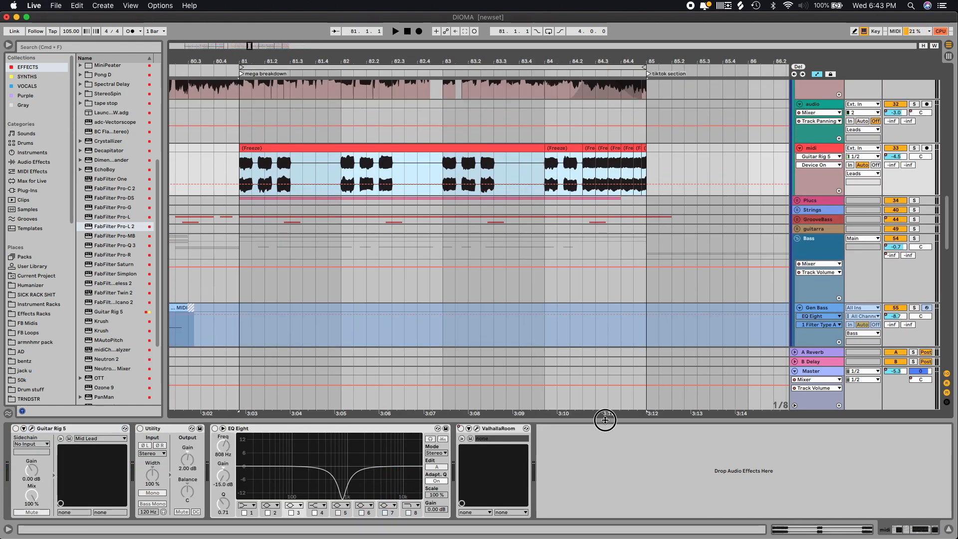
{"action": "left_click_drag", "start_coordinate": [605, 420], "coordinate": [605, 514]}
{"action": "scroll", "coordinate": [444, 328], "scroll_direction": "down", "scroll_amount": 6}
{"action": "scroll", "coordinate": [372, 275], "scroll_direction": "down", "scroll_amount": 4}
{"action": "key", "text": "space"}
{"action": "scroll", "coordinate": [375, 279], "scroll_direction": "down", "scroll_amount": 5}
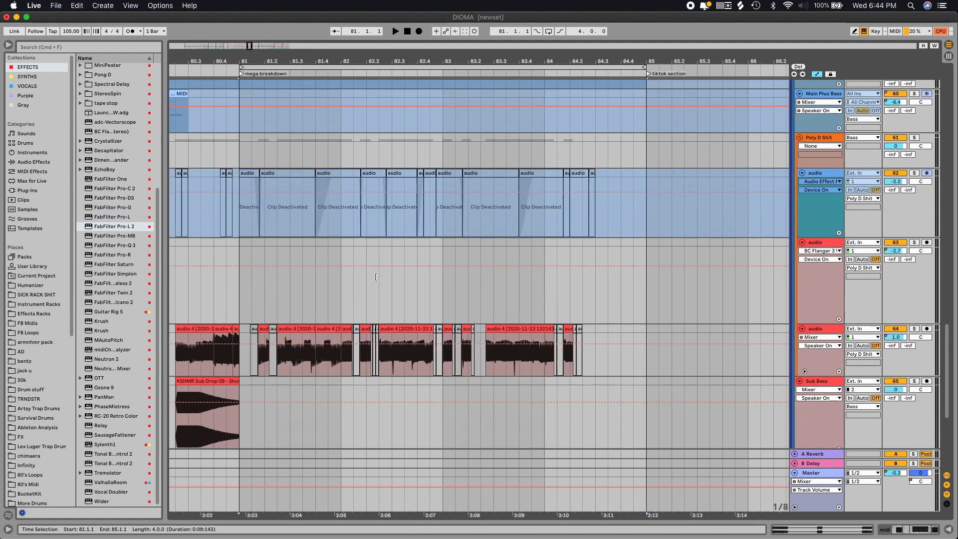
Fold the Main group and play it soloed from bar 81.
{"action": "scroll", "coordinate": [894, 227], "scroll_direction": "up", "scroll_amount": 20}
{"action": "left_click", "coordinate": [794, 84]}
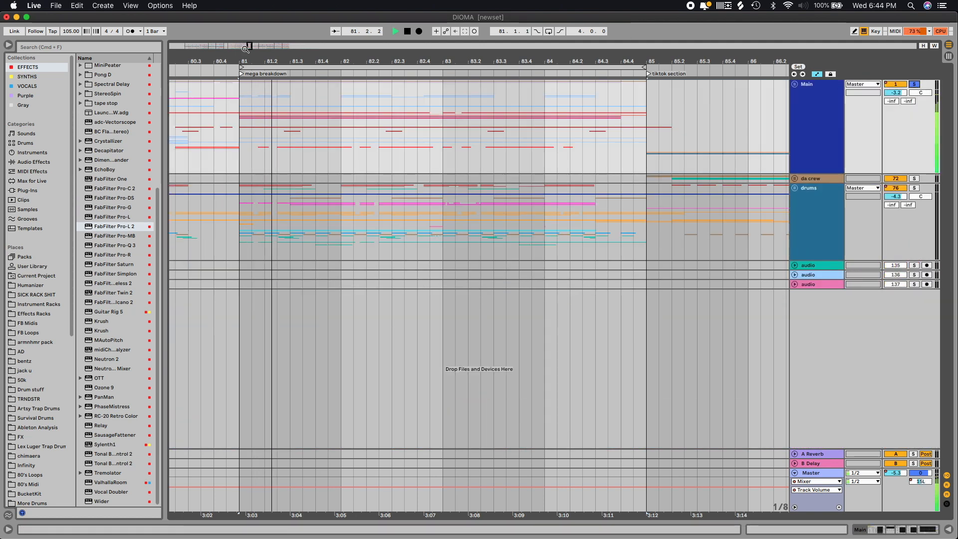
{"action": "left_click_drag", "start_coordinate": [472, 45], "coordinate": [472, 20]}
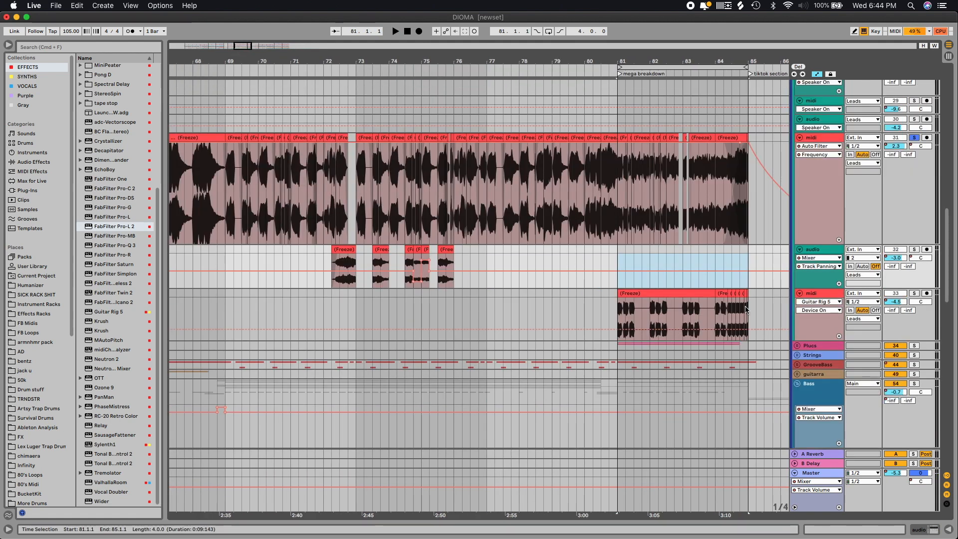
Loop the Leads tracks over bars 81 to 85 and play the soloed frozen midi lead.
{"action": "left_click_drag", "start_coordinate": [747, 310], "coordinate": [615, 146]}
{"action": "key", "text": "super+l"}
{"action": "key", "text": "space"}
{"action": "left_click_drag", "start_coordinate": [238, 47], "coordinate": [247, 48]}
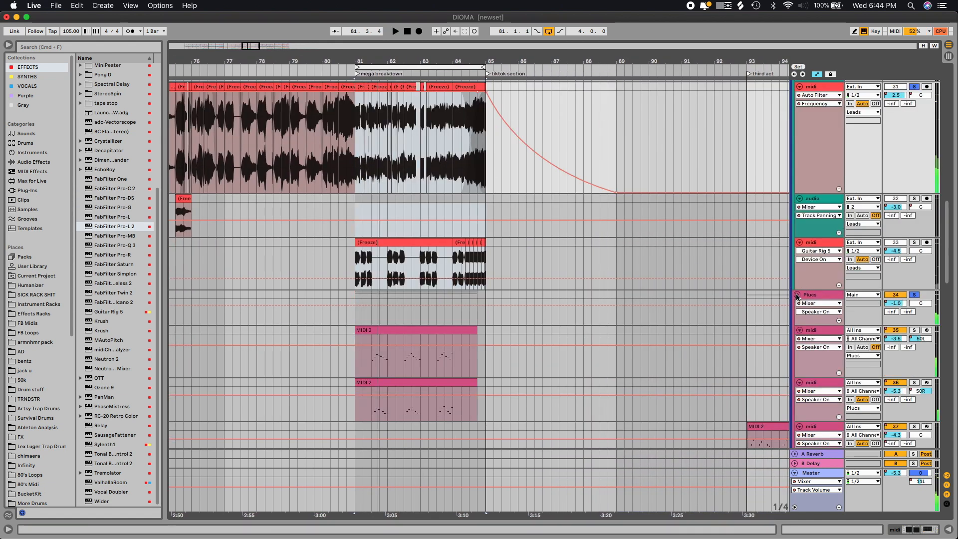
Unfold the Plucs group and play it soloed together with the frozen midi lead from bar 81.
{"action": "left_click", "coordinate": [797, 295]}
{"action": "left_click", "coordinate": [797, 295]}
{"action": "scroll", "coordinate": [363, 328], "scroll_direction": "down", "scroll_amount": 1}
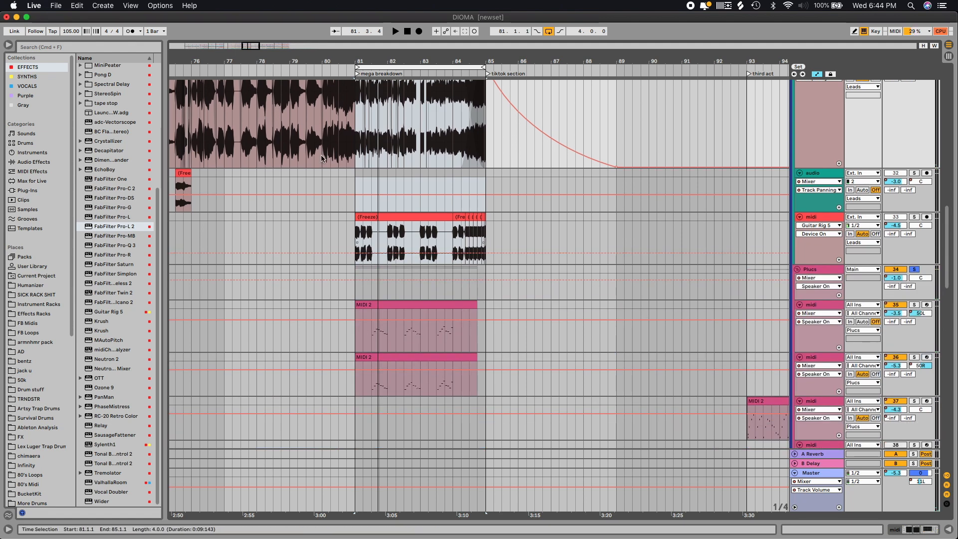
{"action": "key", "text": "space"}
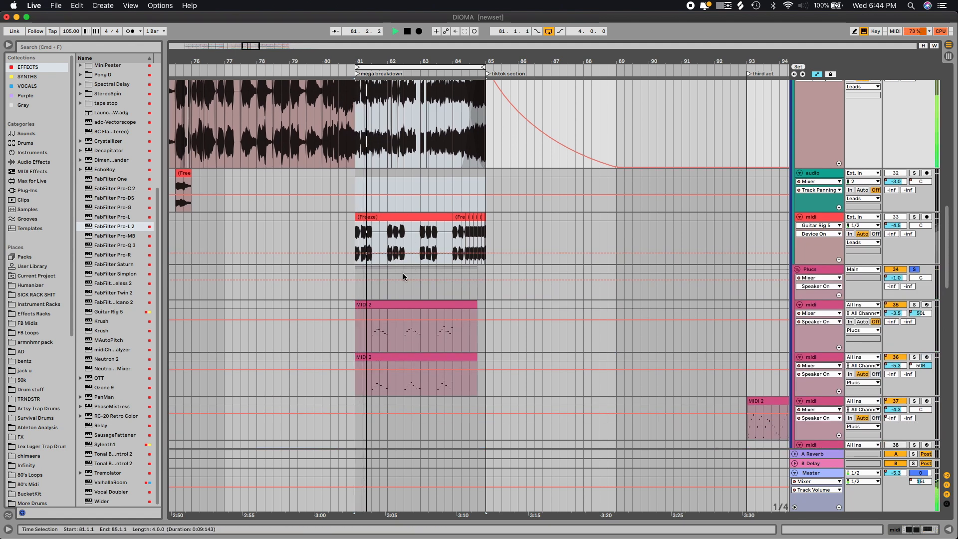
{"action": "scroll", "coordinate": [355, 251], "scroll_direction": "up", "scroll_amount": 3}
{"action": "scroll", "coordinate": [529, 272], "scroll_direction": "down", "scroll_amount": 5}
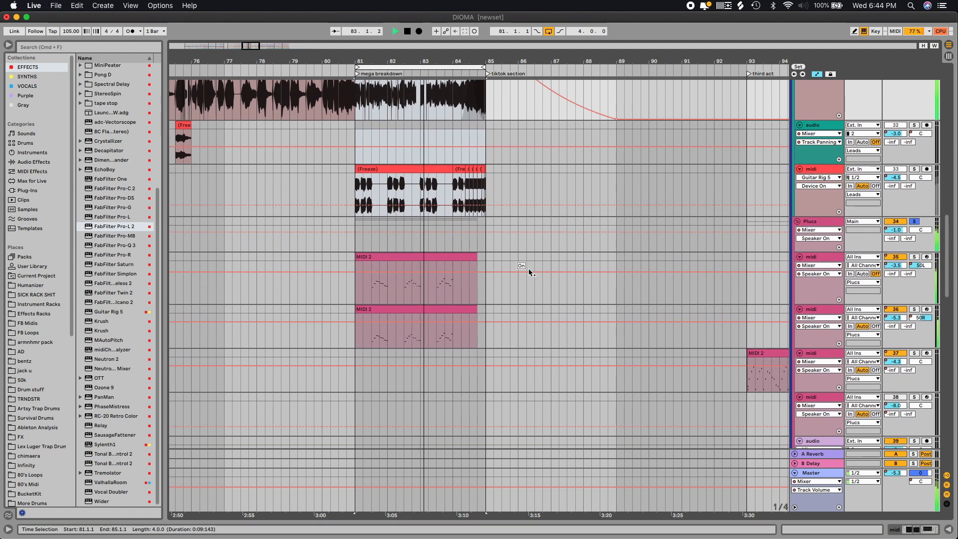
{"action": "scroll", "coordinate": [724, 308], "scroll_direction": "down", "scroll_amount": 8}
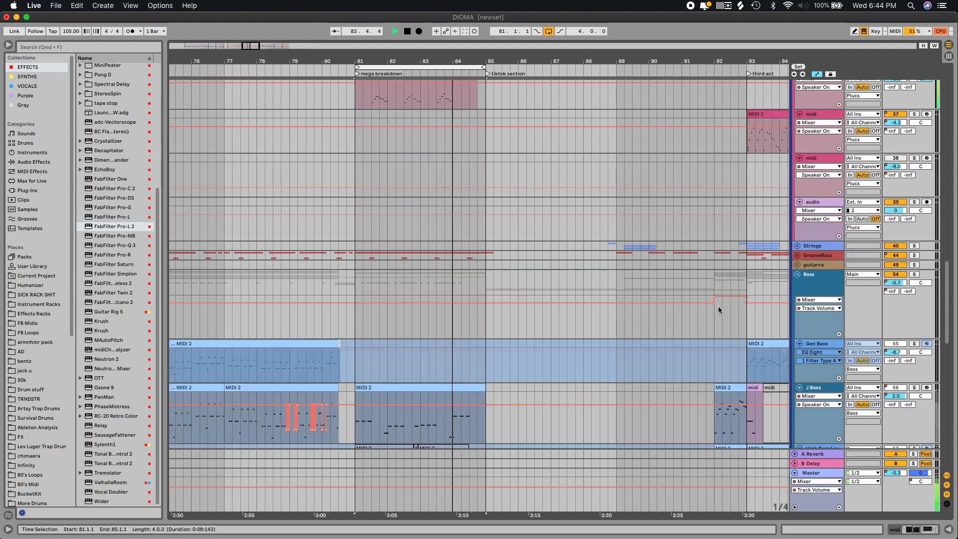
{"action": "scroll", "coordinate": [722, 289], "scroll_direction": "up", "scroll_amount": 14}
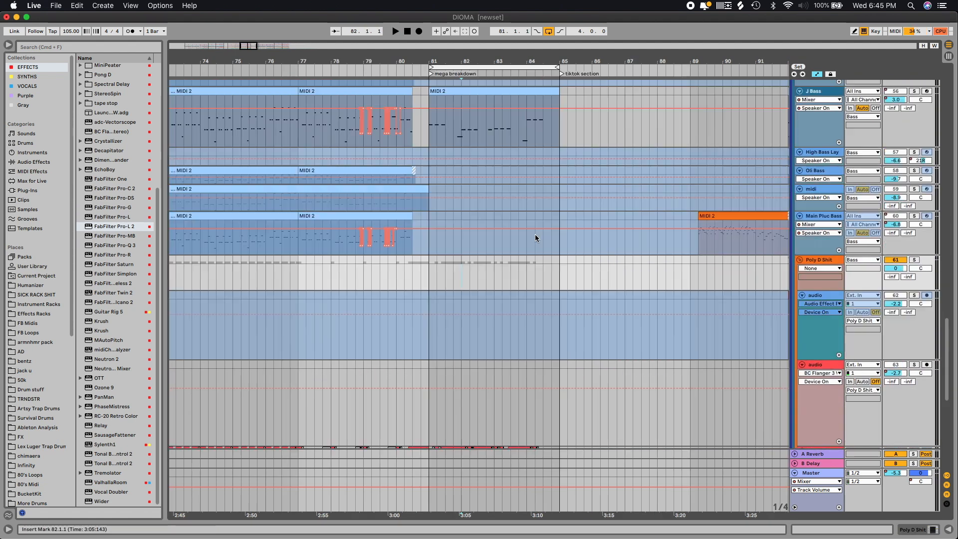
Solo the audio track with the recorded clips in the Poly D Shit group and play it from bar 81.
{"action": "key", "text": "plus"}
{"action": "scroll", "coordinate": [567, 232], "scroll_direction": "up", "scroll_amount": 3}
{"action": "left_click_drag", "start_coordinate": [396, 113], "coordinate": [628, 128]}
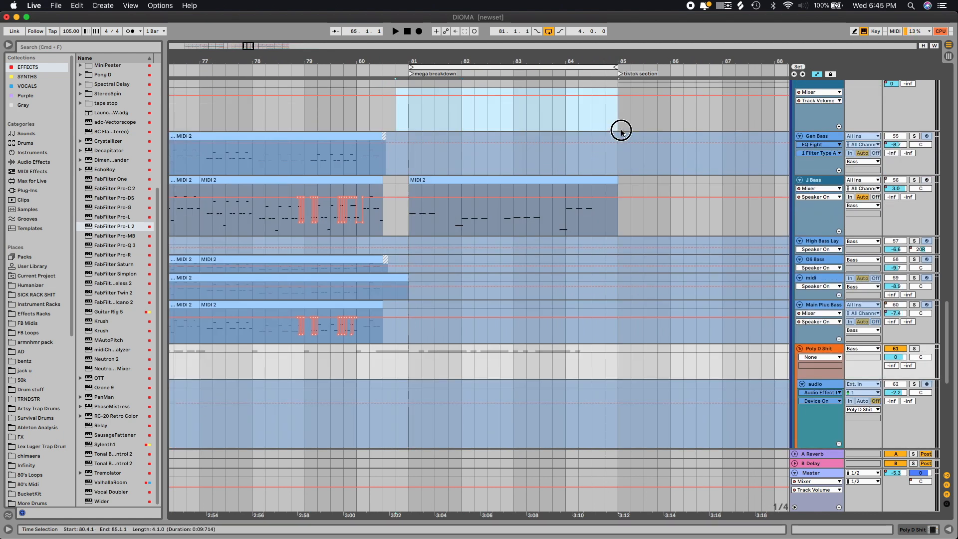
{"action": "scroll", "coordinate": [696, 312], "scroll_direction": "down", "scroll_amount": 10}
{"action": "scroll", "coordinate": [640, 324], "scroll_direction": "up", "scroll_amount": 8}
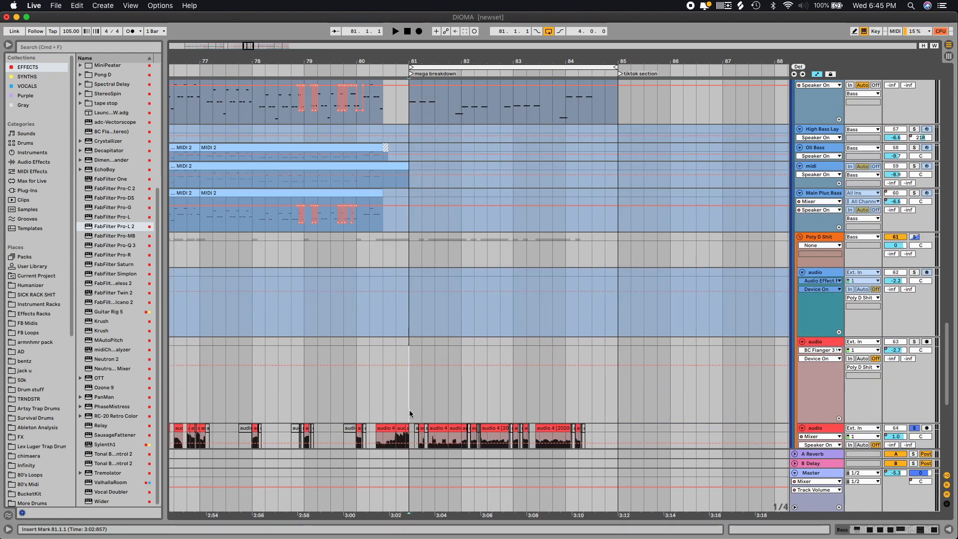
{"action": "key", "text": "space"}
{"action": "scroll", "coordinate": [544, 393], "scroll_direction": "down", "scroll_amount": 3}
{"action": "scroll", "coordinate": [598, 384], "scroll_direction": "down", "scroll_amount": 5}
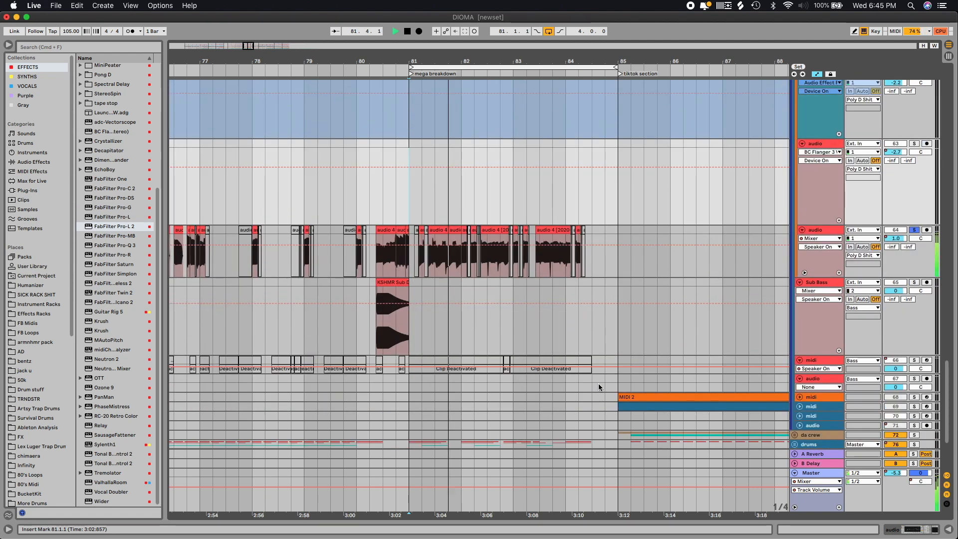
Add J Bass to the solo and restart playback from bar 81 to hear it with the Poly D Shit audio.
{"action": "scroll", "coordinate": [598, 383], "scroll_direction": "down", "scroll_amount": 3}
{"action": "scroll", "coordinate": [598, 383], "scroll_direction": "up", "scroll_amount": 12}
{"action": "left_click", "coordinate": [914, 252]}
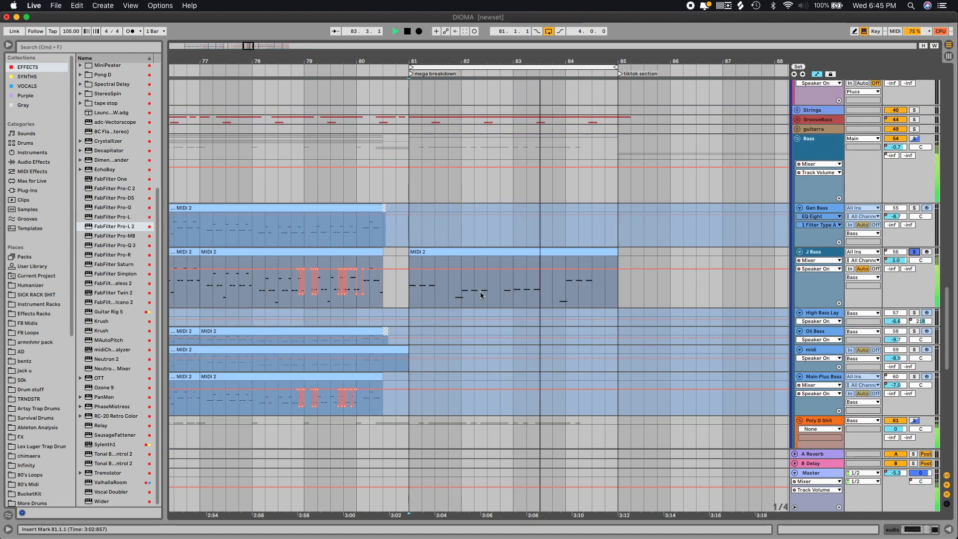
{"action": "scroll", "coordinate": [715, 285], "scroll_direction": "down", "scroll_amount": 6}
{"action": "scroll", "coordinate": [719, 265], "scroll_direction": "down", "scroll_amount": 8}
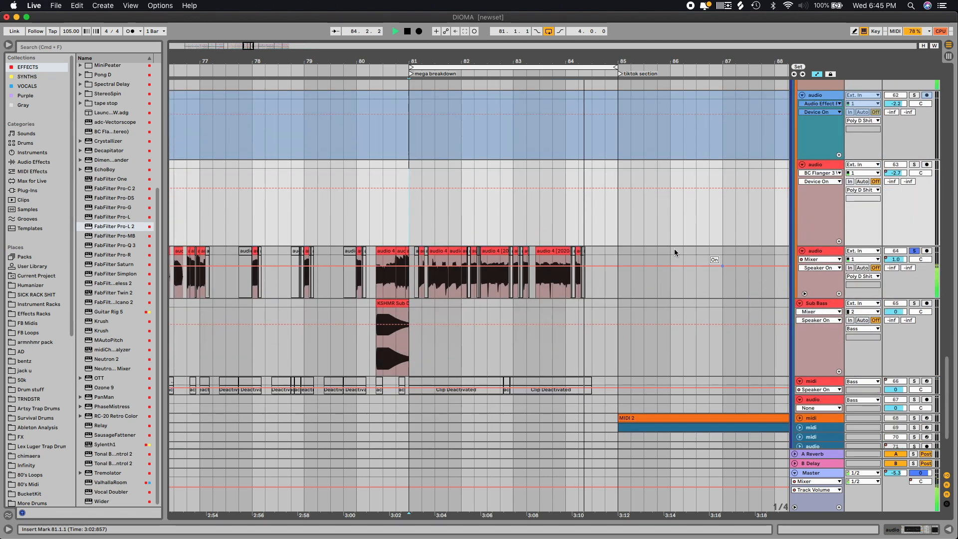
{"action": "scroll", "coordinate": [444, 169], "scroll_direction": "up", "scroll_amount": 6}
{"action": "key", "text": "space"}
{"action": "key", "text": "space"}
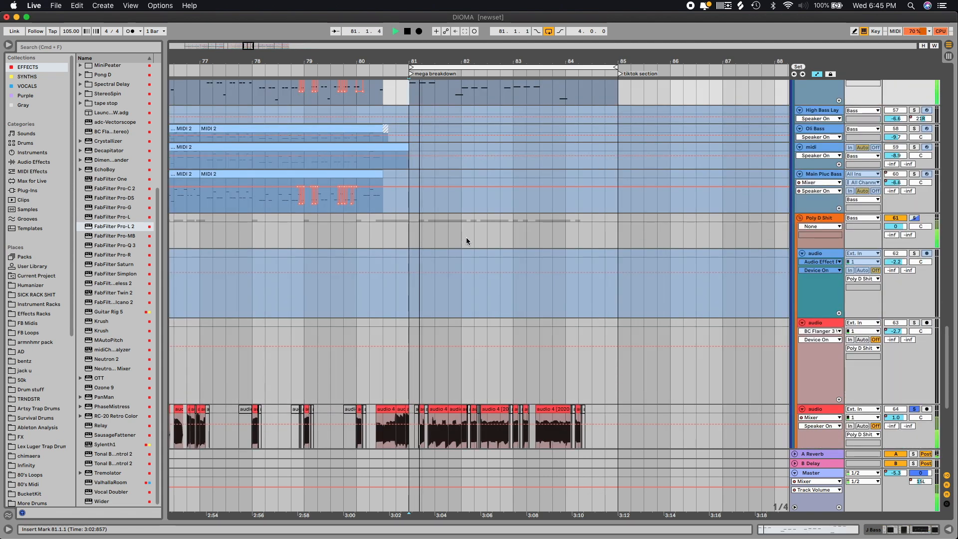
Add the GrooveBass group to the solo and listen to it with the other bass layers.
{"action": "scroll", "coordinate": [488, 247], "scroll_direction": "up", "scroll_amount": 7}
{"action": "scroll", "coordinate": [825, 239], "scroll_direction": "up", "scroll_amount": 6}
{"action": "left_click", "coordinate": [915, 276], "text": "super"}
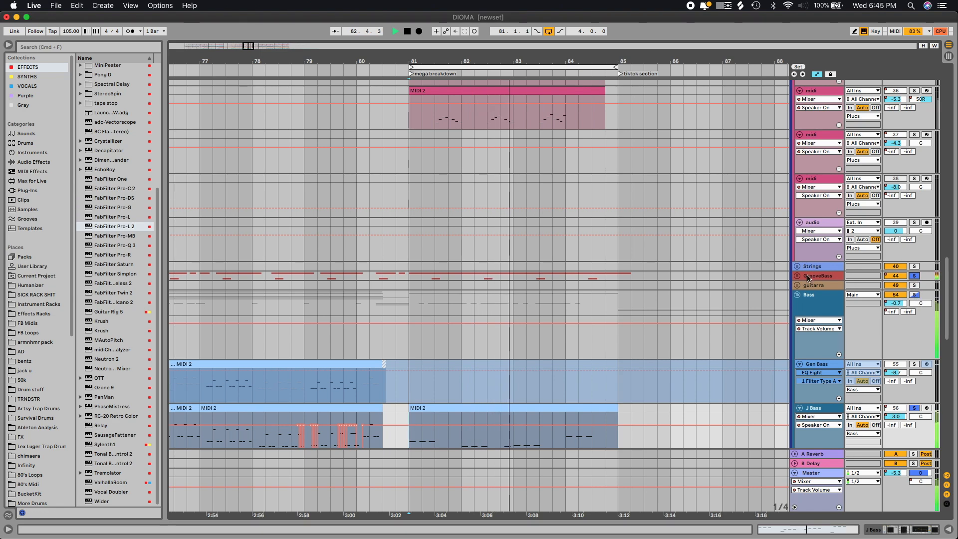
{"action": "scroll", "coordinate": [642, 234], "scroll_direction": "down", "scroll_amount": 10}
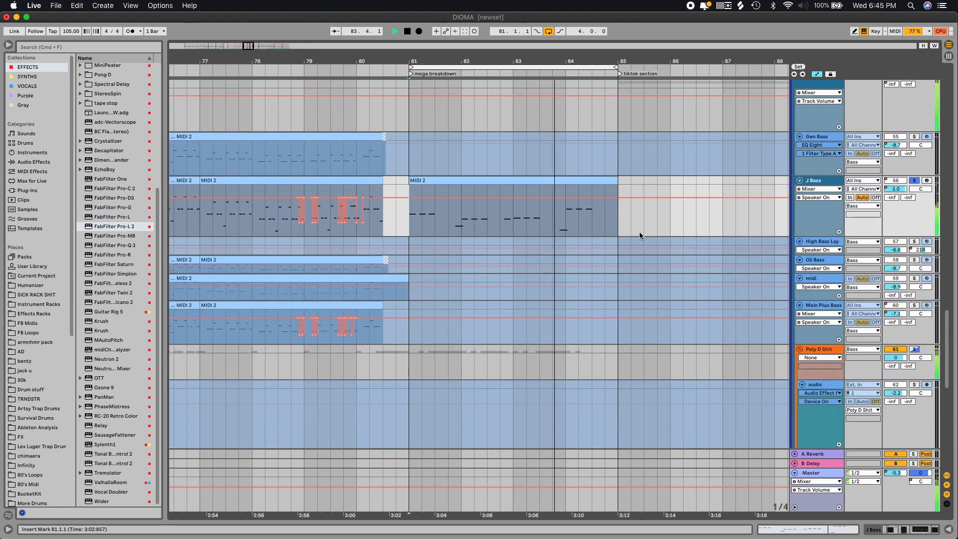
Solo the two frozen Chordsies midi tracks and restart playback from bar 81.
{"action": "scroll", "coordinate": [640, 233], "scroll_direction": "up", "scroll_amount": 20}
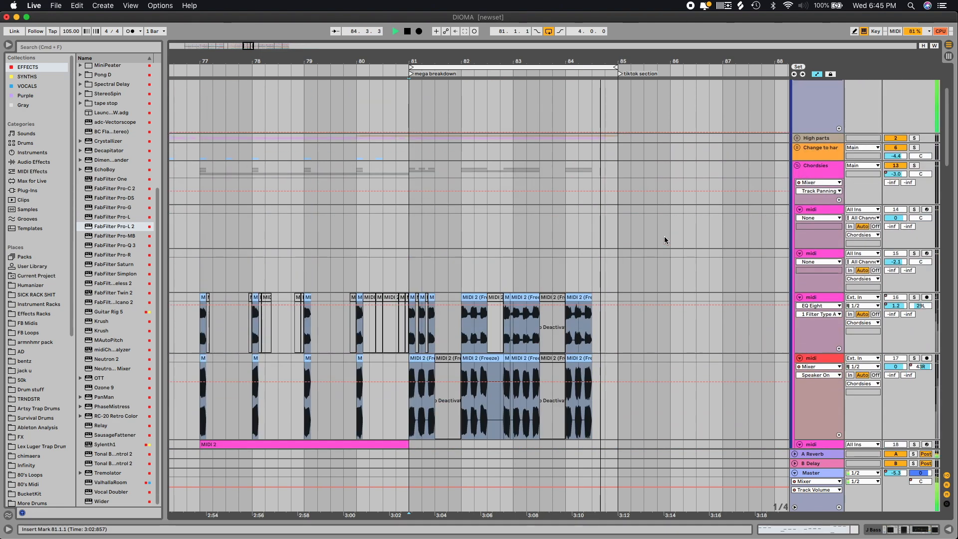
{"action": "key", "text": "space"}
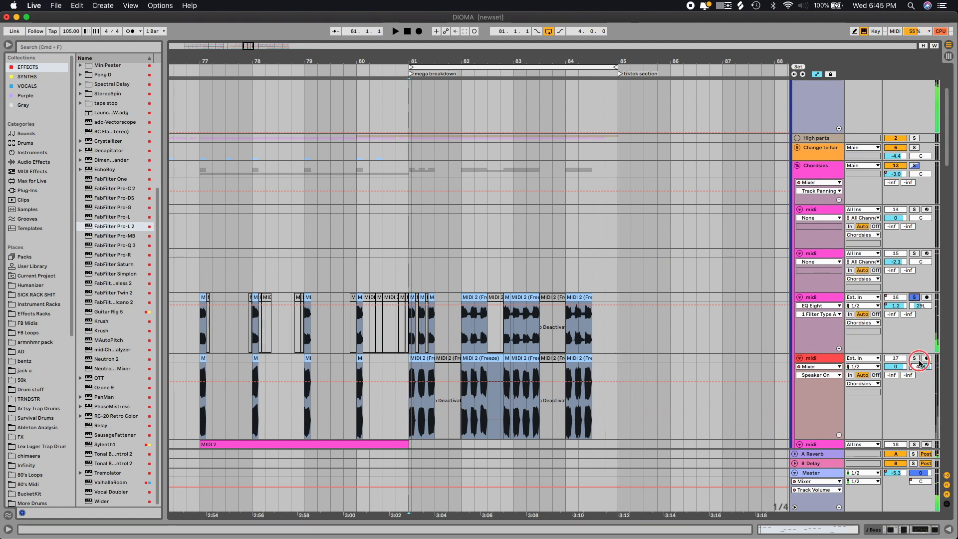
{"action": "key", "text": "space"}
{"action": "scroll", "coordinate": [693, 256], "scroll_direction": "down", "scroll_amount": 4}
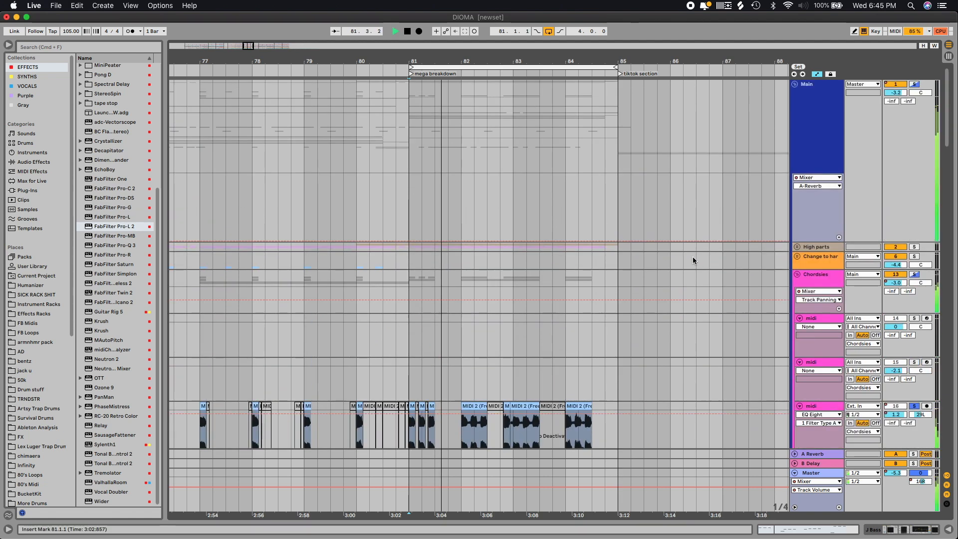
{"action": "scroll", "coordinate": [693, 256], "scroll_direction": "up", "scroll_amount": 10}
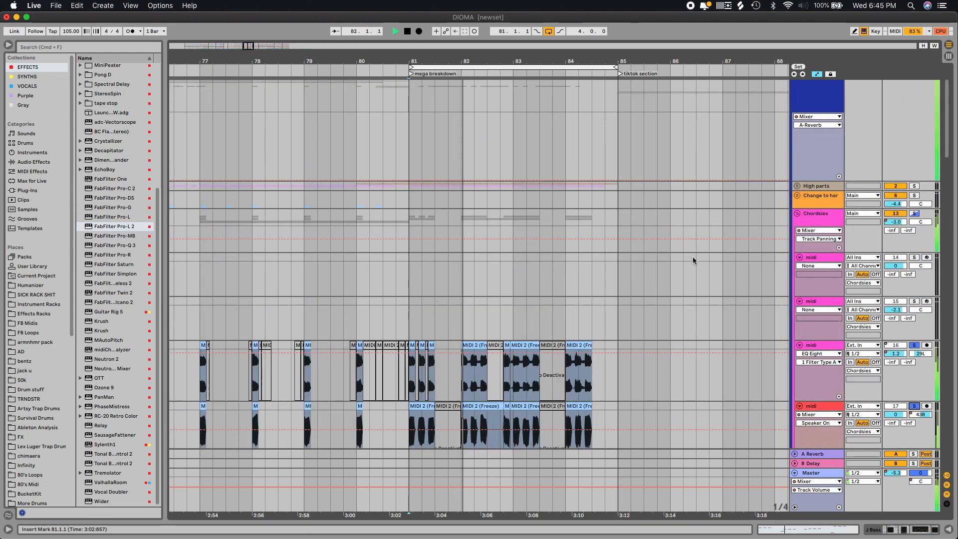
Unfold the High parts group and add its upper midi track to the solo.
{"action": "left_click", "coordinate": [797, 185]}
{"action": "scroll", "coordinate": [749, 198], "scroll_direction": "down", "scroll_amount": 7}
{"action": "scroll", "coordinate": [731, 202], "scroll_direction": "up", "scroll_amount": 4}
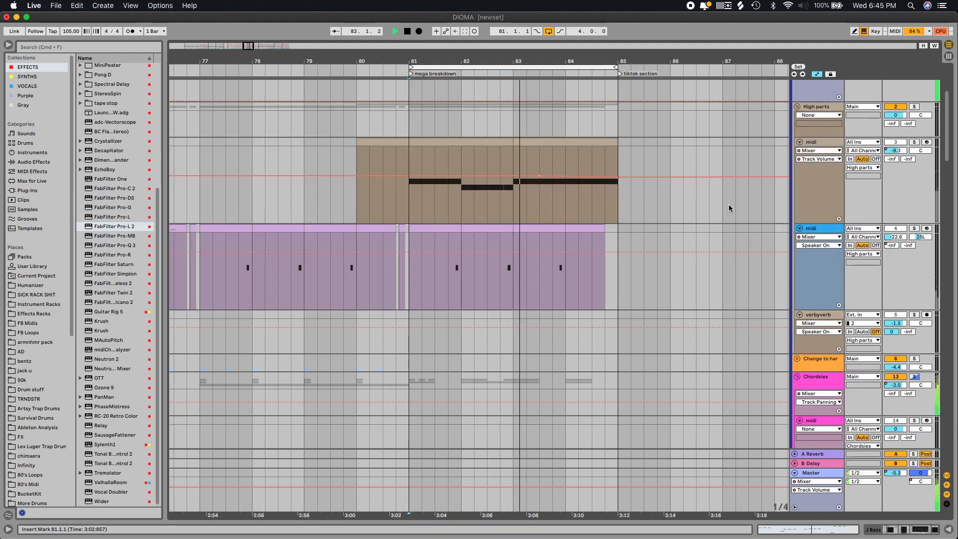
{"action": "left_click", "coordinate": [914, 143]}
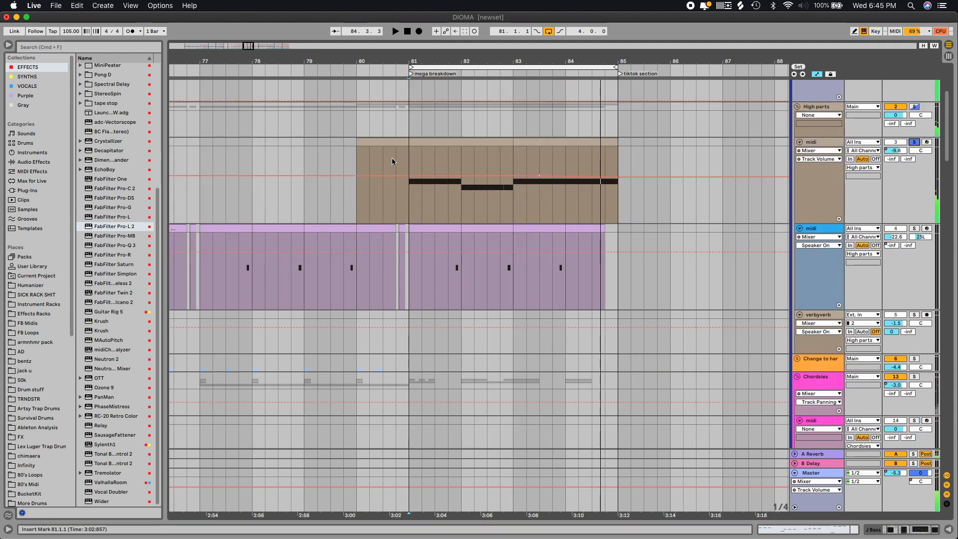
Show the device chain of the upper High parts midi track and select bars 80 to 83 of its clip.
{"action": "left_click", "coordinate": [418, 148]}
{"action": "key", "text": "shift+Tab"}
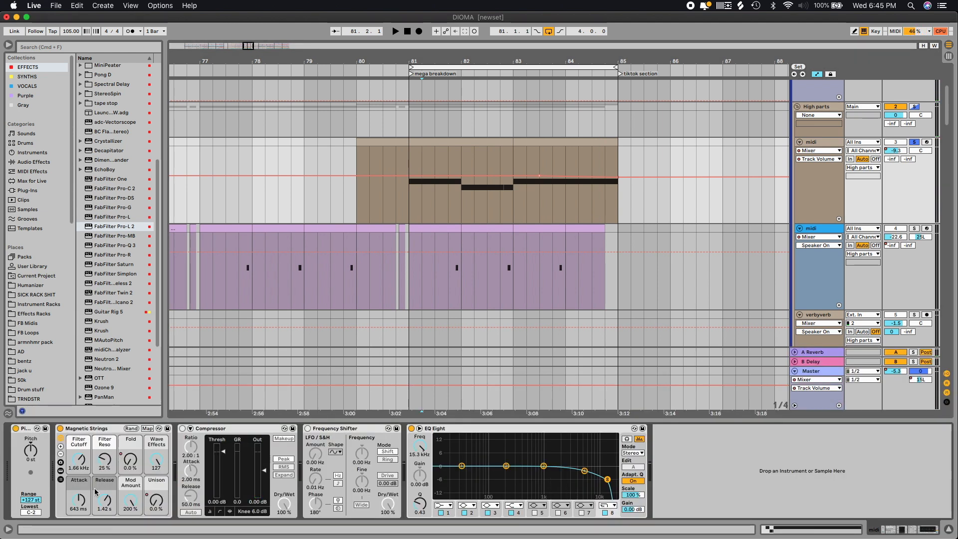
{"action": "left_click", "coordinate": [407, 160]}
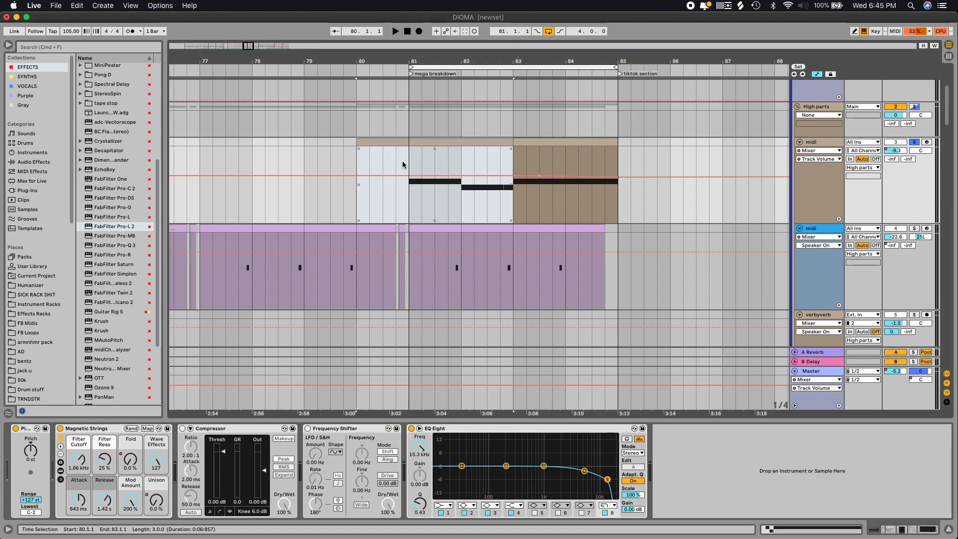
Listen to the upper High parts midi track together with the other soloed layers from bar 81.
{"action": "key", "text": "space"}
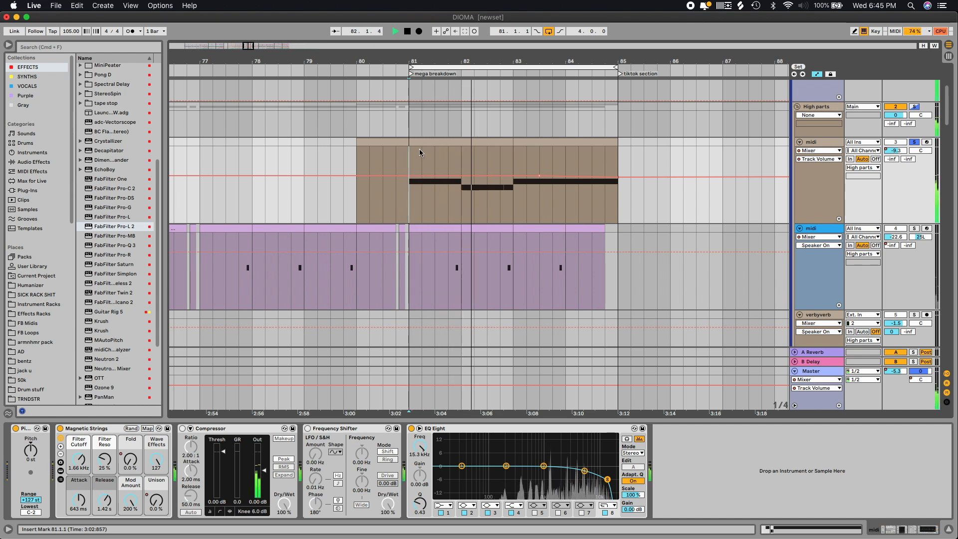
{"action": "scroll", "coordinate": [657, 220], "scroll_direction": "up", "scroll_amount": 5}
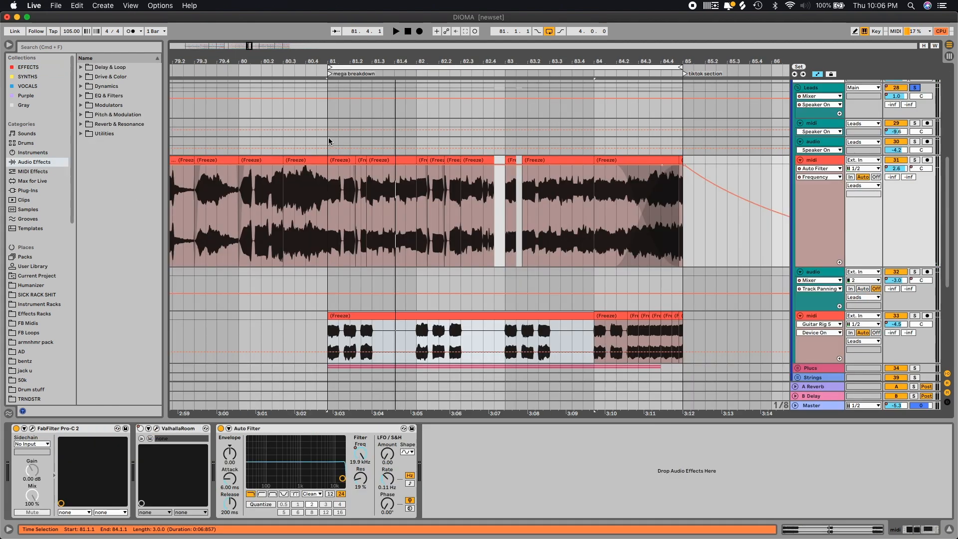
Play the soloed Leads group from the start of the mega breakdown at bar 81.
{"action": "left_click", "coordinate": [328, 137]}
{"action": "scroll", "coordinate": [339, 150], "scroll_direction": "down", "scroll_amount": 2}
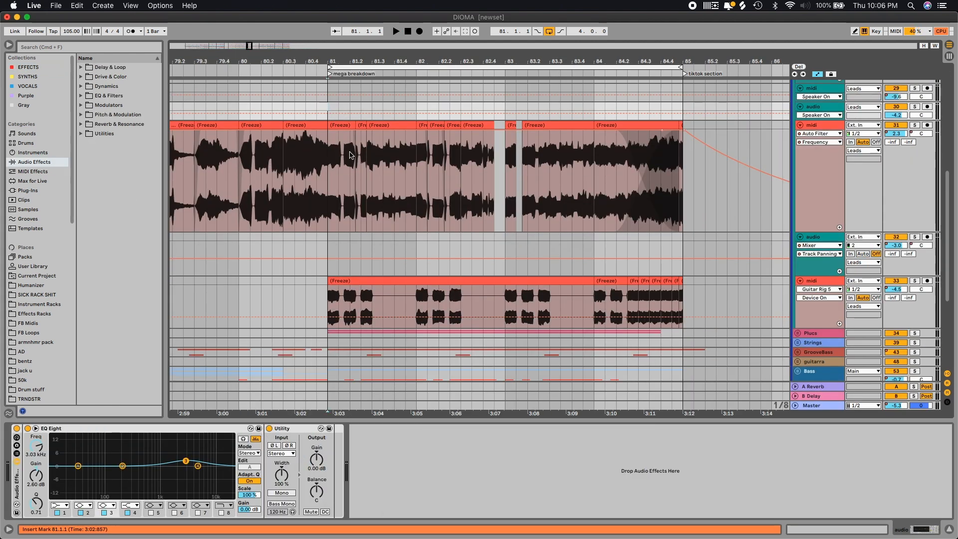
{"action": "key", "text": "minus"}
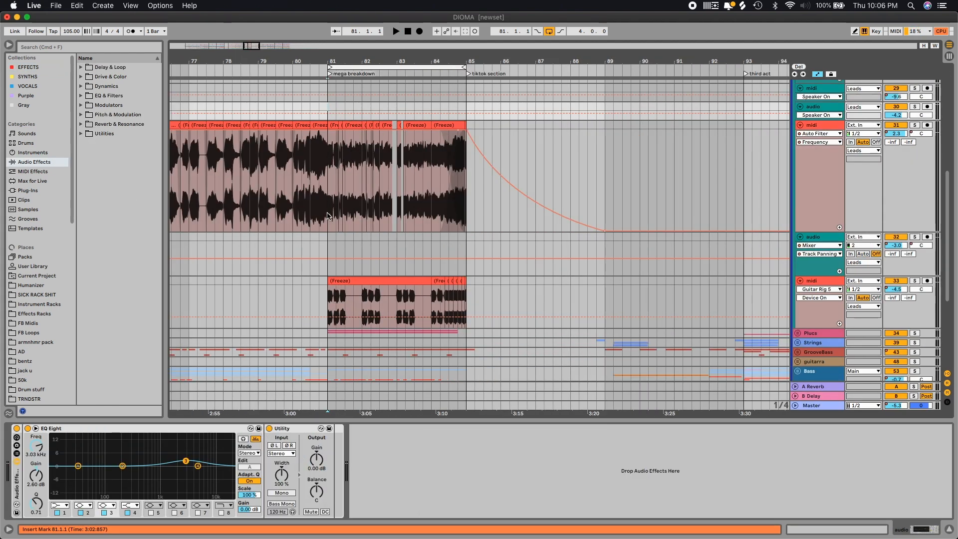
{"action": "key", "text": "space"}
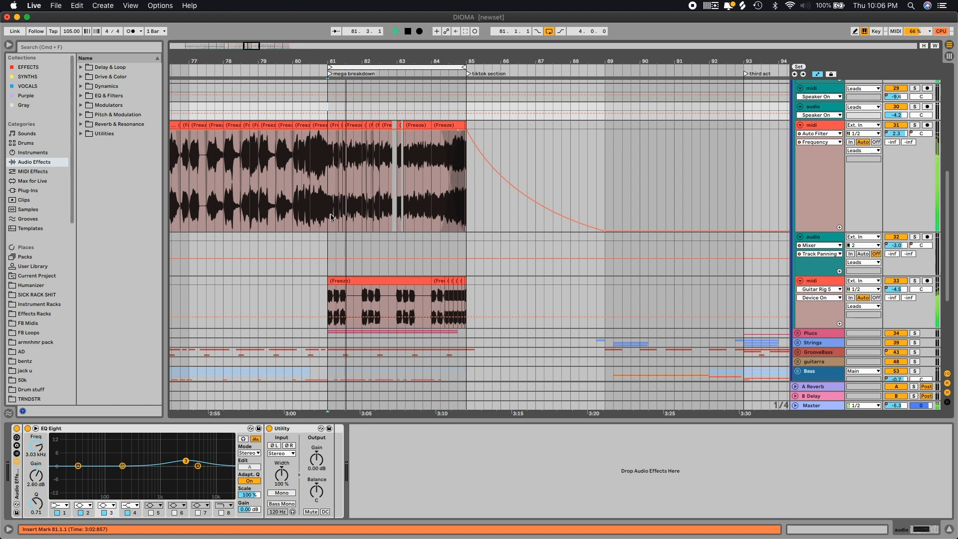
{"action": "scroll", "coordinate": [343, 215], "scroll_direction": "down", "scroll_amount": 3}
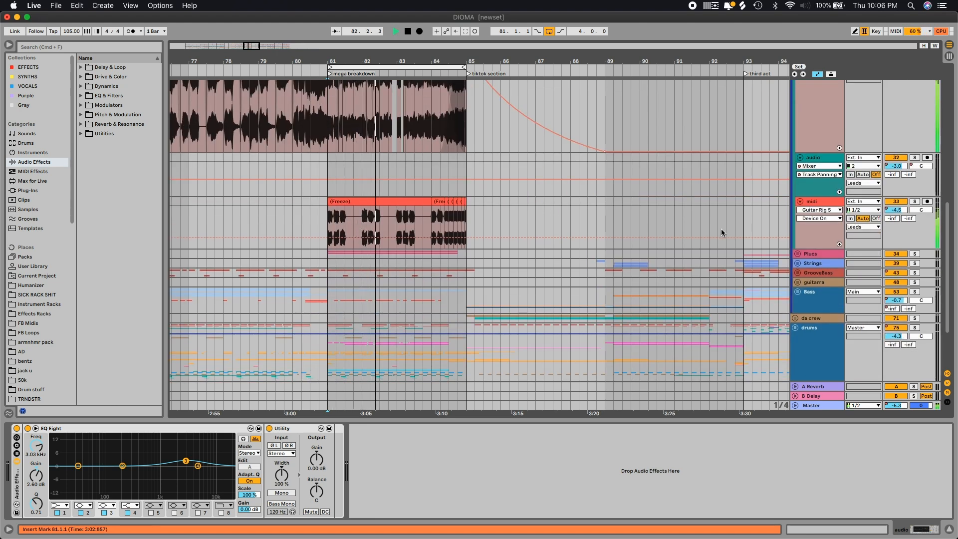
{"action": "scroll", "coordinate": [719, 232], "scroll_direction": "up", "scroll_amount": 2}
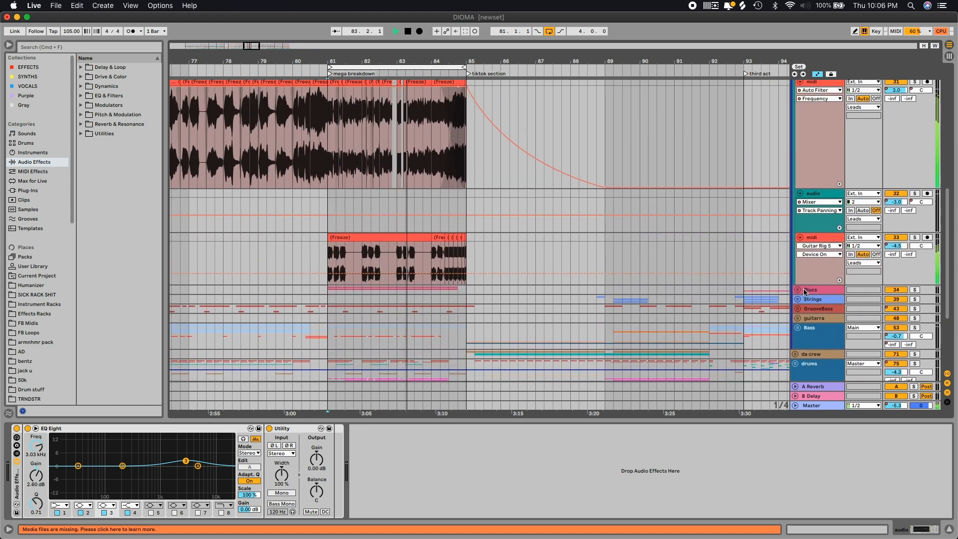
Add the Chordsies and Change to har groups to the Leads solo and listen from bar 81.
{"action": "scroll", "coordinate": [807, 291], "scroll_direction": "up", "scroll_amount": 10}
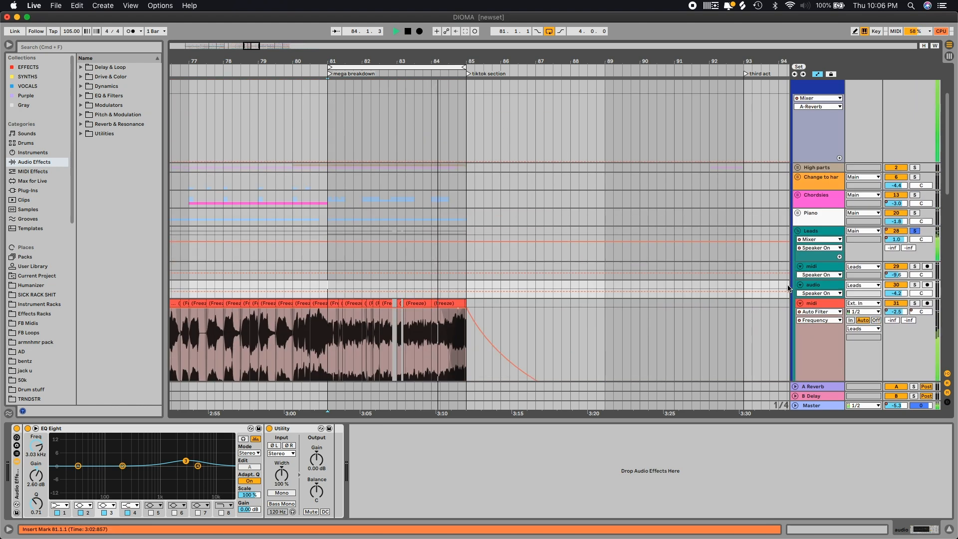
{"action": "left_click", "coordinate": [334, 205]}
{"action": "key", "text": "space"}
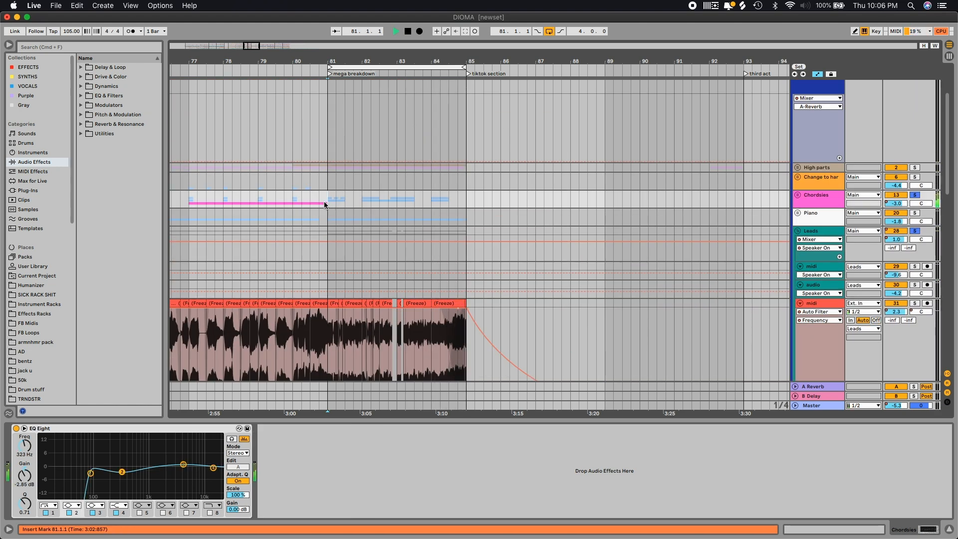
{"action": "left_click", "coordinate": [915, 177]}
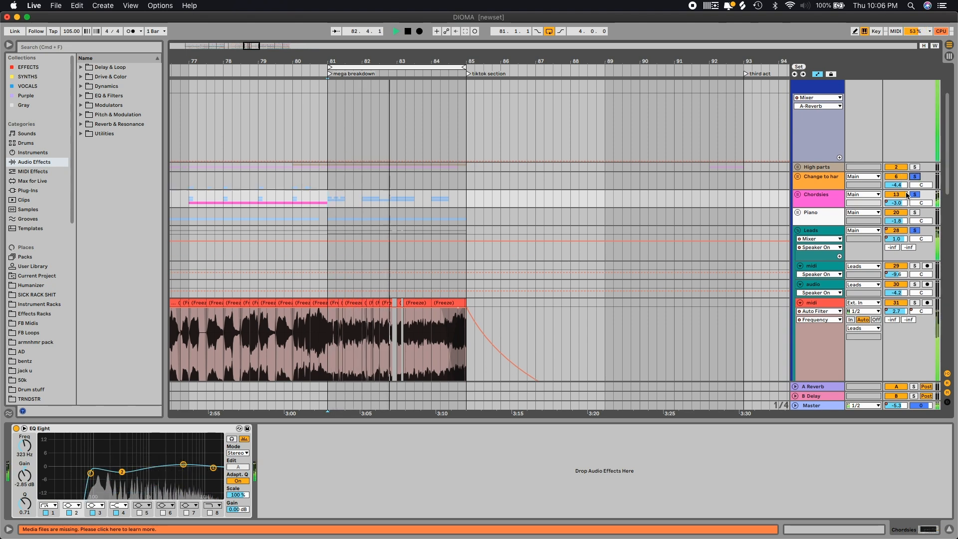
{"action": "scroll", "coordinate": [865, 214], "scroll_direction": "down", "scroll_amount": 15}
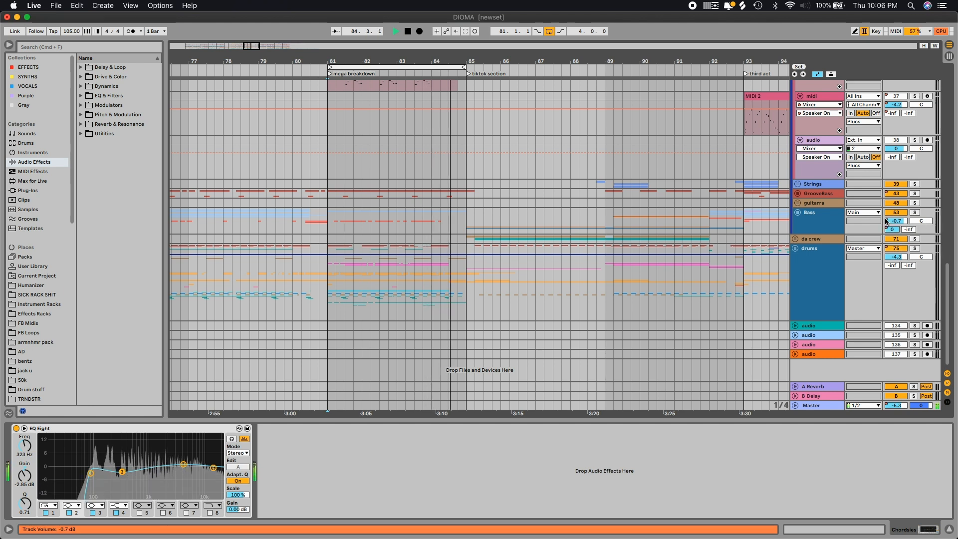
{"action": "key", "text": "space"}
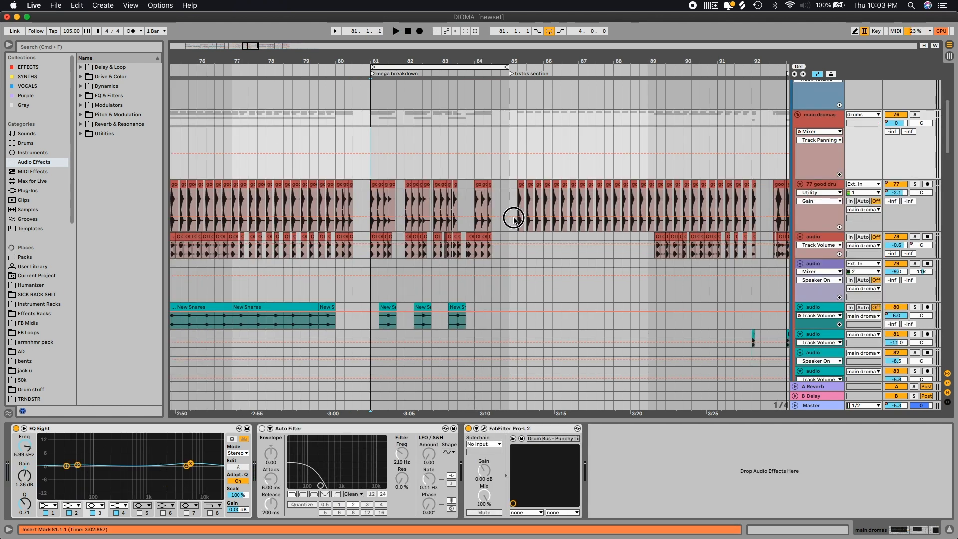
Solo the main dromas group, play it from bar 81, and solo its New Snares track.
{"action": "left_click_drag", "start_coordinate": [514, 217], "coordinate": [514, 216]}
{"action": "left_click", "coordinate": [508, 196]}
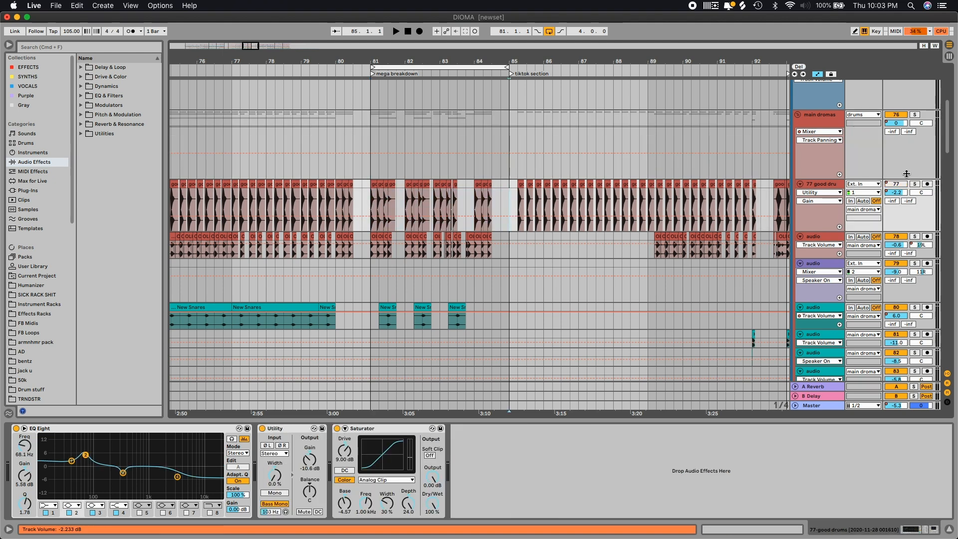
{"action": "left_click", "coordinate": [369, 142]}
{"action": "key", "text": "space"}
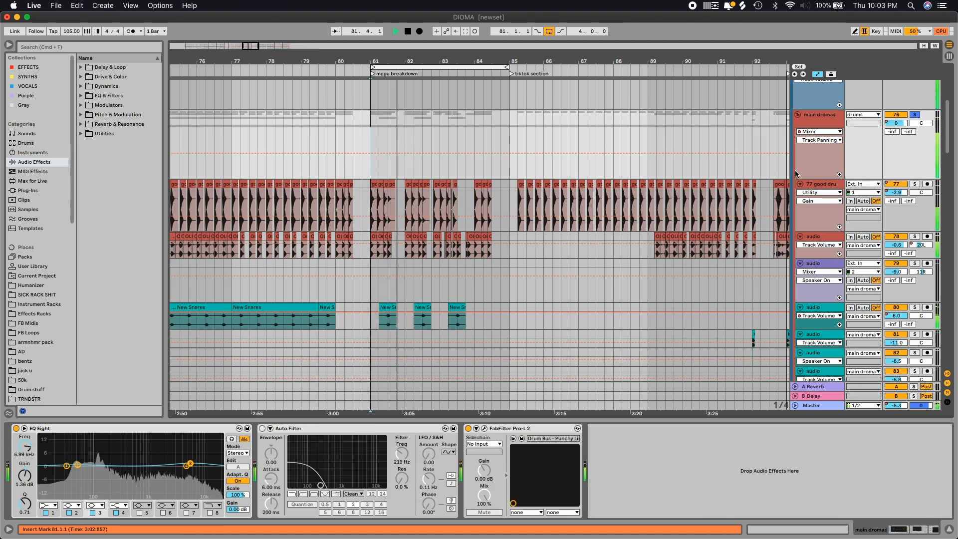
{"action": "scroll", "coordinate": [531, 195], "scroll_direction": "down", "scroll_amount": 4}
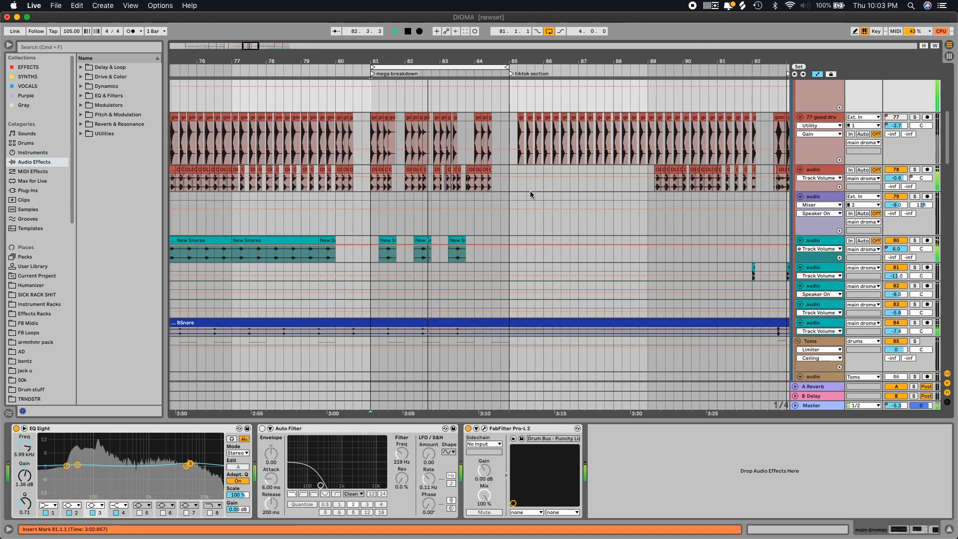
{"action": "left_click", "coordinate": [915, 241]}
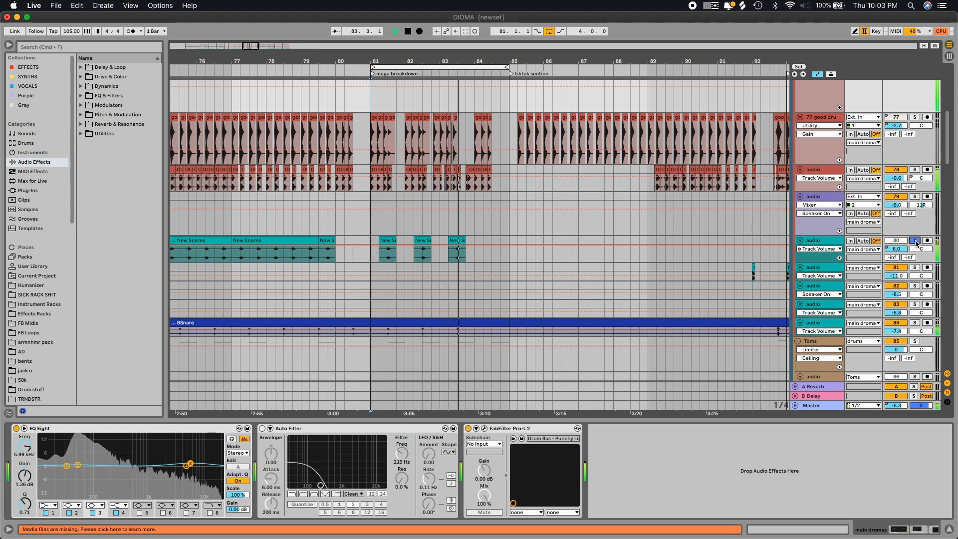
Solo the Risers group and listen to its DecimationRiser and J Build layers from bar 81.
{"action": "scroll", "coordinate": [708, 257], "scroll_direction": "down", "scroll_amount": 12}
{"action": "key", "text": "space"}
{"action": "key", "text": "space"}
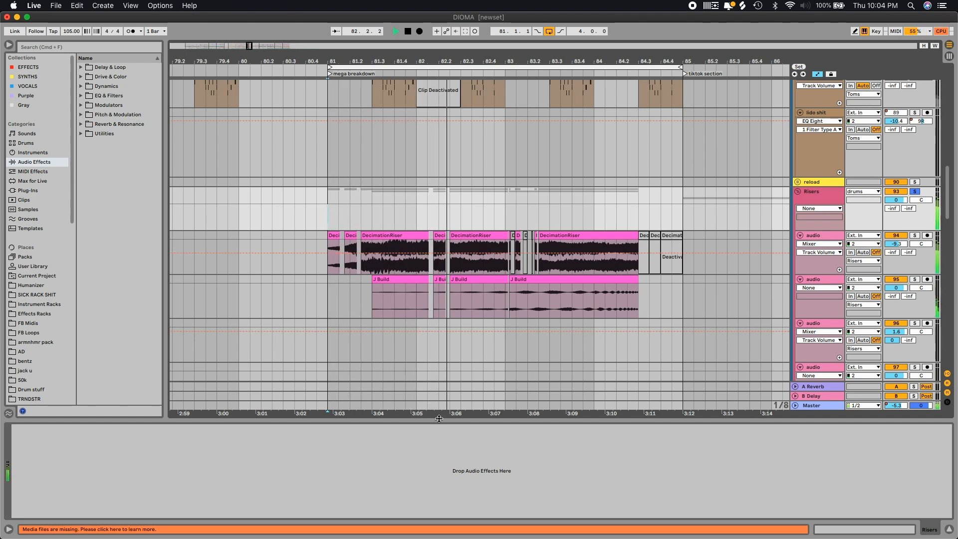
{"action": "scroll", "coordinate": [802, 249], "scroll_direction": "down", "scroll_amount": 15}
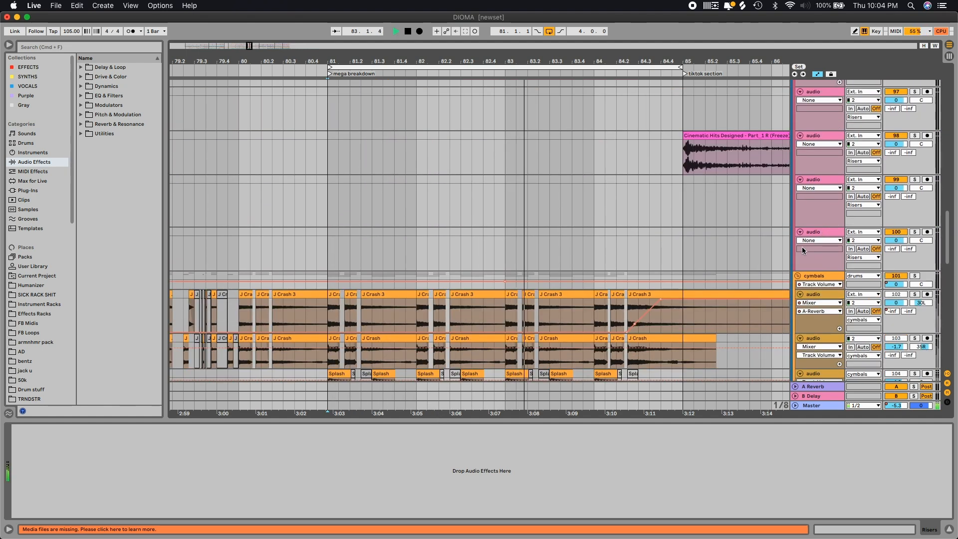
{"action": "scroll", "coordinate": [802, 249], "scroll_direction": "down", "scroll_amount": 3}
Solo the cymbals group and play it from bar 81.
{"action": "key", "text": "space"}
{"action": "left_click", "coordinate": [914, 222]}
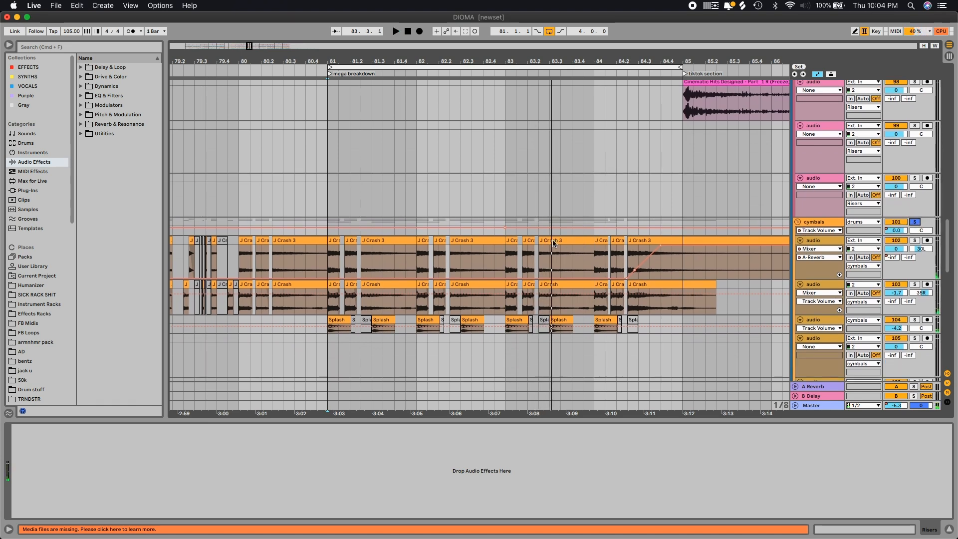
{"action": "scroll", "coordinate": [567, 239], "scroll_direction": "down", "scroll_amount": 3}
{"action": "left_click", "coordinate": [327, 159]}
{"action": "key", "text": "space"}
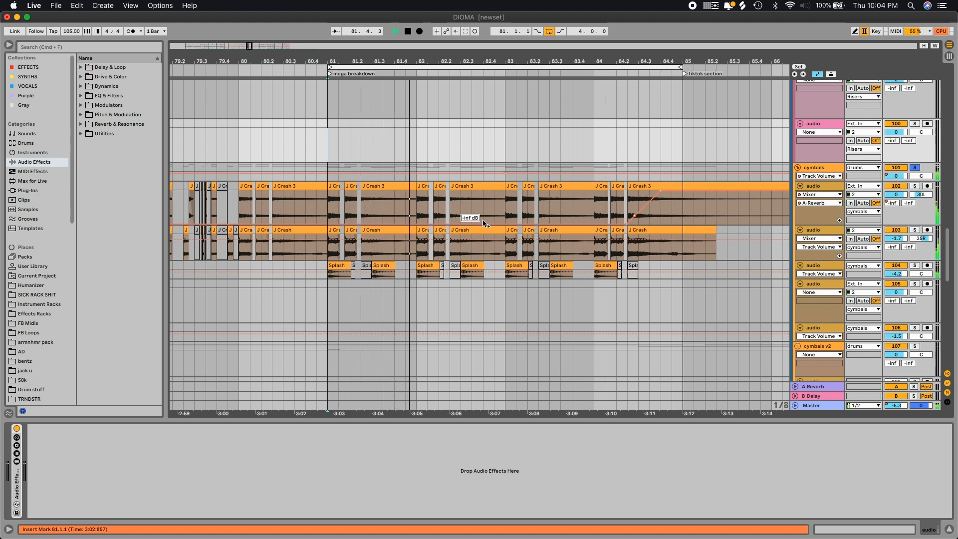
Solo the J Crash 3 track within the cymbals group and replay the bar 81 to 85 loop.
{"action": "left_click", "coordinate": [916, 187]}
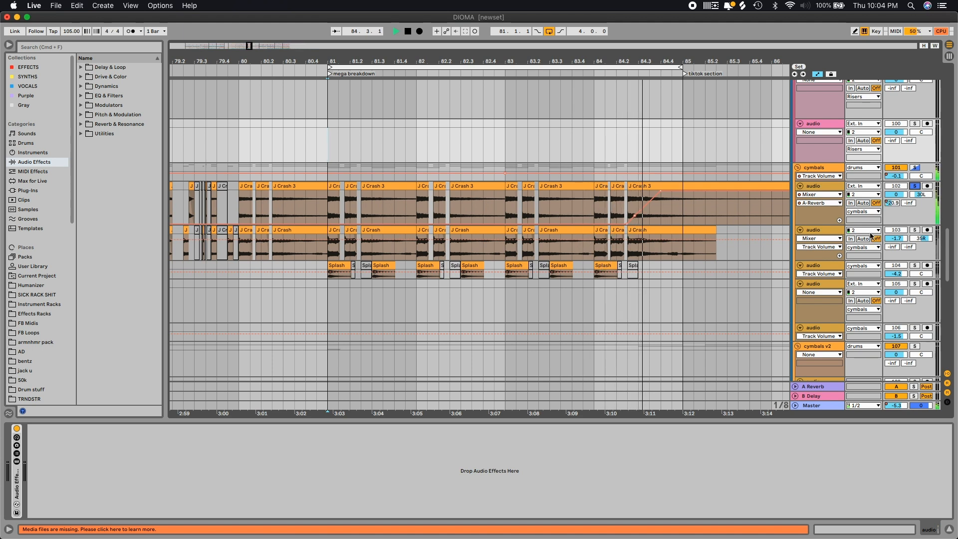
{"action": "key", "text": "space"}
{"action": "left_click", "coordinate": [378, 67]}
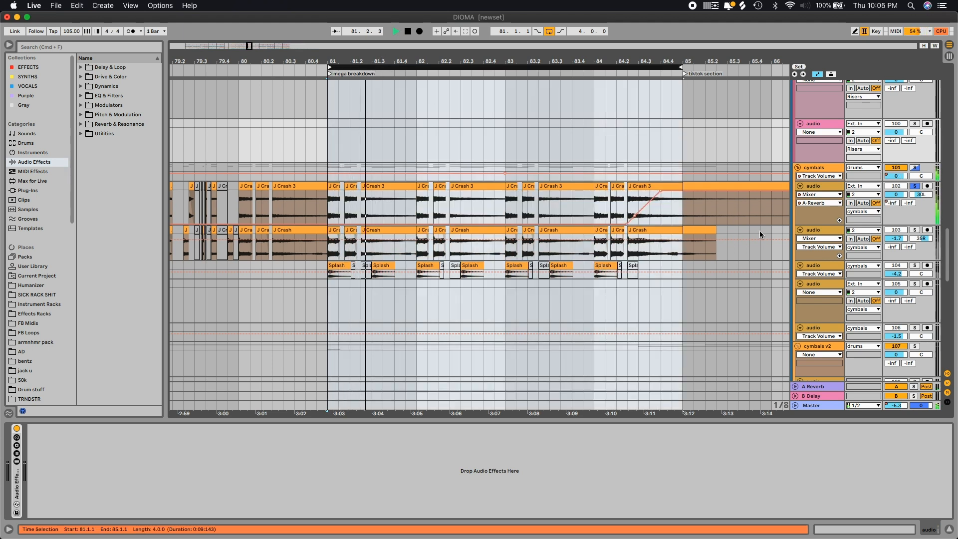
Audition the J Crash track on its own, and return the solo to the whole cymbals group.
{"action": "key", "text": "space"}
{"action": "left_click", "coordinate": [911, 231]}
{"action": "key", "text": "space"}
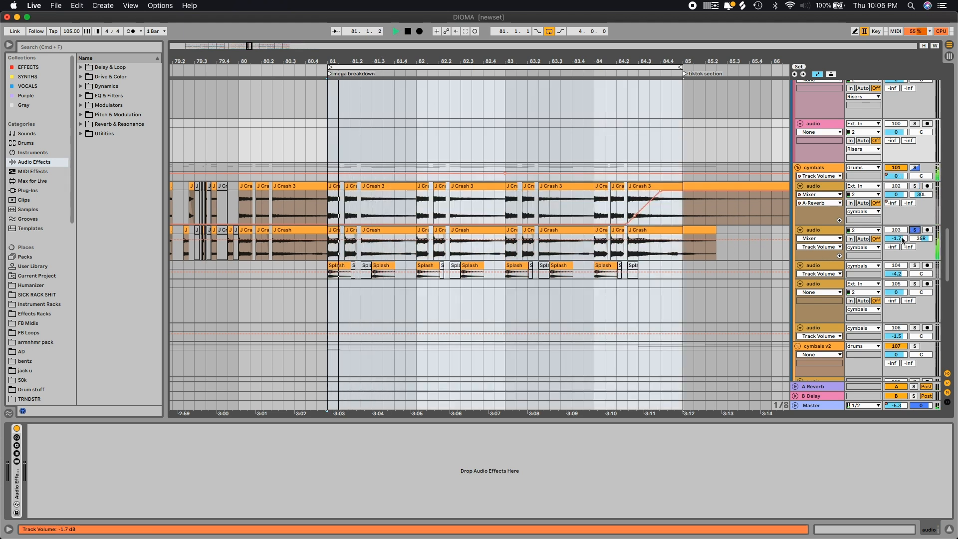
{"action": "key", "text": "space"}
{"action": "left_click", "coordinate": [916, 168]}
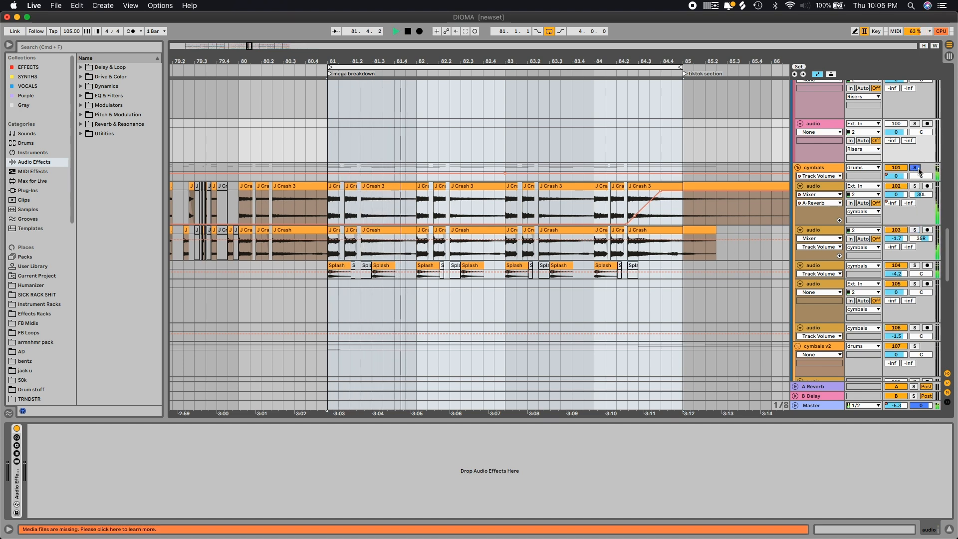
Select bars 81 to 85 from the J hats 47 track to the Ride Groove track and play the soloed hats group.
{"action": "scroll", "coordinate": [919, 184], "scroll_direction": "down", "scroll_amount": 10}
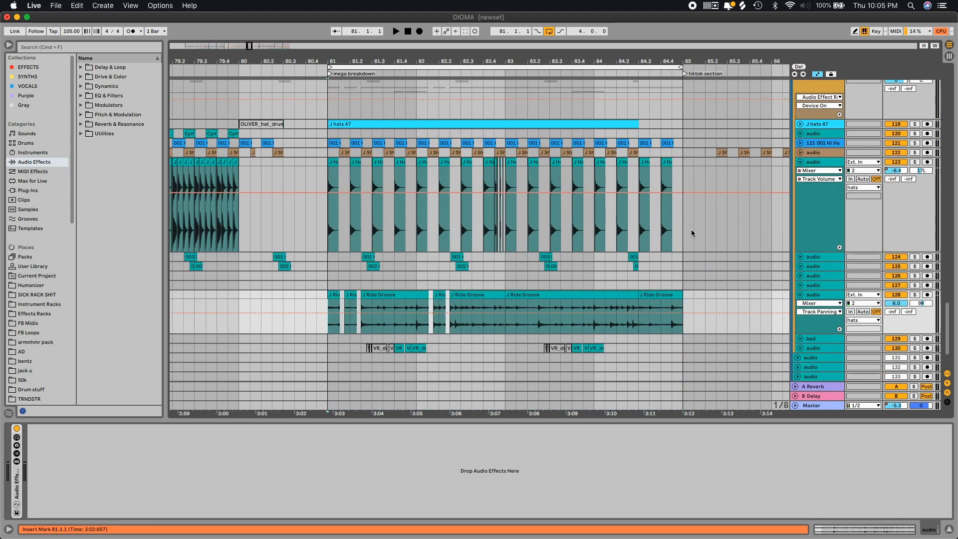
{"action": "left_click_drag", "start_coordinate": [641, 291], "coordinate": [323, 120]}
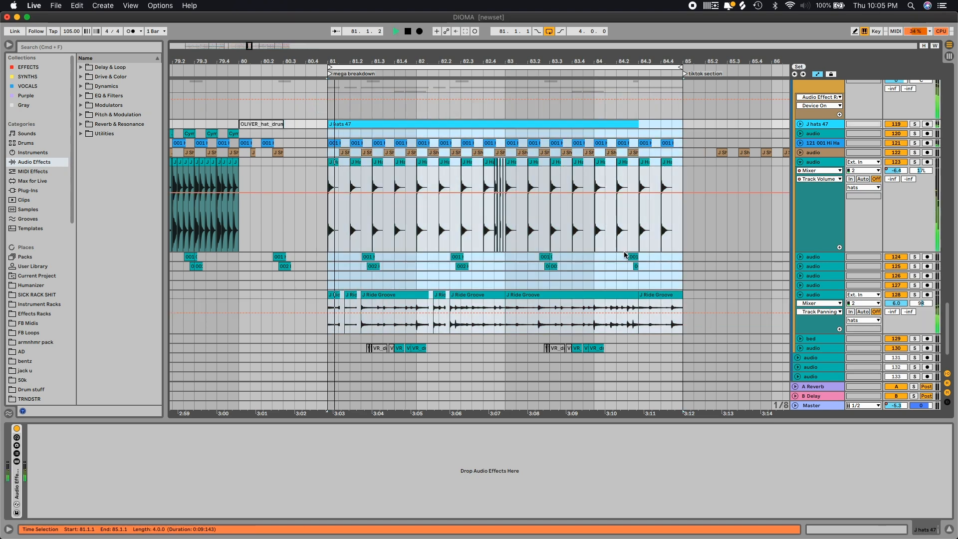
{"action": "scroll", "coordinate": [628, 256], "scroll_direction": "down", "scroll_amount": 2}
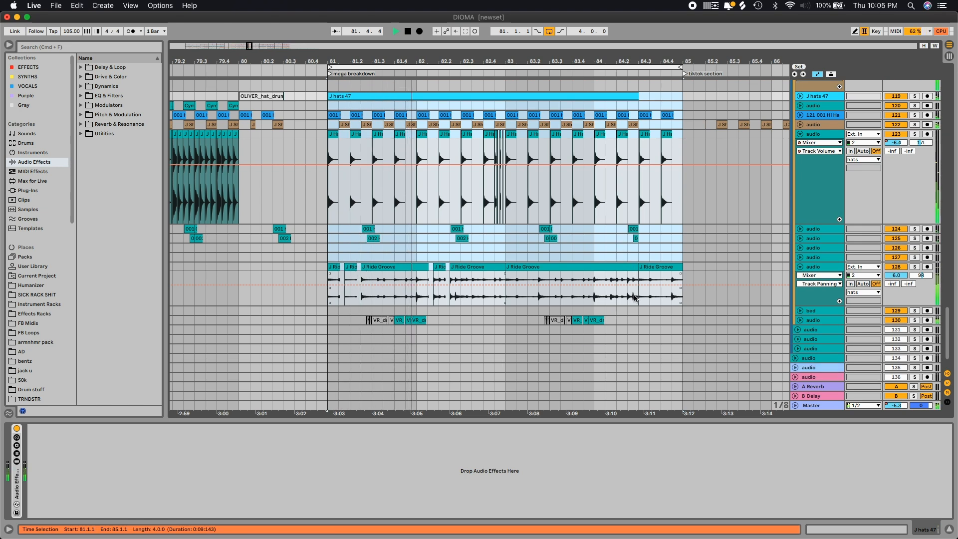
Add the cymbals group to the hats solo and play both from bar 81.
{"action": "scroll", "coordinate": [634, 294], "scroll_direction": "up", "scroll_amount": 10}
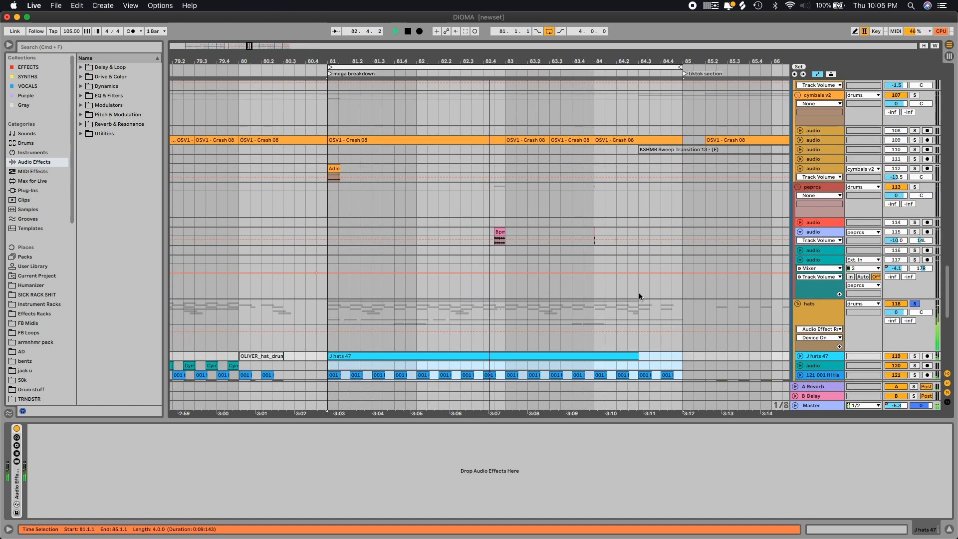
{"action": "scroll", "coordinate": [639, 296], "scroll_direction": "down", "scroll_amount": 4}
{"action": "scroll", "coordinate": [646, 254], "scroll_direction": "up", "scroll_amount": 15}
{"action": "key", "text": "space"}
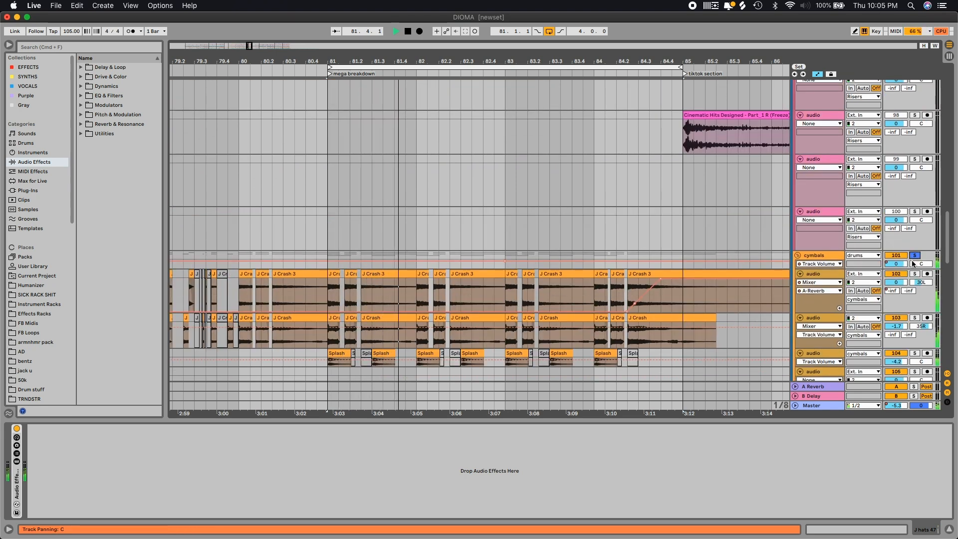
Add the Risers and Toms groups to the solo during playback.
{"action": "scroll", "coordinate": [914, 239], "scroll_direction": "up", "scroll_amount": 11}
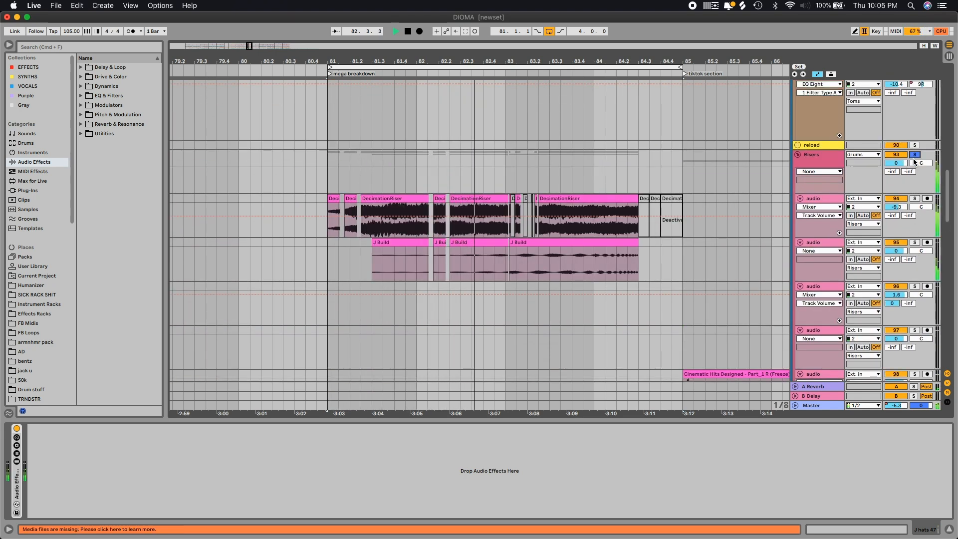
{"action": "scroll", "coordinate": [917, 168], "scroll_direction": "up", "scroll_amount": 8}
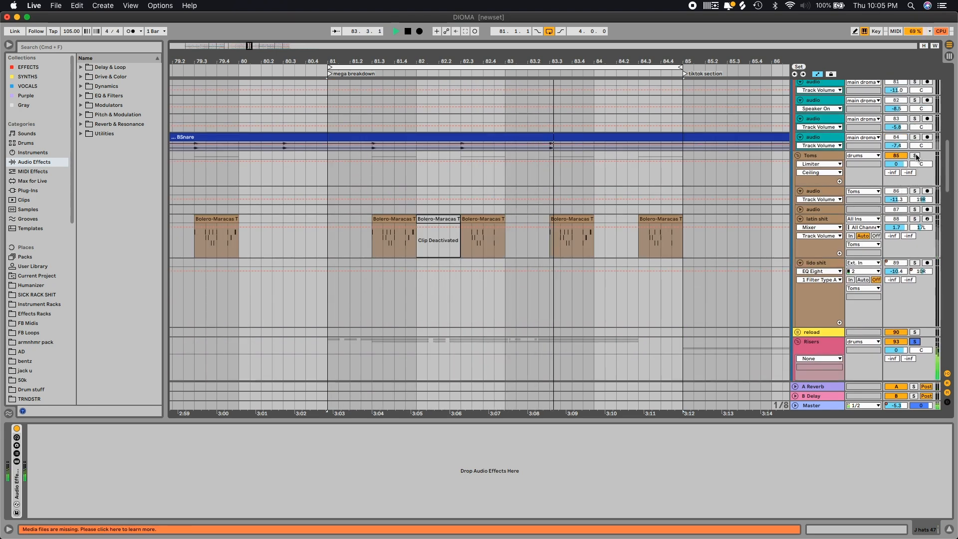
{"action": "scroll", "coordinate": [914, 176], "scroll_direction": "up", "scroll_amount": 20}
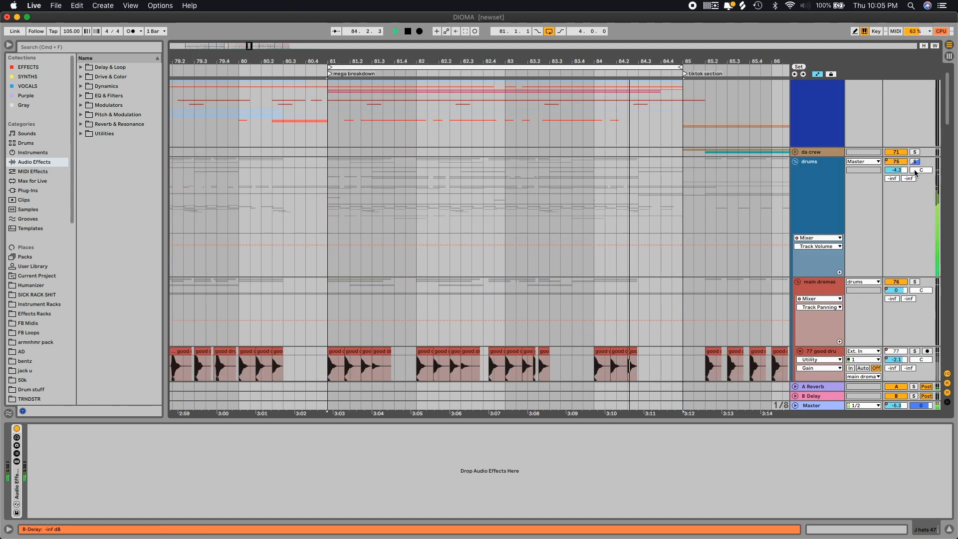
Add the main dromas group to the solo and follow the combined drum layers down to the hats.
{"action": "scroll", "coordinate": [906, 179], "scroll_direction": "down", "scroll_amount": 2}
{"action": "scroll", "coordinate": [905, 179], "scroll_direction": "down", "scroll_amount": 5}
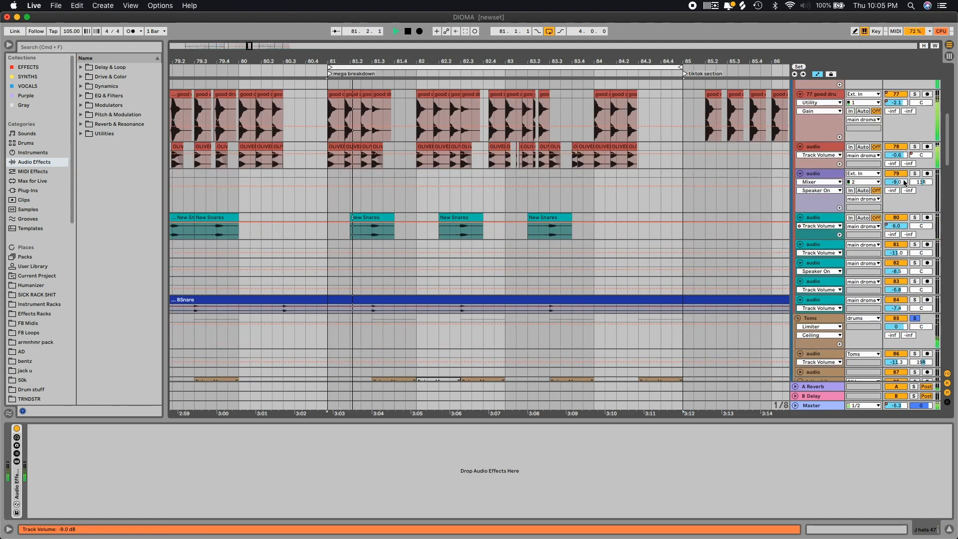
{"action": "scroll", "coordinate": [838, 235], "scroll_direction": "down", "scroll_amount": 20}
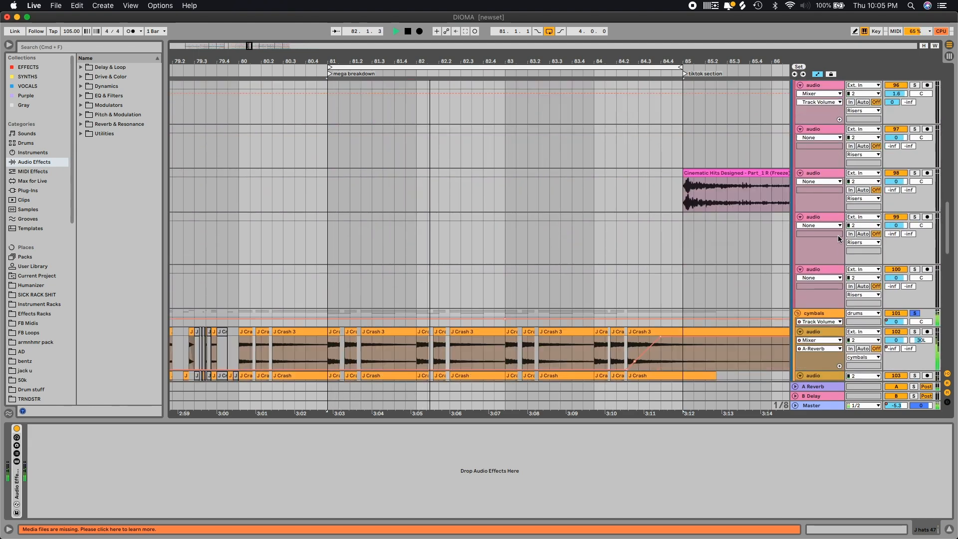
{"action": "scroll", "coordinate": [837, 235], "scroll_direction": "down", "scroll_amount": 20}
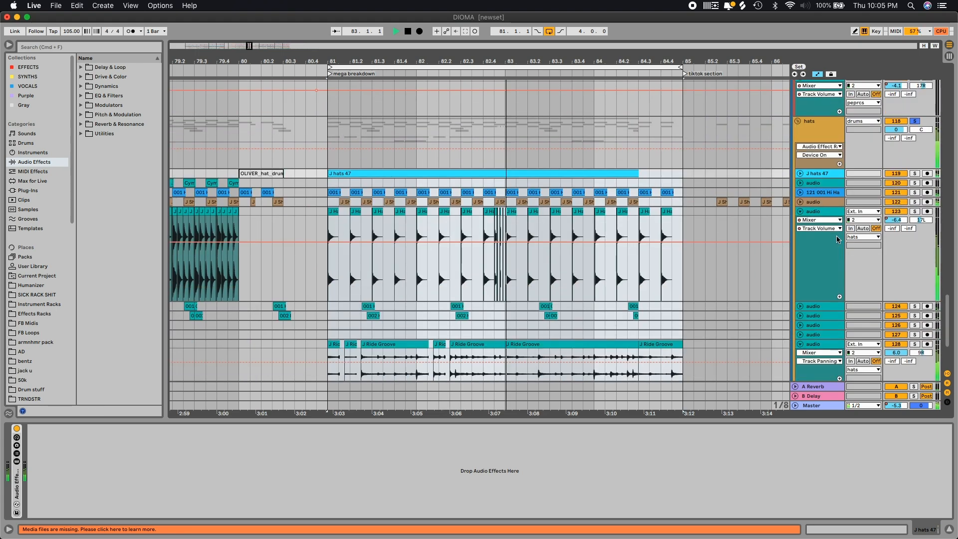
Follow the soloed drum layers from the ride groove back up through the cymbals and risers during playback.
{"action": "scroll", "coordinate": [838, 240], "scroll_direction": "down", "scroll_amount": 3}
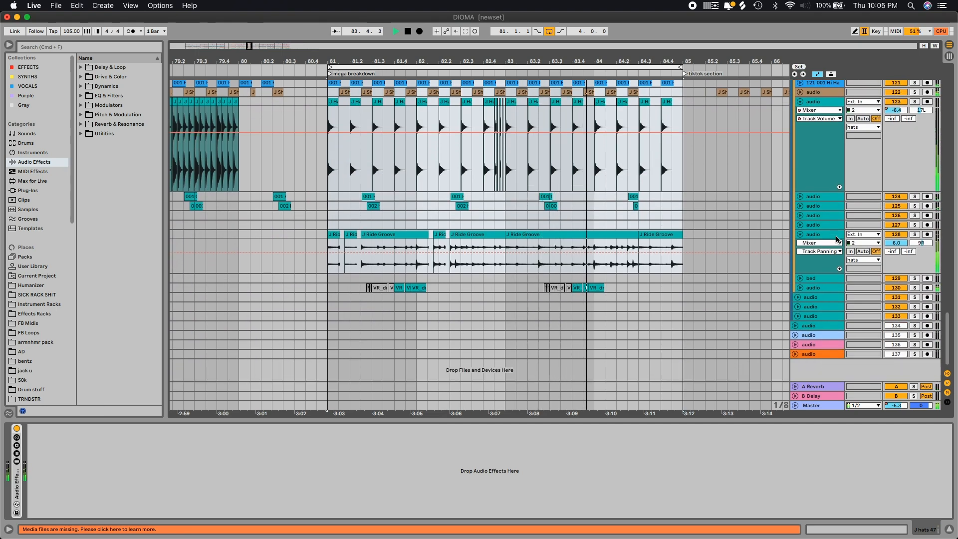
{"action": "scroll", "coordinate": [837, 240], "scroll_direction": "up", "scroll_amount": 20}
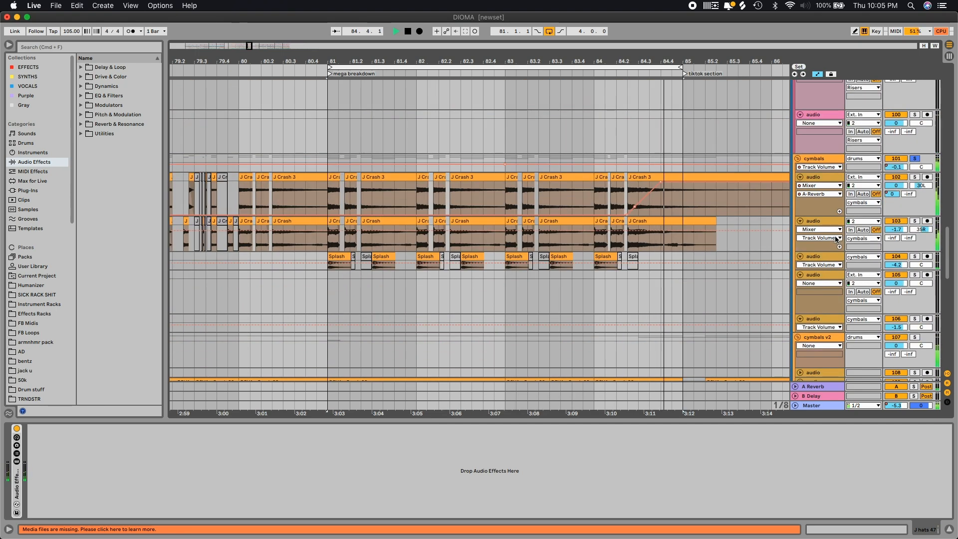
{"action": "scroll", "coordinate": [687, 281], "scroll_direction": "up", "scroll_amount": 8}
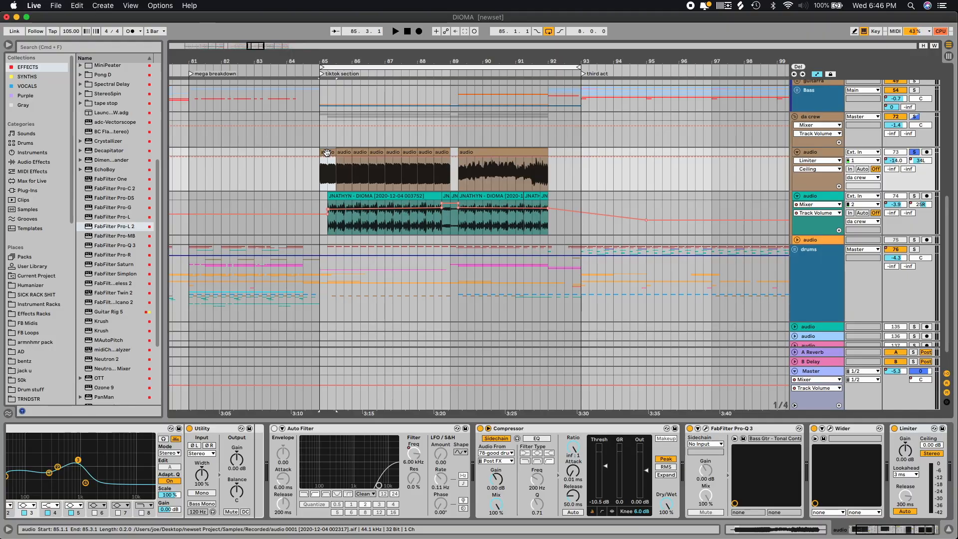
Play the soloed brown audio track of the da crew group from bar 85 in the tiktok section.
{"action": "left_click", "coordinate": [327, 153]}
{"action": "scroll", "coordinate": [327, 152], "scroll_direction": "up", "scroll_amount": 3}
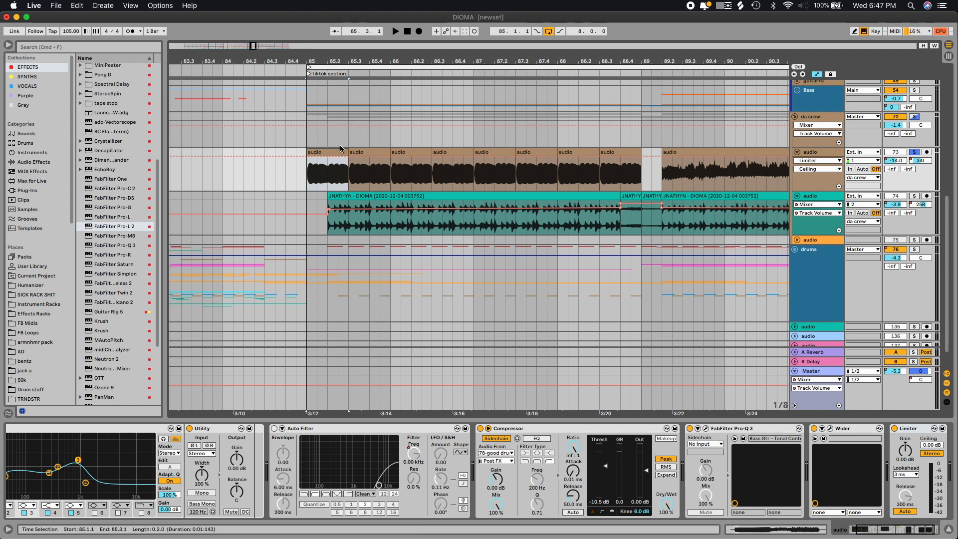
{"action": "key", "text": "space"}
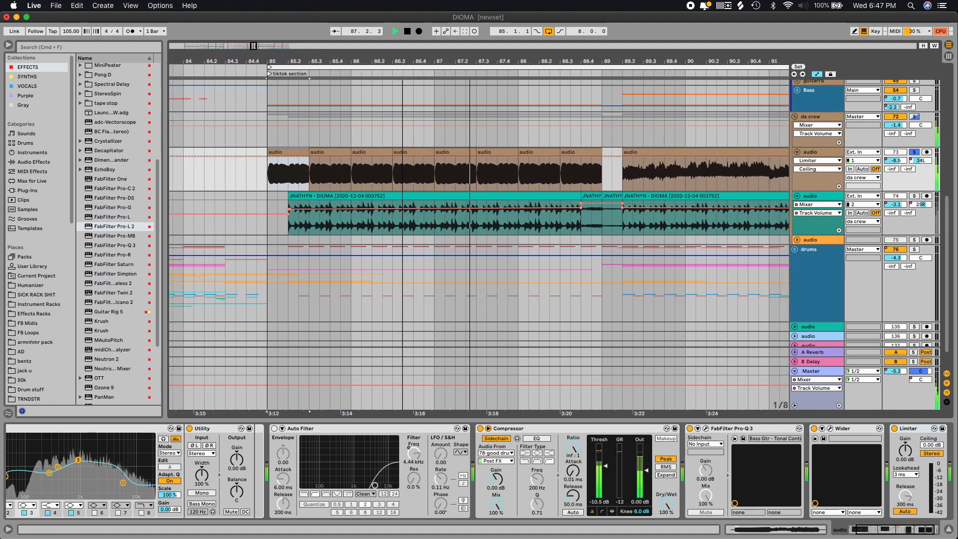
{"action": "key", "text": "space"}
{"action": "left_click", "coordinate": [220, 186]}
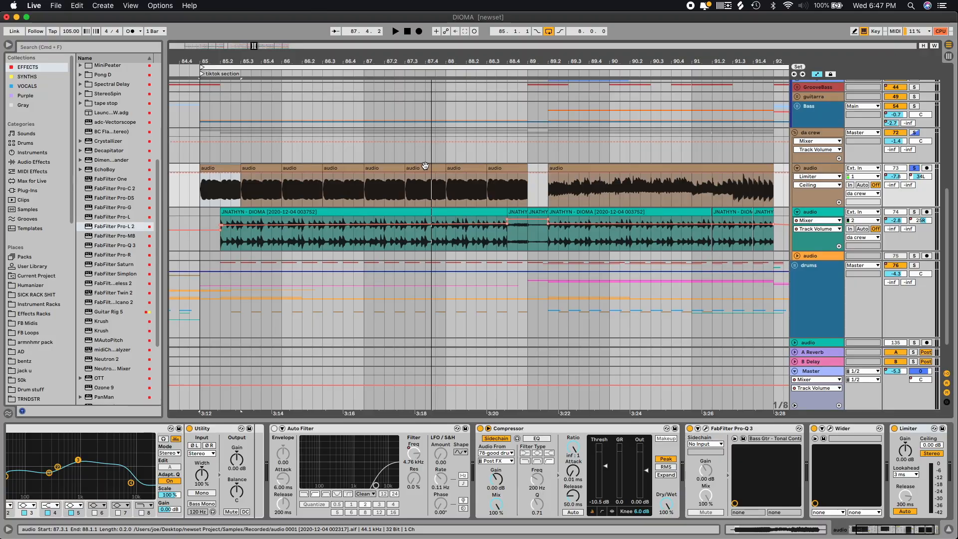
{"action": "key", "text": "space"}
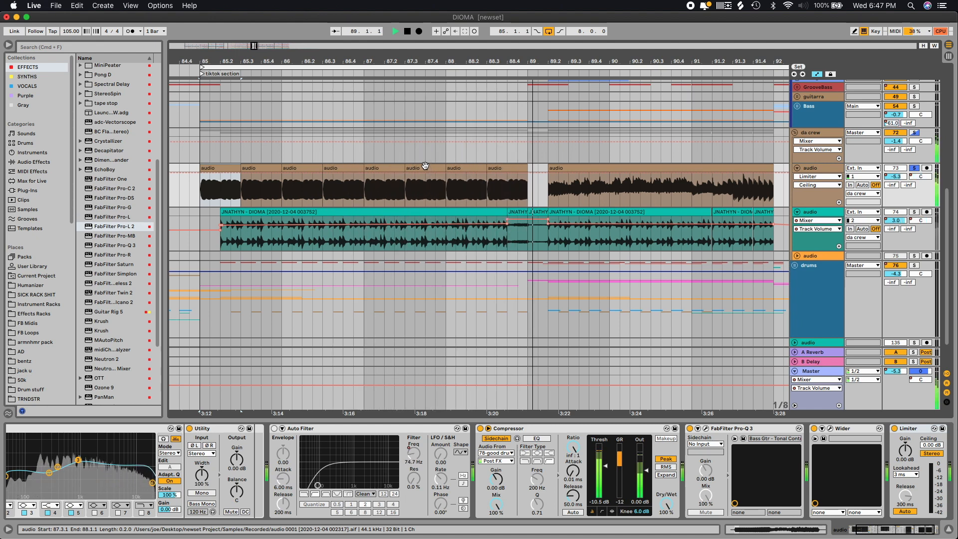
Select the long da crew audio clip starting at bar 89.2 and play it through to bar 92.
{"action": "left_click", "coordinate": [571, 165]}
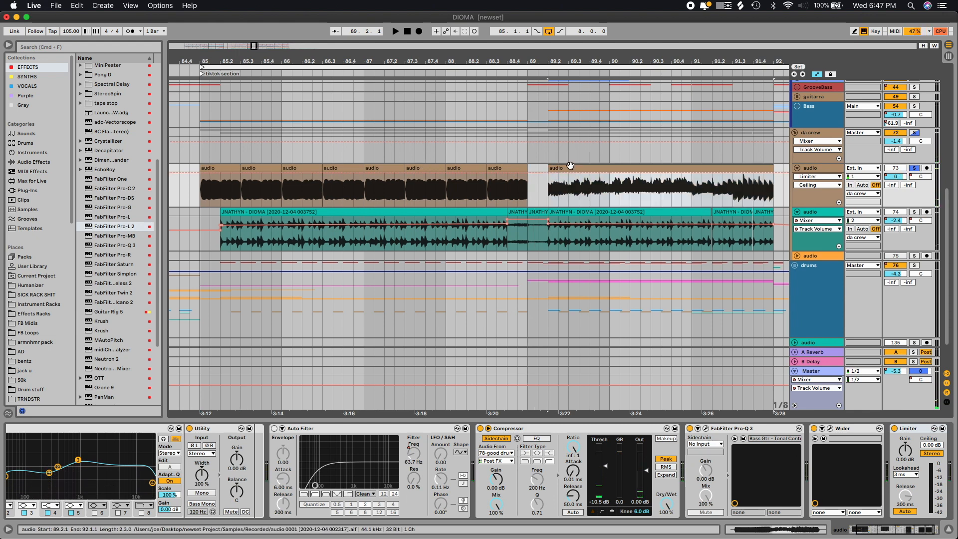
{"action": "key", "text": "space"}
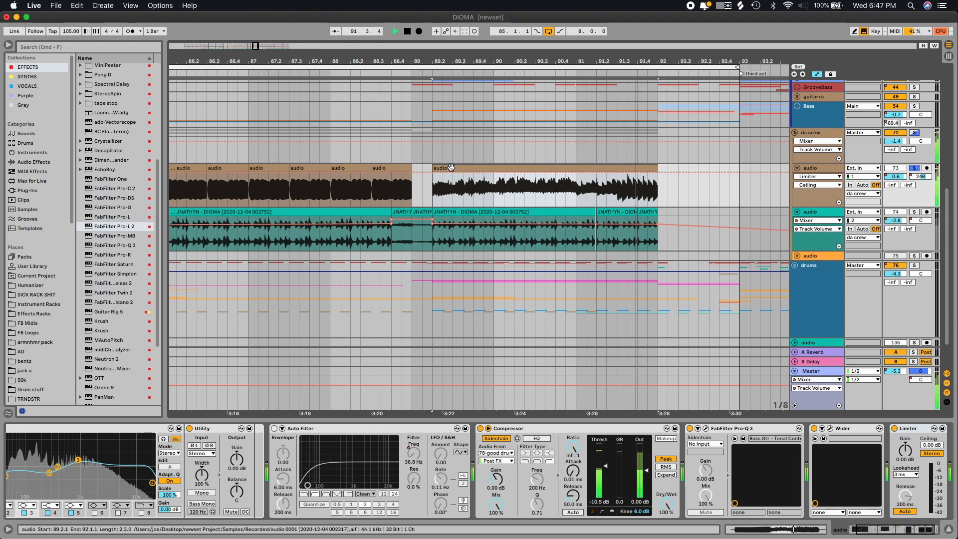
{"action": "key", "text": "space"}
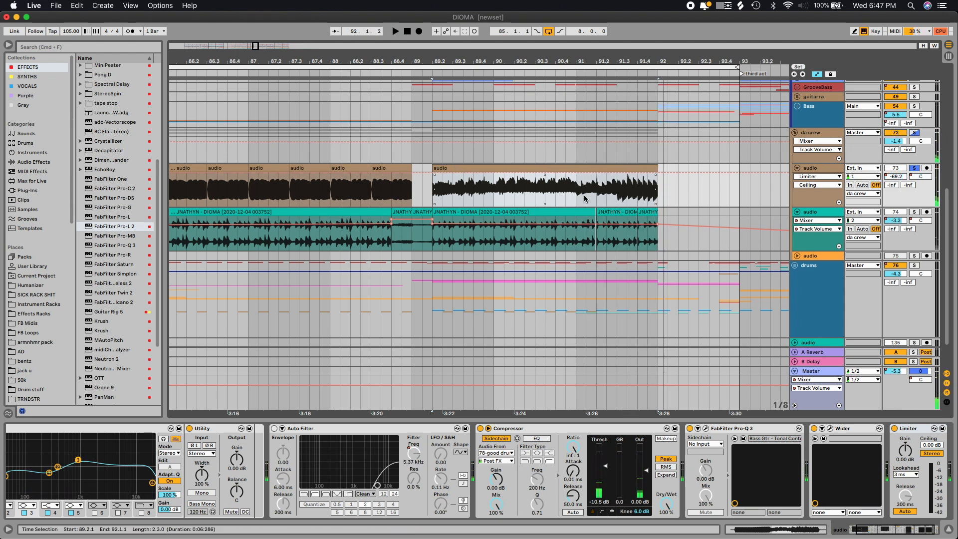
{"action": "left_click_drag", "start_coordinate": [585, 199], "coordinate": [658, 199]}
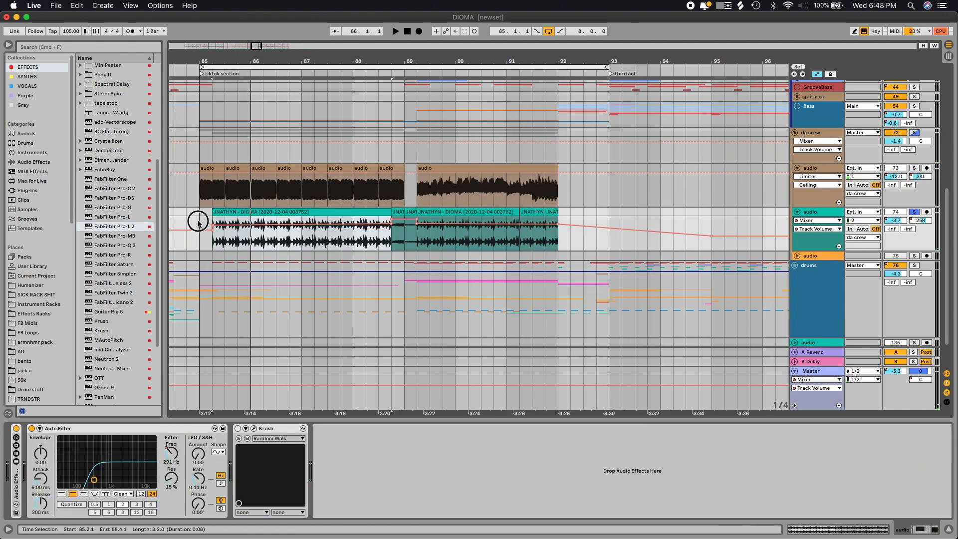
Select bars 85 to 91.4 on the JNATHYN track and unsolo the da crew group during playback.
{"action": "left_click_drag", "start_coordinate": [198, 223], "coordinate": [548, 215]}
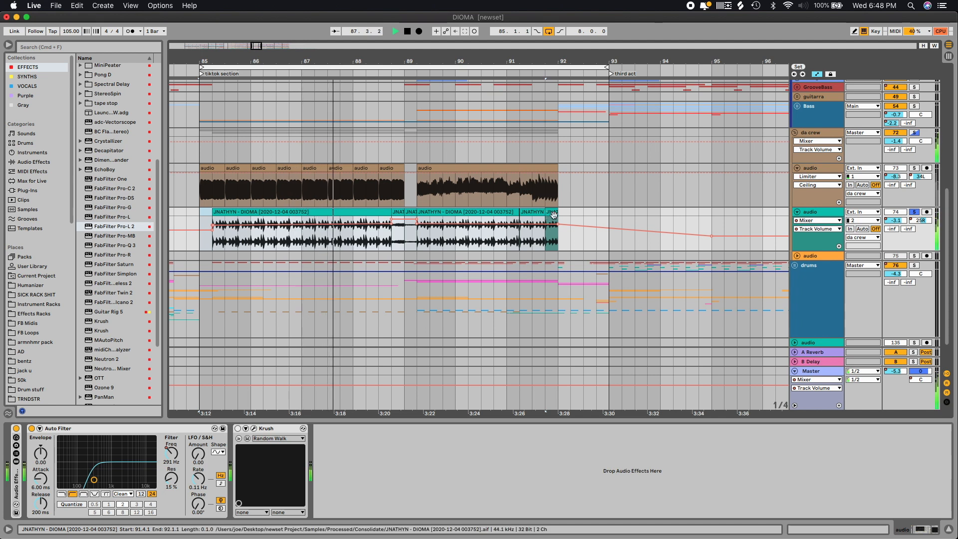
{"action": "left_click", "coordinate": [915, 133]}
{"action": "scroll", "coordinate": [472, 280], "scroll_direction": "up", "scroll_amount": 5}
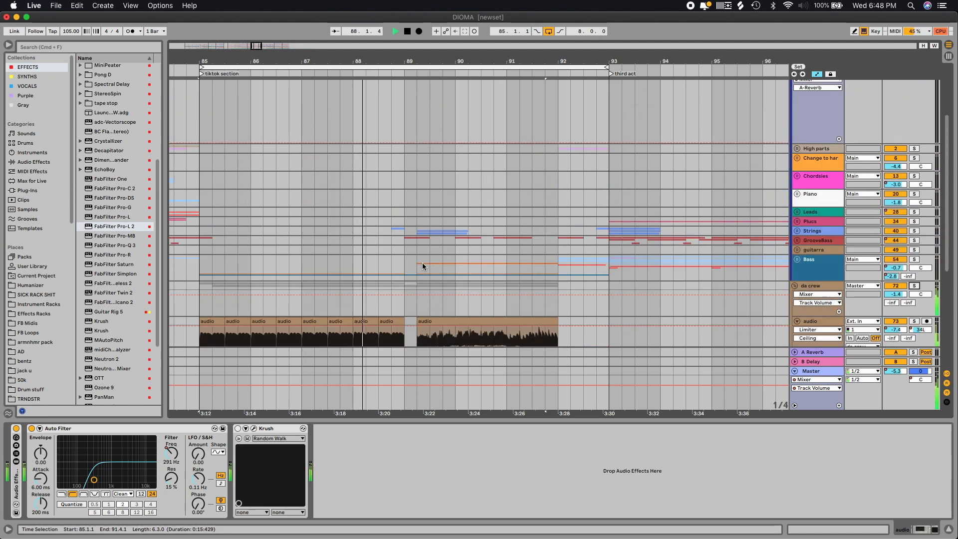
{"action": "scroll", "coordinate": [548, 154], "scroll_direction": "down", "scroll_amount": 6}
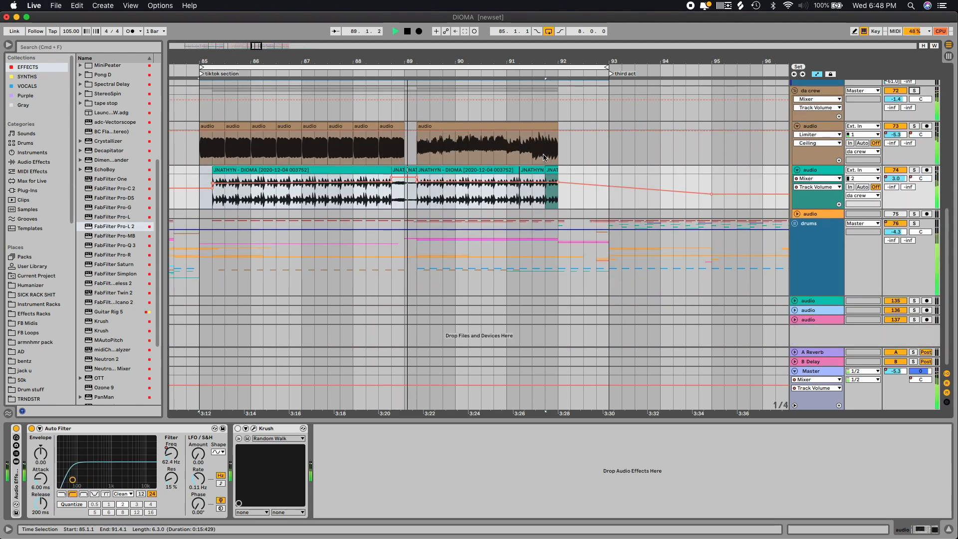
{"action": "scroll", "coordinate": [534, 170], "scroll_direction": "up", "scroll_amount": 4}
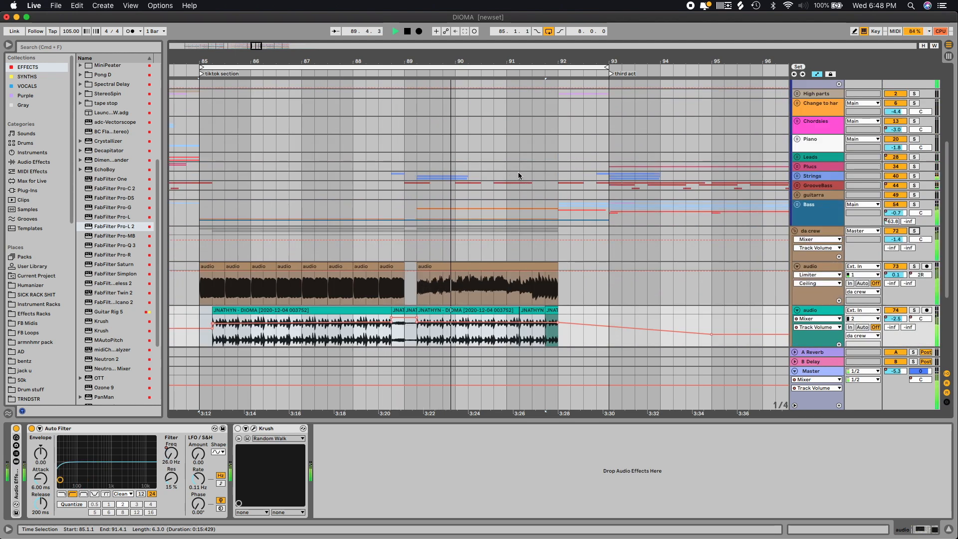
Stop playback and expand the Strings group to show the KSHMR string and brass stab clips near bar 89.
{"action": "left_click", "coordinate": [403, 176]}
{"action": "key", "text": "space"}
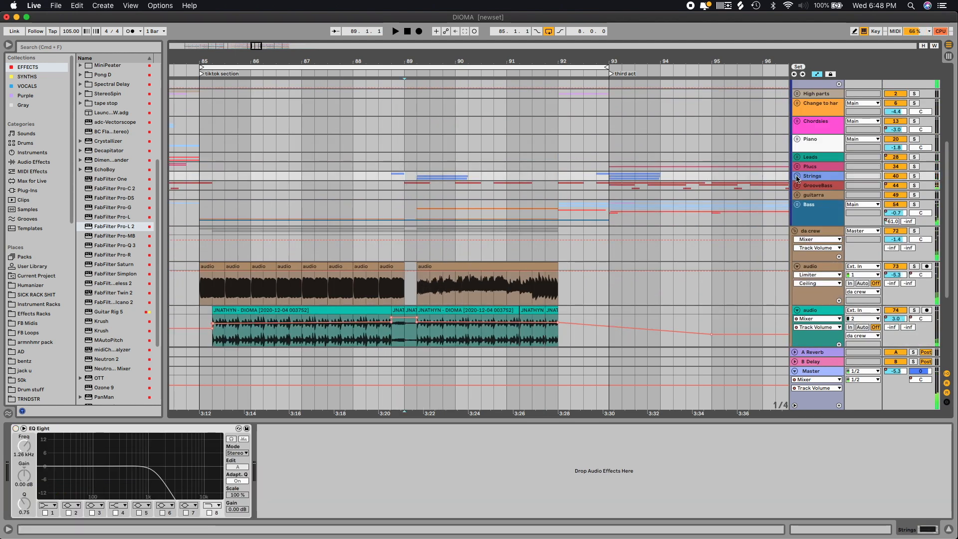
{"action": "left_click", "coordinate": [798, 176]}
{"action": "left_click", "coordinate": [798, 167]}
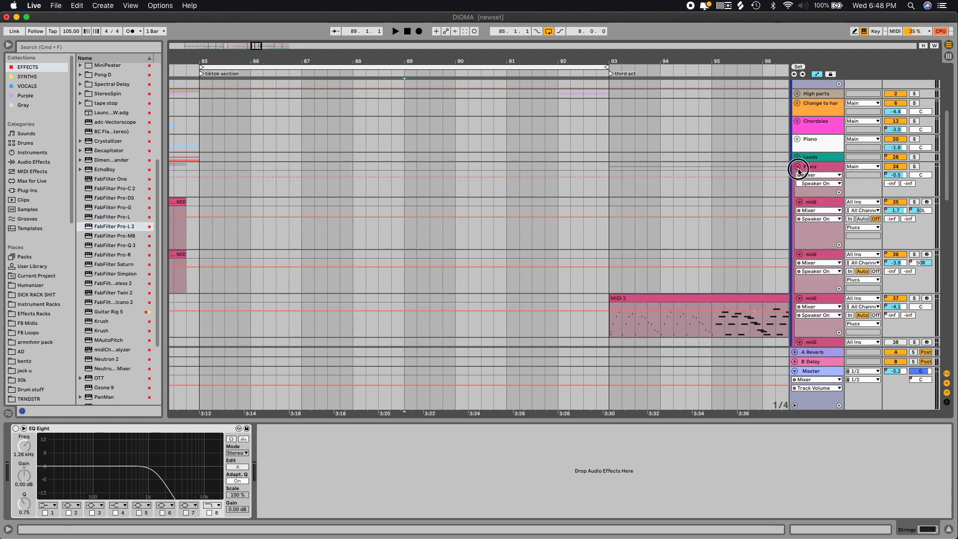
{"action": "left_click", "coordinate": [798, 167]}
{"action": "scroll", "coordinate": [421, 234], "scroll_direction": "down", "scroll_amount": 3}
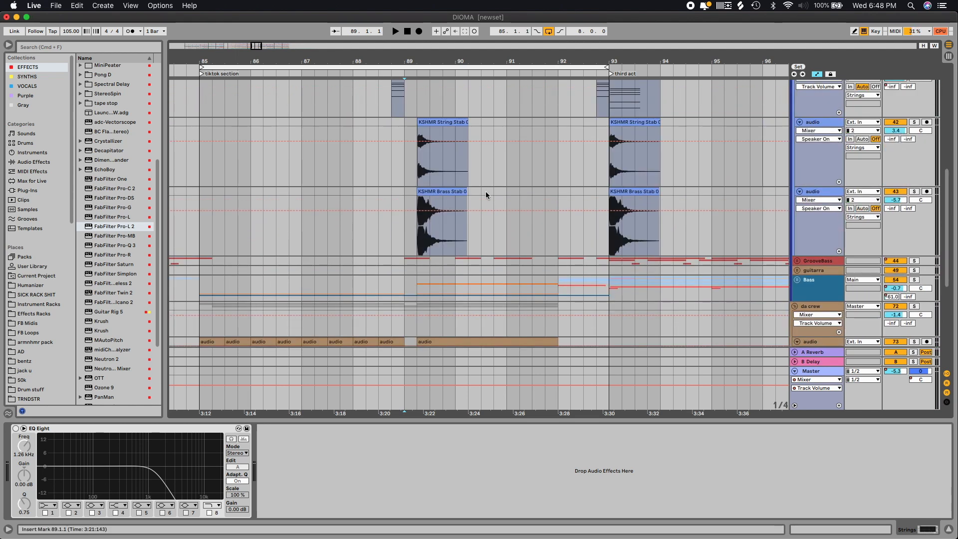
Play the full arrangement from bar 88.4 and follow the tiktok section's layers from Main to drums.
{"action": "left_click", "coordinate": [392, 178]}
{"action": "key", "text": "space"}
{"action": "scroll", "coordinate": [918, 89], "scroll_direction": "up", "scroll_amount": 2}
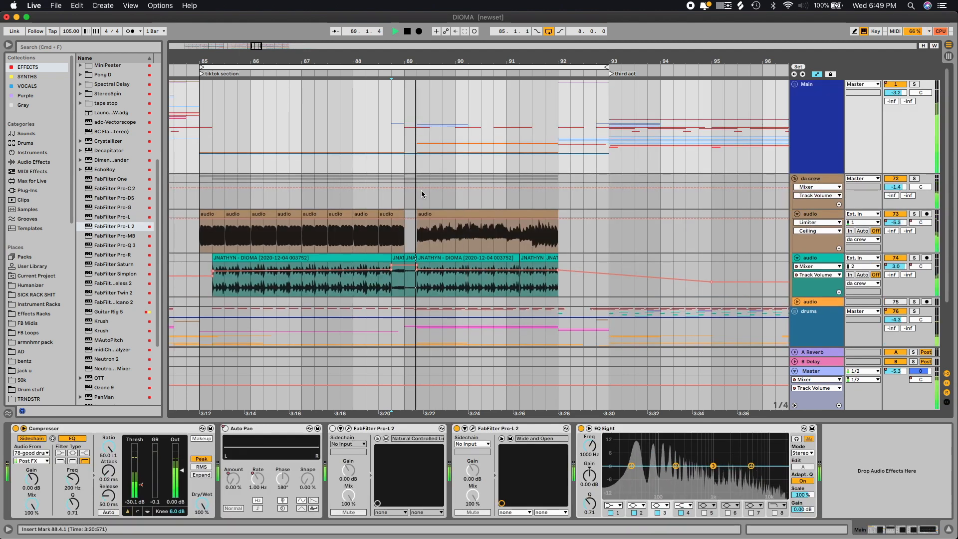
{"action": "scroll", "coordinate": [790, 246], "scroll_direction": "down", "scroll_amount": 3}
{"action": "scroll", "coordinate": [729, 236], "scroll_direction": "up", "scroll_amount": 2}
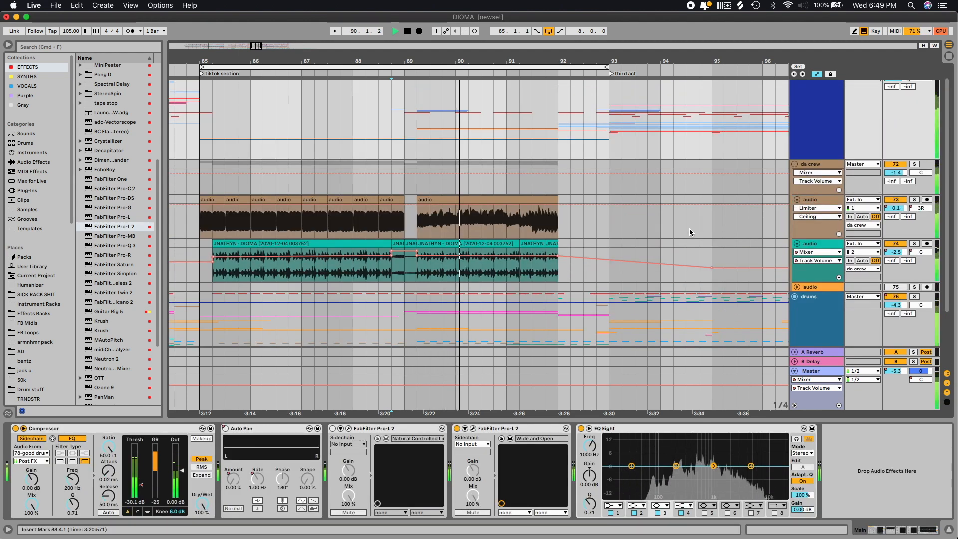
Collapse the da crew group and switch off looping so playback runs on into the third act.
{"action": "left_click", "coordinate": [796, 164]}
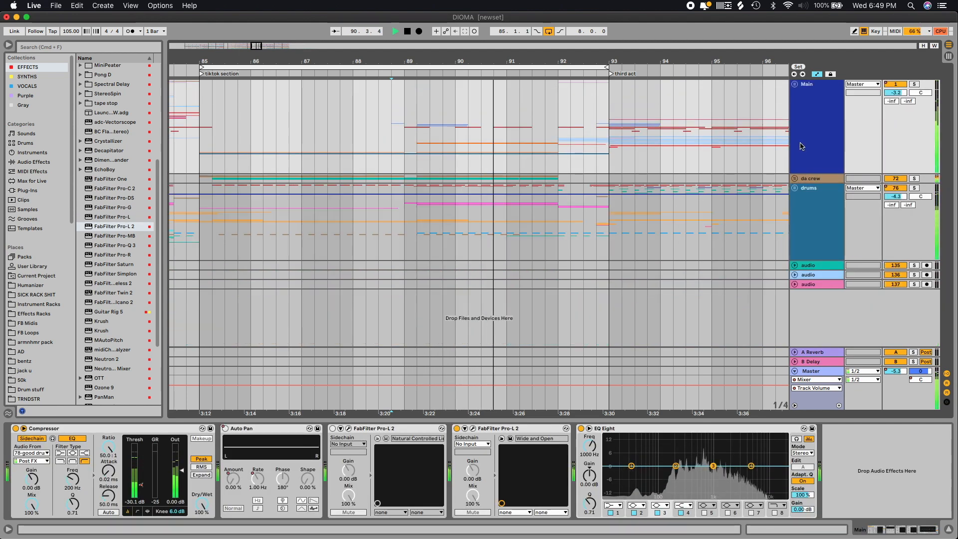
{"action": "left_click", "coordinate": [624, 144]}
{"action": "key", "text": "minus"}
{"action": "key", "text": "minus"}
{"action": "left_click", "coordinate": [549, 31]}
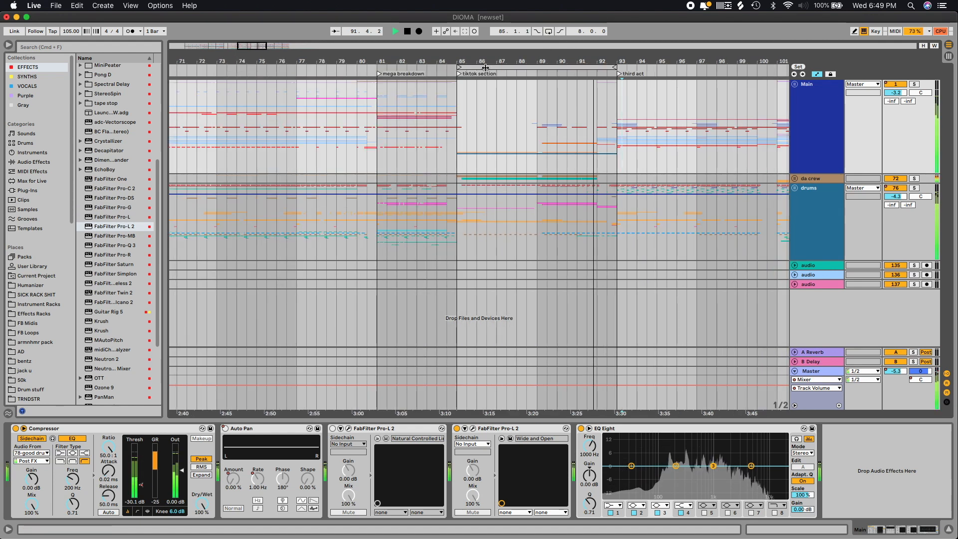
Play the third act looped over bars 93 to 101, with the Main group expanded and the Strings group collapsed.
{"action": "scroll", "coordinate": [407, 139], "scroll_direction": "right", "scroll_amount": 10}
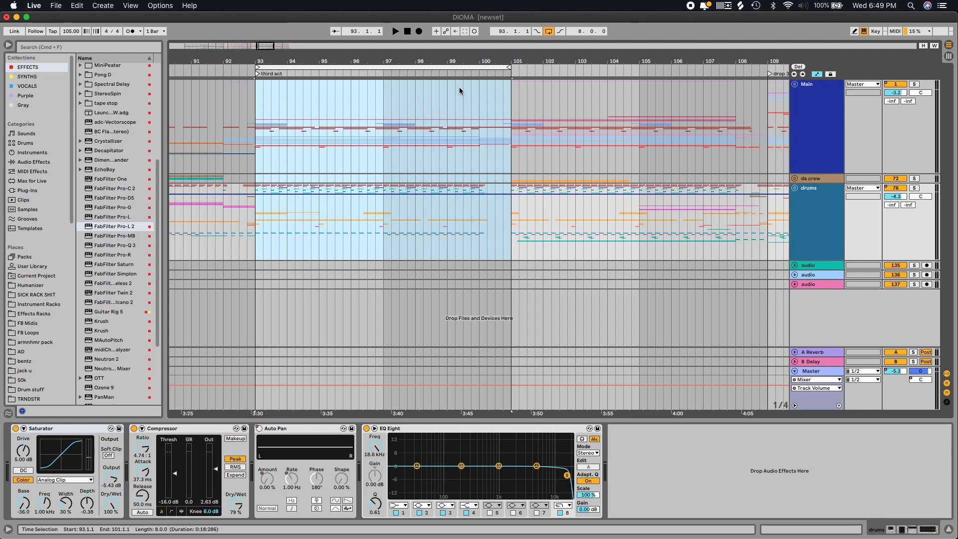
{"action": "key", "text": "space"}
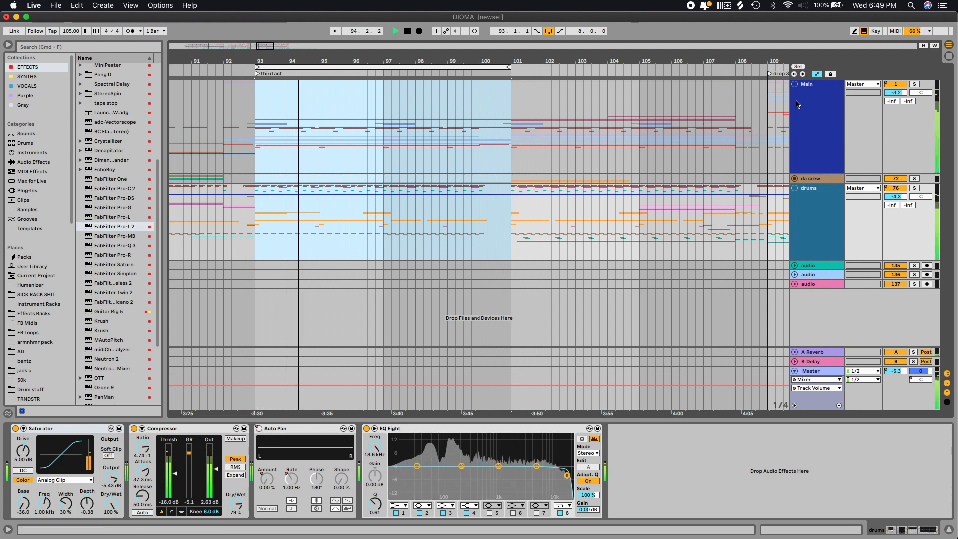
{"action": "left_click", "coordinate": [788, 85]}
{"action": "scroll", "coordinate": [815, 191], "scroll_direction": "down", "scroll_amount": 10}
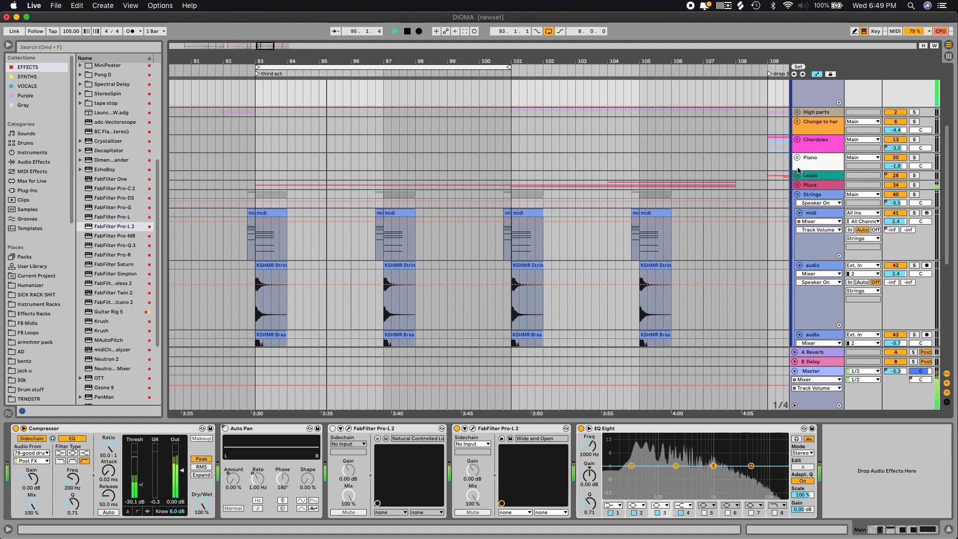
{"action": "left_click", "coordinate": [798, 155]}
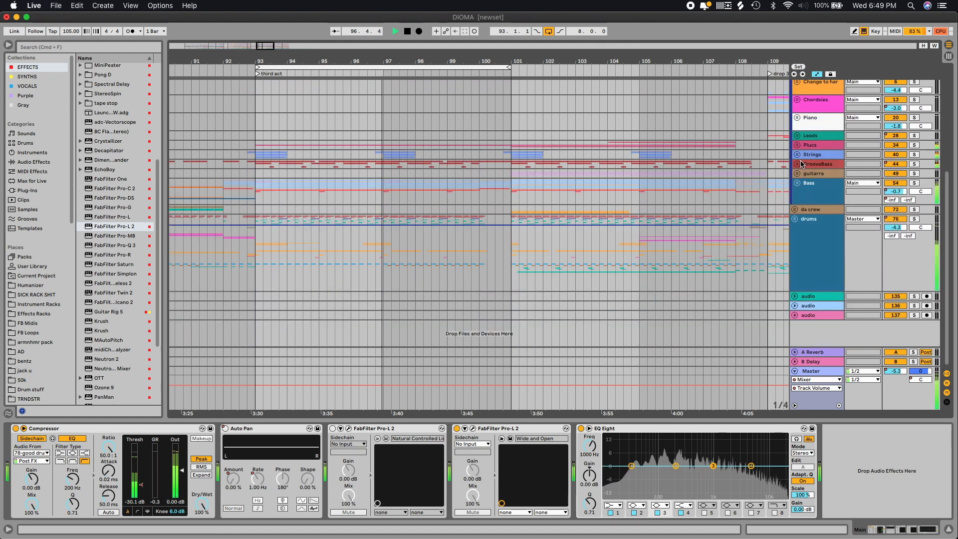
{"action": "scroll", "coordinate": [776, 215], "scroll_direction": "up", "scroll_amount": 2}
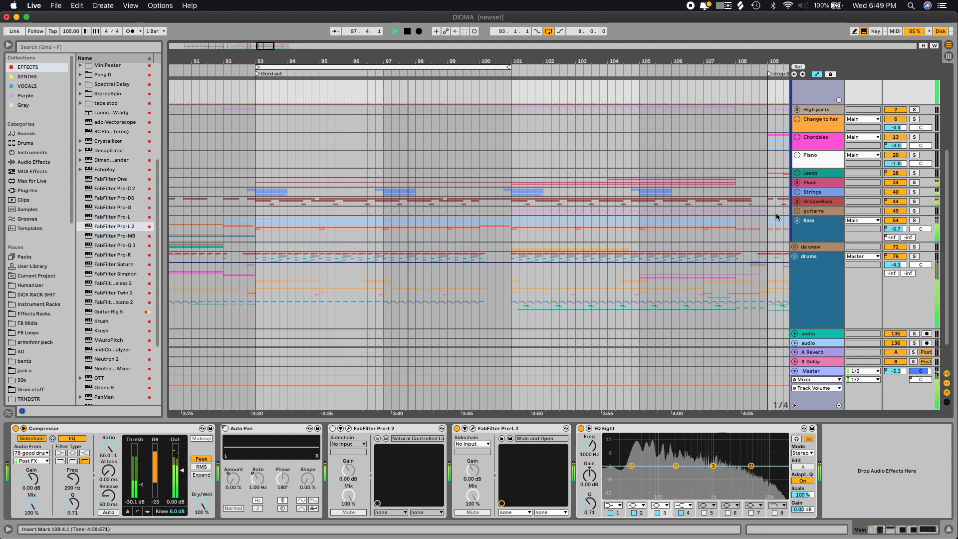
Expand the Bass group and extend the loop from bar 93 to 21 bars during playback.
{"action": "left_click", "coordinate": [798, 221]}
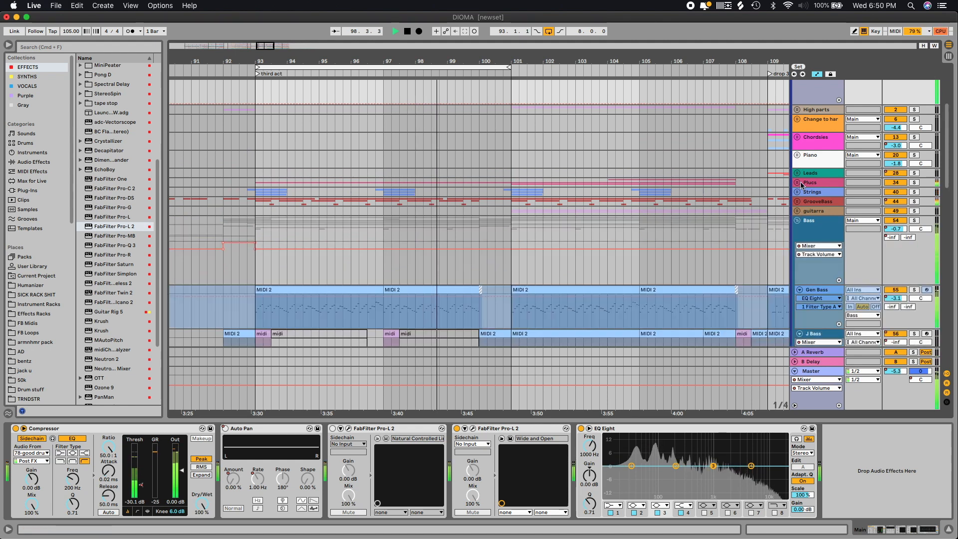
{"action": "scroll", "coordinate": [802, 193], "scroll_direction": "down", "scroll_amount": 4}
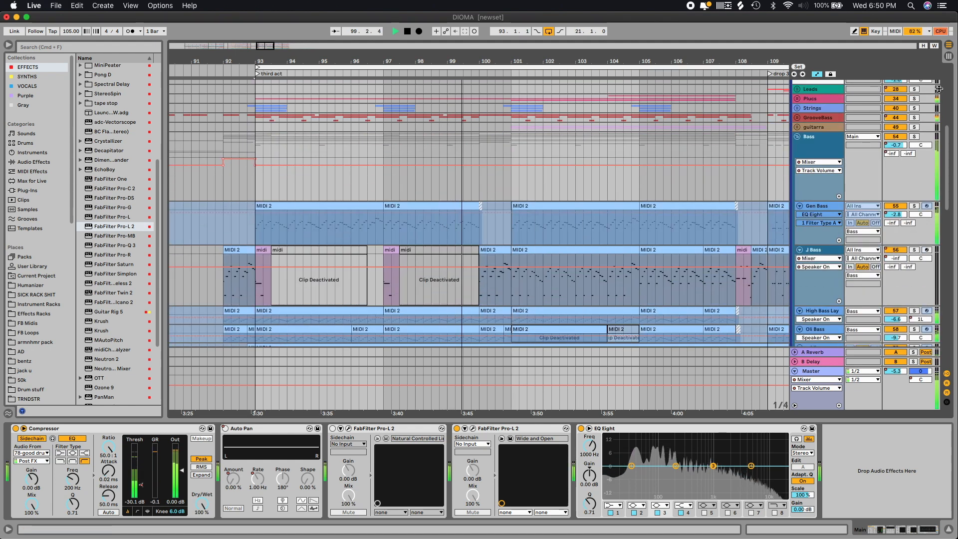
{"action": "left_click_drag", "start_coordinate": [265, 45], "coordinate": [269, 46]}
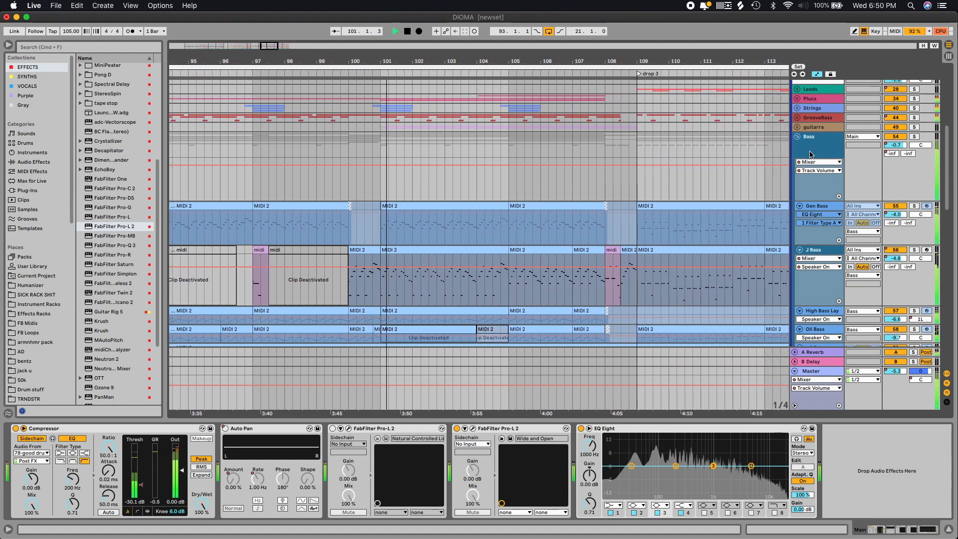
{"action": "key", "text": "space"}
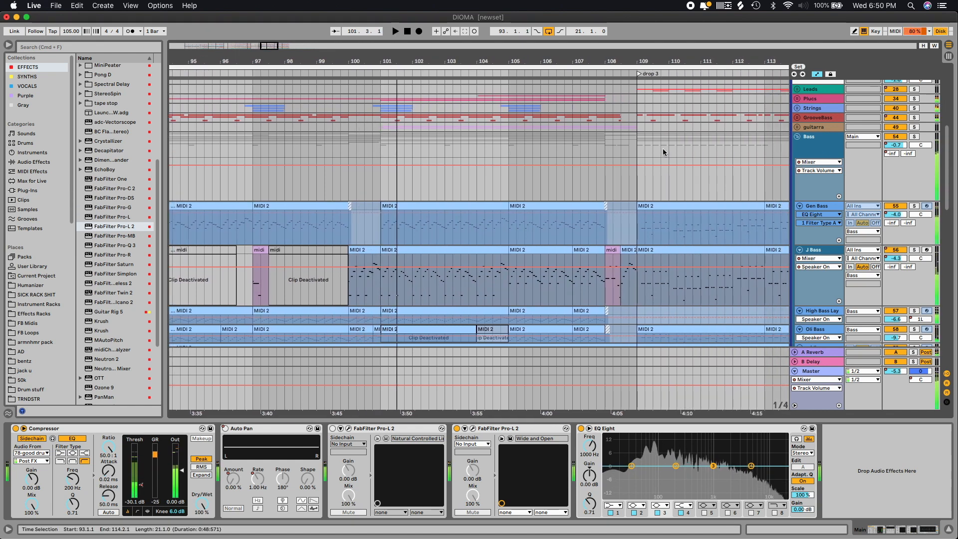
Expand the Plucs group and examine its MIDI tracks across the third act.
{"action": "left_click", "coordinate": [797, 99]}
{"action": "left_click", "coordinate": [325, 247]}
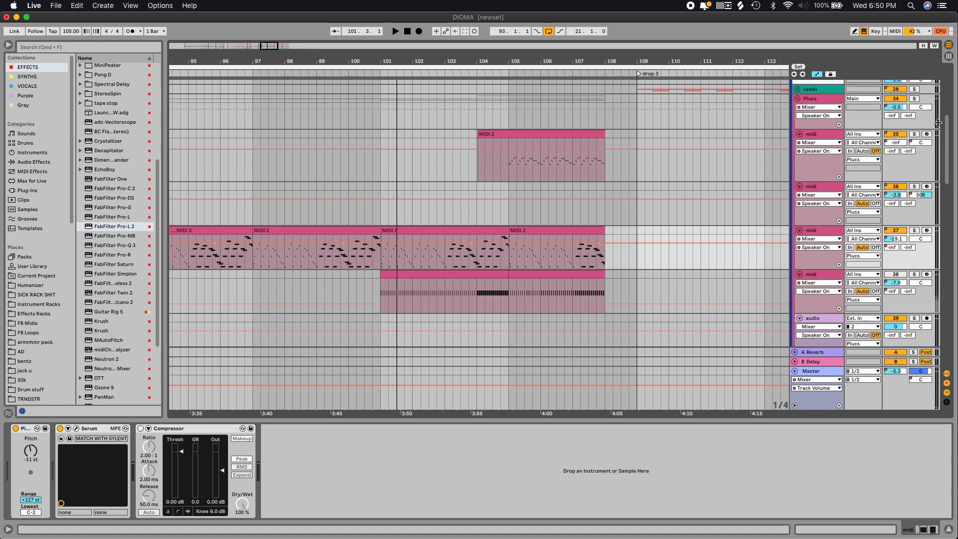
{"action": "left_click", "coordinate": [253, 215]}
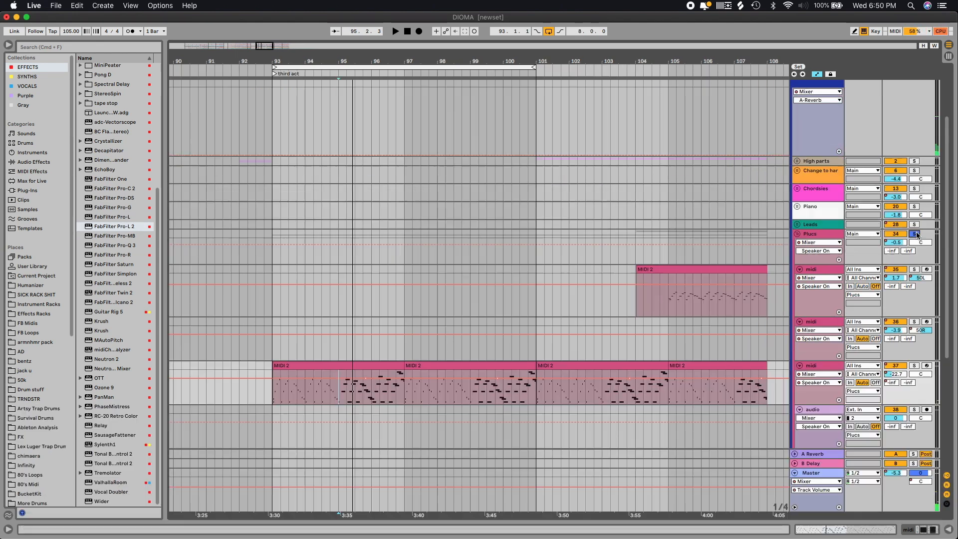
Play the soloed Plucs MIDI part from bar 95 together with the soloed Bass group.
{"action": "left_click", "coordinate": [340, 387]}
{"action": "key", "text": "space"}
{"action": "scroll", "coordinate": [366, 297], "scroll_direction": "down", "scroll_amount": 5}
{"action": "scroll", "coordinate": [455, 259], "scroll_direction": "down", "scroll_amount": 5}
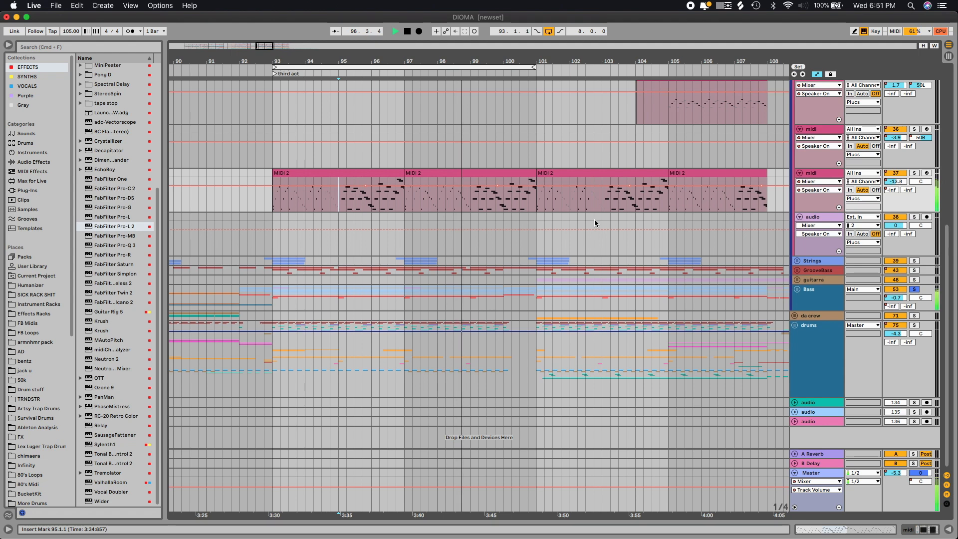
Extend the third act loop to 15 bars and 2 beats, and show the devices of the Plucs MIDI track at bar 104.4.
{"action": "left_click_drag", "start_coordinate": [535, 66], "coordinate": [581, 62]}
{"action": "scroll", "coordinate": [498, 235], "scroll_direction": "up", "scroll_amount": 5}
{"action": "key", "text": "space"}
{"action": "left_click", "coordinate": [457, 269]}
{"action": "key", "text": "shift+Tab"}
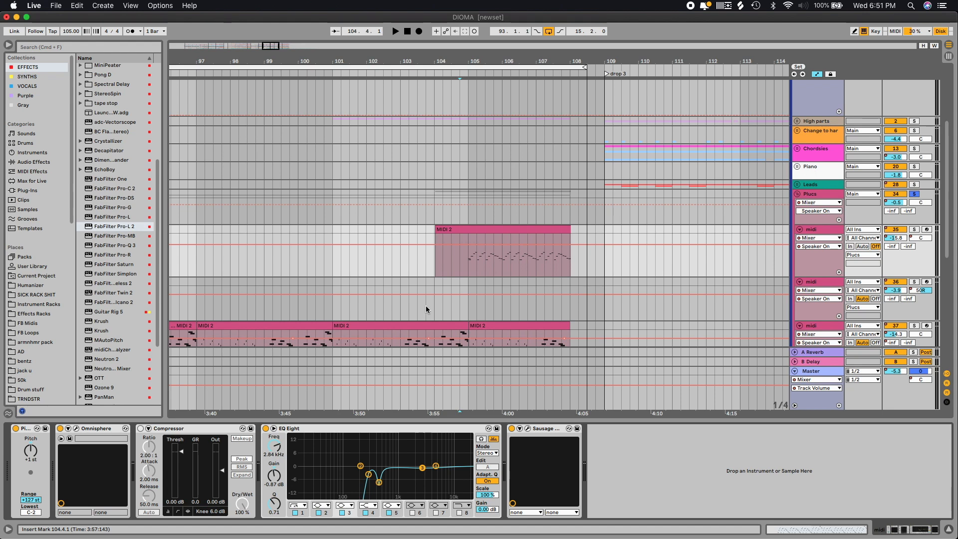
Play the soloed Plucs MIDI part from bar 105 and look over the tracks around it.
{"action": "key", "text": "space"}
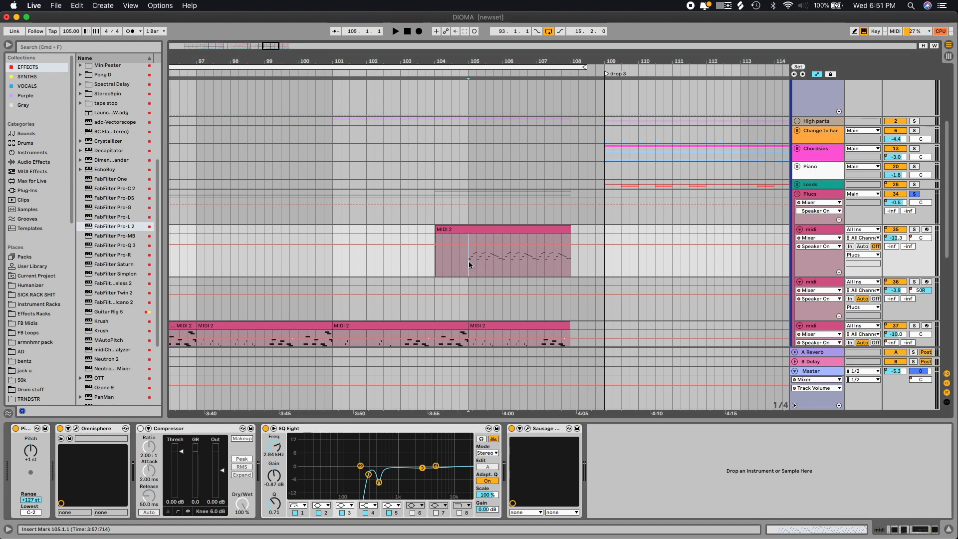
{"action": "left_click", "coordinate": [913, 230]}
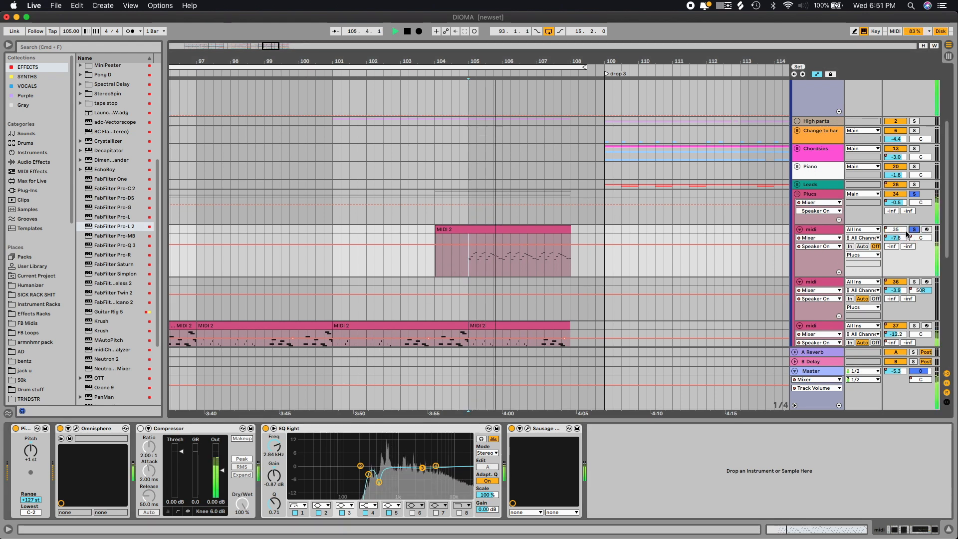
{"action": "scroll", "coordinate": [781, 278], "scroll_direction": "down", "scroll_amount": 4}
{"action": "scroll", "coordinate": [781, 274], "scroll_direction": "down", "scroll_amount": 2}
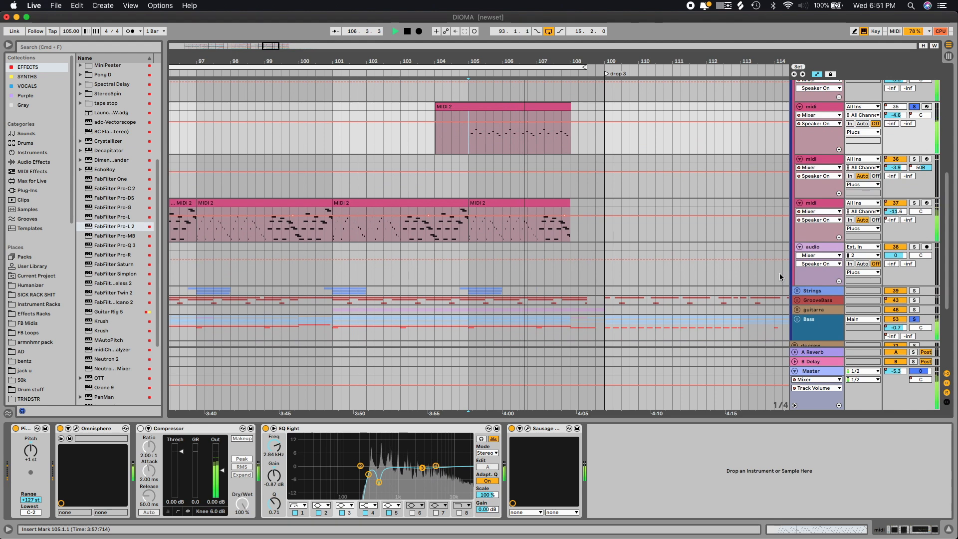
{"action": "scroll", "coordinate": [780, 274], "scroll_direction": "up", "scroll_amount": 3}
{"action": "scroll", "coordinate": [780, 274], "scroll_direction": "up", "scroll_amount": 2}
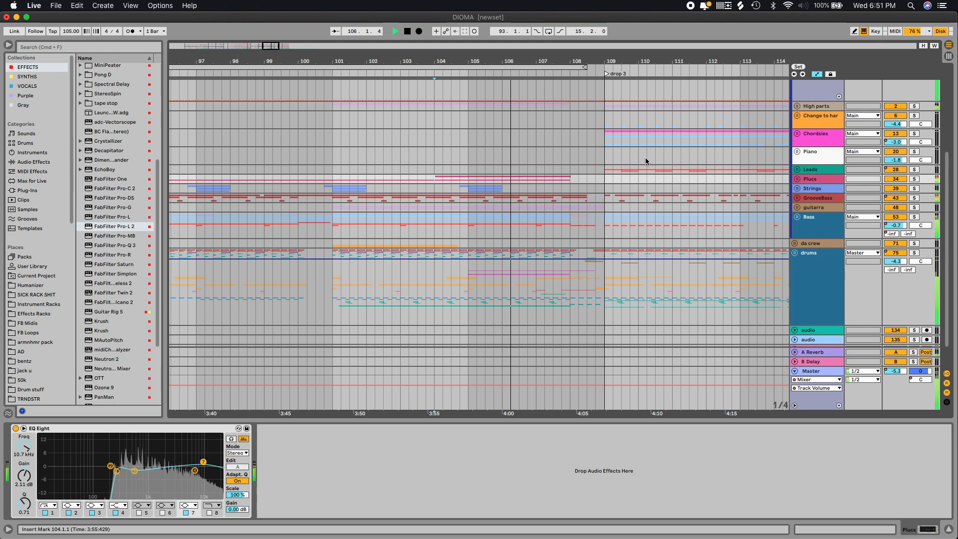
Play the rising High parts MIDI clip of the third act soloed and in the full mix from bar 105.
{"action": "scroll", "coordinate": [646, 157], "scroll_direction": "up", "scroll_amount": 5}
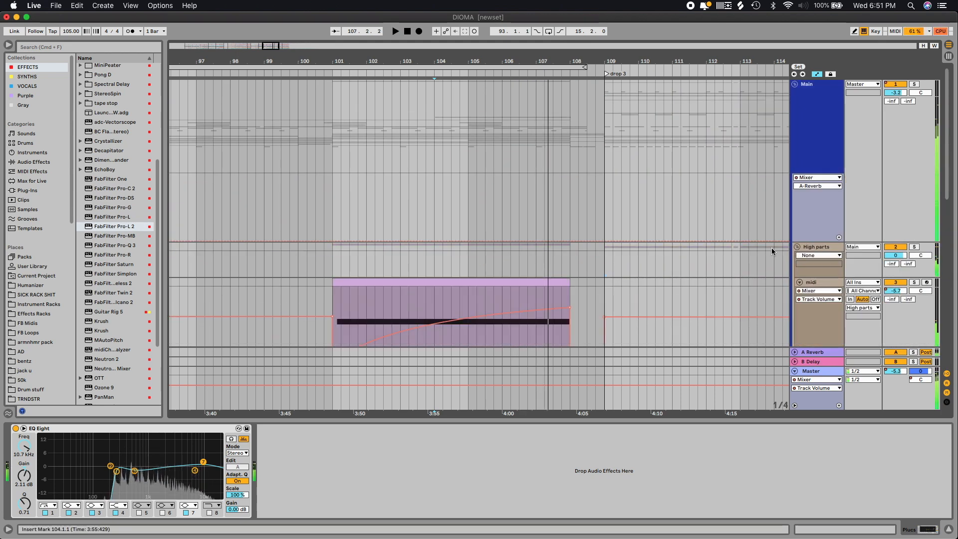
{"action": "scroll", "coordinate": [687, 258], "scroll_direction": "down", "scroll_amount": 1}
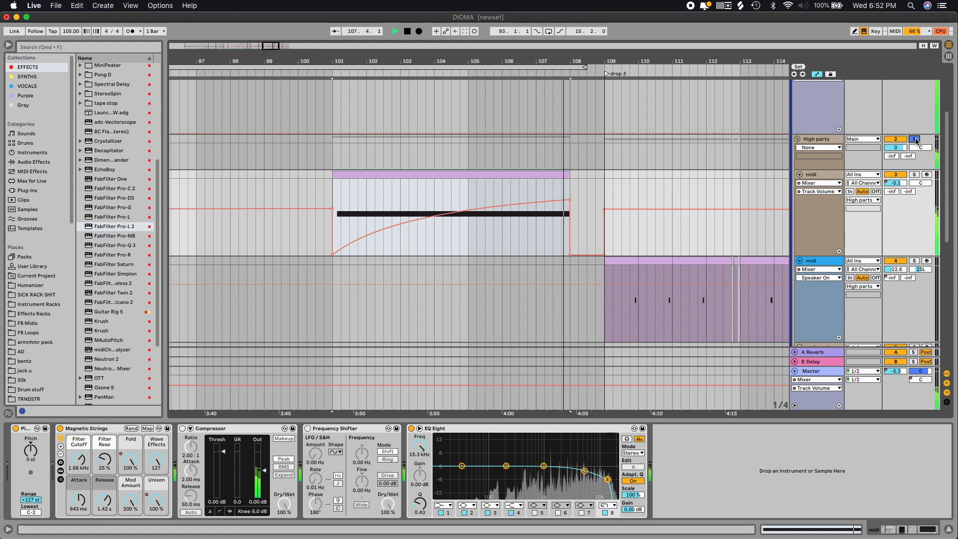
{"action": "key", "text": "space"}
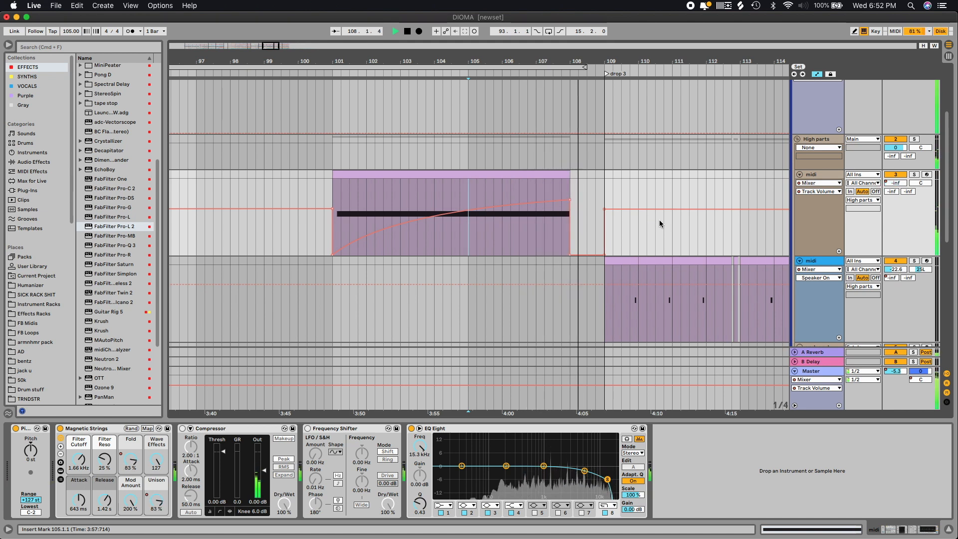
Select bars 109 to 125 on the Main group, covering drop 3 and the finale.
{"action": "key", "text": "minus"}
{"action": "key", "text": "minus"}
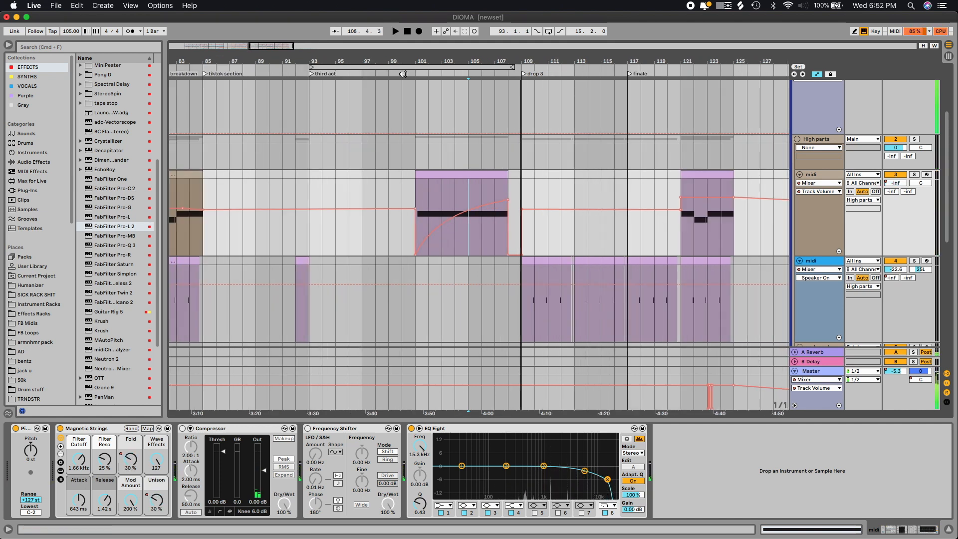
{"action": "left_click_drag", "start_coordinate": [528, 98], "coordinate": [766, 135]}
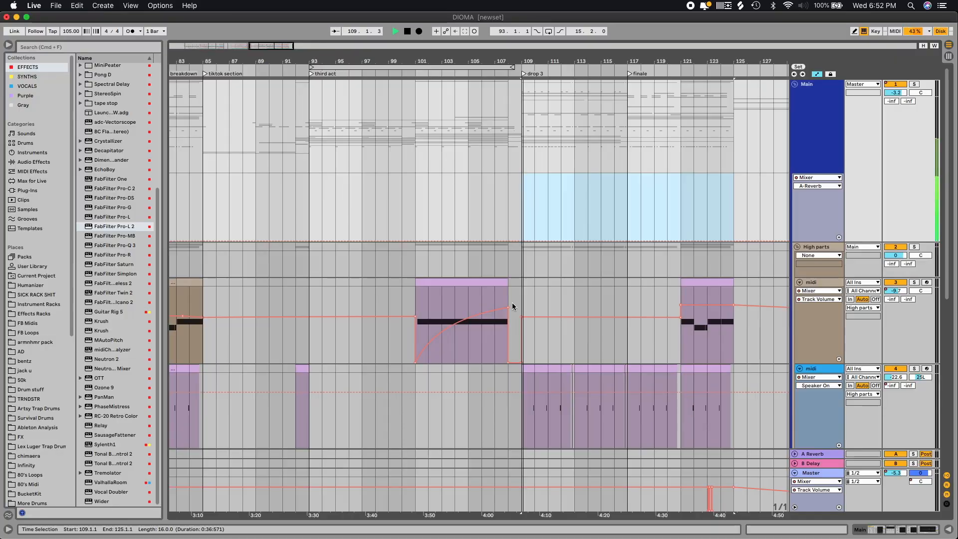
Expand the Leads group and examine its frozen tracks across drop 3 and the finale.
{"action": "scroll", "coordinate": [603, 232], "scroll_direction": "down", "scroll_amount": 10}
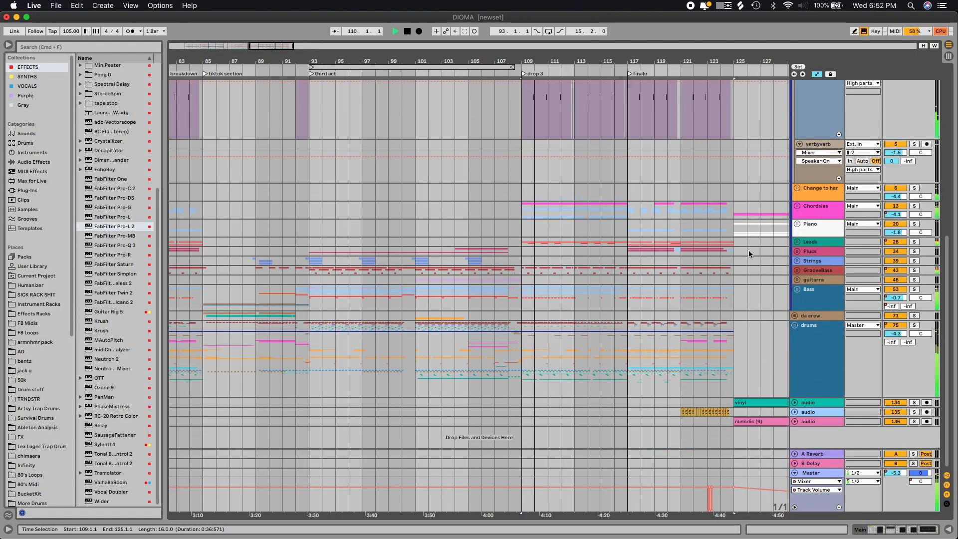
{"action": "left_click", "coordinate": [797, 241]}
{"action": "scroll", "coordinate": [771, 247], "scroll_direction": "down", "scroll_amount": 5}
{"action": "scroll", "coordinate": [773, 250], "scroll_direction": "down", "scroll_amount": 3}
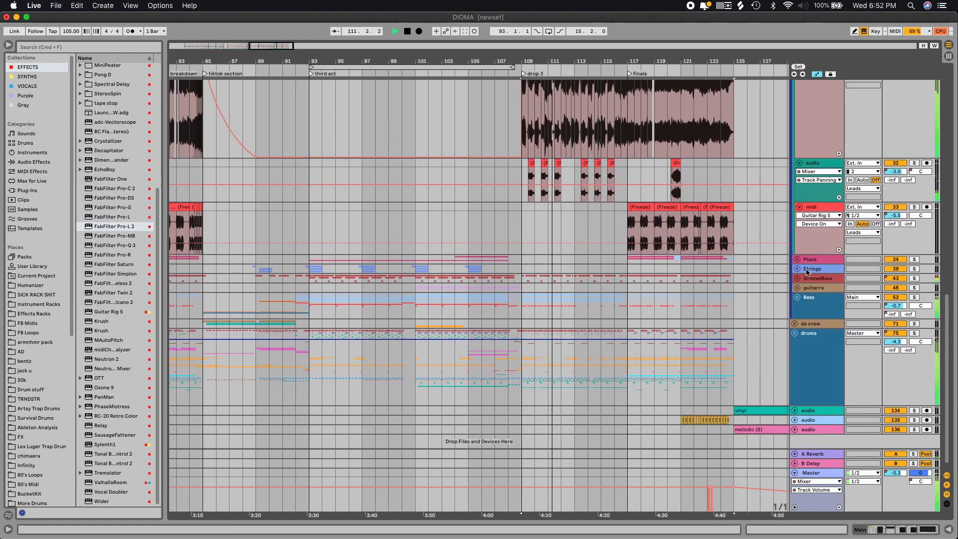
{"action": "scroll", "coordinate": [773, 274], "scroll_direction": "up", "scroll_amount": 12}
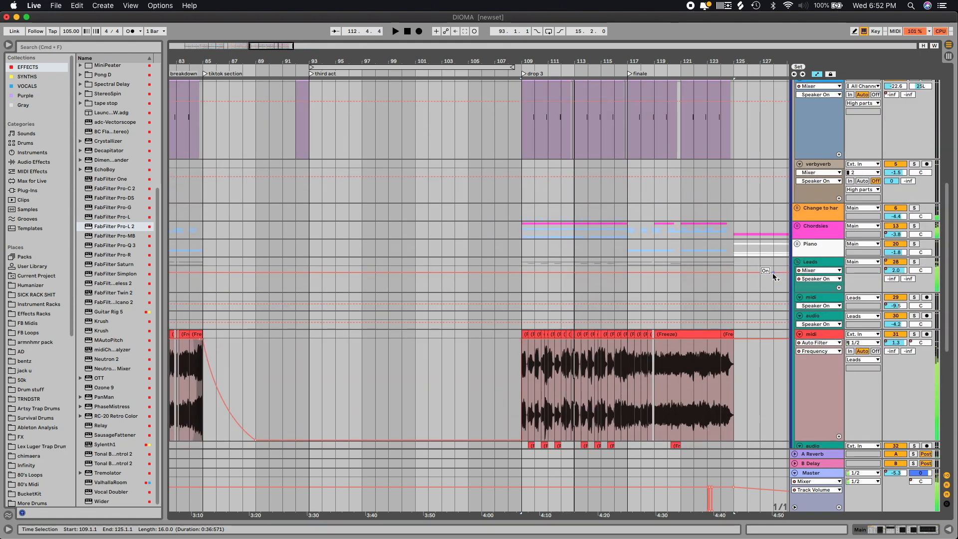
{"action": "scroll", "coordinate": [763, 272], "scroll_direction": "down", "scroll_amount": 12}
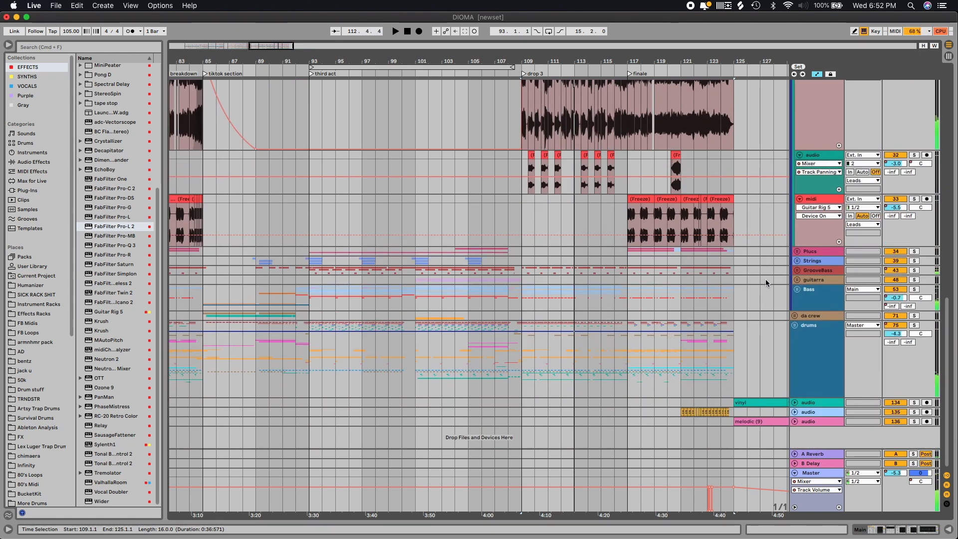
Expand the drums group to view its tracks and play drop 3 from bar 109.
{"action": "left_click", "coordinate": [797, 328]}
{"action": "scroll", "coordinate": [709, 320], "scroll_direction": "down", "scroll_amount": 15}
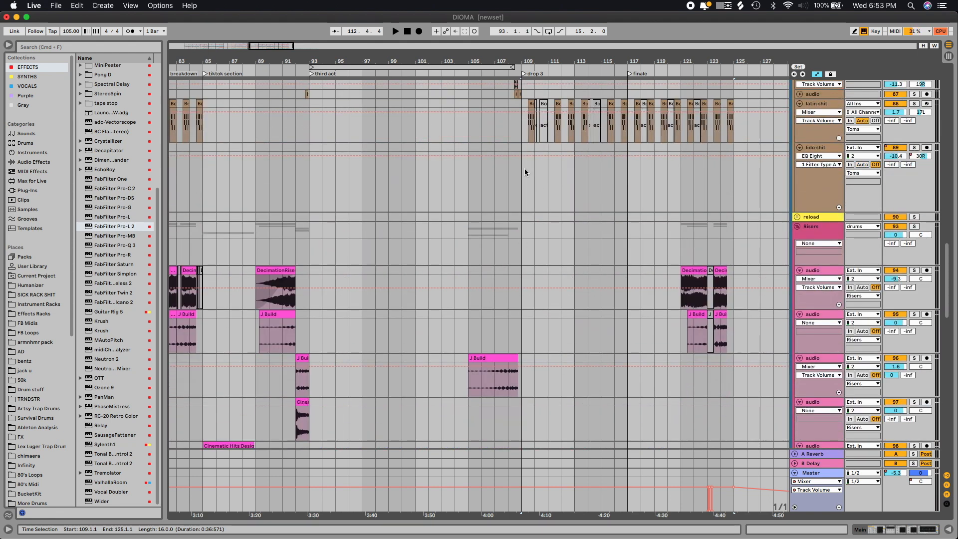
{"action": "left_click", "coordinate": [521, 174]}
{"action": "scroll", "coordinate": [604, 260], "scroll_direction": "up", "scroll_amount": 13}
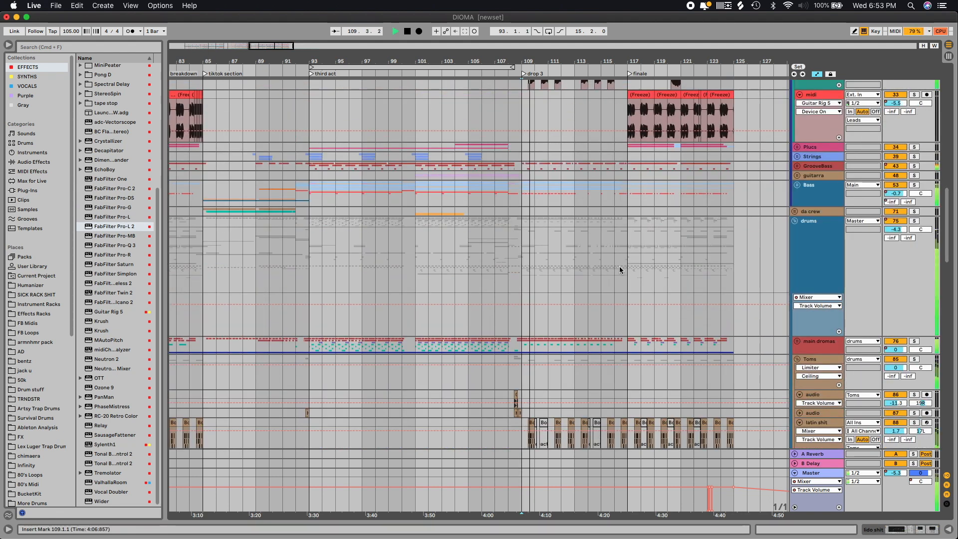
{"action": "scroll", "coordinate": [635, 274], "scroll_direction": "up", "scroll_amount": 9}
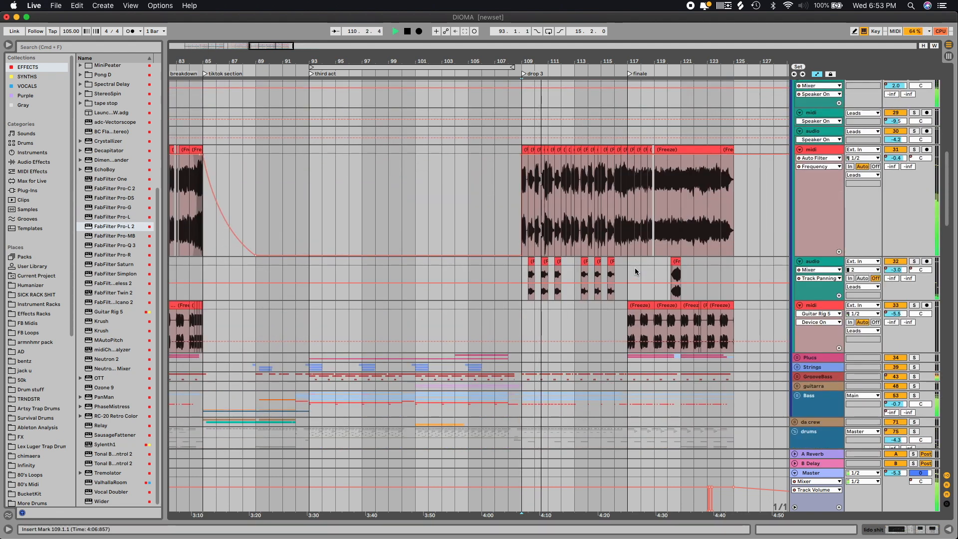
Loop the finale from bar 117 with a loop length of 8 bars.
{"action": "scroll", "coordinate": [635, 272], "scroll_direction": "up", "scroll_amount": 1}
{"action": "scroll", "coordinate": [349, 100], "scroll_direction": "right", "scroll_amount": 8}
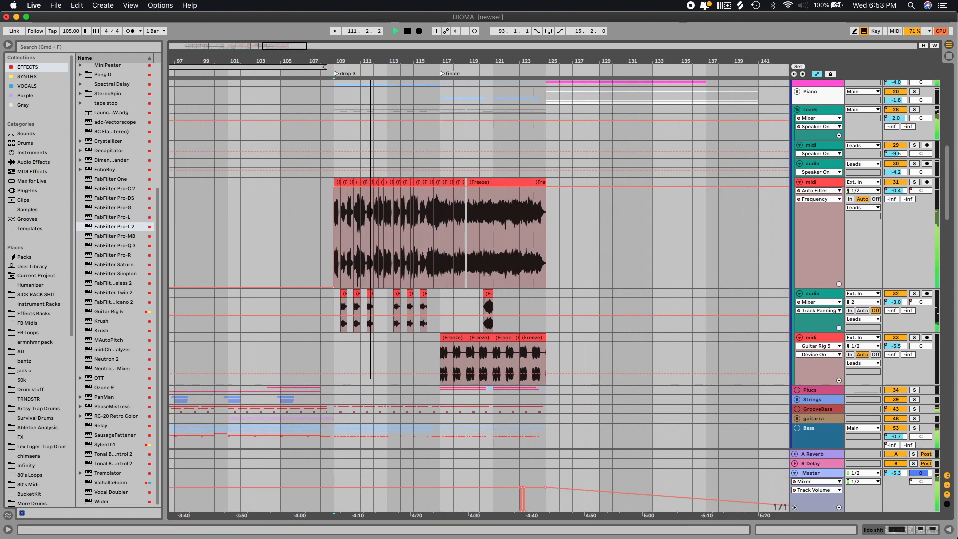
{"action": "scroll", "coordinate": [465, 229], "scroll_direction": "up", "scroll_amount": 6}
{"action": "scroll", "coordinate": [425, 224], "scroll_direction": "up", "scroll_amount": 5}
{"action": "left_click_drag", "start_coordinate": [420, 220], "coordinate": [532, 218]}
{"action": "key", "text": "super+l"}
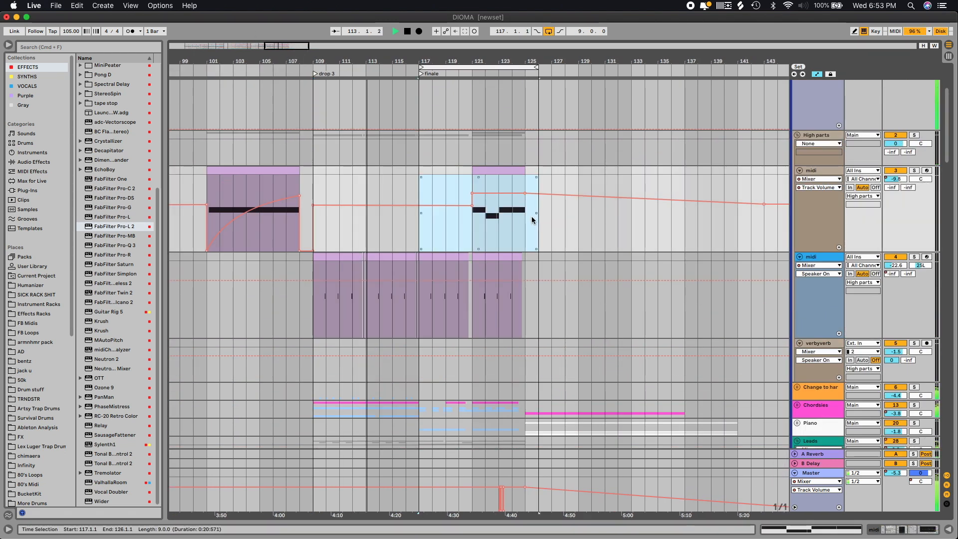
{"action": "scroll", "coordinate": [465, 100], "scroll_direction": "up", "scroll_amount": 3}
{"action": "left_click_drag", "start_coordinate": [570, 66], "coordinate": [558, 67]}
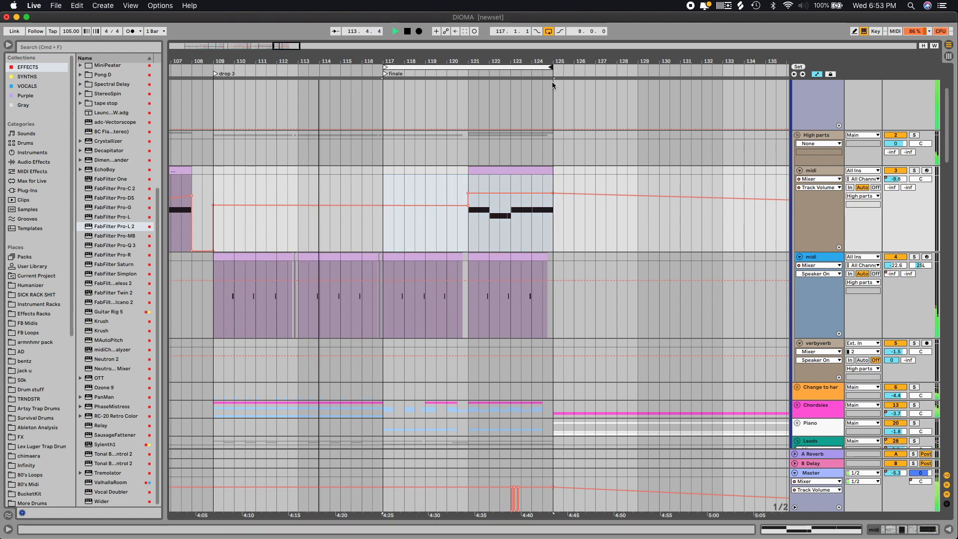
Play the end of drop 3 from bar 116 into the finale and stop playback.
{"action": "scroll", "coordinate": [461, 313], "scroll_direction": "down", "scroll_amount": 10}
{"action": "scroll", "coordinate": [461, 313], "scroll_direction": "down", "scroll_amount": 3}
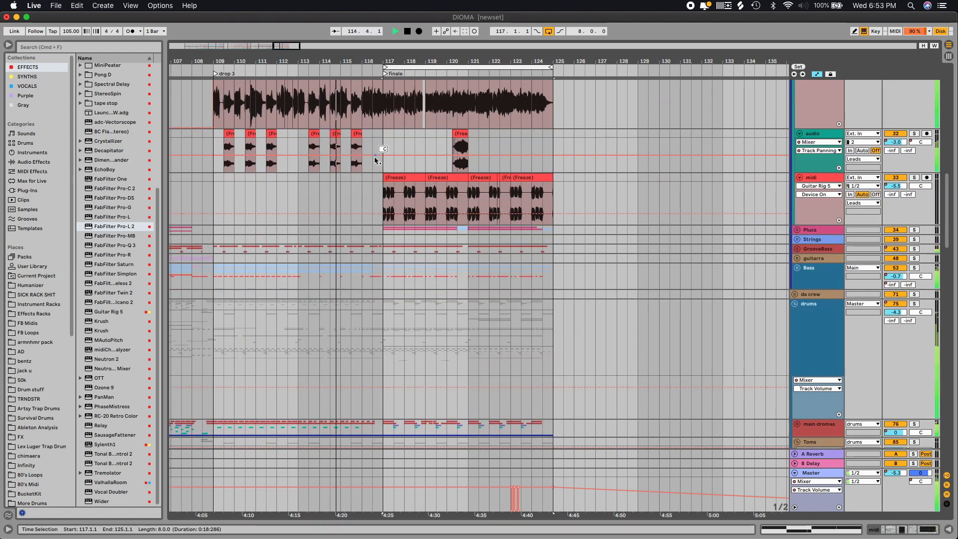
{"action": "left_click", "coordinate": [361, 182]}
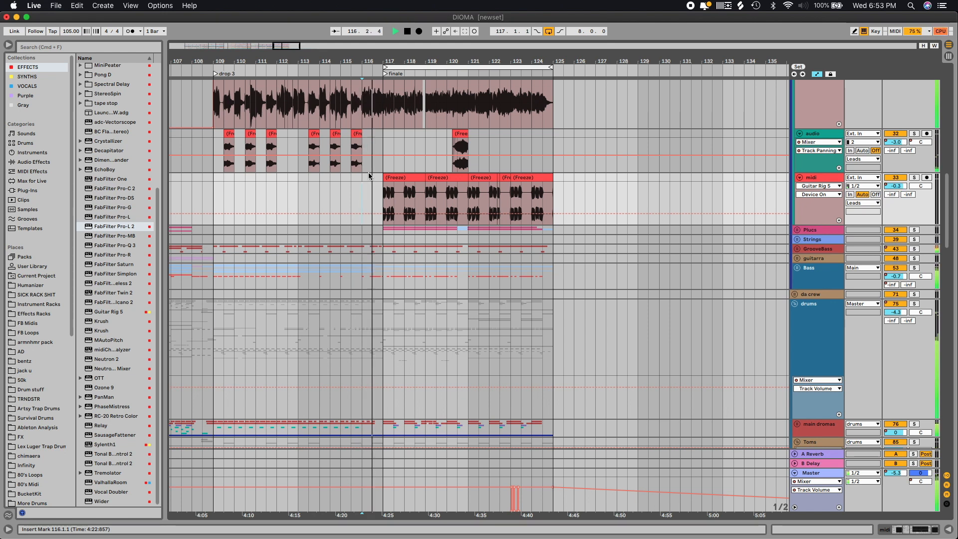
{"action": "key", "text": "space"}
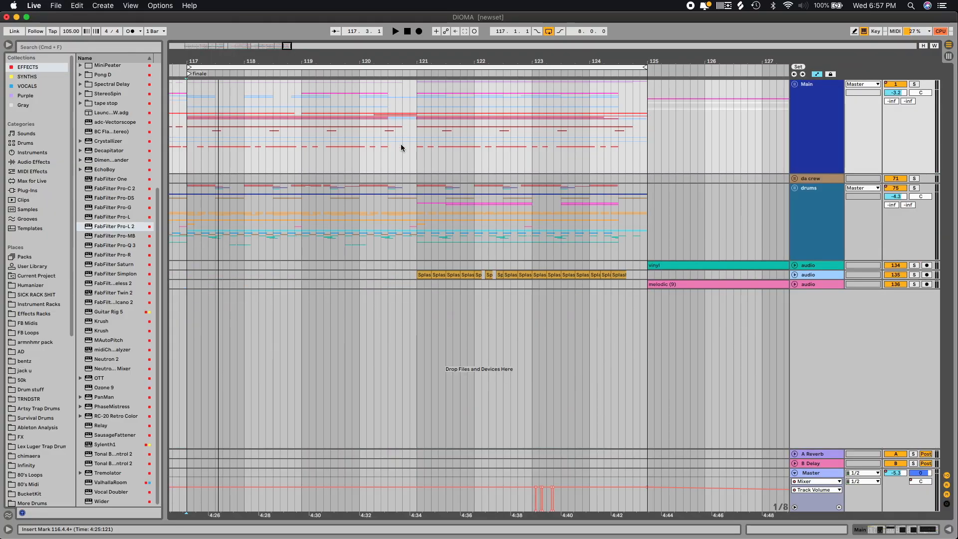
Play the finale and expand the Leads group to examine its frozen tracks.
{"action": "left_click", "coordinate": [189, 130]}
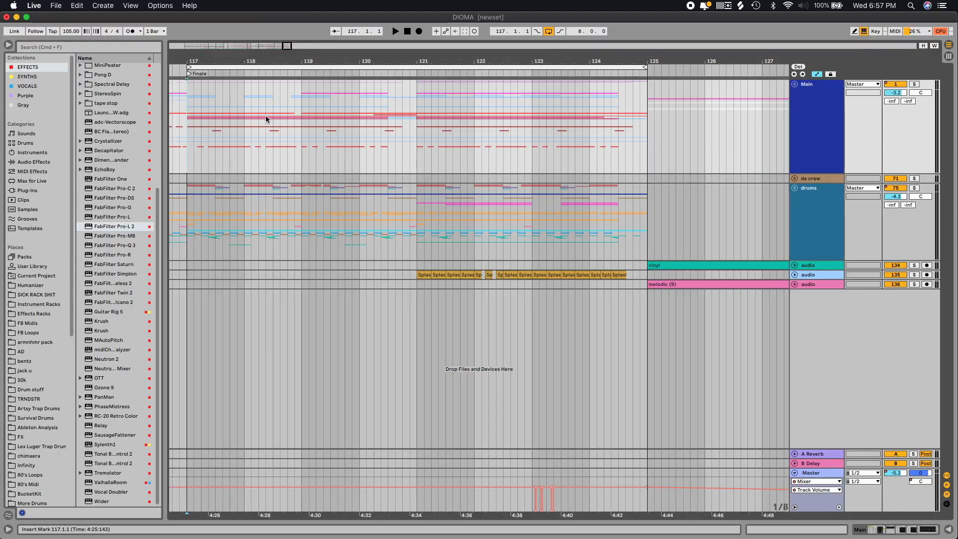
{"action": "left_click", "coordinate": [797, 242]}
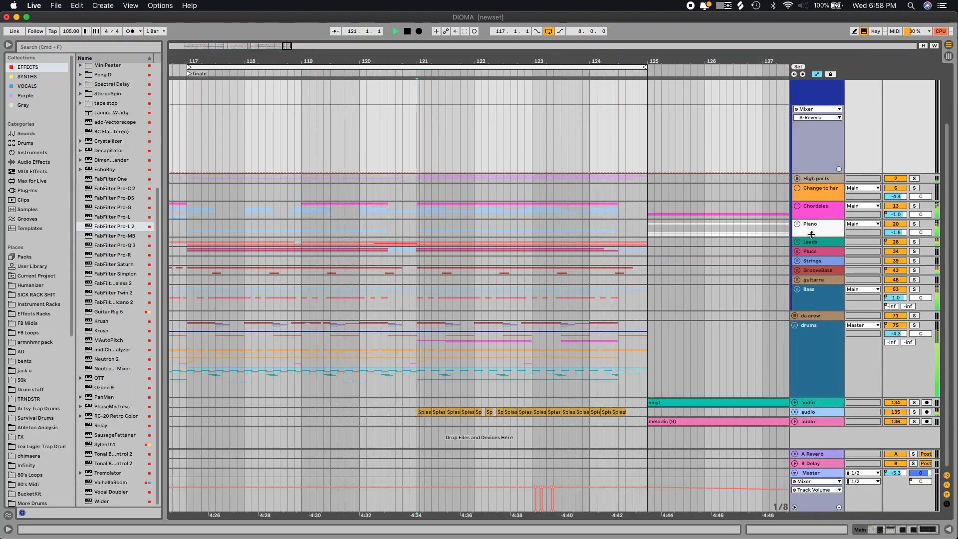
{"action": "left_click", "coordinate": [797, 243]}
{"action": "scroll", "coordinate": [488, 236], "scroll_direction": "down", "scroll_amount": 8}
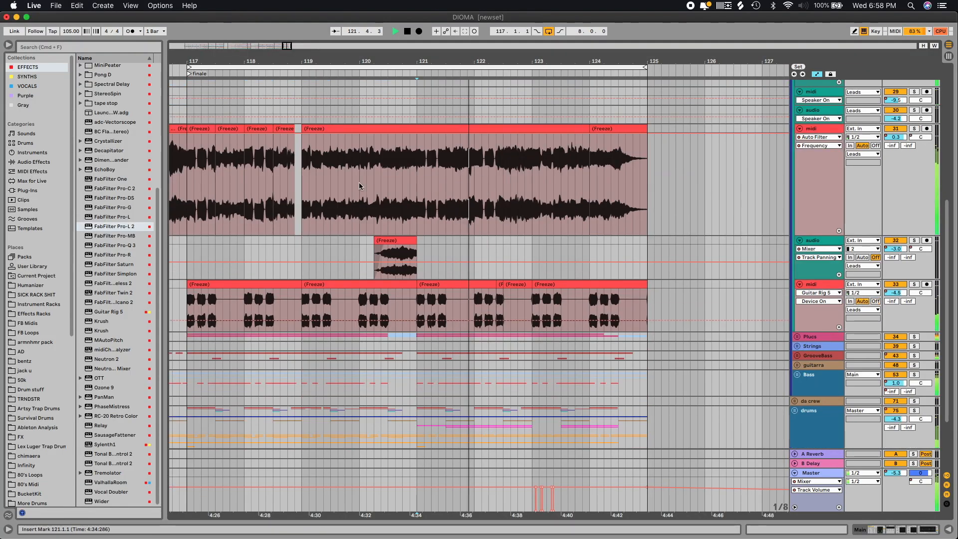
{"action": "scroll", "coordinate": [630, 273], "scroll_direction": "up", "scroll_amount": 8}
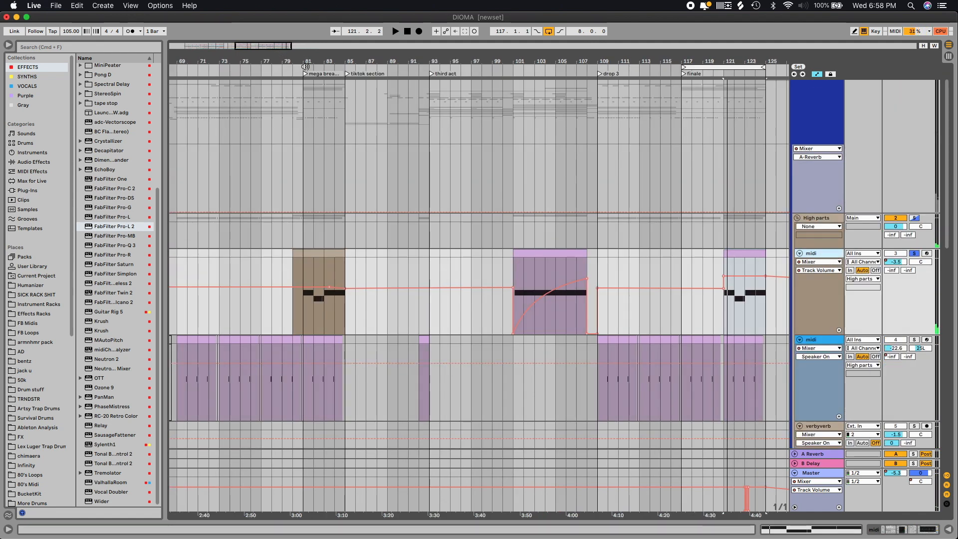
Play the High parts MIDI clip of bars 121 to 125 with its group soloed.
{"action": "left_click_drag", "start_coordinate": [259, 45], "coordinate": [282, 47]}
{"action": "left_click", "coordinate": [512, 320]}
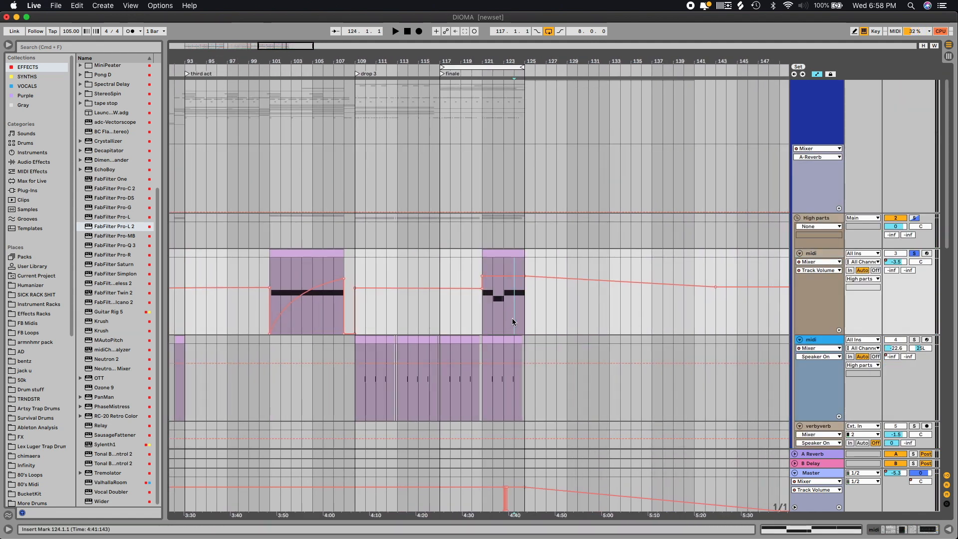
{"action": "key", "text": "plus"}
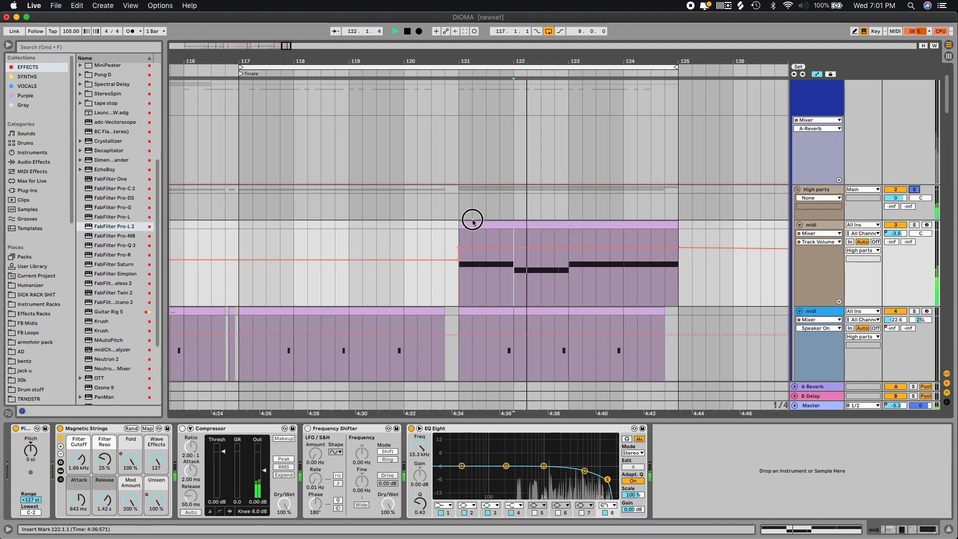
{"action": "left_click", "coordinate": [517, 228]}
{"action": "key", "text": "space"}
Examine the Leads tracks during the soloed High parts playback, stop it and unsolo High parts.
{"action": "scroll", "coordinate": [862, 236], "scroll_direction": "down", "scroll_amount": 4}
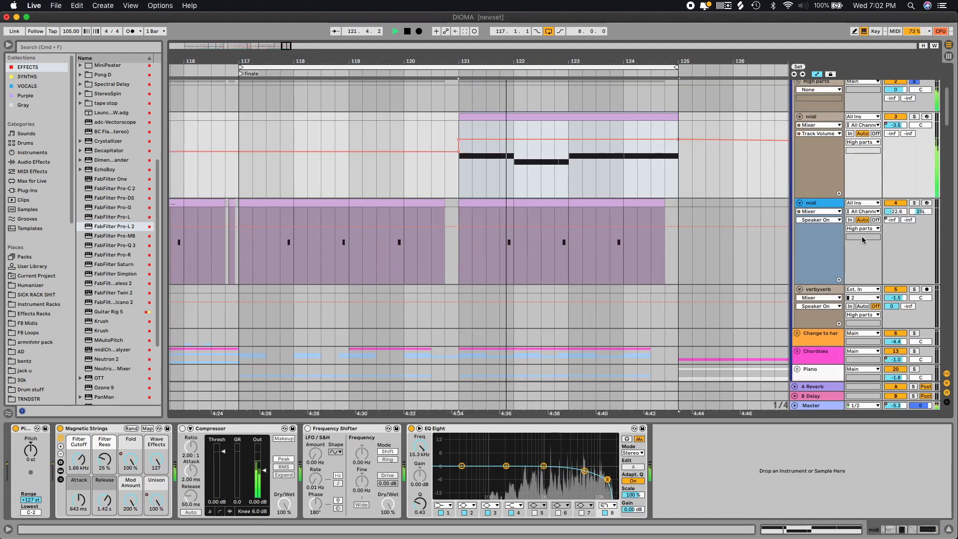
{"action": "scroll", "coordinate": [861, 236], "scroll_direction": "down", "scroll_amount": 10}
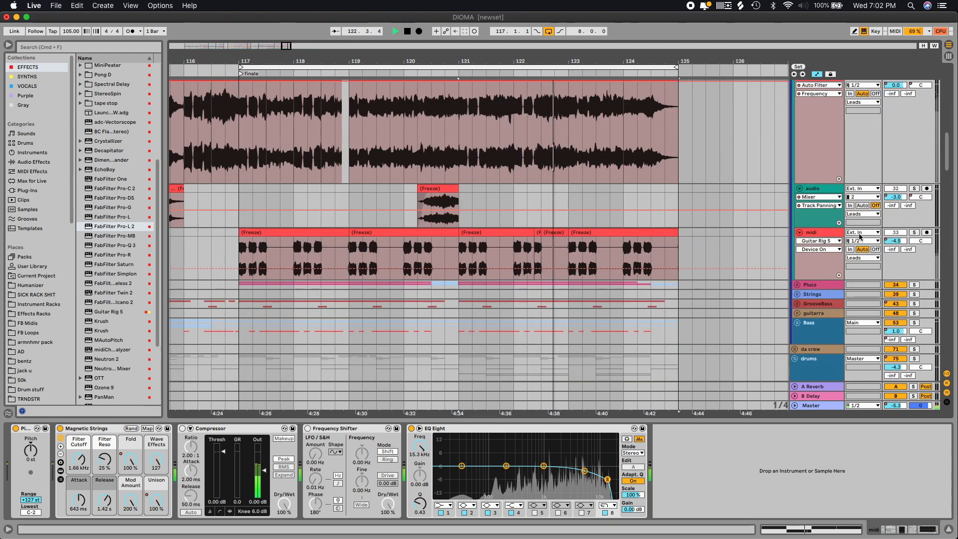
{"action": "scroll", "coordinate": [860, 236], "scroll_direction": "up", "scroll_amount": 8}
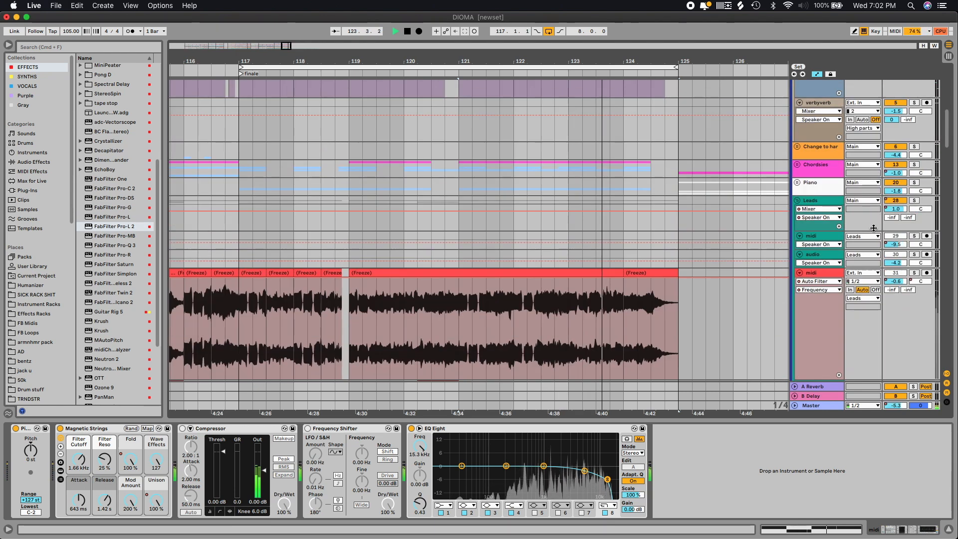
{"action": "key", "text": "space"}
{"action": "scroll", "coordinate": [897, 129], "scroll_direction": "up", "scroll_amount": 2}
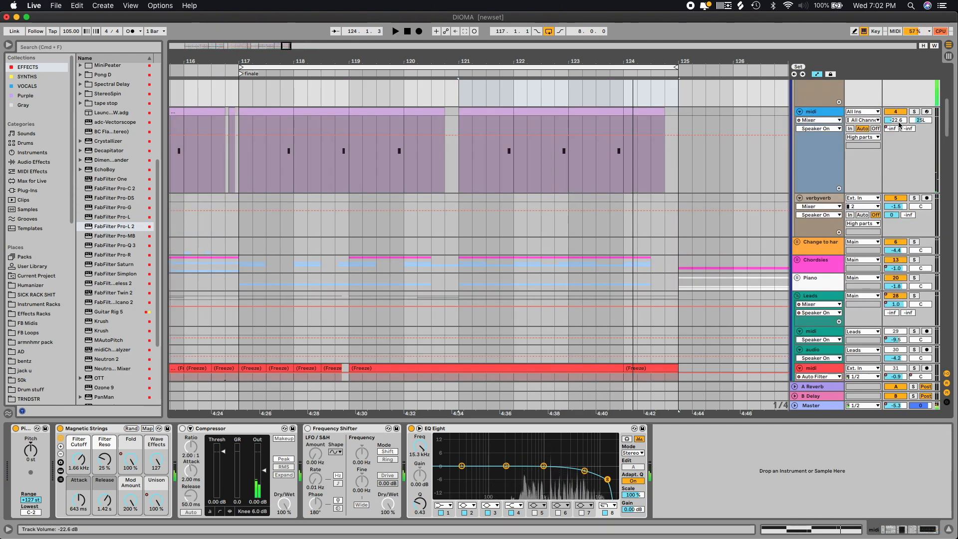
{"action": "scroll", "coordinate": [901, 134], "scroll_direction": "up", "scroll_amount": 3}
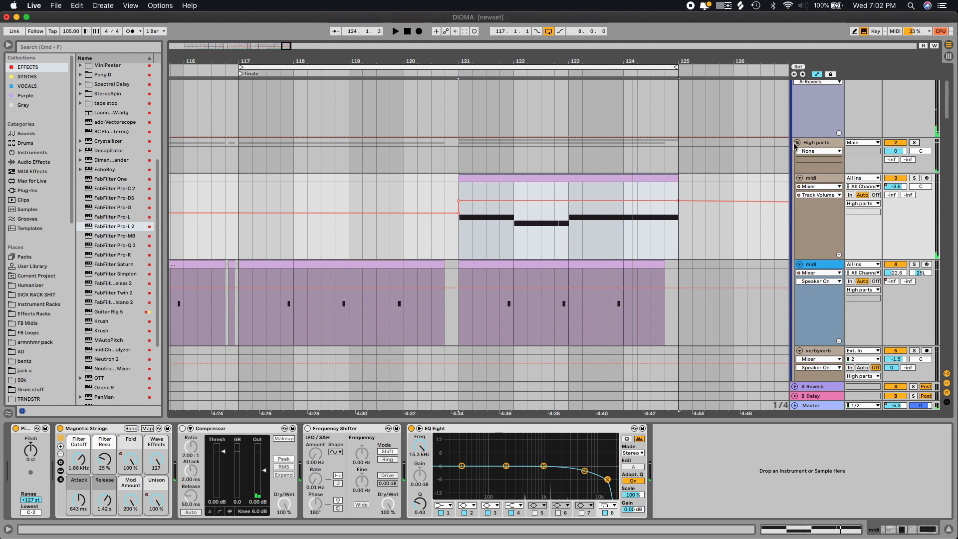
Collapse the High parts group and play the finale from bar 120.4 with that group switched off.
{"action": "left_click", "coordinate": [796, 143]}
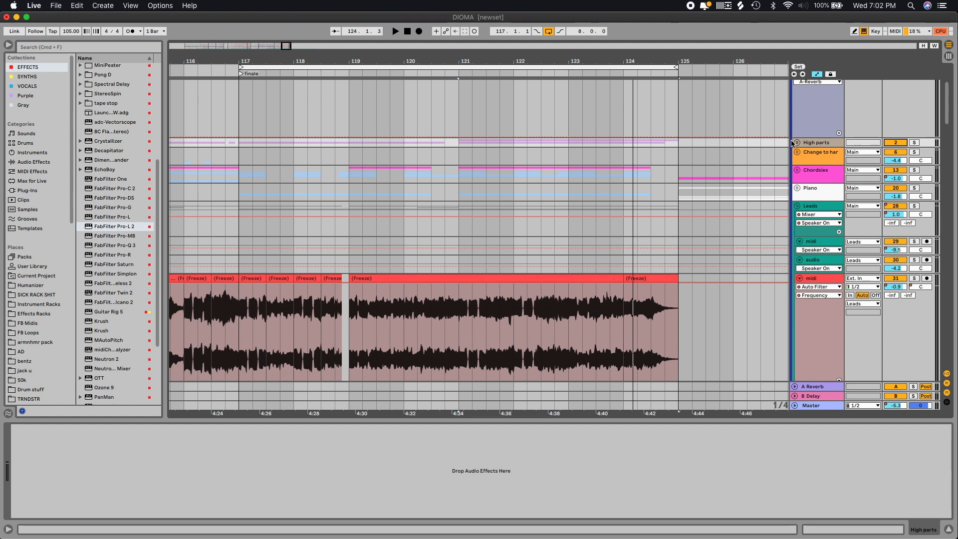
{"action": "left_click", "coordinate": [438, 142]}
{"action": "key", "text": "space"}
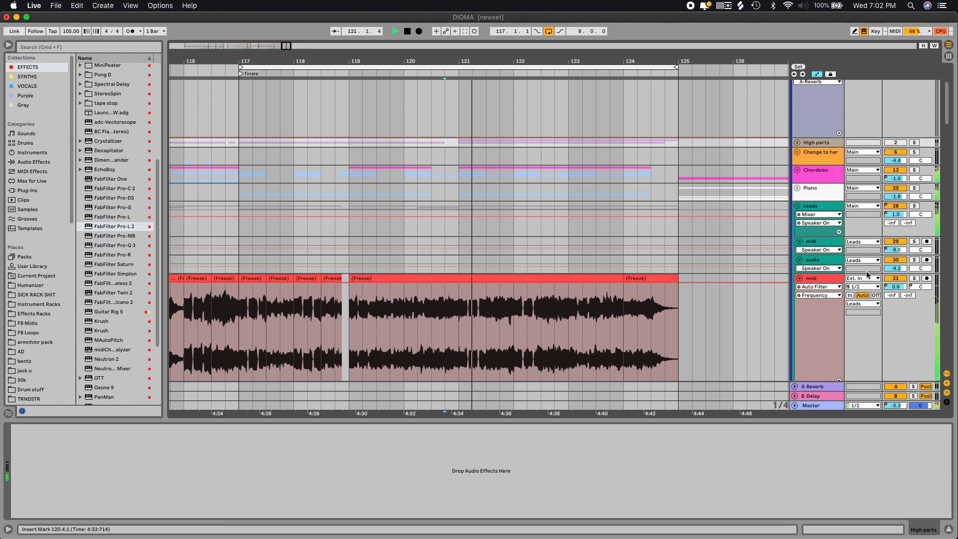
Collapse the Leads group and expand the drums group.
{"action": "left_click", "coordinate": [797, 206]}
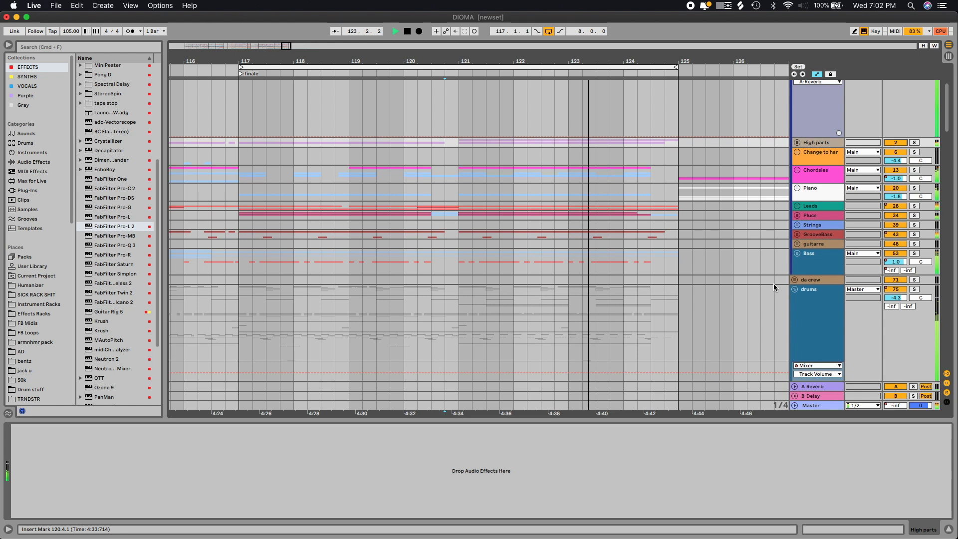
{"action": "left_click", "coordinate": [794, 289]}
{"action": "scroll", "coordinate": [736, 275], "scroll_direction": "up", "scroll_amount": 5}
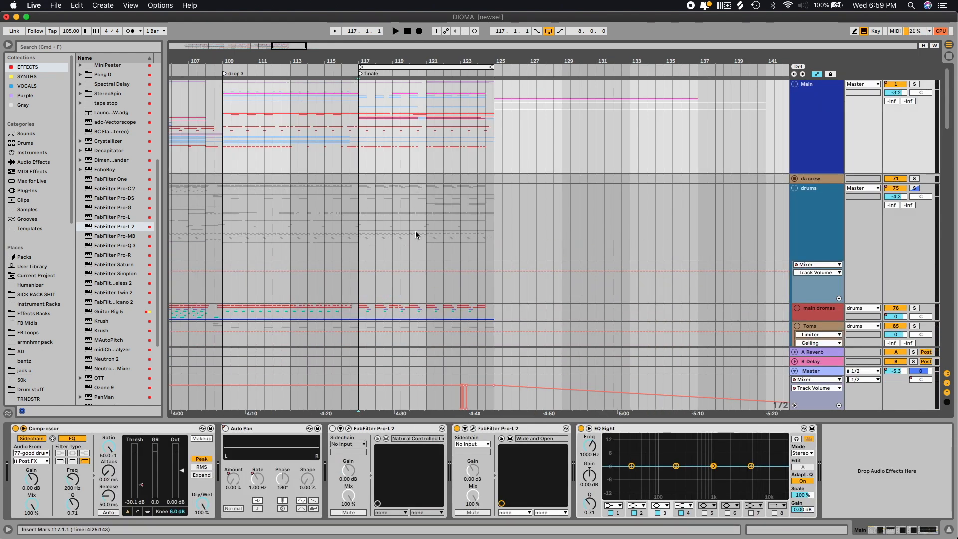
Play the finale with the drums group soloed and examine its cymbals and percussion tracks.
{"action": "left_click", "coordinate": [417, 240]}
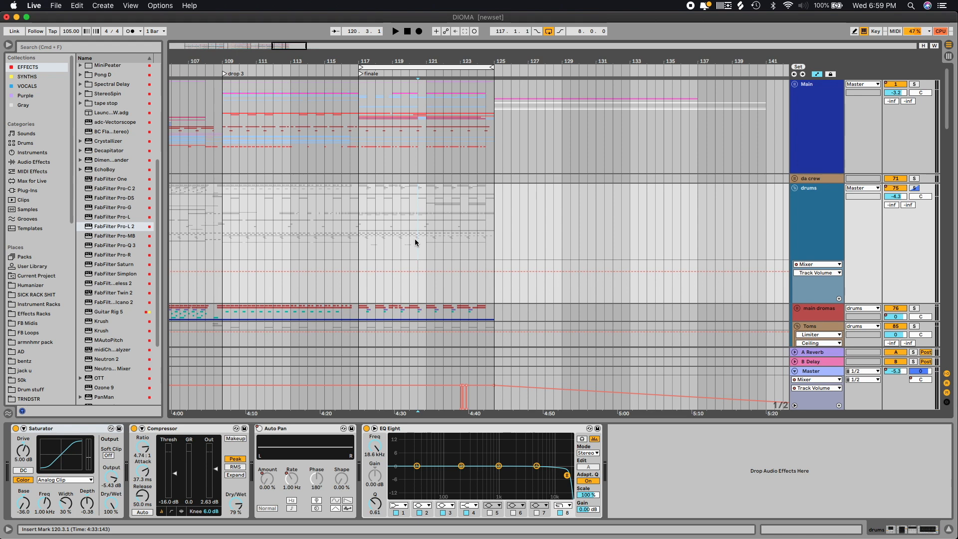
{"action": "key", "text": "plus"}
{"action": "key", "text": "plus"}
{"action": "key", "text": "plus"}
{"action": "scroll", "coordinate": [594, 324], "scroll_direction": "down", "scroll_amount": 5}
{"action": "scroll", "coordinate": [617, 330], "scroll_direction": "down", "scroll_amount": 8}
{"action": "left_click_drag", "start_coordinate": [593, 198], "coordinate": [734, 200]}
{"action": "key", "text": "space"}
{"action": "key", "text": "space"}
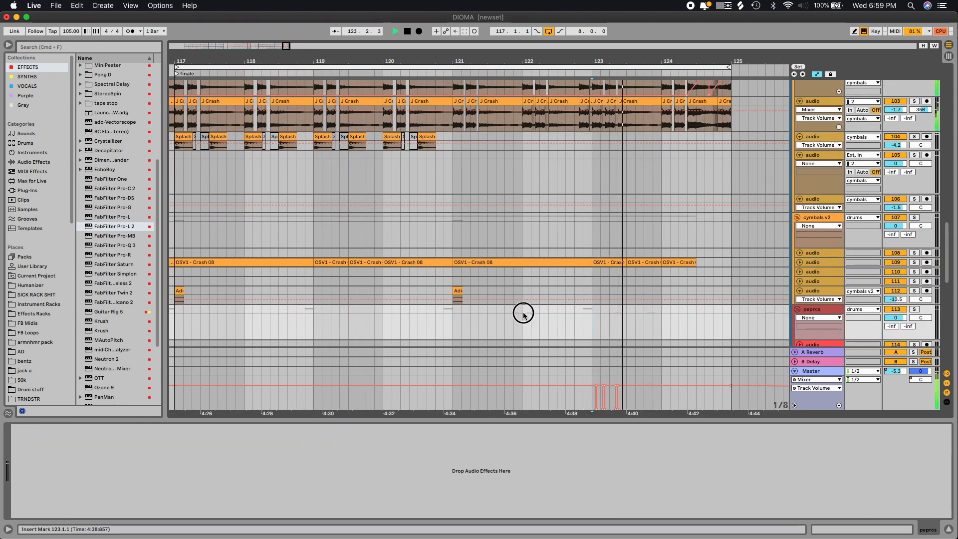
Mark bars 122 to 125 on the peprcs track during the drums playback, and stop it.
{"action": "left_click_drag", "start_coordinate": [523, 314], "coordinate": [730, 307]}
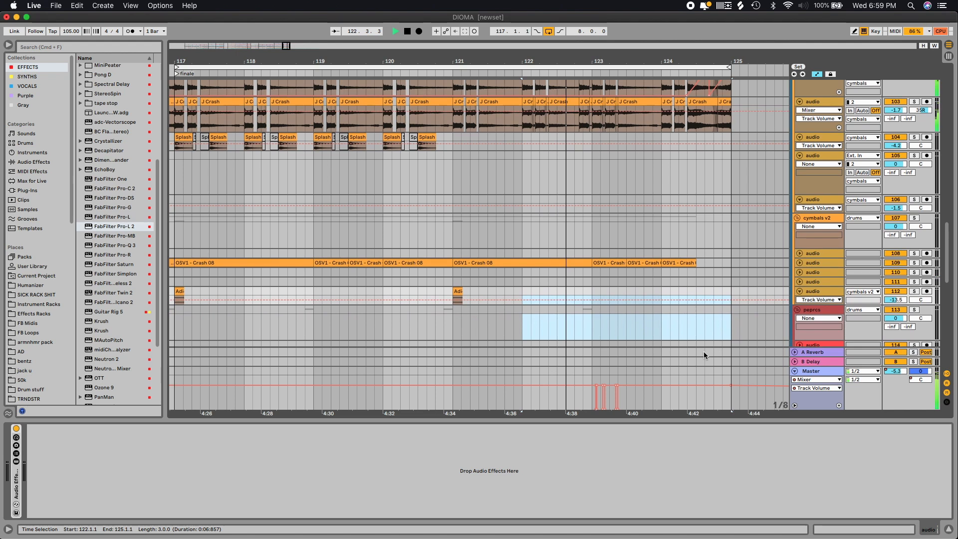
{"action": "scroll", "coordinate": [709, 345], "scroll_direction": "up", "scroll_amount": 5}
{"action": "key", "text": "space"}
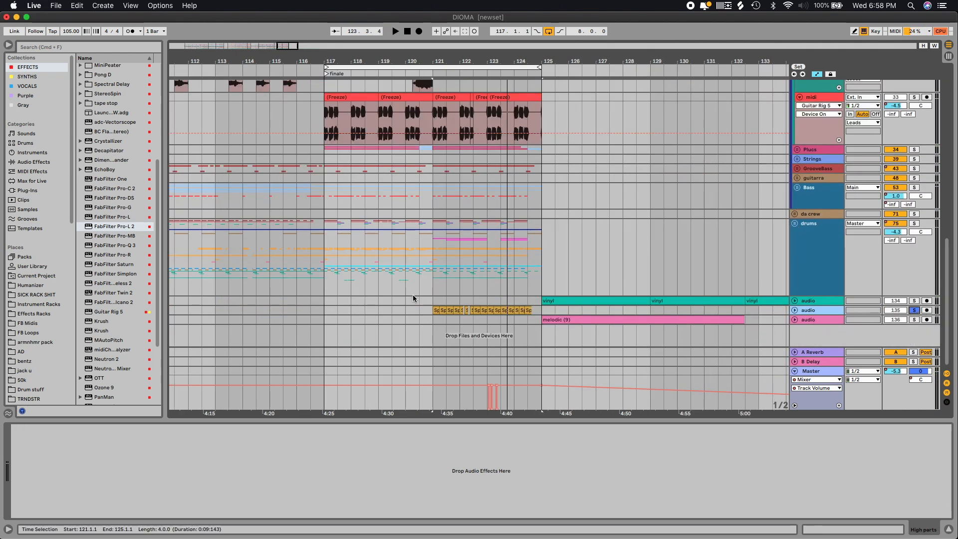
Play the Splash clips from bar 121 with their audio track soloed, and unfold that track to examine them.
{"action": "left_click", "coordinate": [435, 310]}
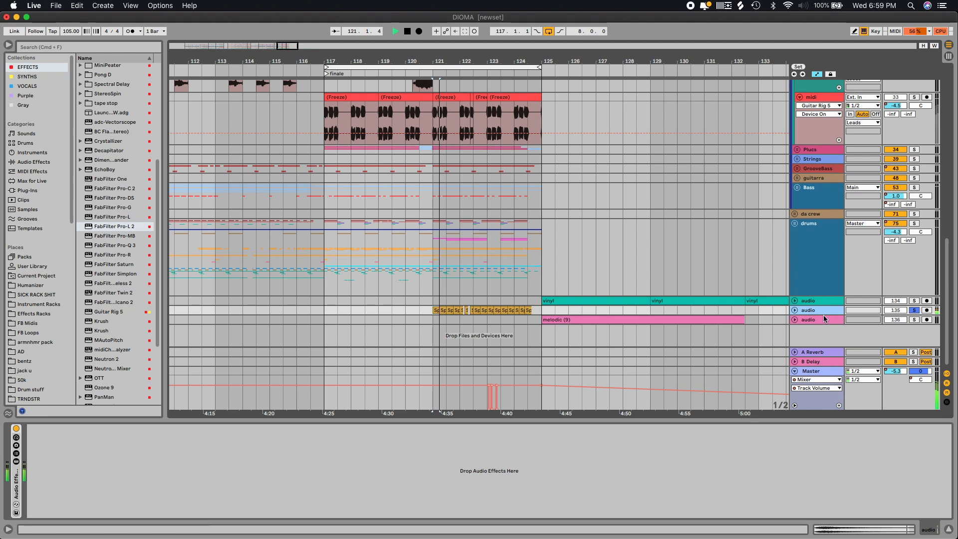
{"action": "left_click", "coordinate": [795, 310]}
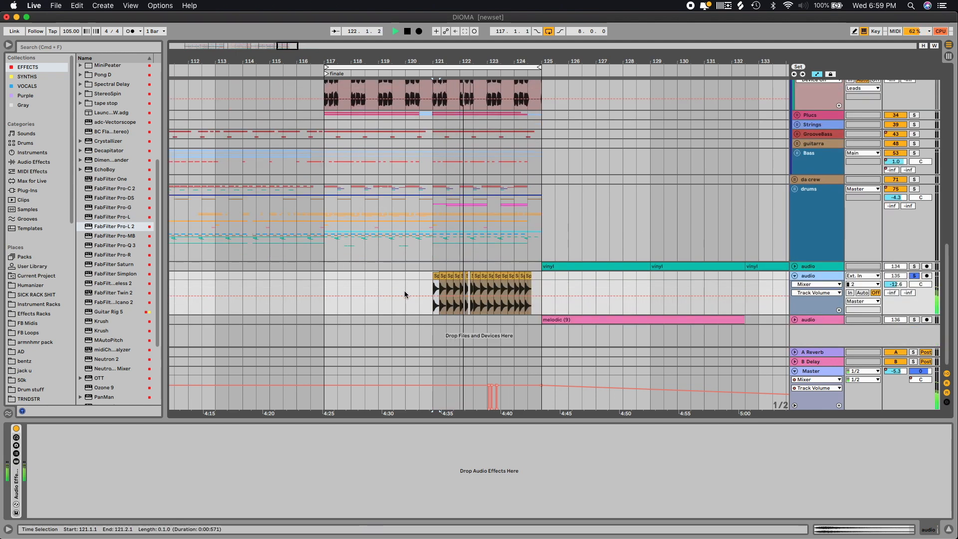
{"action": "key", "text": "plus"}
{"action": "key", "text": "plus"}
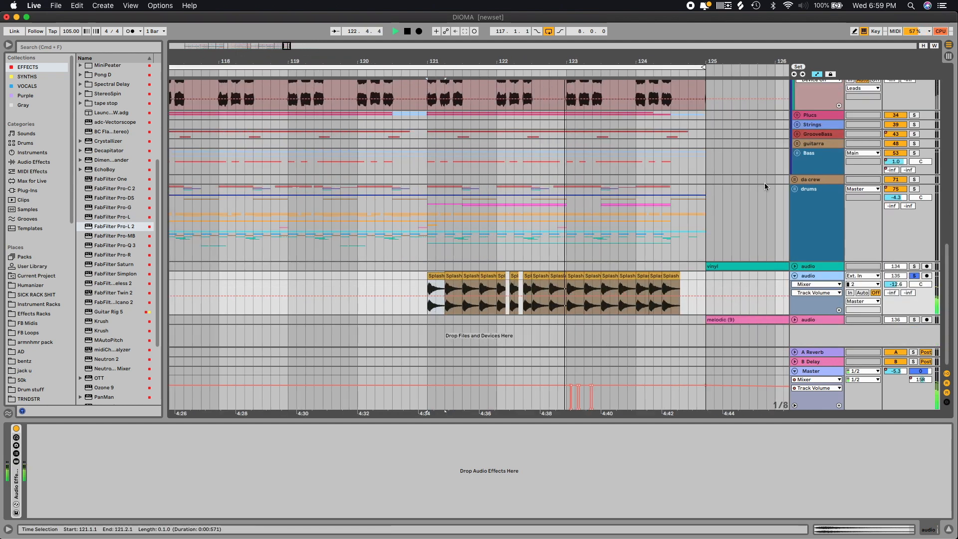
Select the DecimationRiser and J Build clips of bars 121 to 125 in the Risers group to examine them.
{"action": "left_click_drag", "start_coordinate": [429, 232], "coordinate": [704, 164]}
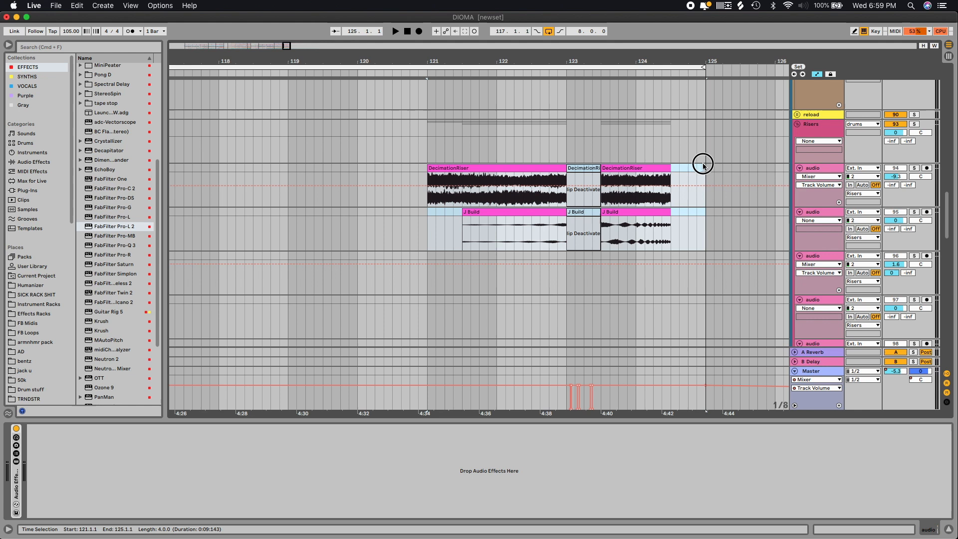
{"action": "key", "text": "minus"}
{"action": "key", "text": "minus"}
{"action": "key", "text": "minus"}
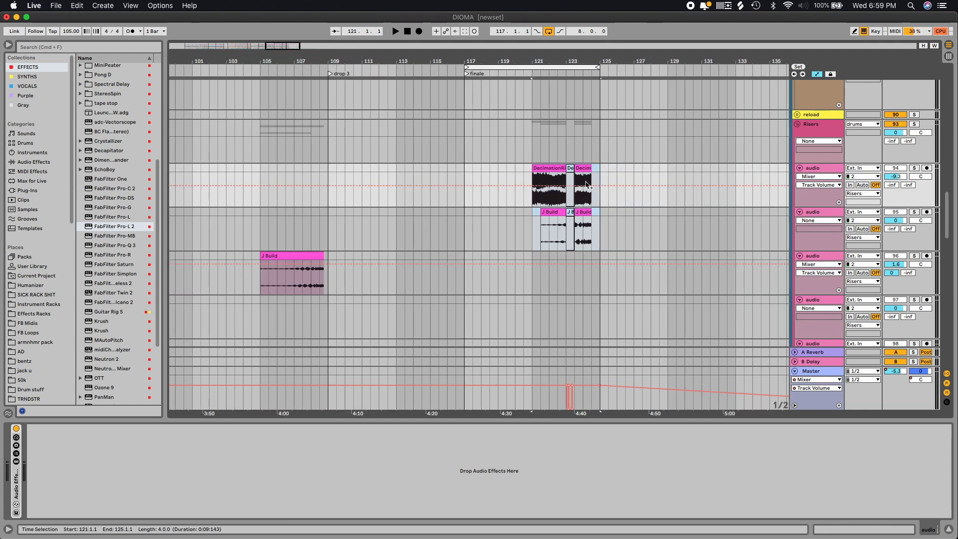
{"action": "key", "text": "plus"}
{"action": "key", "text": "plus"}
Solo the Risers group, play it from bar 121, and stop playback.
{"action": "left_click", "coordinate": [914, 124]}
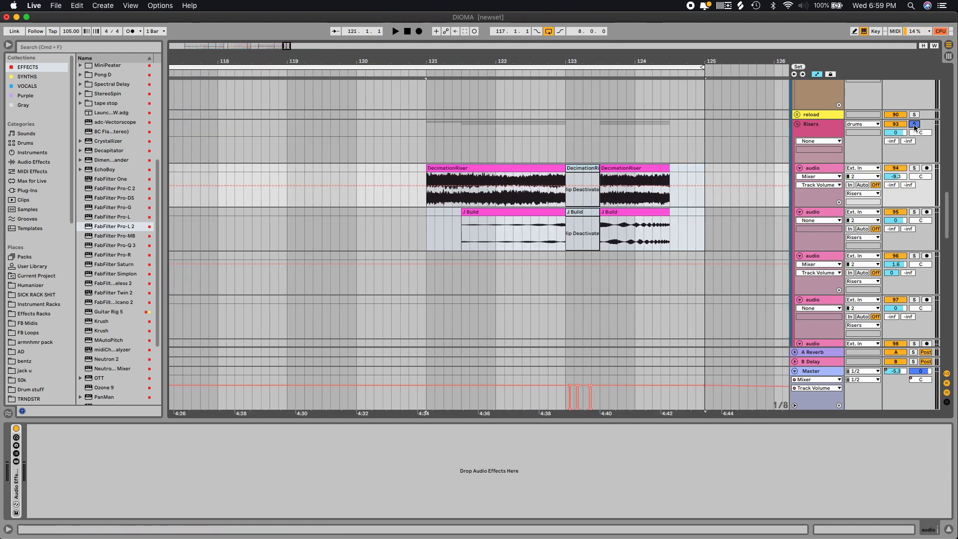
{"action": "left_click", "coordinate": [428, 142]}
{"action": "key", "text": "space"}
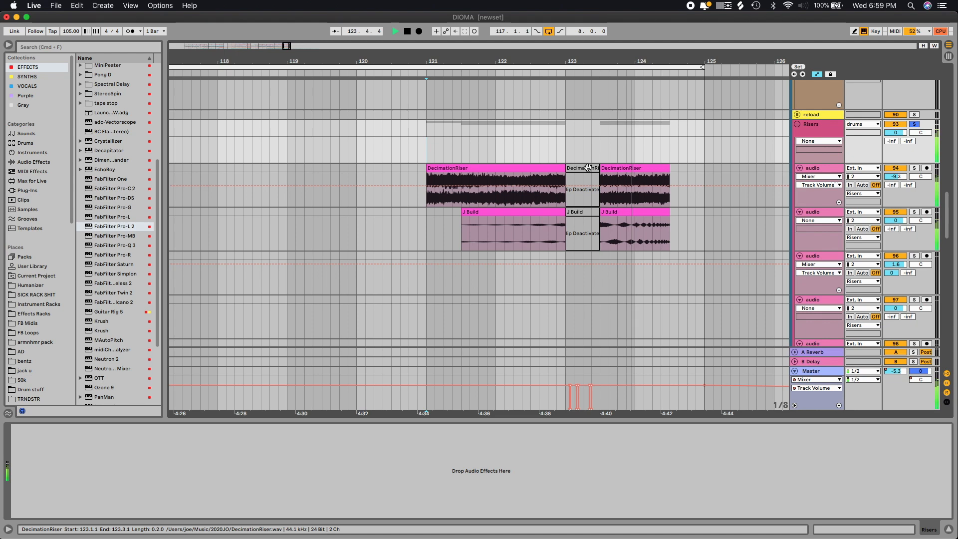
{"action": "key", "text": "minus"}
{"action": "key", "text": "minus"}
{"action": "key", "text": "space"}
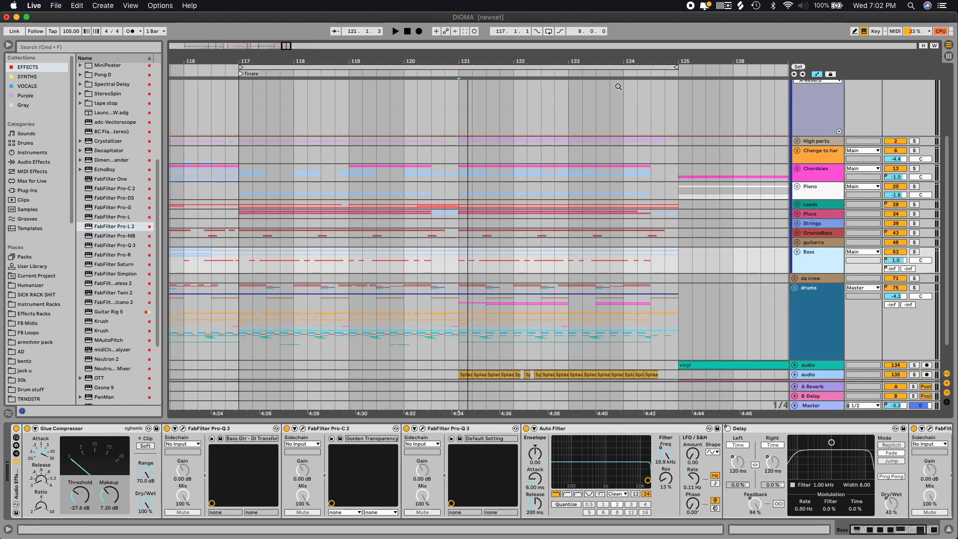
Play the end of the finale from bar 123 into the outro and unfold the vinyl and melodic (9) audio tracks.
{"action": "left_click", "coordinate": [635, 265]}
{"action": "left_click_drag", "start_coordinate": [287, 48], "coordinate": [291, 48]}
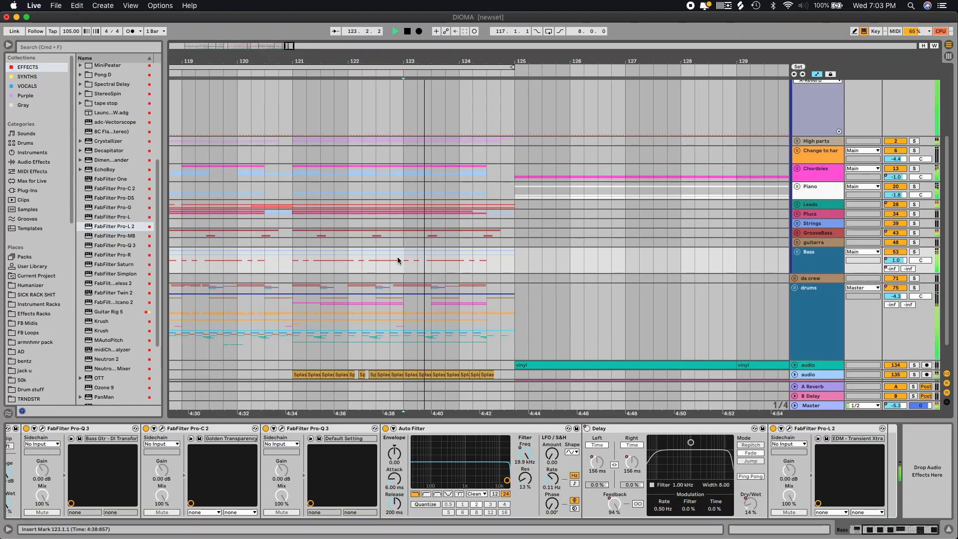
{"action": "scroll", "coordinate": [553, 262], "scroll_direction": "down", "scroll_amount": 2}
{"action": "scroll", "coordinate": [594, 251], "scroll_direction": "up", "scroll_amount": 3}
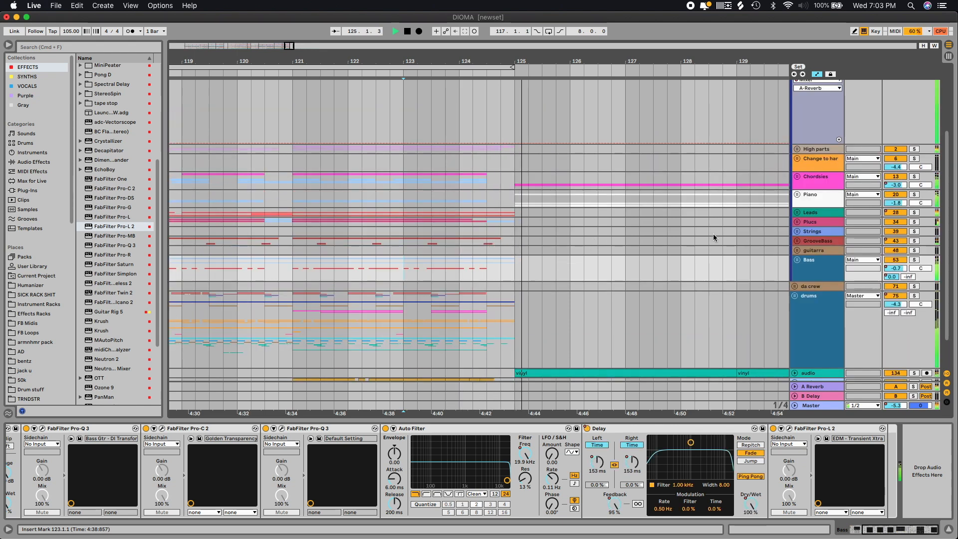
{"action": "scroll", "coordinate": [714, 233], "scroll_direction": "down", "scroll_amount": 3}
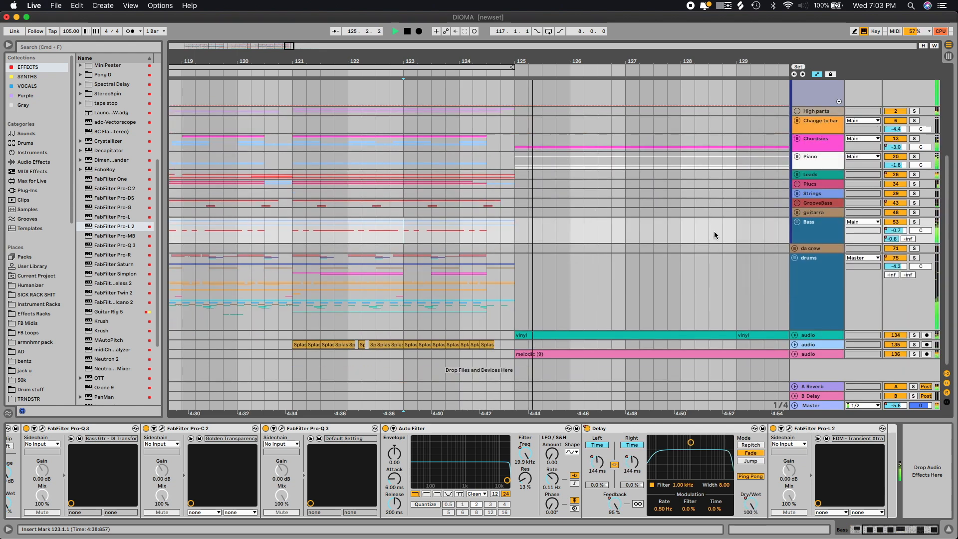
{"action": "left_click", "coordinate": [795, 335]}
{"action": "left_click", "coordinate": [796, 354]}
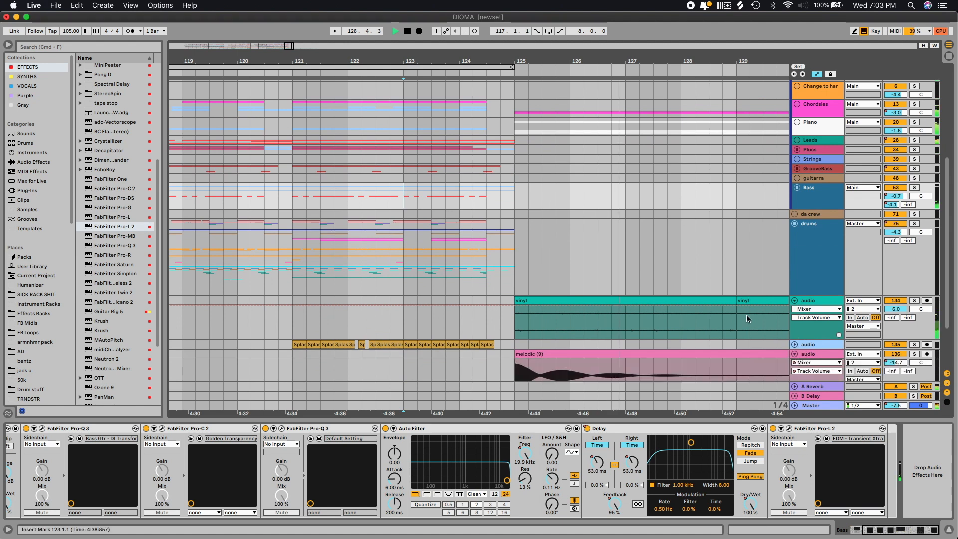
Solo the pink melodic (9) track and play its clip from bar 125.
{"action": "key", "text": "minus"}
{"action": "left_click", "coordinate": [644, 286]}
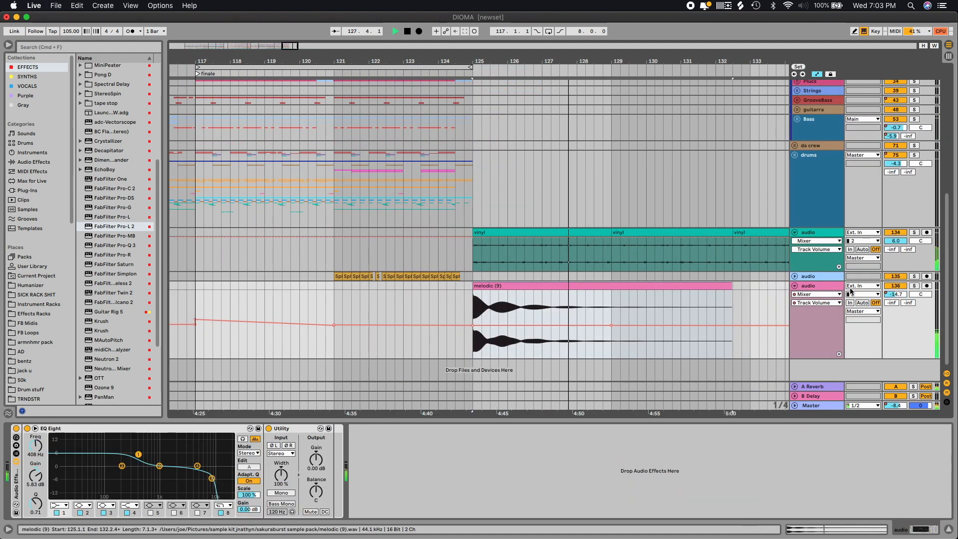
{"action": "key", "text": "space"}
{"action": "left_click", "coordinate": [915, 286]}
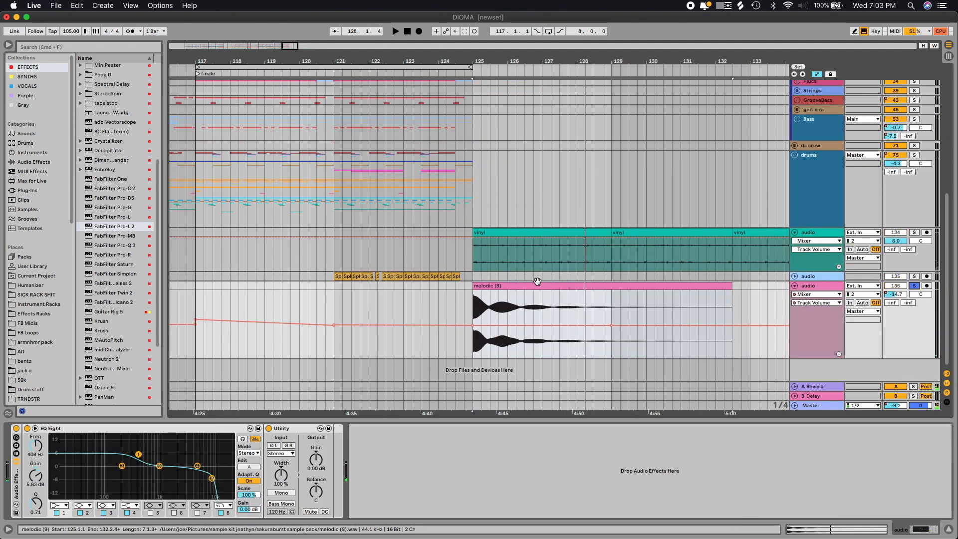
{"action": "key", "text": "space"}
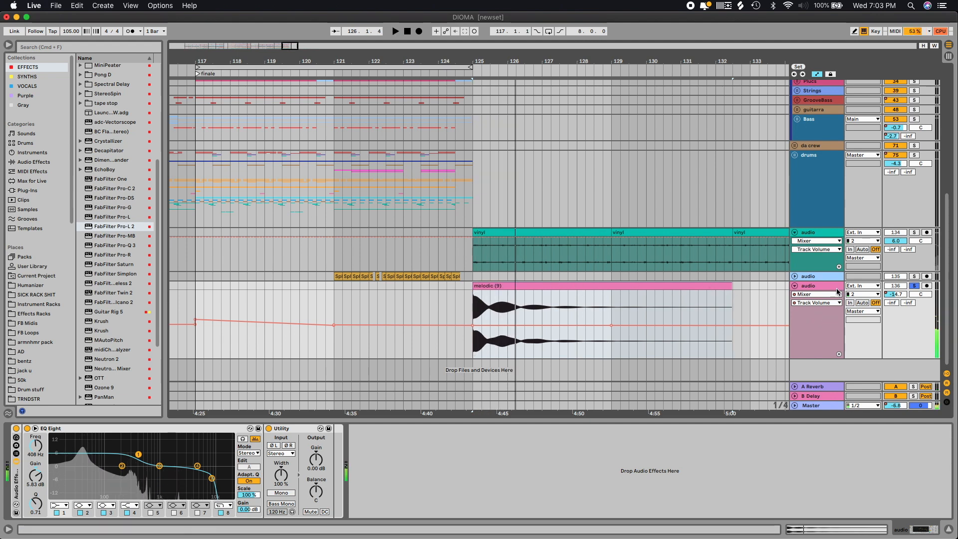
{"action": "key", "text": "space"}
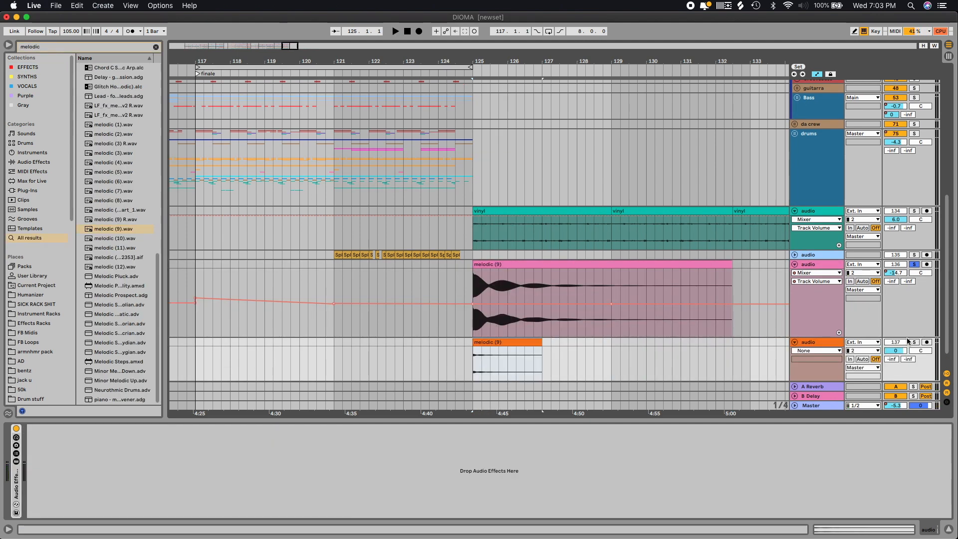
Play the orange melodic (9) copy soloed, compare it with the pink track's processed clip, and unsolo the tracks.
{"action": "key", "text": "space"}
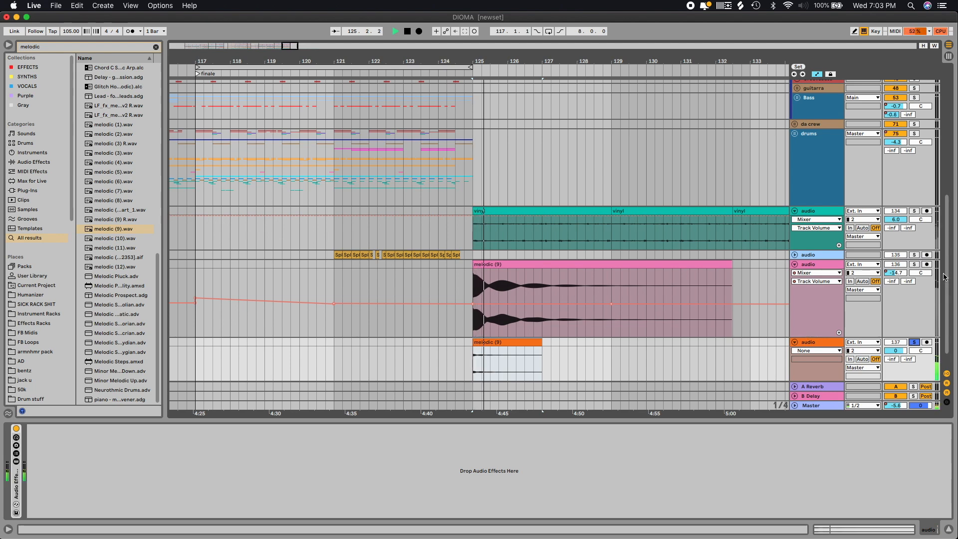
{"action": "double_click", "coordinate": [594, 263]}
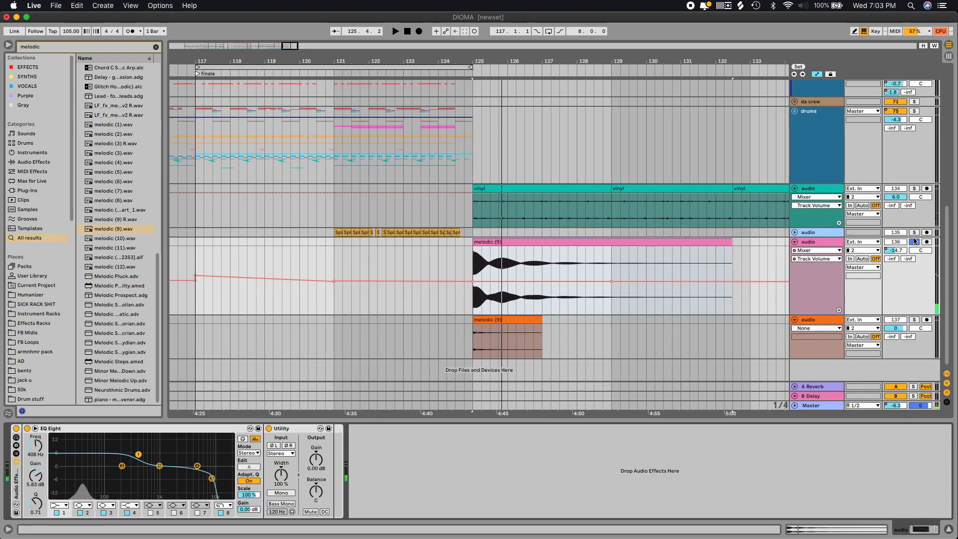
{"action": "left_click", "coordinate": [915, 243]}
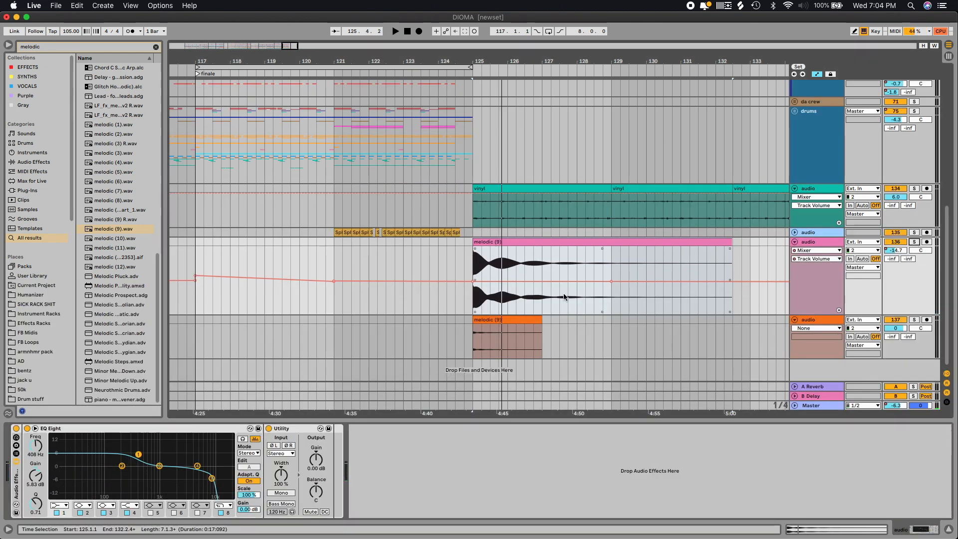
Play the outro from bar 125 with all tracks on and examine the Chordsies, Piano and vinyl parts.
{"action": "key", "text": "space"}
{"action": "scroll", "coordinate": [719, 236], "scroll_direction": "up", "scroll_amount": 10}
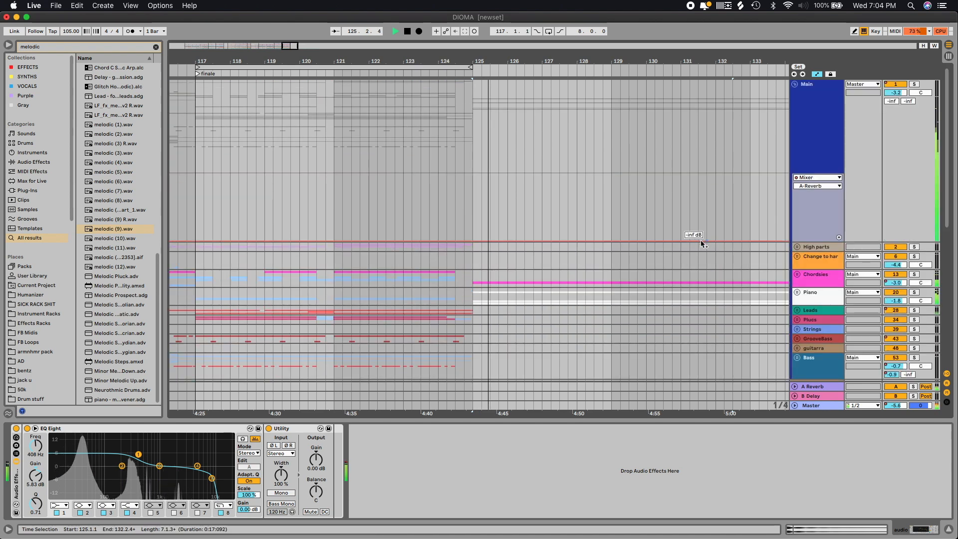
{"action": "key", "text": "minus"}
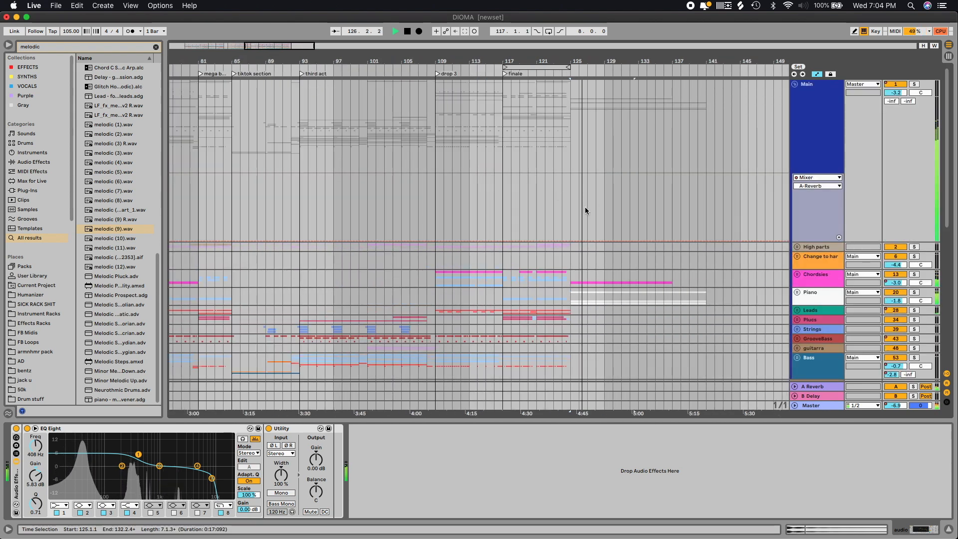
{"action": "scroll", "coordinate": [585, 209], "scroll_direction": "down", "scroll_amount": 10}
{"action": "scroll", "coordinate": [340, 51], "scroll_direction": "right", "scroll_amount": 6}
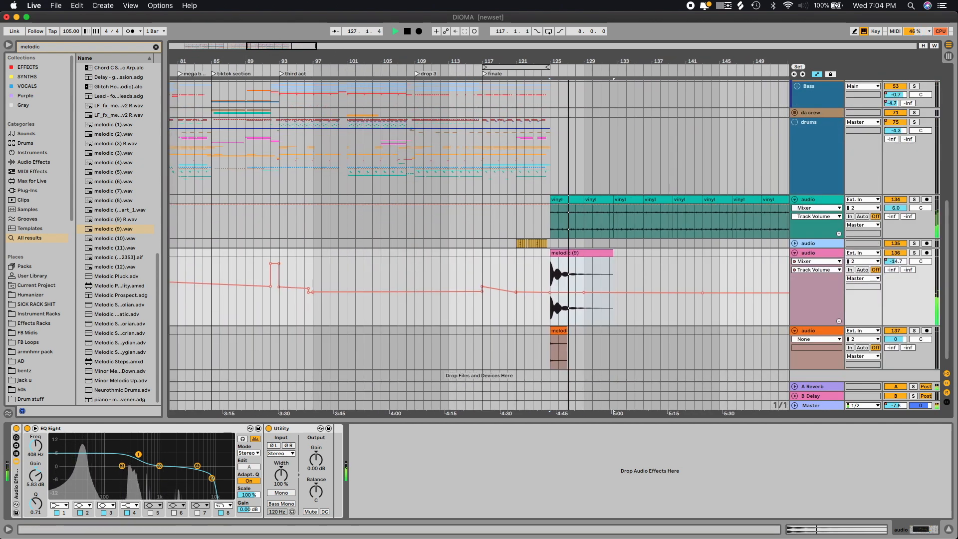
{"action": "scroll", "coordinate": [436, 229], "scroll_direction": "up", "scroll_amount": 5}
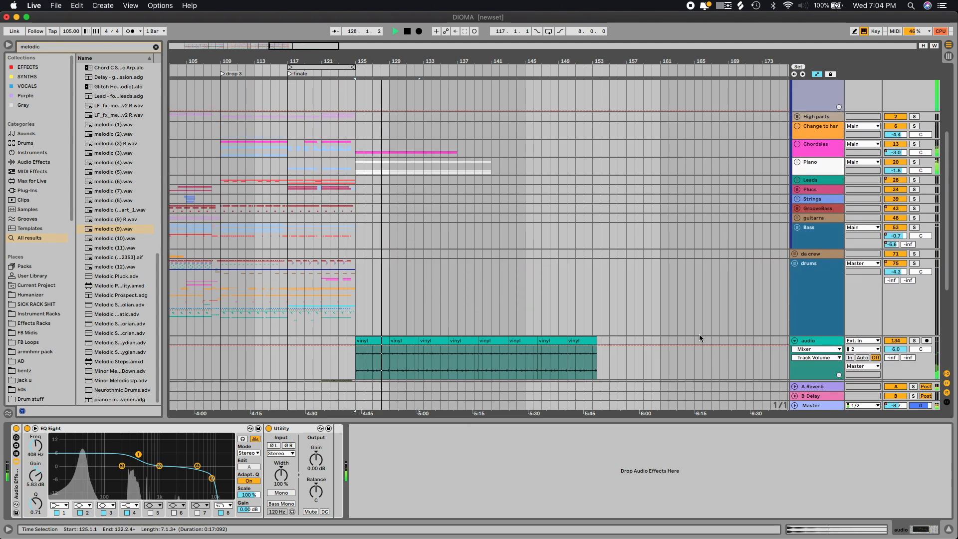
Show the Master's Track Volume automation to examine the outro fade, and stop playback.
{"action": "right_click", "coordinate": [898, 408]}
{"action": "left_click", "coordinate": [844, 411]}
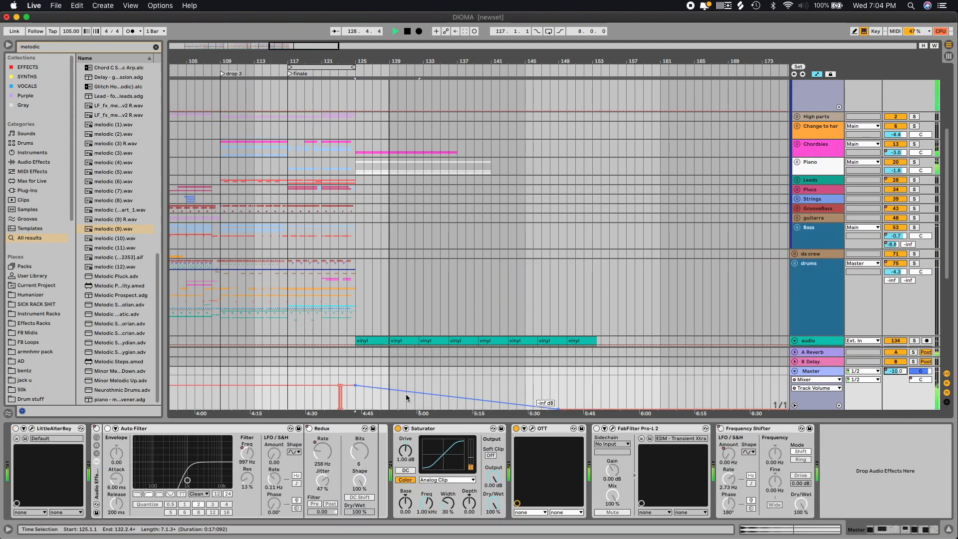
{"action": "key", "text": "space"}
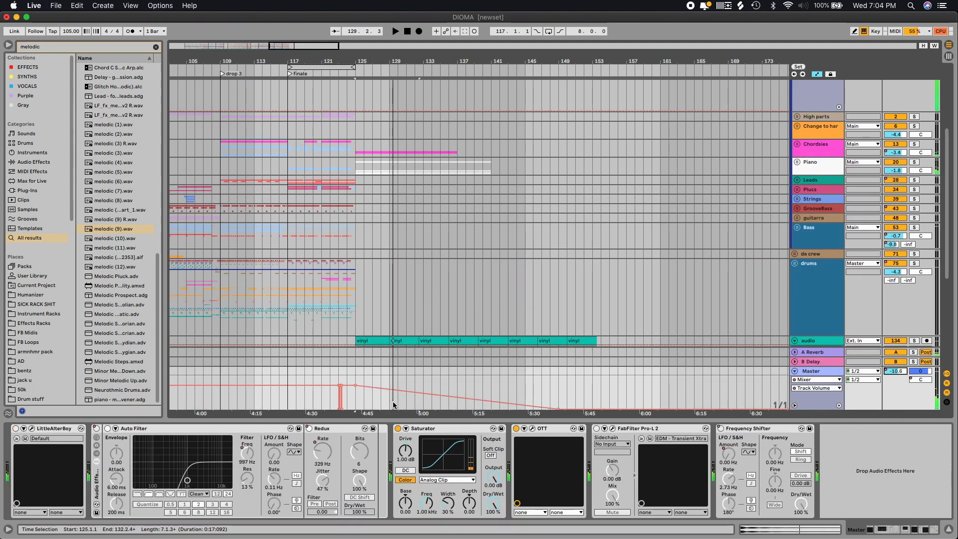